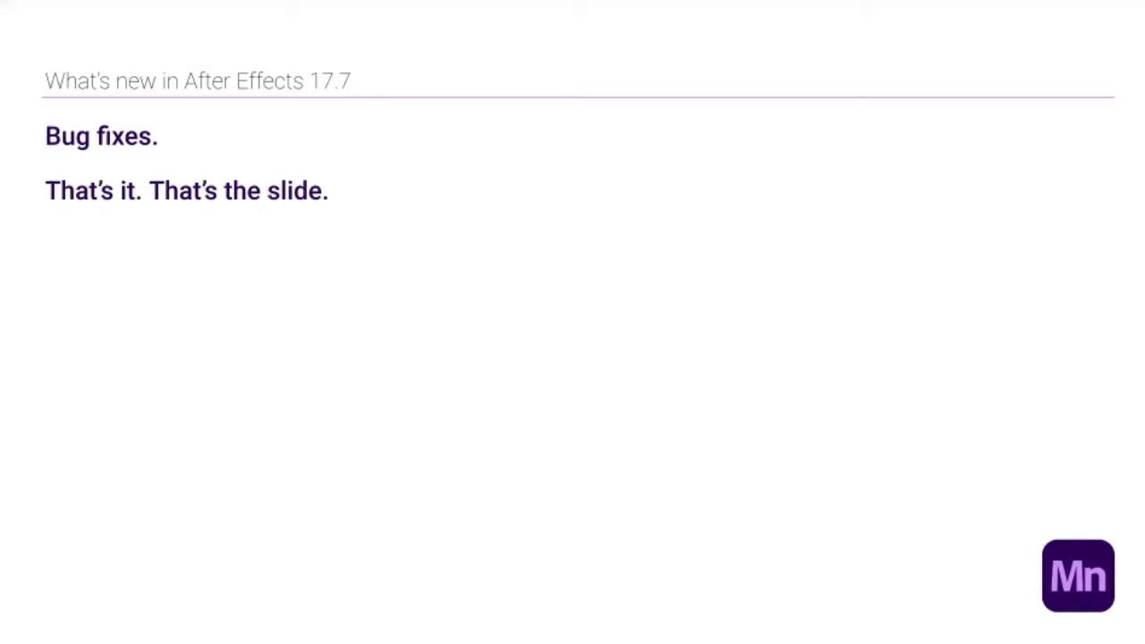
pyautogui.press('Right')
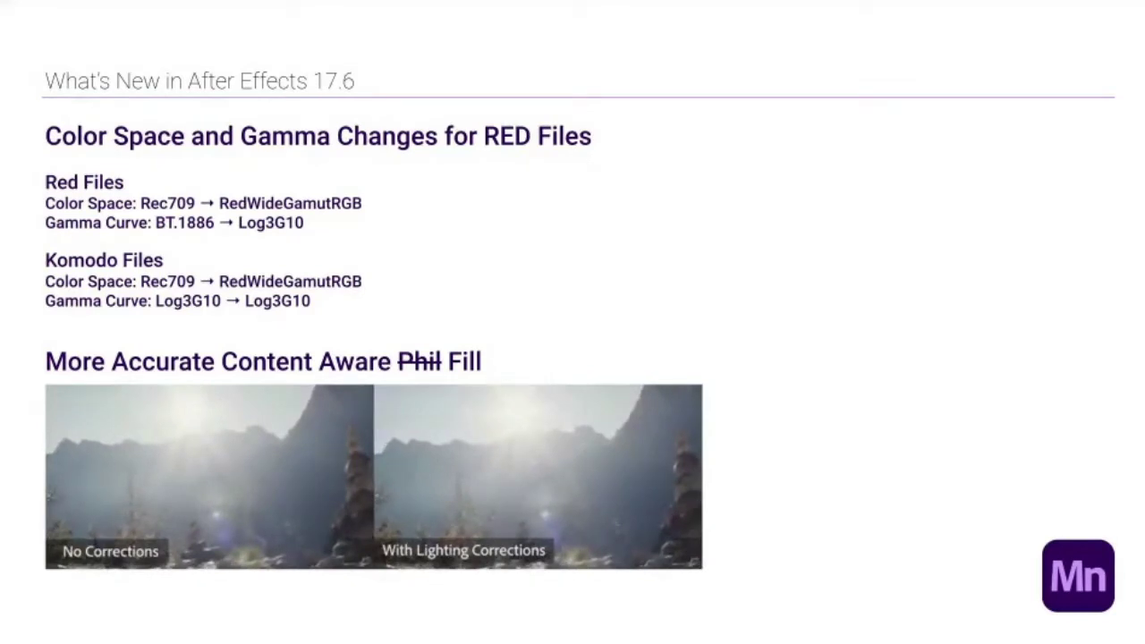
pyautogui.press('Right')
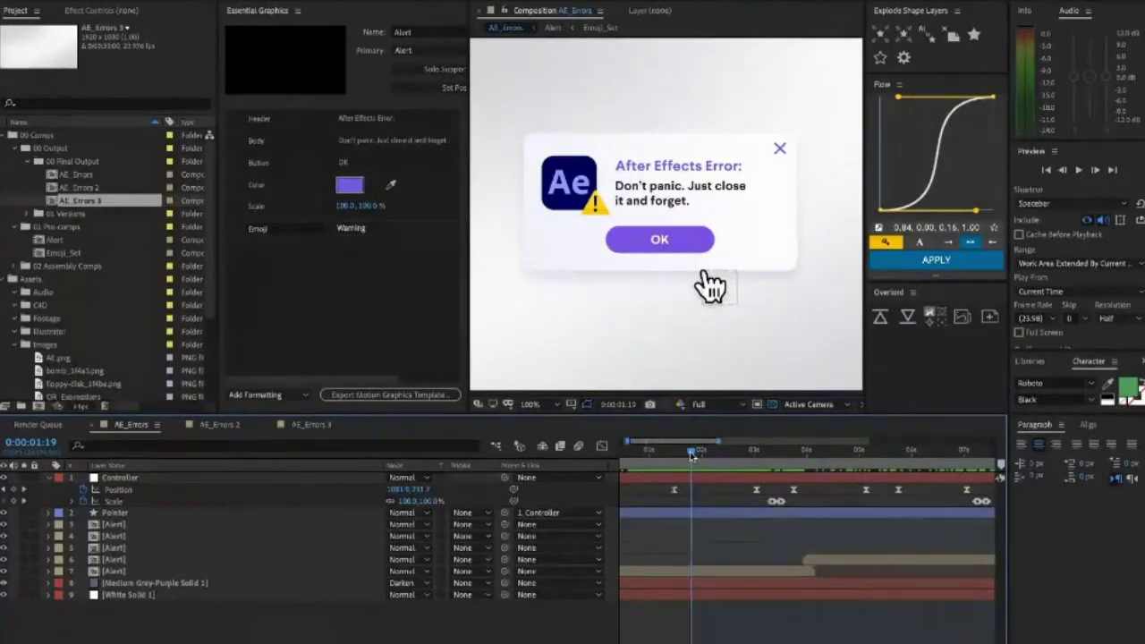
# Scrub the AE_Errors comp to about 0:00:07:13, examining how the pointer clicks the alert buttons at the Controller's Scale keyframes
pyautogui.moveTo(693, 453); pyautogui.dragTo(717, 454)
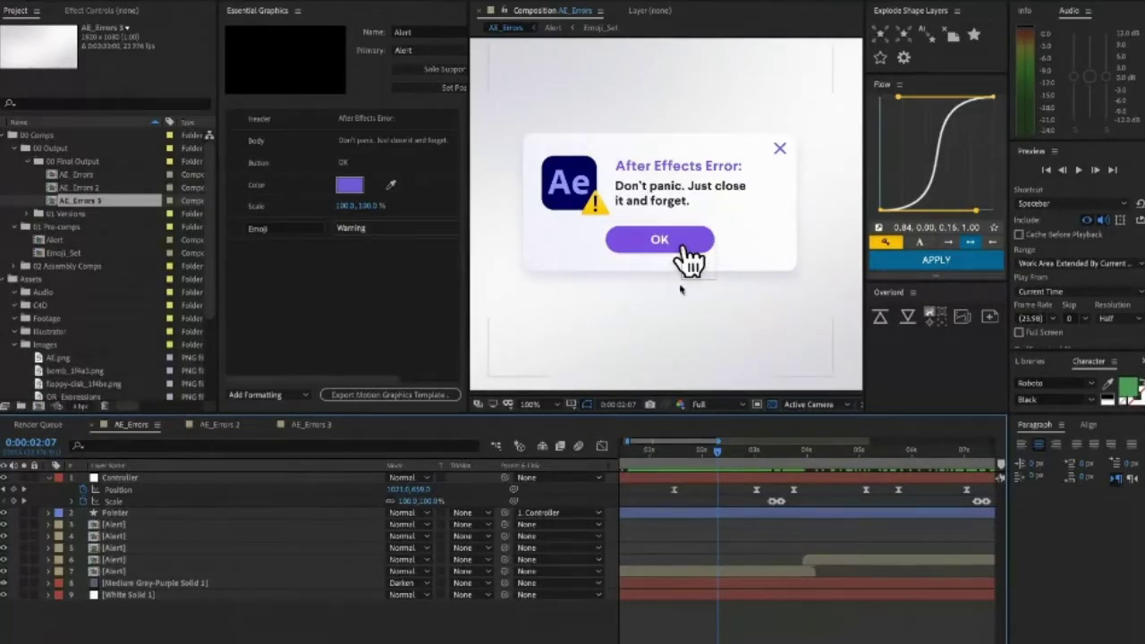
pyautogui.click(768, 451)
pyautogui.moveTo(770, 455); pyautogui.dragTo(791, 452)
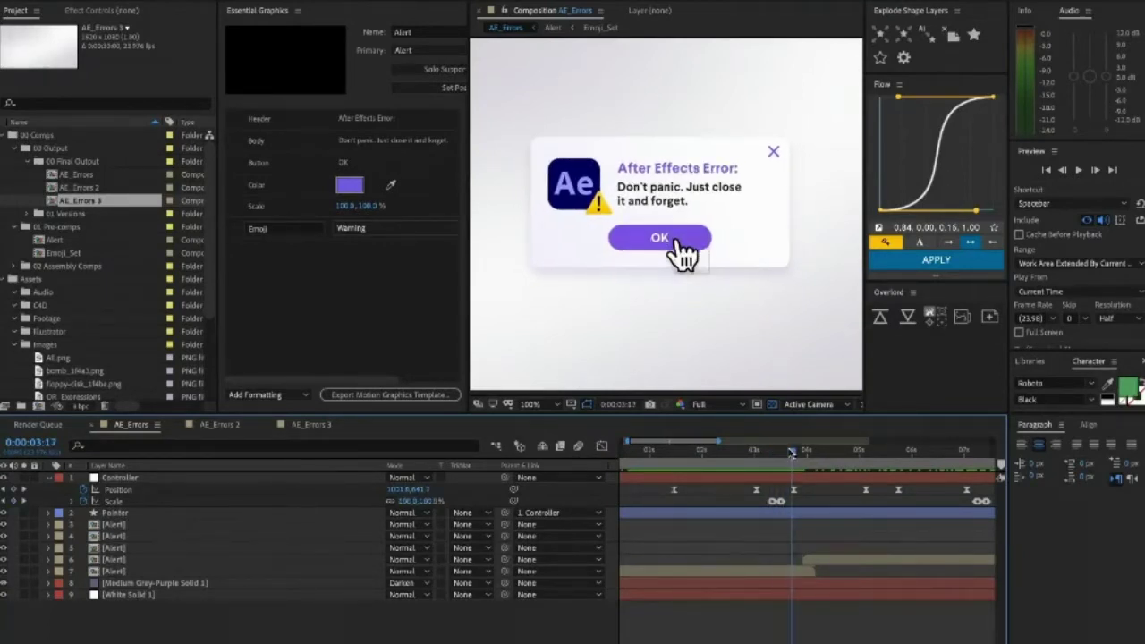
pyautogui.hscroll(4, 764, 479)
pyautogui.hscroll(4, 763, 479)
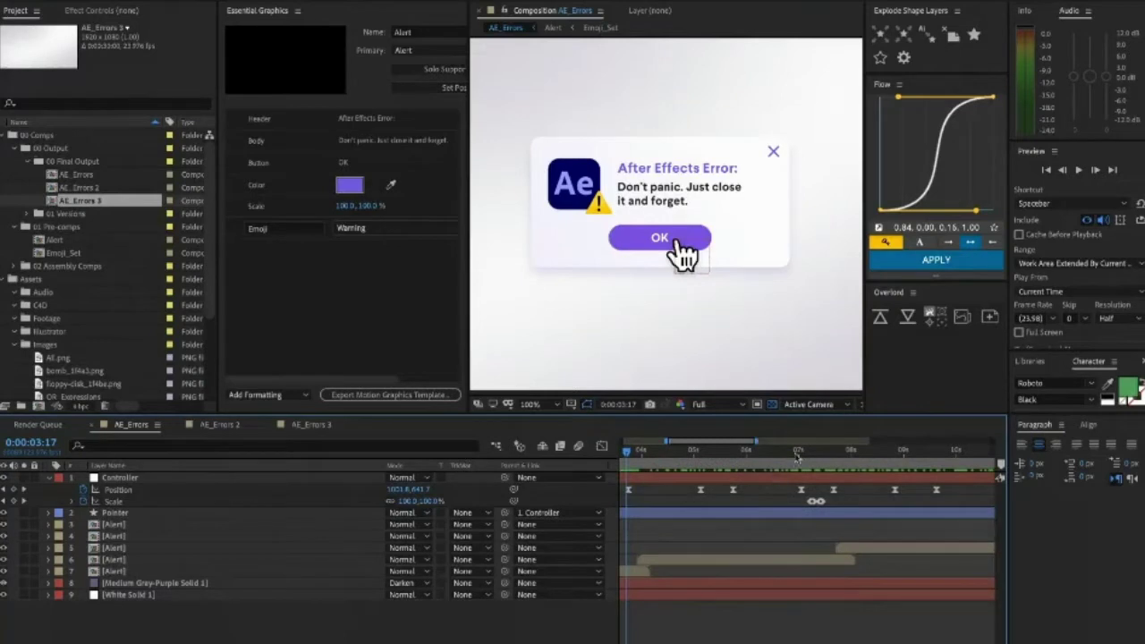
pyautogui.click(800, 454)
pyautogui.moveTo(801, 454); pyautogui.dragTo(825, 453)
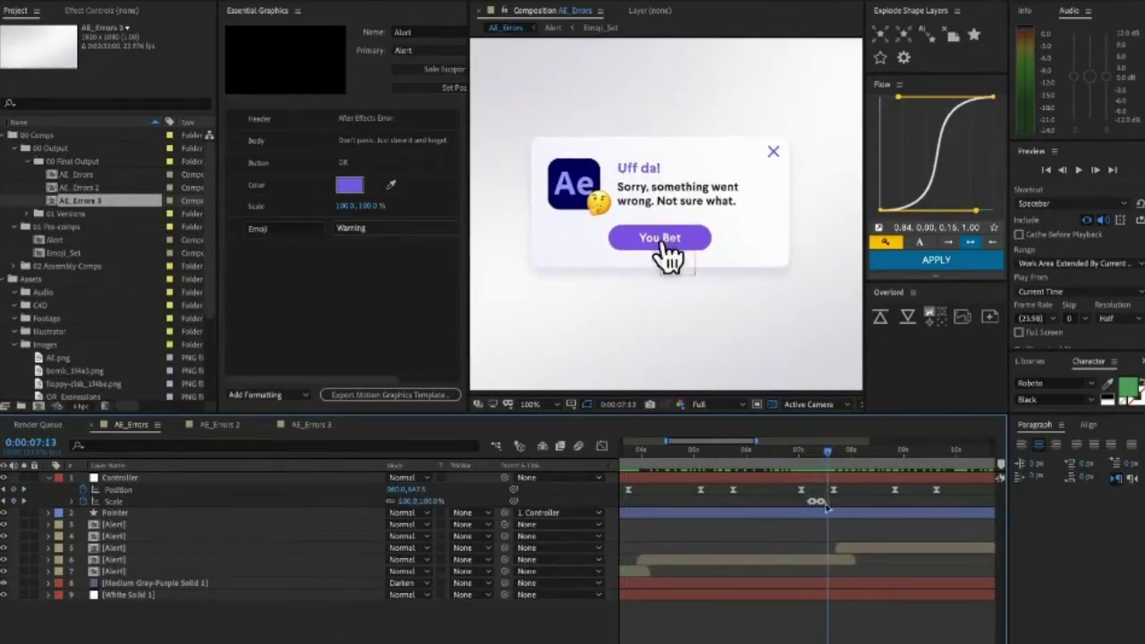
# Scrub AE_Errors on to about 0:00:15:05 and examine the Scale keyframe pairs repeated for each alert click
pyautogui.hscroll(1, 814, 504)
pyautogui.hscroll(5, 814, 503)
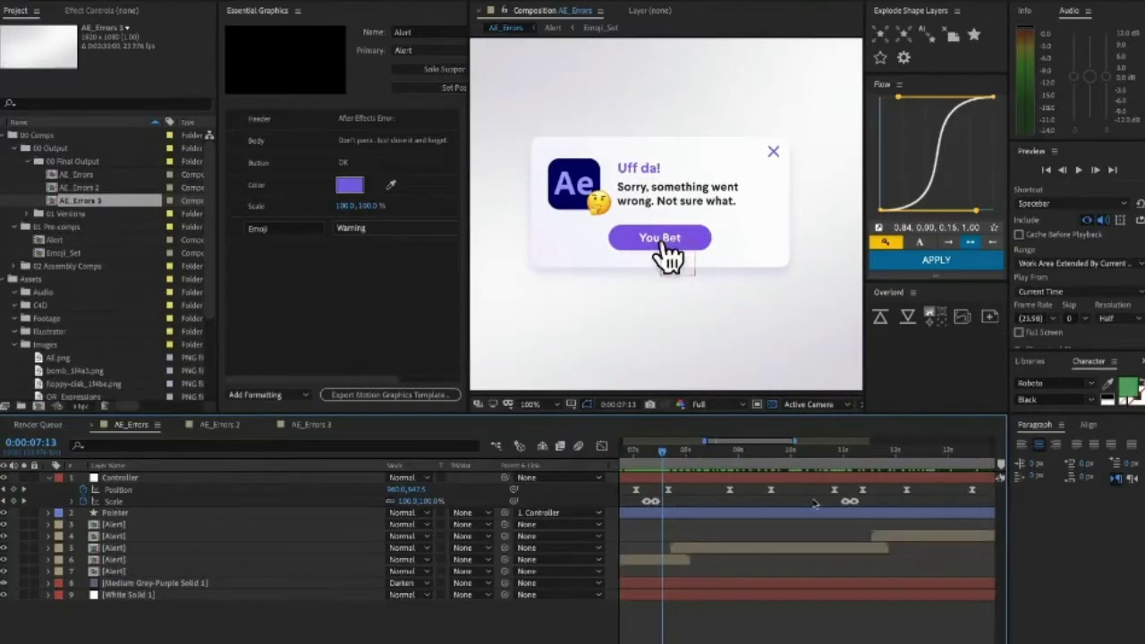
pyautogui.click(845, 454)
pyautogui.moveTo(845, 456); pyautogui.dragTo(872, 453)
pyautogui.hscroll(7, 857, 460)
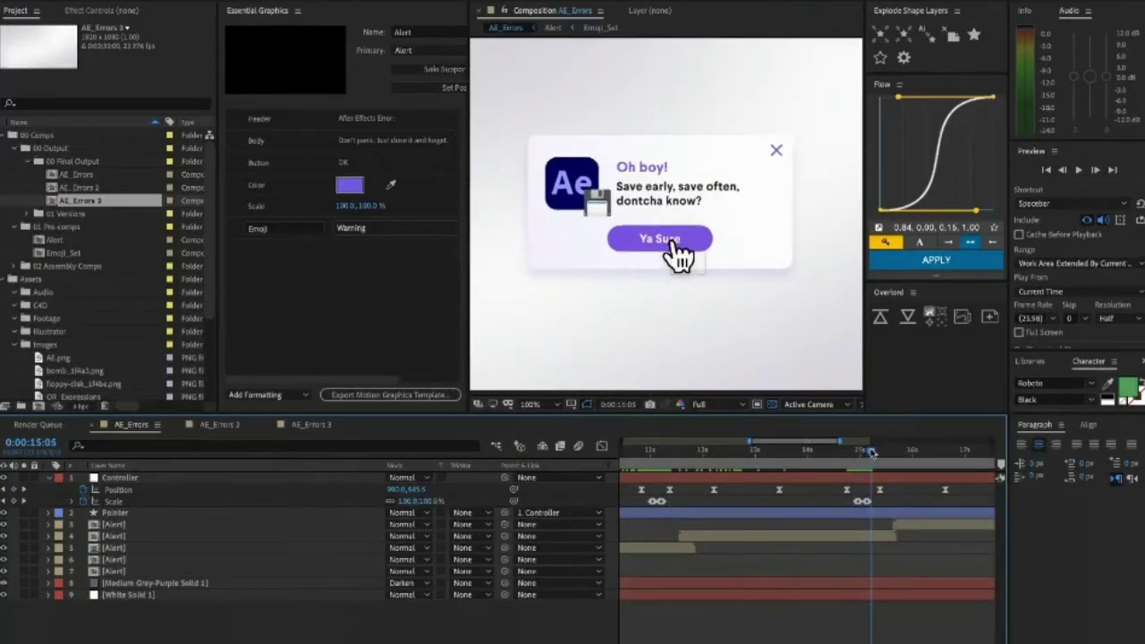
pyautogui.hscroll(3, 810, 527)
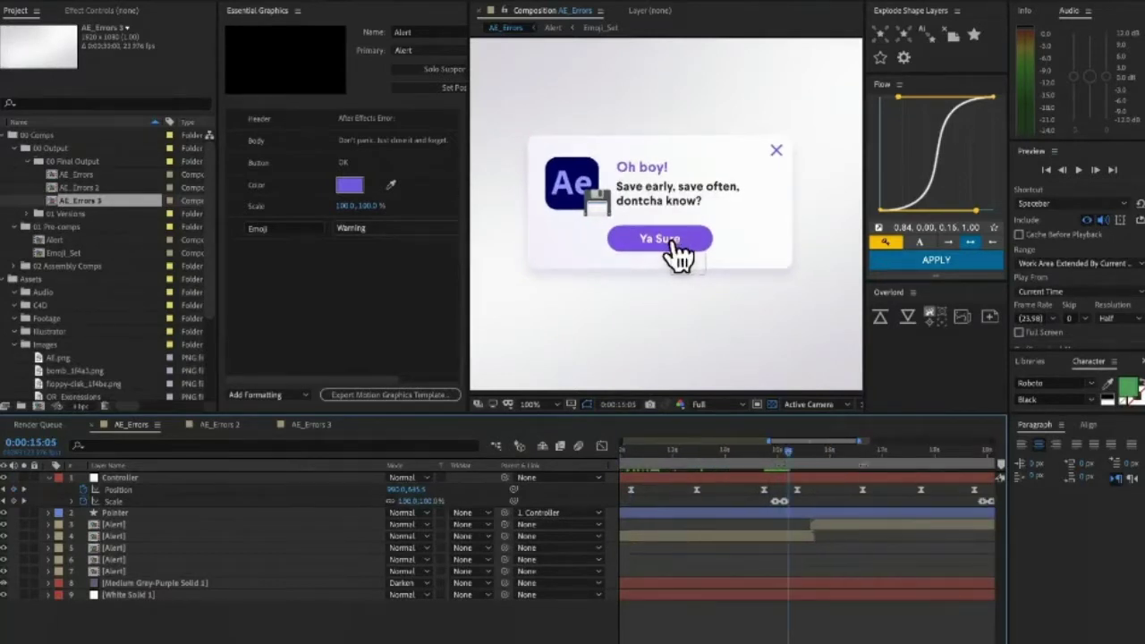
pyautogui.hscroll(-5, 809, 527)
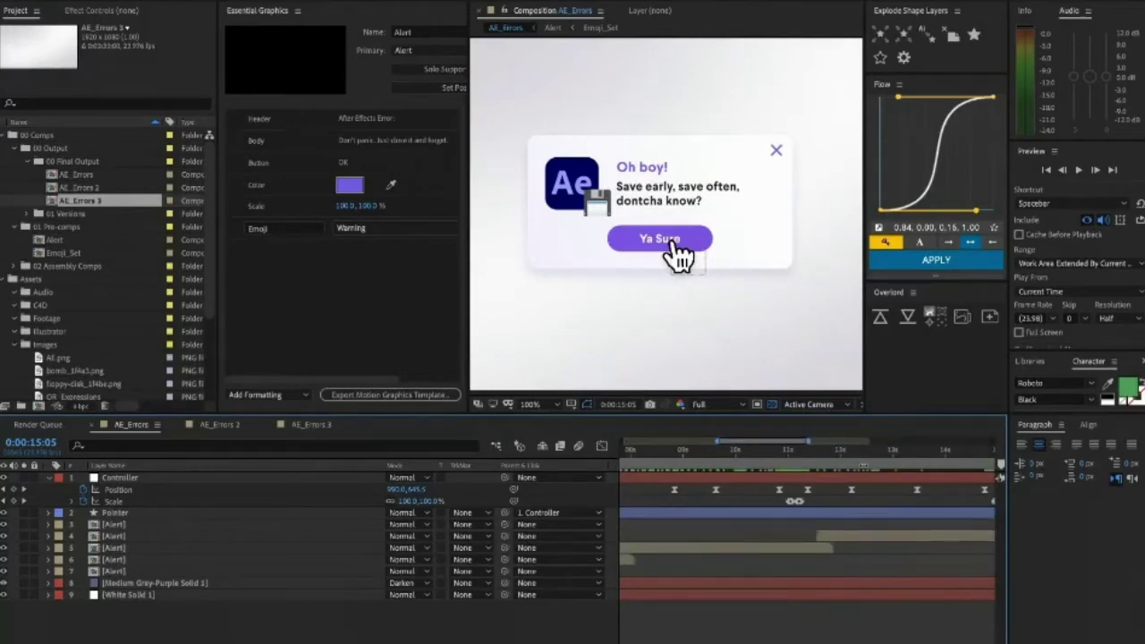
pyautogui.hscroll(-4, 810, 527)
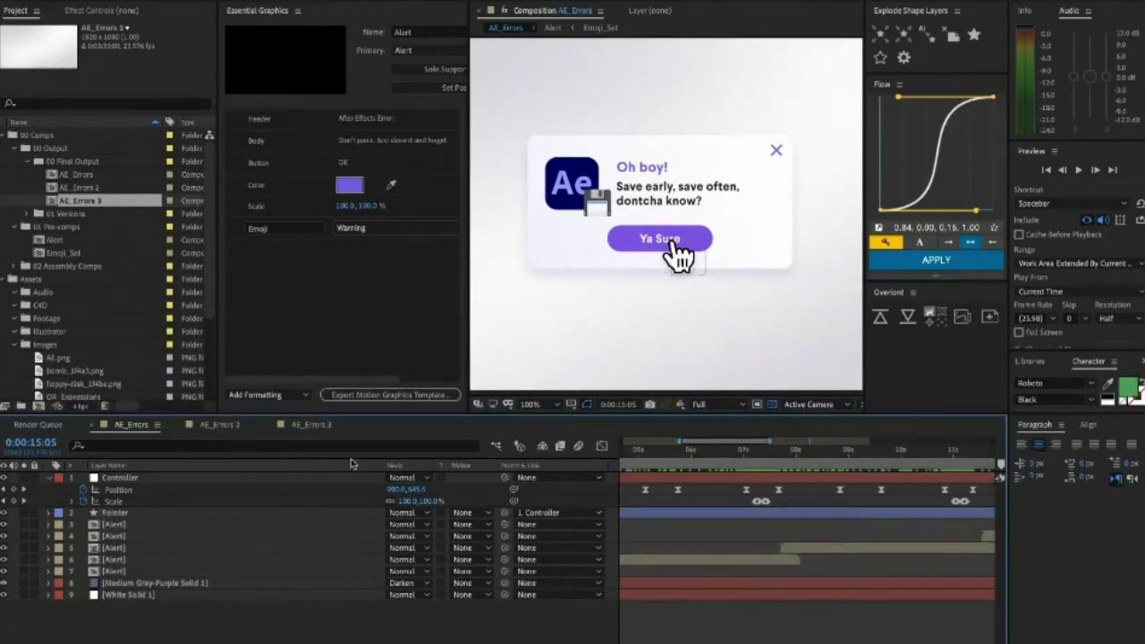
# Open the AE_Errors 2 comp and preview its expressions document and QR code at 100% magnification
pyautogui.click(225, 425)
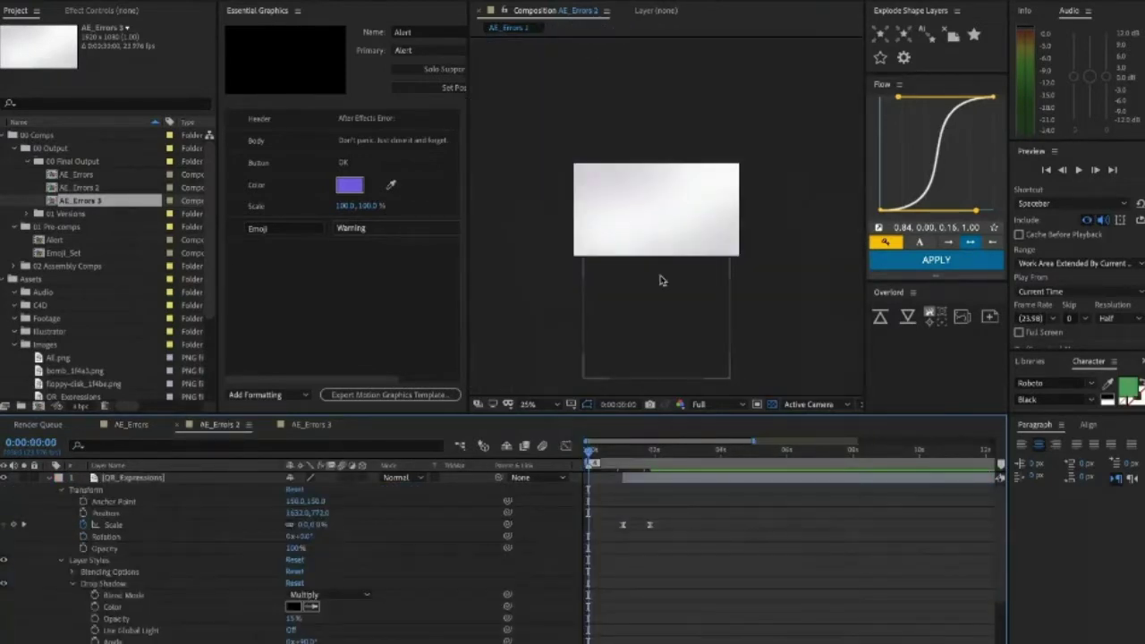
pyautogui.press('space')
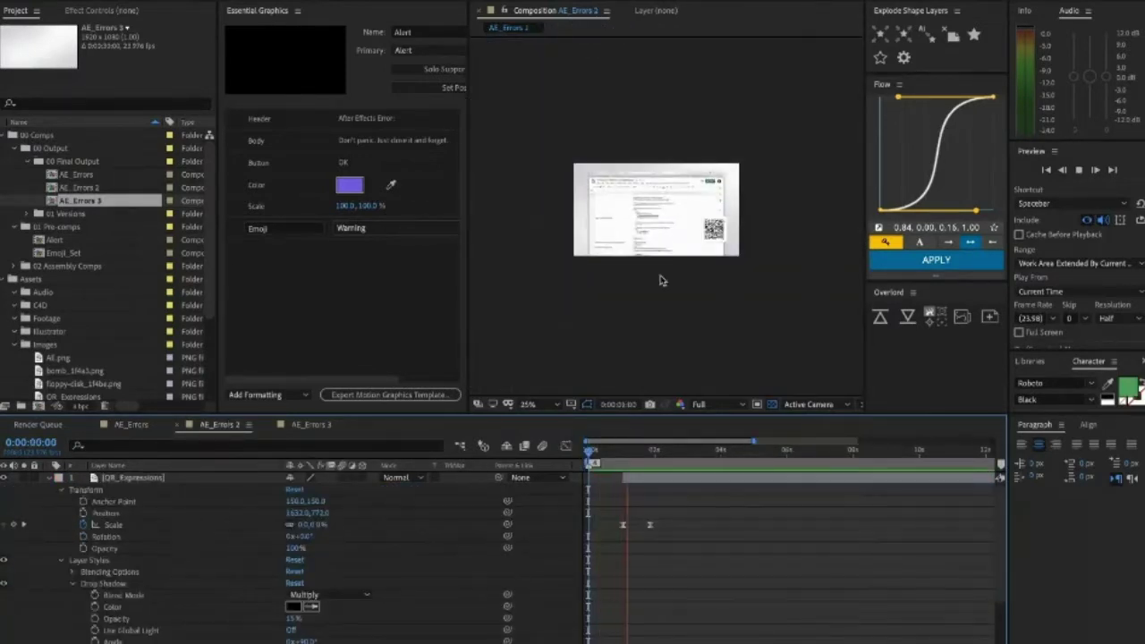
pyautogui.scroll(2, 660, 281)
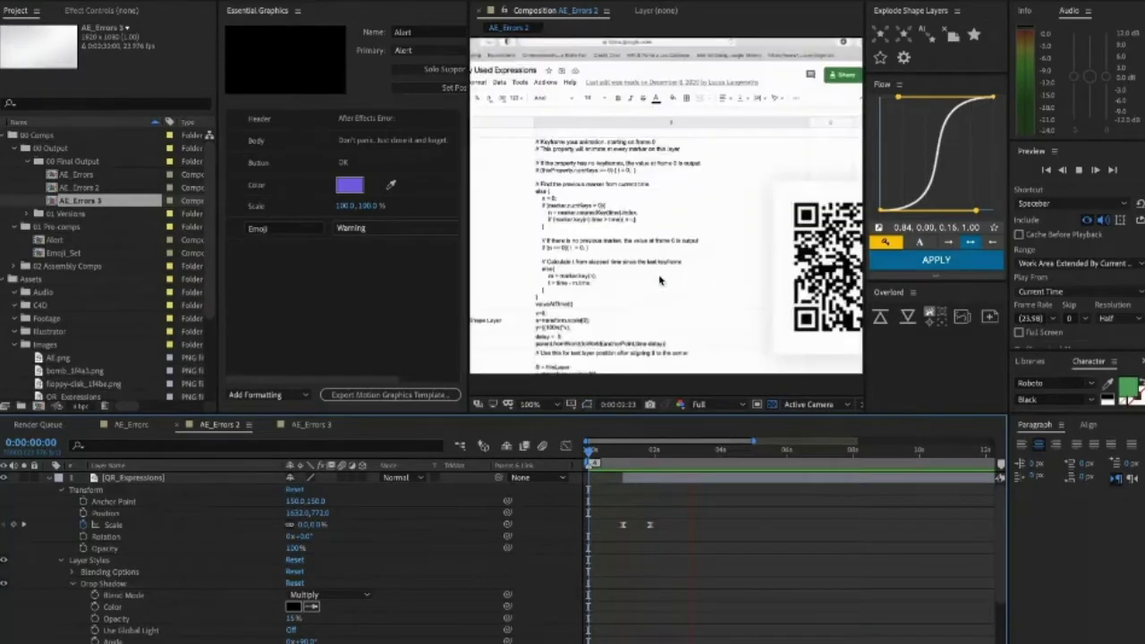
pyautogui.press('`')
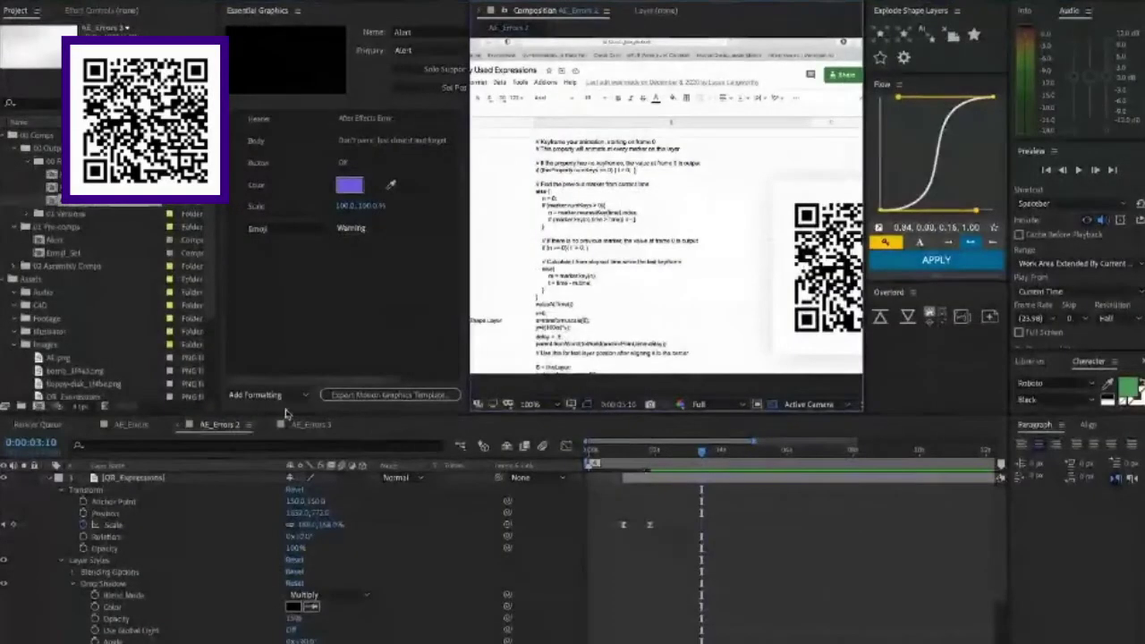
# In the AE_Errors 3 comp, reveal the Controller layer's keyframed properties and scrub from frame 0 across its Scale keyframes to 0:00:00:08
pyautogui.click(669, 489)
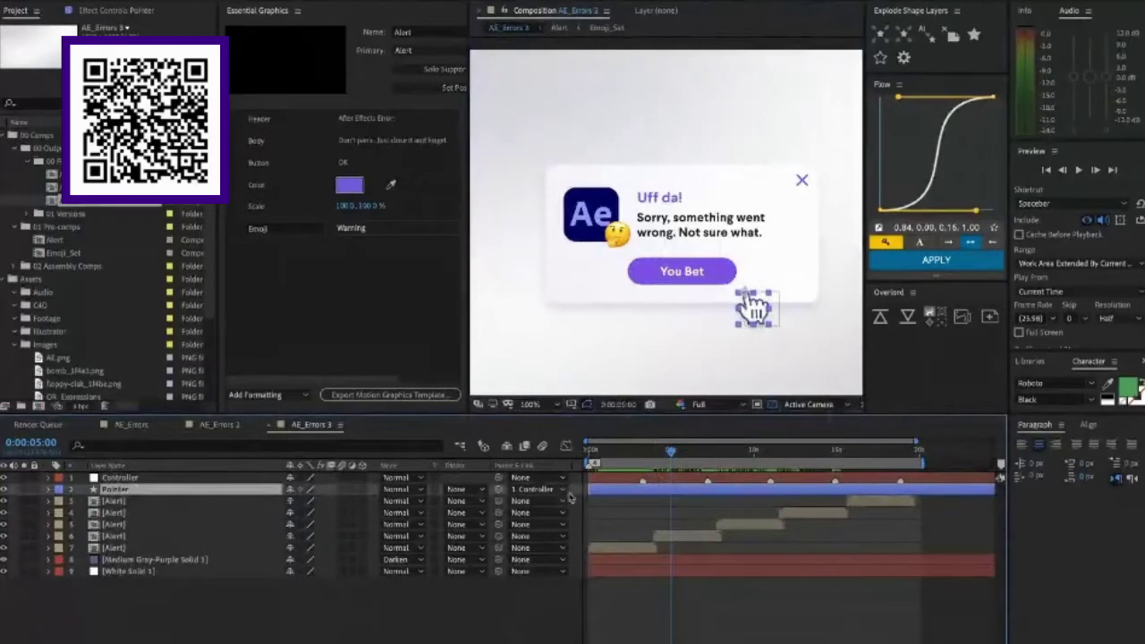
pyautogui.click(609, 482)
pyautogui.press('u')
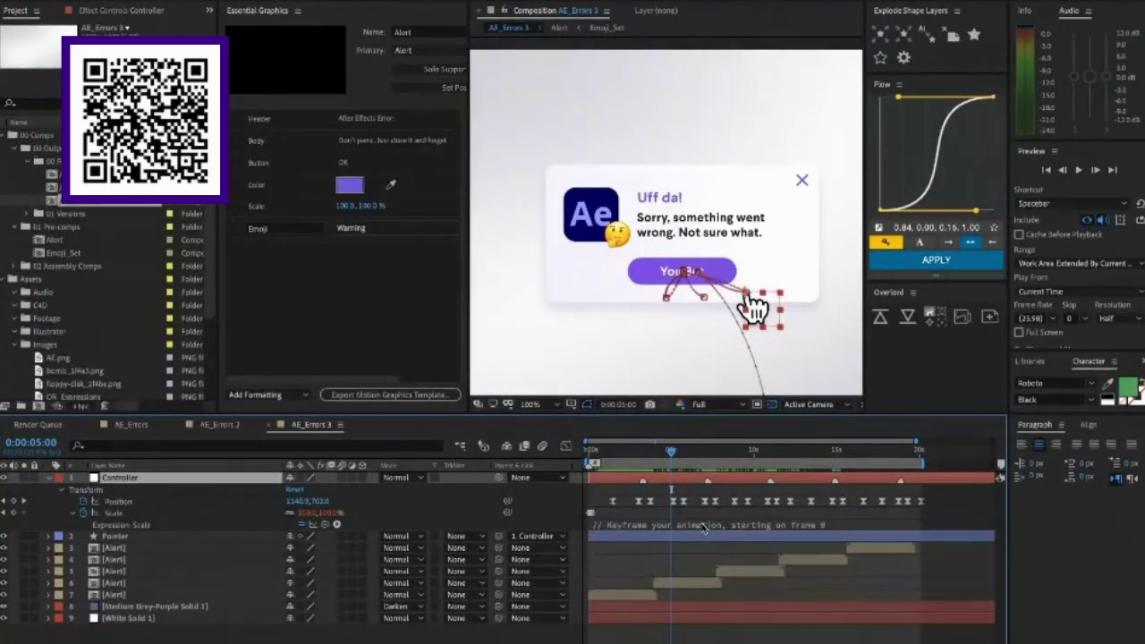
pyautogui.press('=')
pyautogui.press('=')
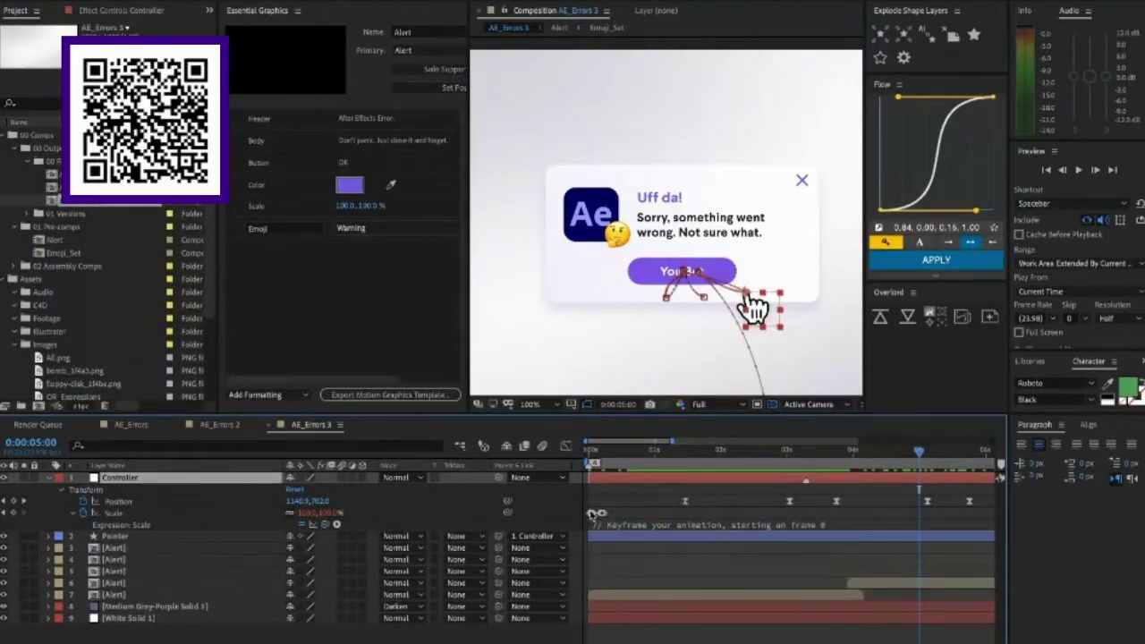
pyautogui.click(588, 452)
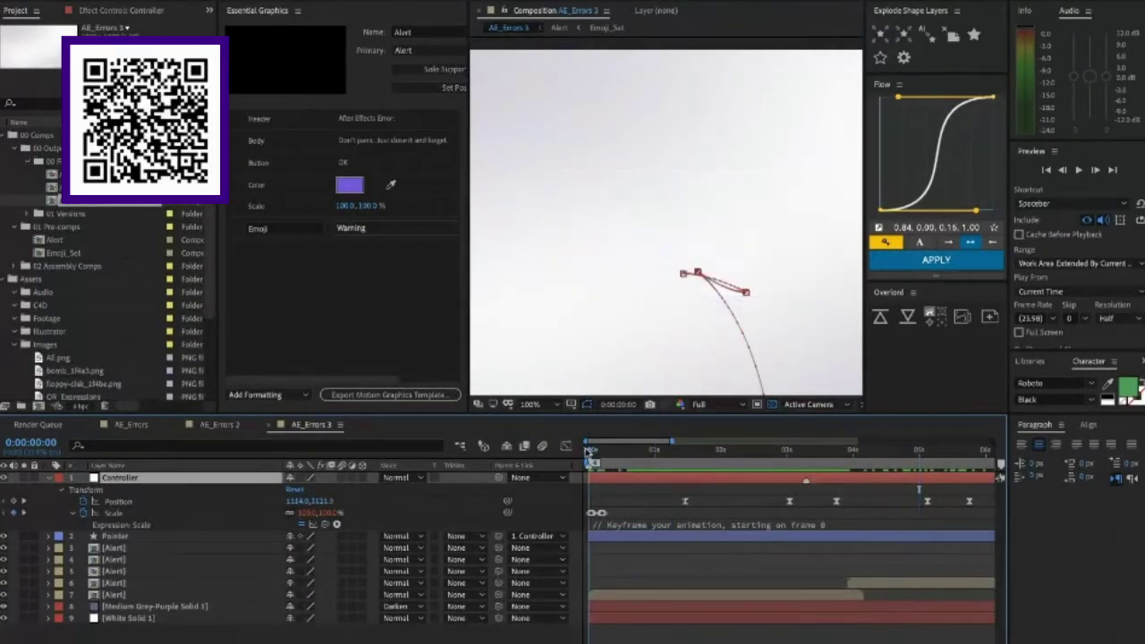
pyautogui.moveTo(587, 453); pyautogui.dragTo(607, 452)
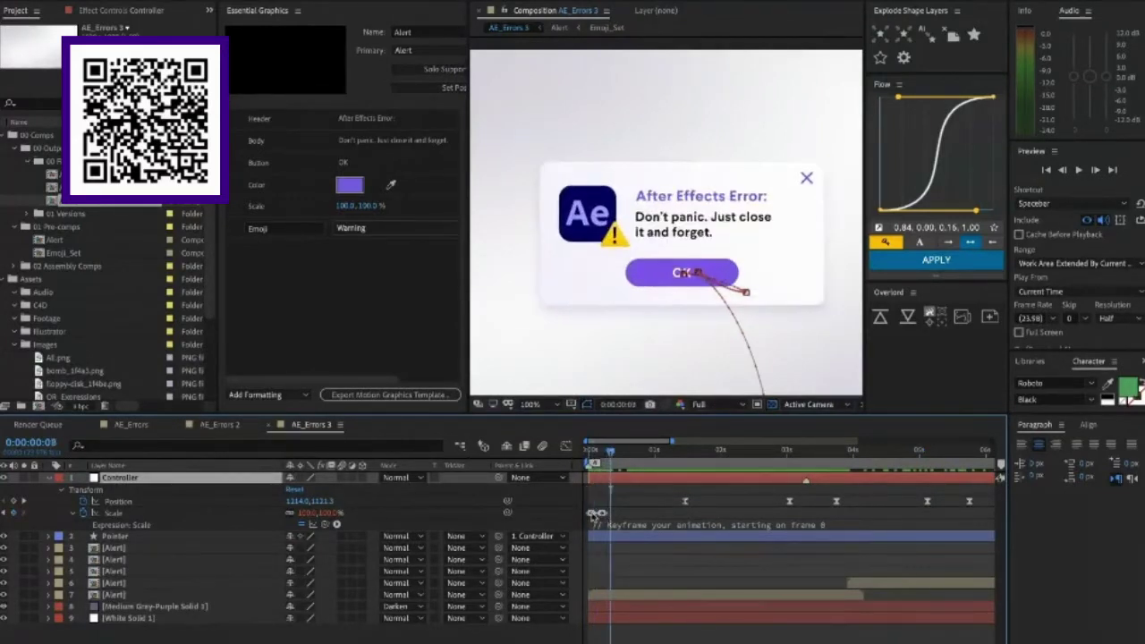
# Expand the Controller layer's Scale expression to read it, and preview the animation around the first layer marker from about 0:00:03:06
pyautogui.click(638, 527)
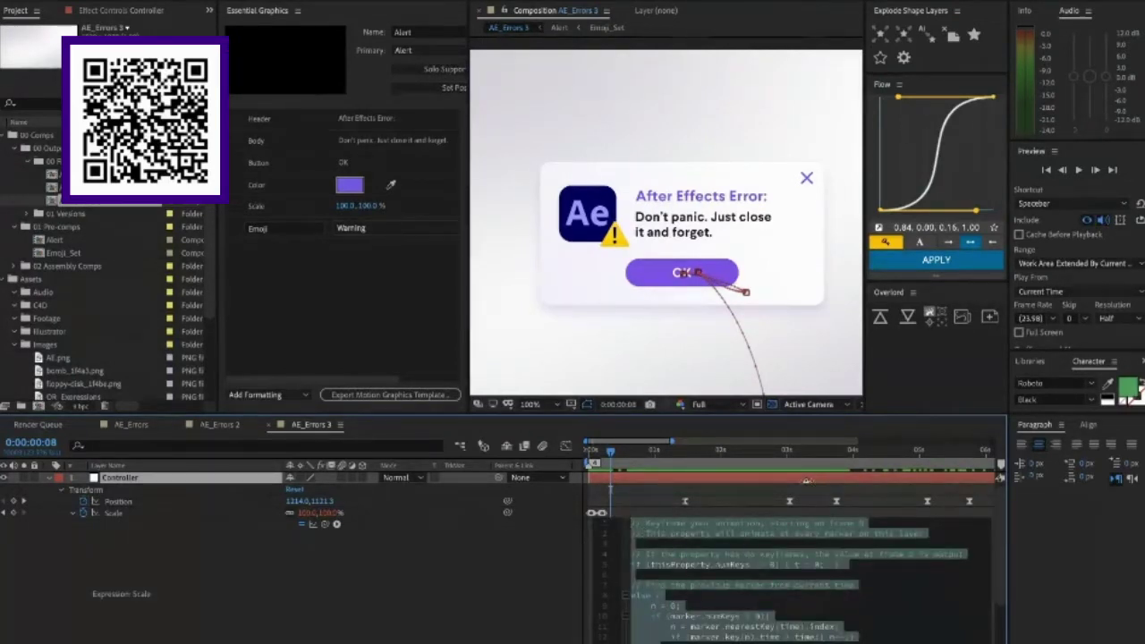
pyautogui.click(805, 492)
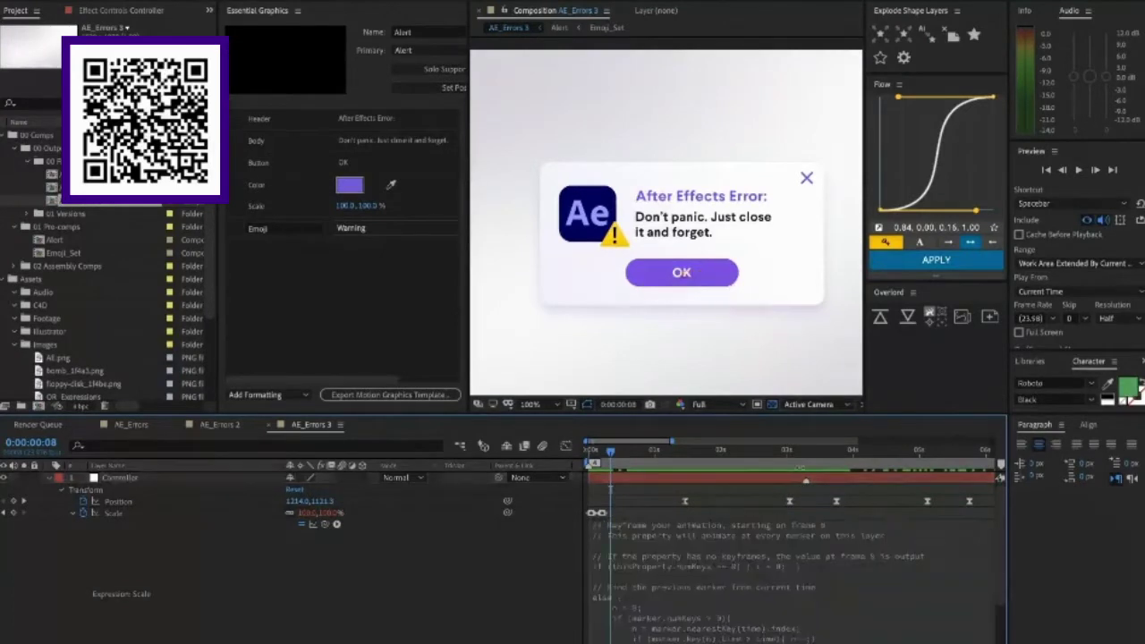
pyautogui.click(806, 456)
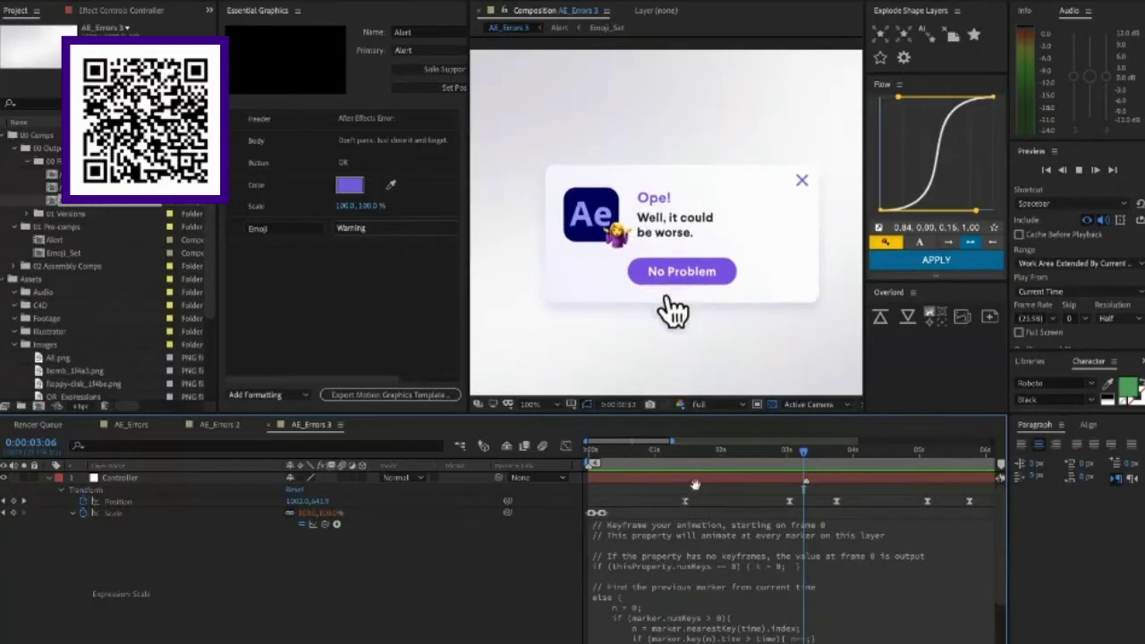
pyautogui.scroll(-2, 776, 504)
pyautogui.scroll(-2, 775, 504)
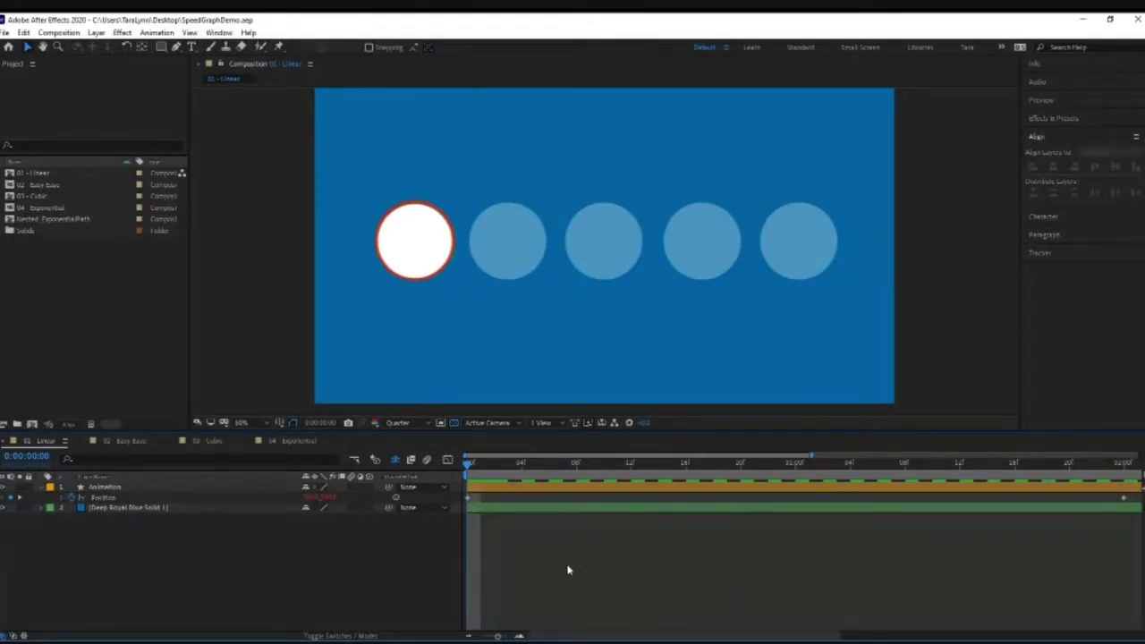
# Preview the 01 - Linear comp and show the Animation layer's Position speed graph in the Graph Editor
pyautogui.press('space')
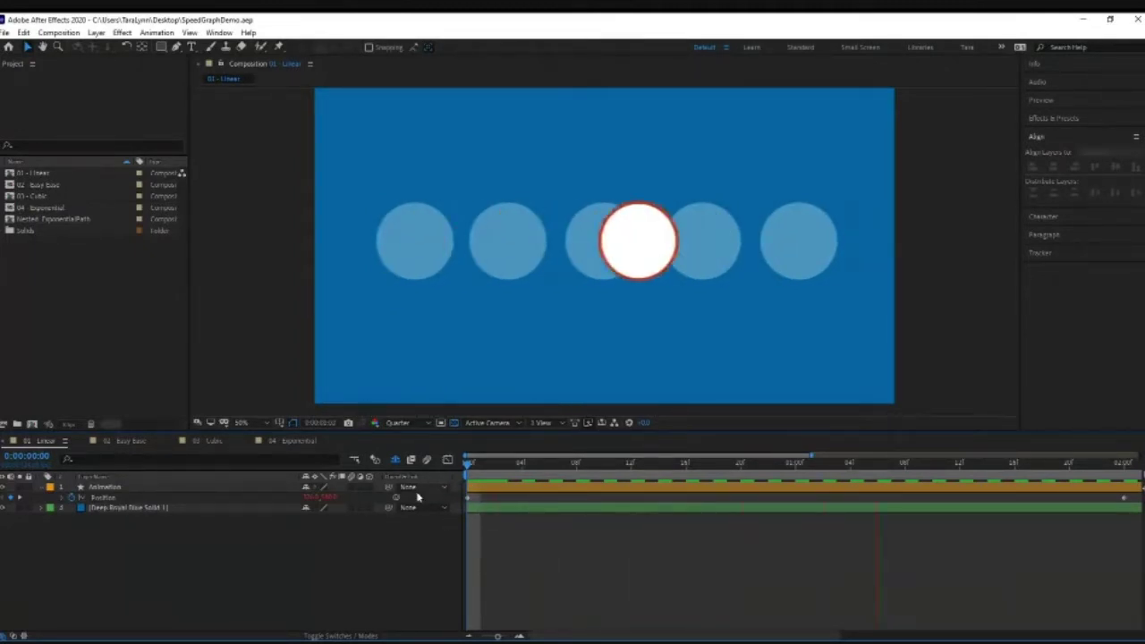
pyautogui.click(447, 459)
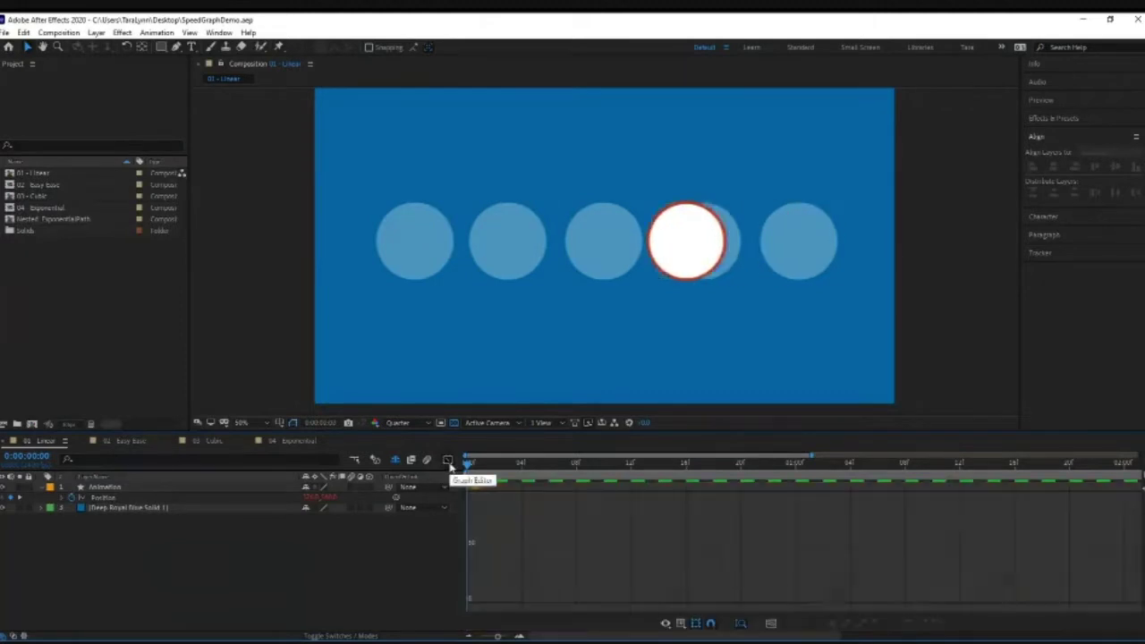
pyautogui.click(115, 498)
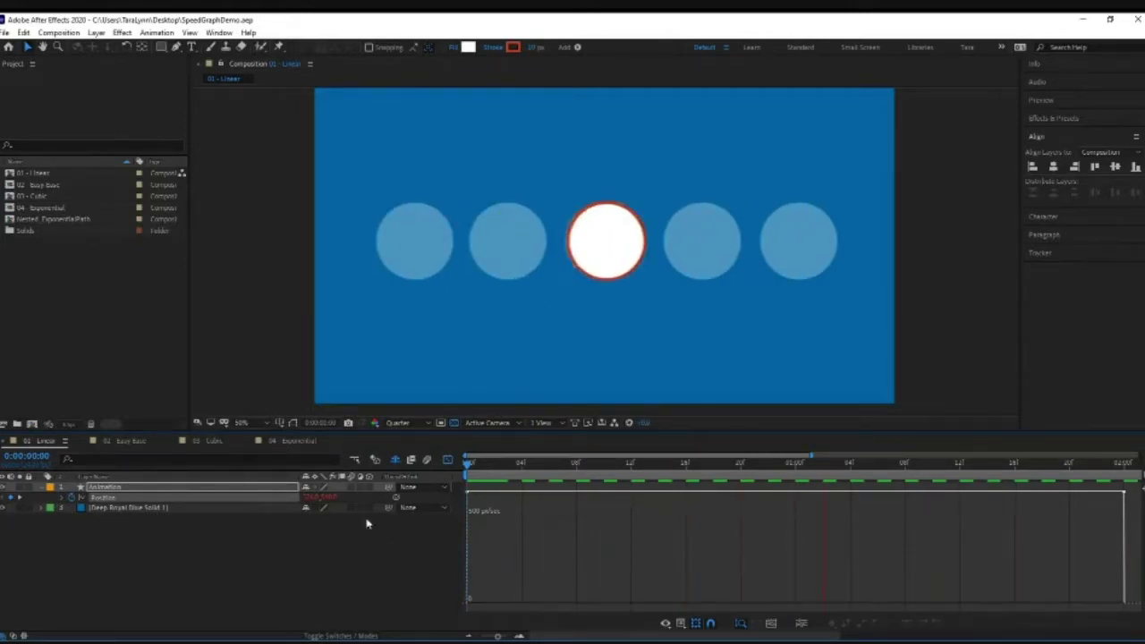
pyautogui.click(255, 562)
# In the 02 - Easy Ease comp, show the Position speed graph, preview the motion and display the keyframes' influence handles
pyautogui.click(105, 441)
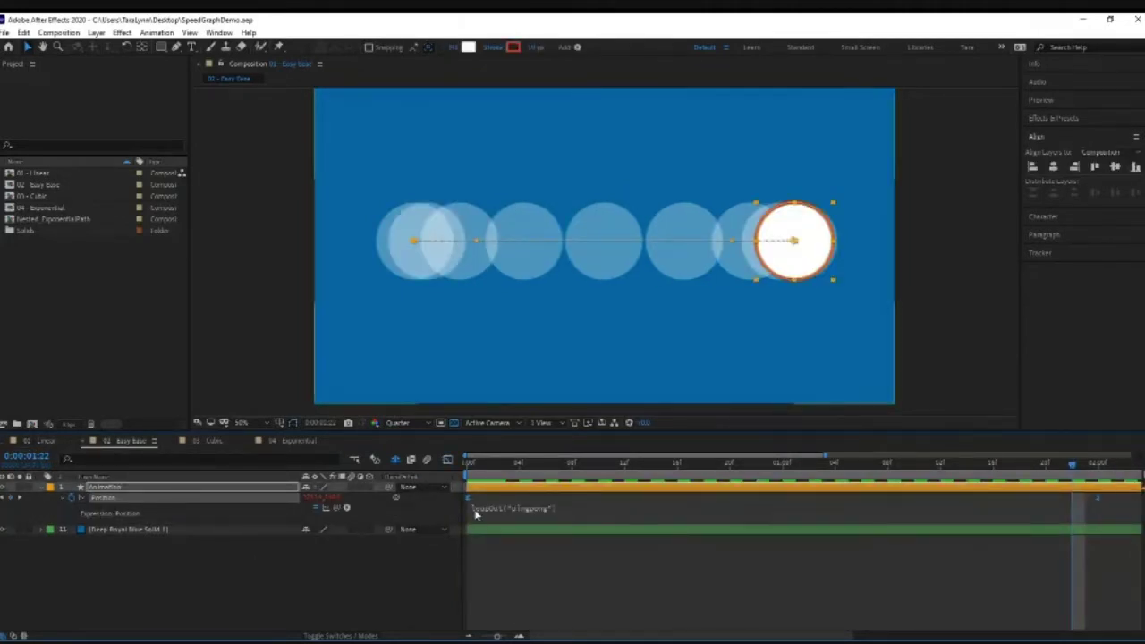
pyautogui.click(447, 461)
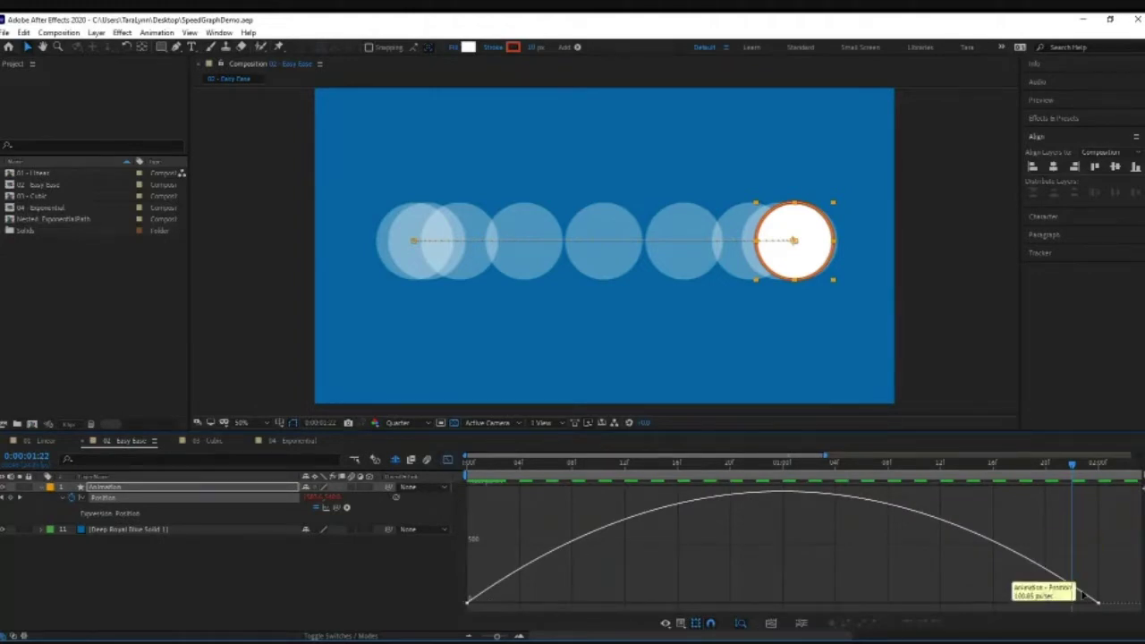
pyautogui.click(475, 464)
pyautogui.press('space')
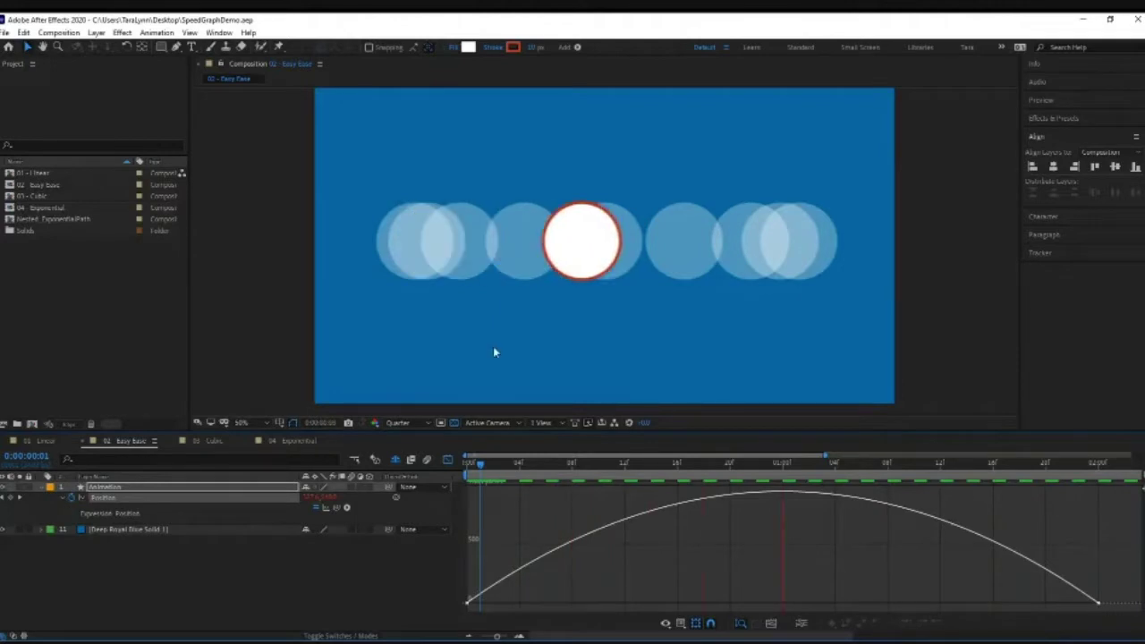
pyautogui.click(463, 604)
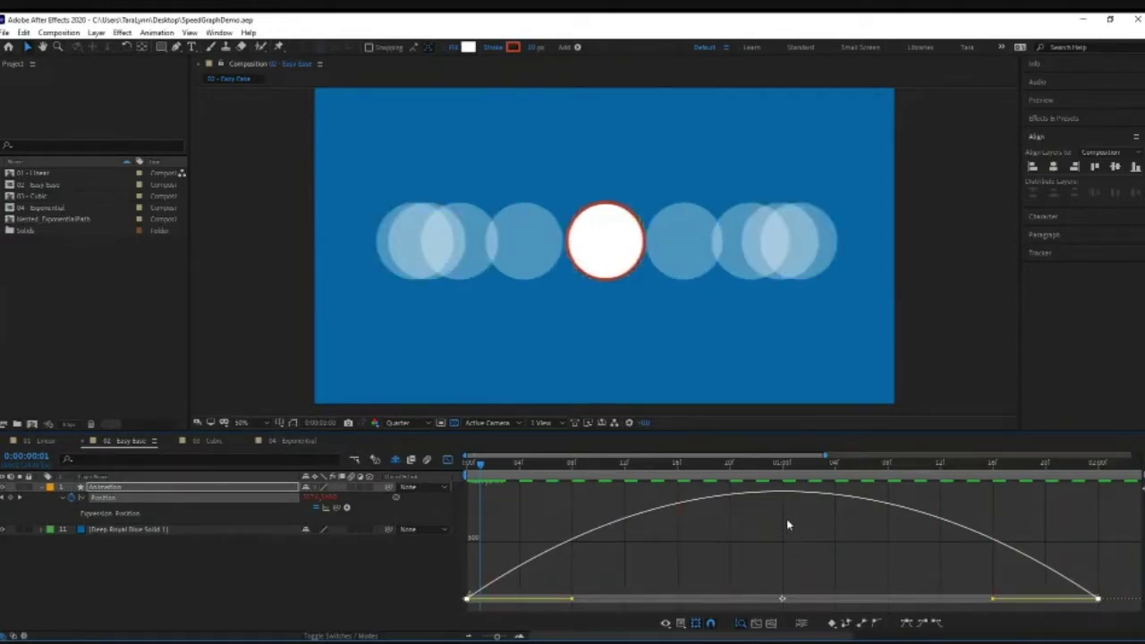
pyautogui.press('space')
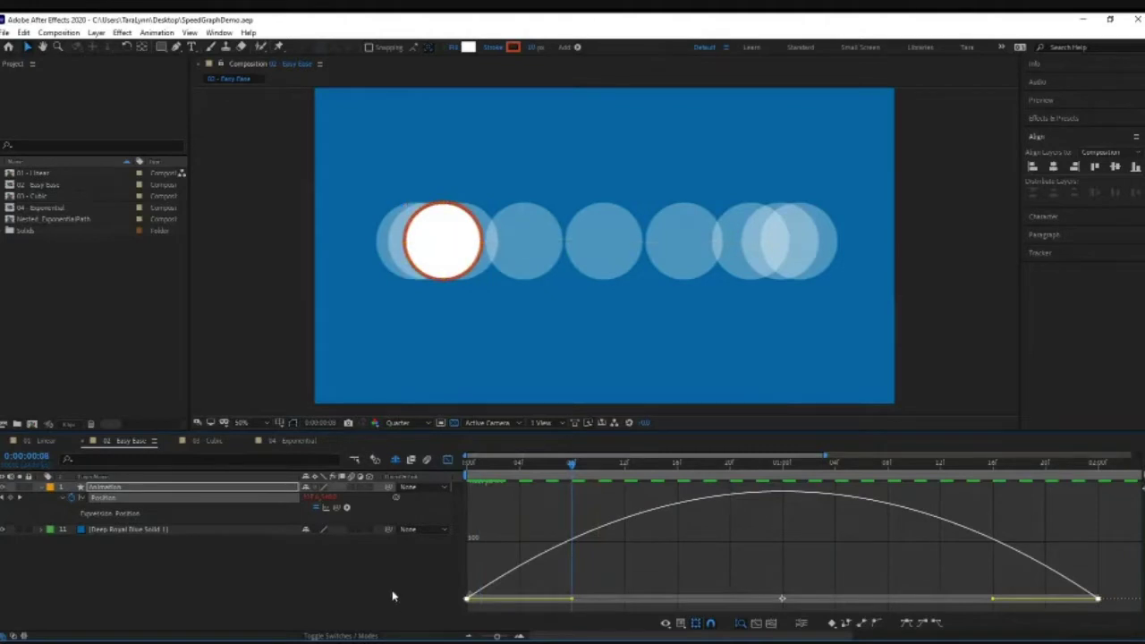
# Open the 03 - Cubic comp, show the Animation layer's Position speed graph and preview the motion
pyautogui.click(229, 444)
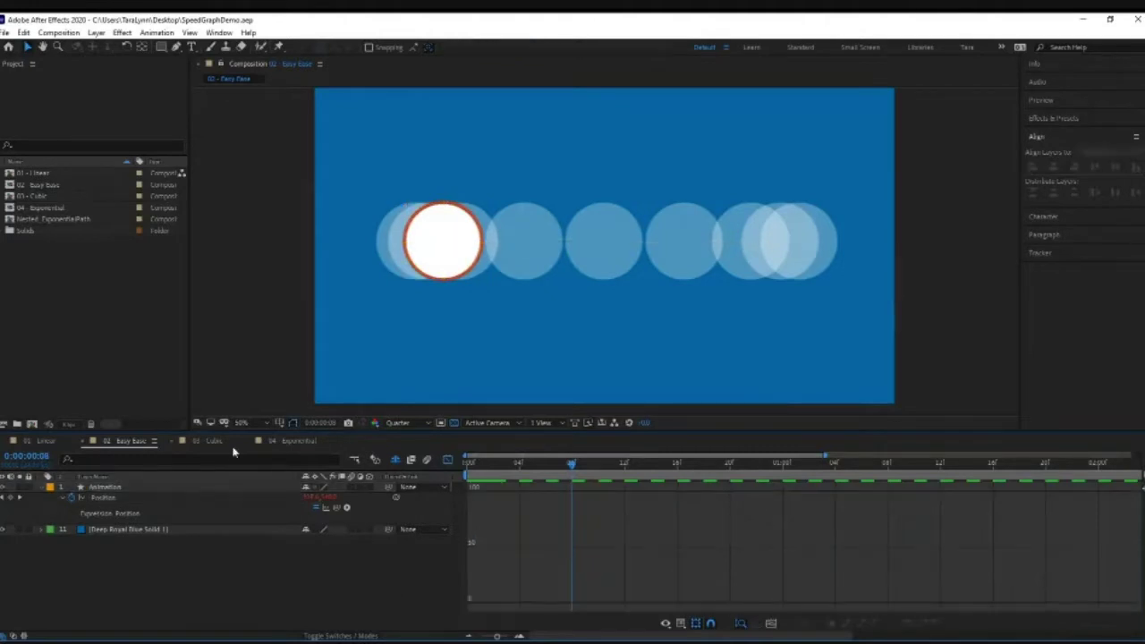
pyautogui.click(496, 469)
pyautogui.click(105, 497)
pyautogui.click(465, 459)
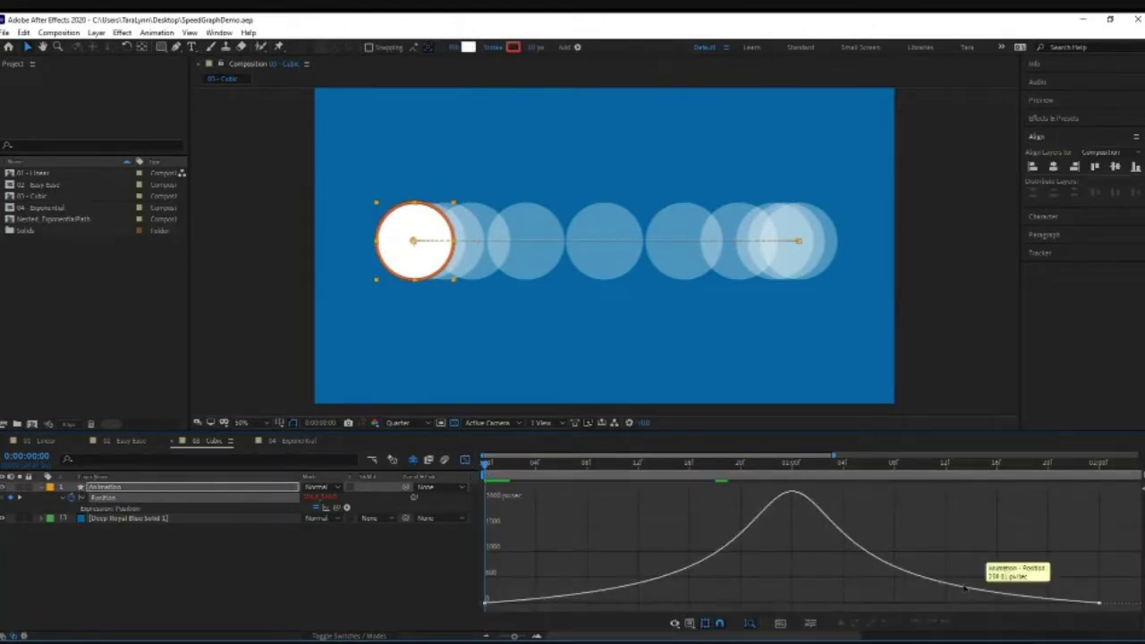
pyautogui.press('space')
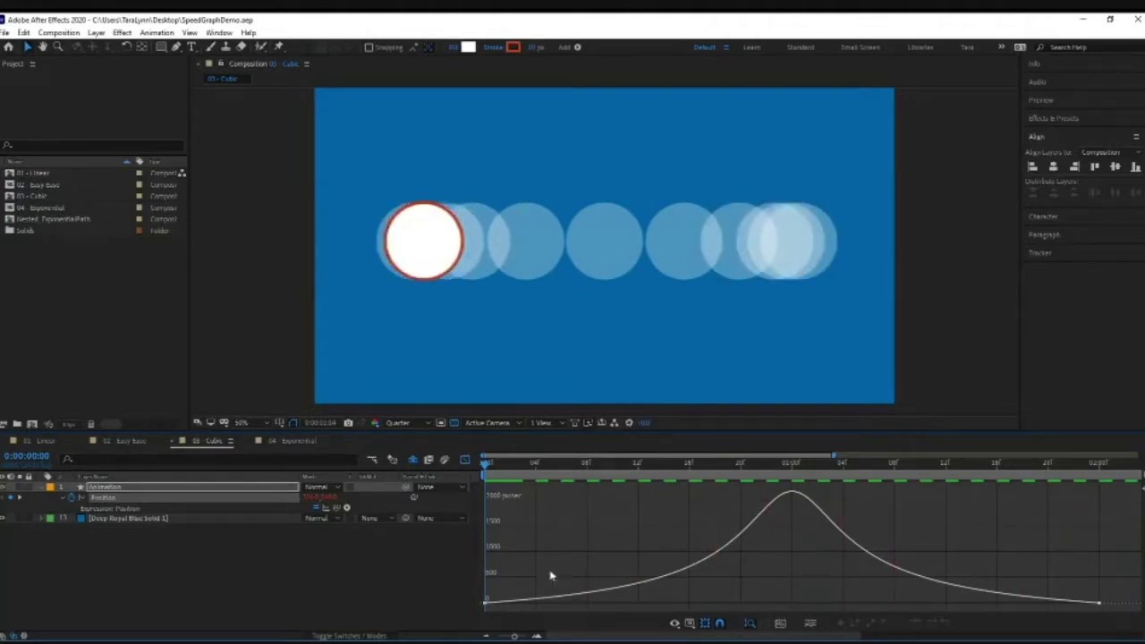
# Display the influence handles of the Position keyframes in the 03 - Cubic comp and preview the motion again
pyautogui.click(484, 603)
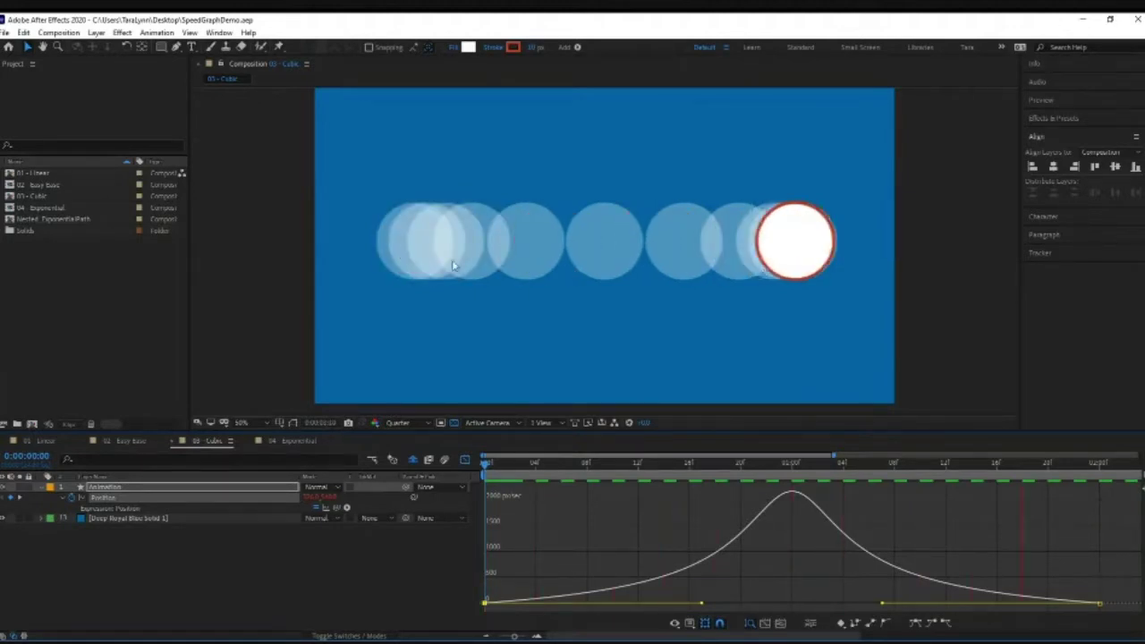
pyautogui.press('space')
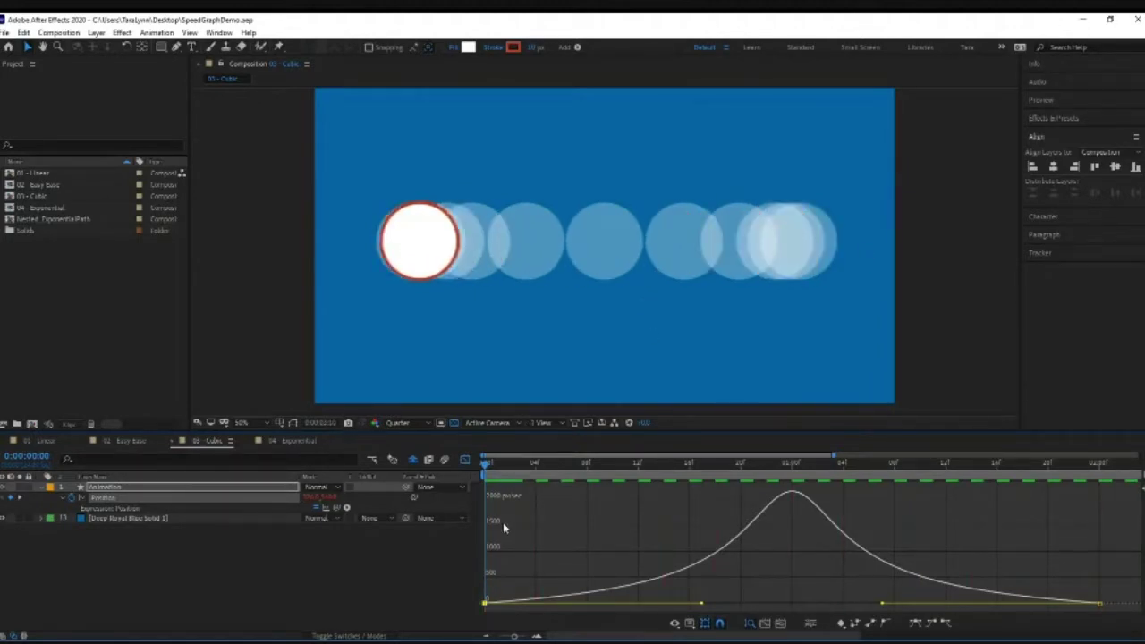
# Open the 04 - Exponential comp, show the Animation layer's Position speed graph in the Graph Editor and preview the motion
pyautogui.click(297, 443)
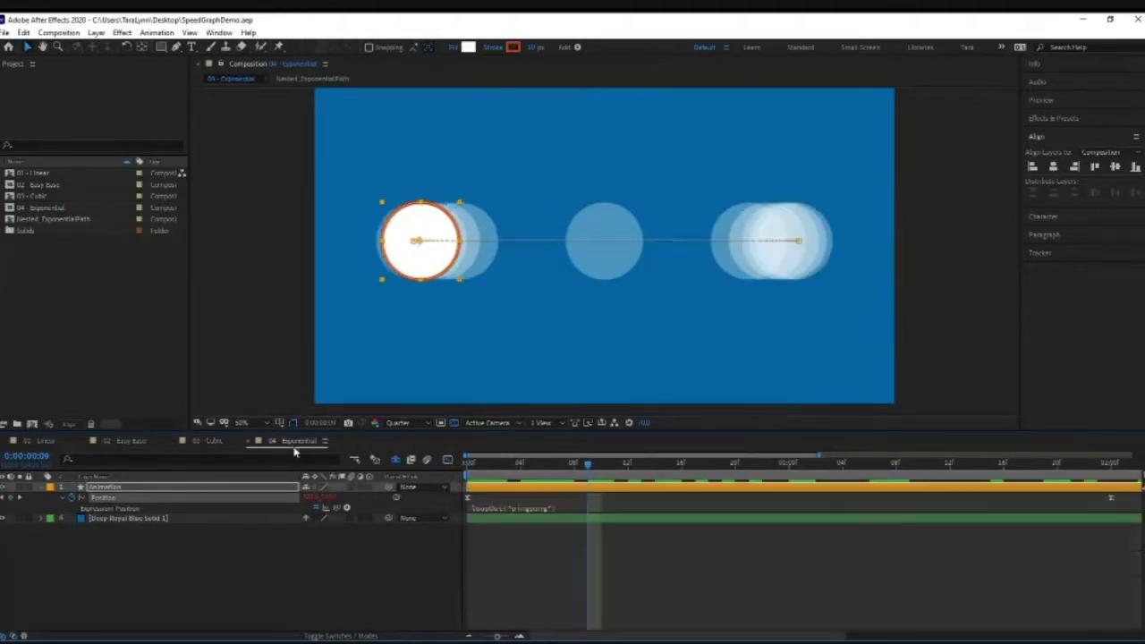
pyautogui.click(277, 527)
pyautogui.click(472, 472)
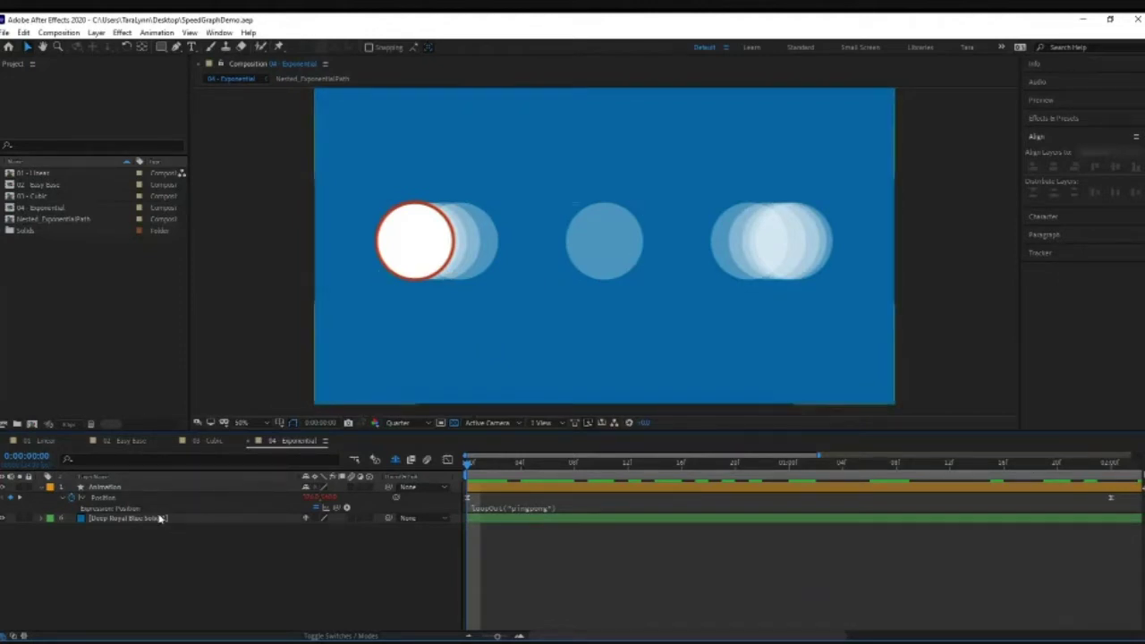
pyautogui.click(447, 459)
pyautogui.click(153, 499)
pyautogui.press('space')
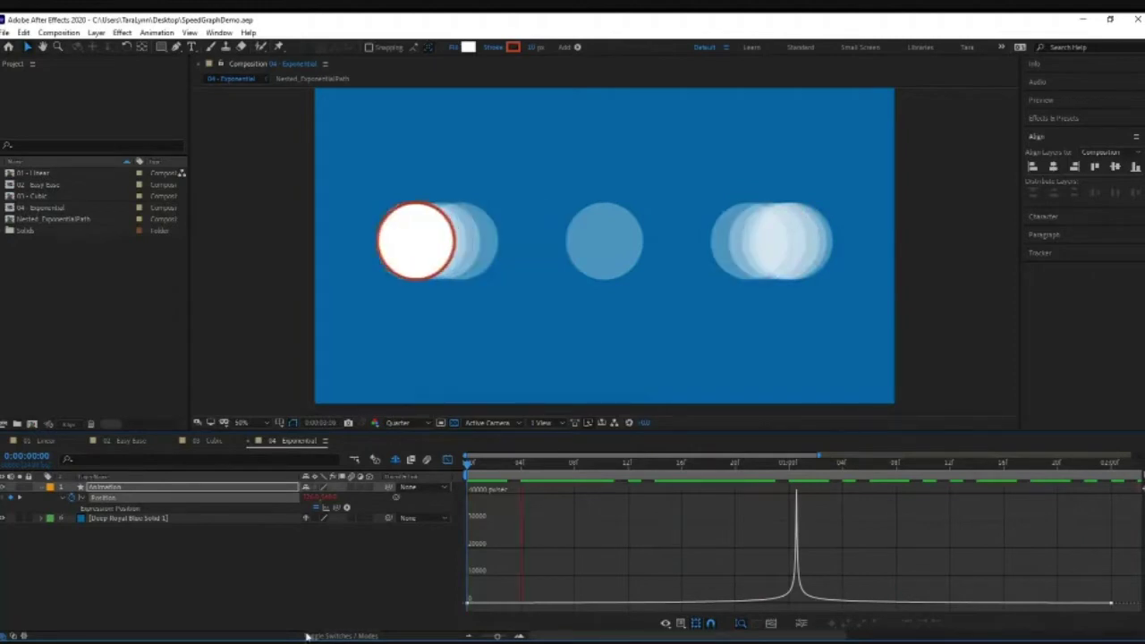
pyautogui.click(132, 511)
pyautogui.click(116, 497)
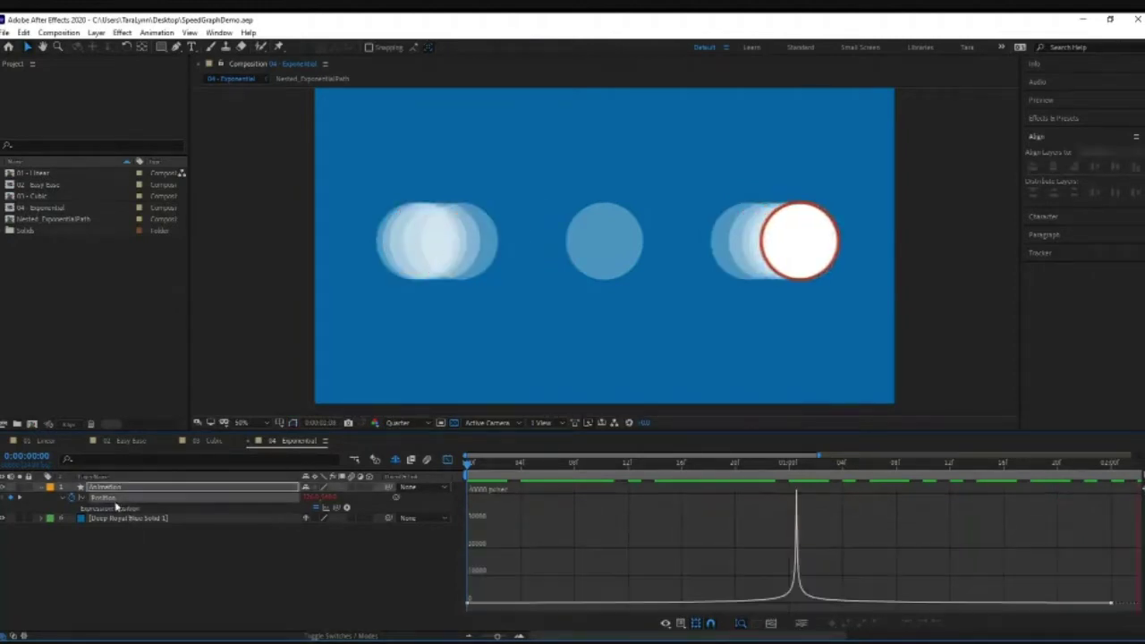
pyautogui.moveTo(478, 581); pyautogui.dragTo(794, 612)
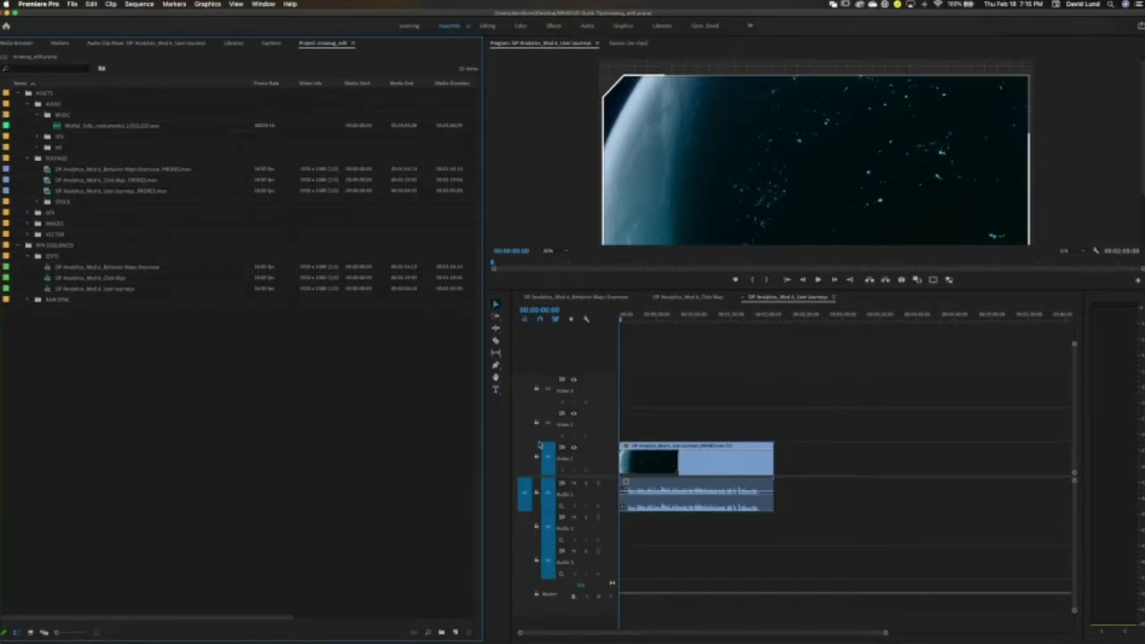
# In Premiere Pro, resize the program monitor and timeline areas and scrub through the User Journeys sequence, returning to its start
pyautogui.moveTo(715, 291); pyautogui.dragTo(715, 428)
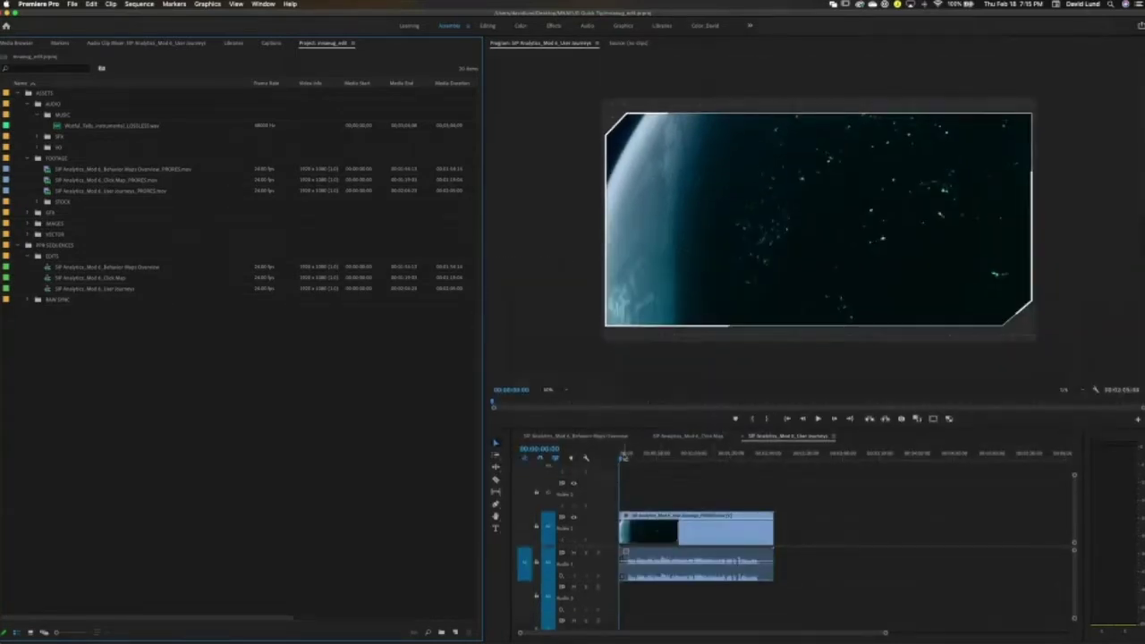
pyautogui.click(685, 401)
pyautogui.moveTo(669, 461); pyautogui.dragTo(695, 458)
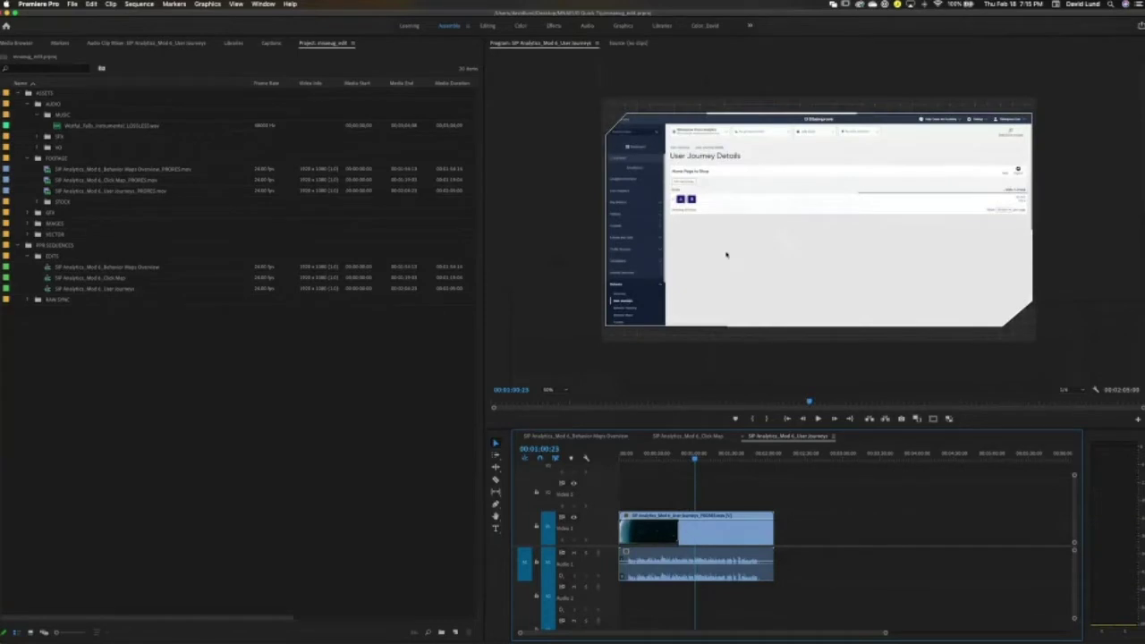
pyautogui.moveTo(694, 459); pyautogui.dragTo(658, 462)
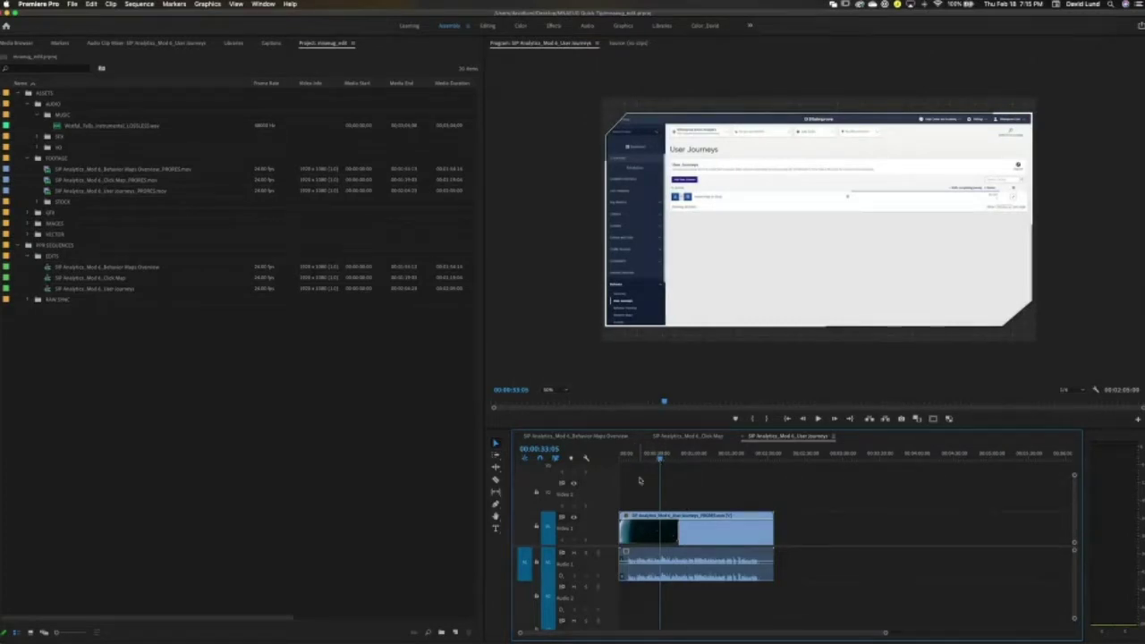
pyautogui.moveTo(654, 457); pyautogui.dragTo(607, 457)
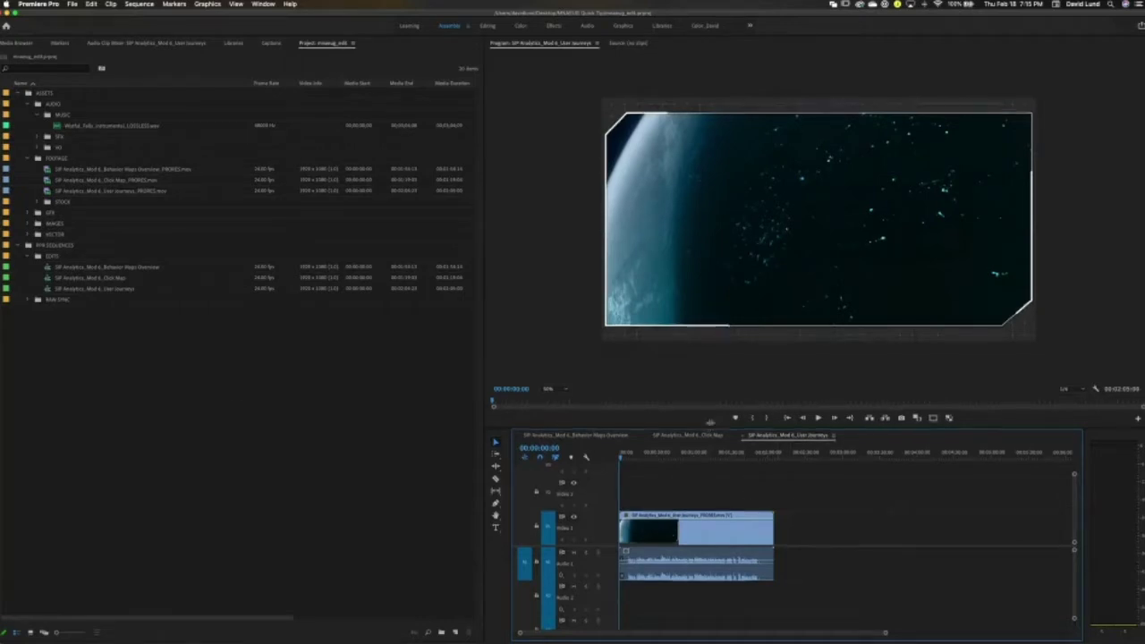
pyautogui.moveTo(710, 429); pyautogui.dragTo(713, 390)
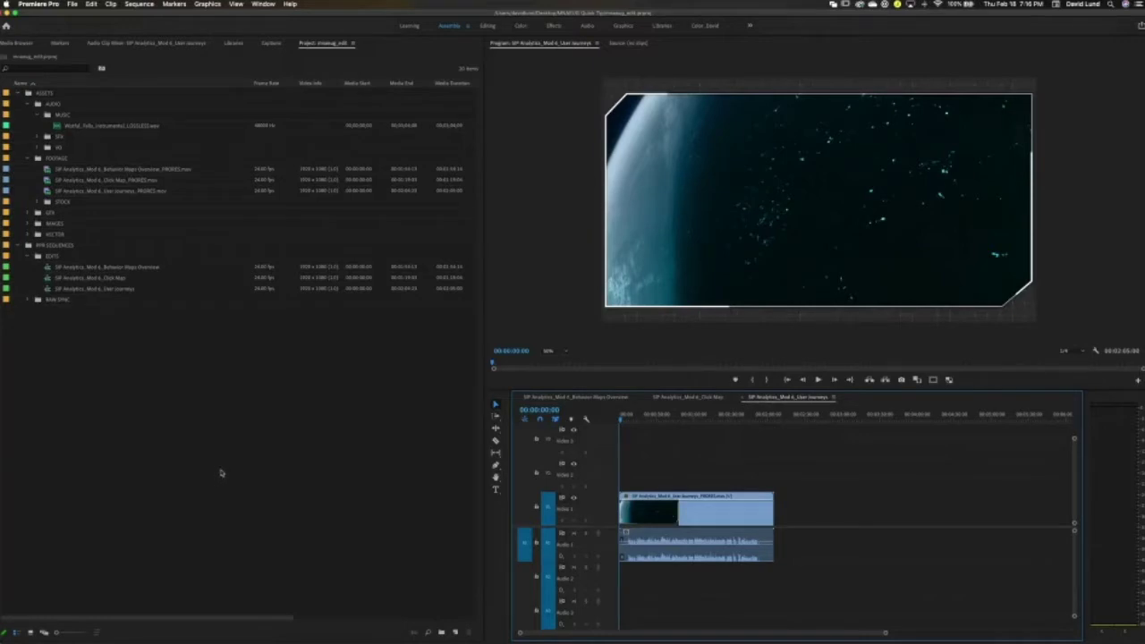
# Compare the Behavior Maps Overview, User Journeys and Click Map sequences, checking the Click Map video's ending around 00:01:06:08
pyautogui.moveTo(620, 632)
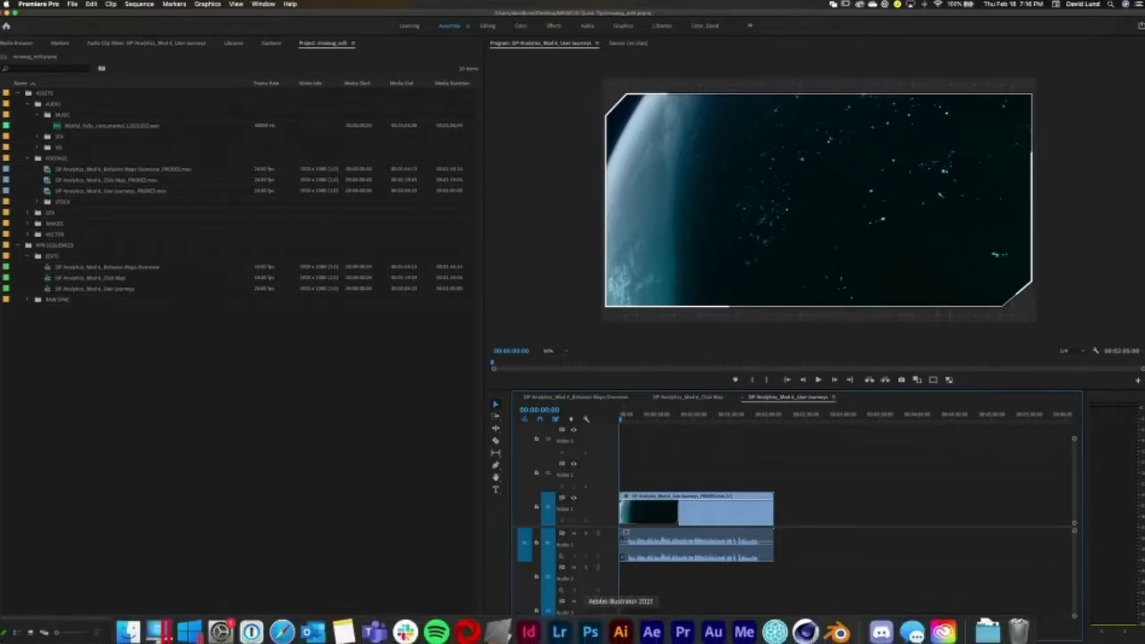
pyautogui.click(577, 396)
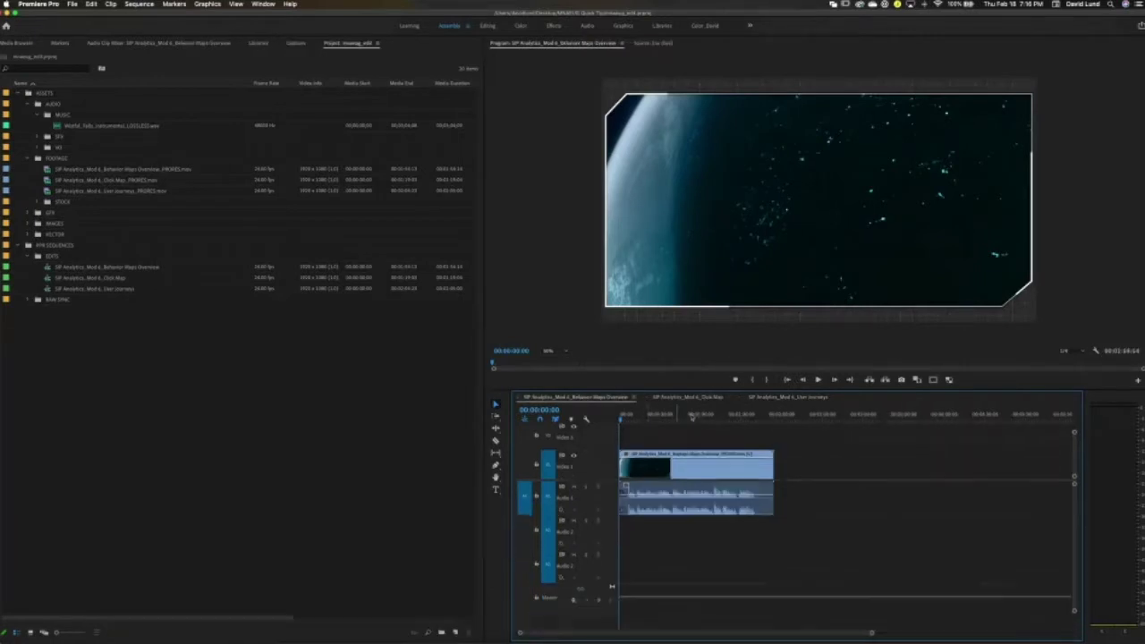
pyautogui.click(739, 417)
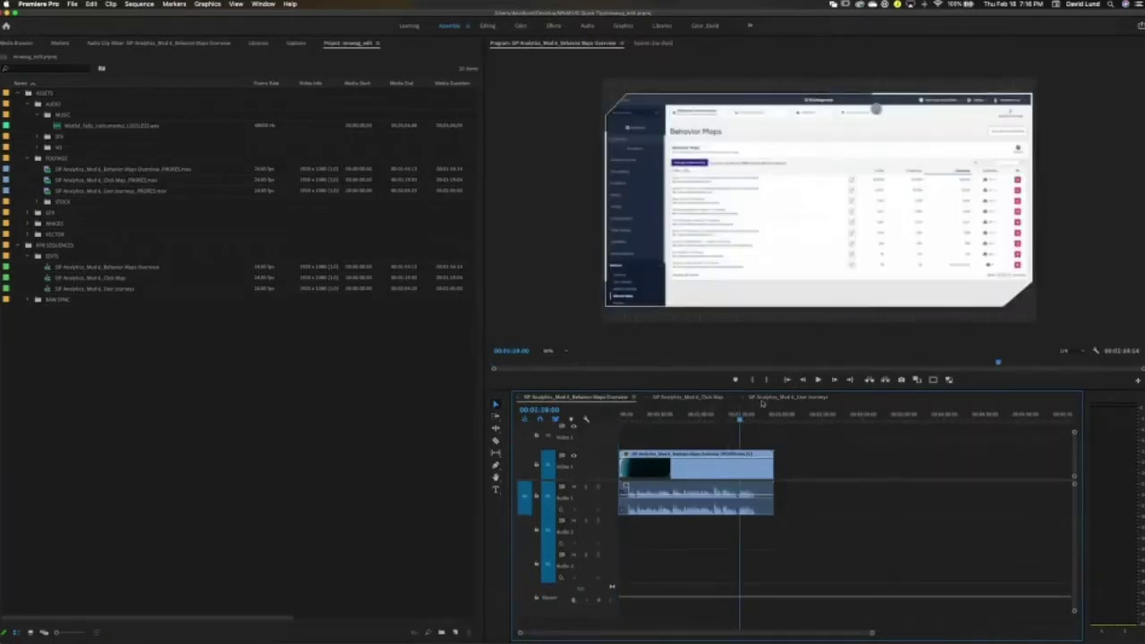
pyautogui.click(787, 396)
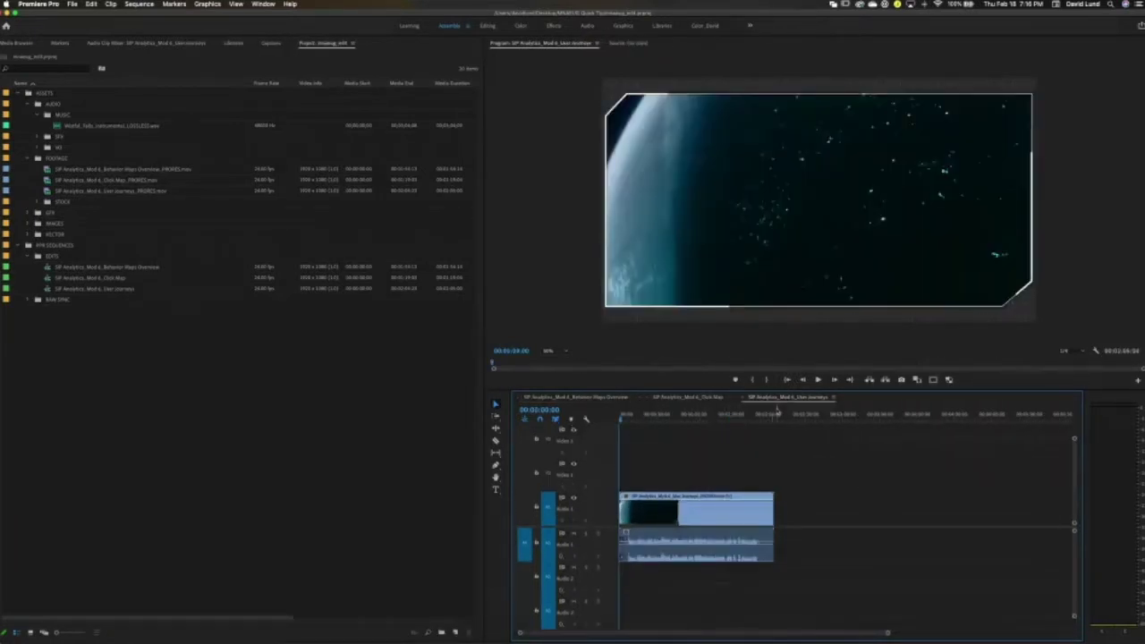
pyautogui.click(686, 396)
pyautogui.moveTo(741, 420); pyautogui.dragTo(749, 420)
pyautogui.moveTo(743, 634)
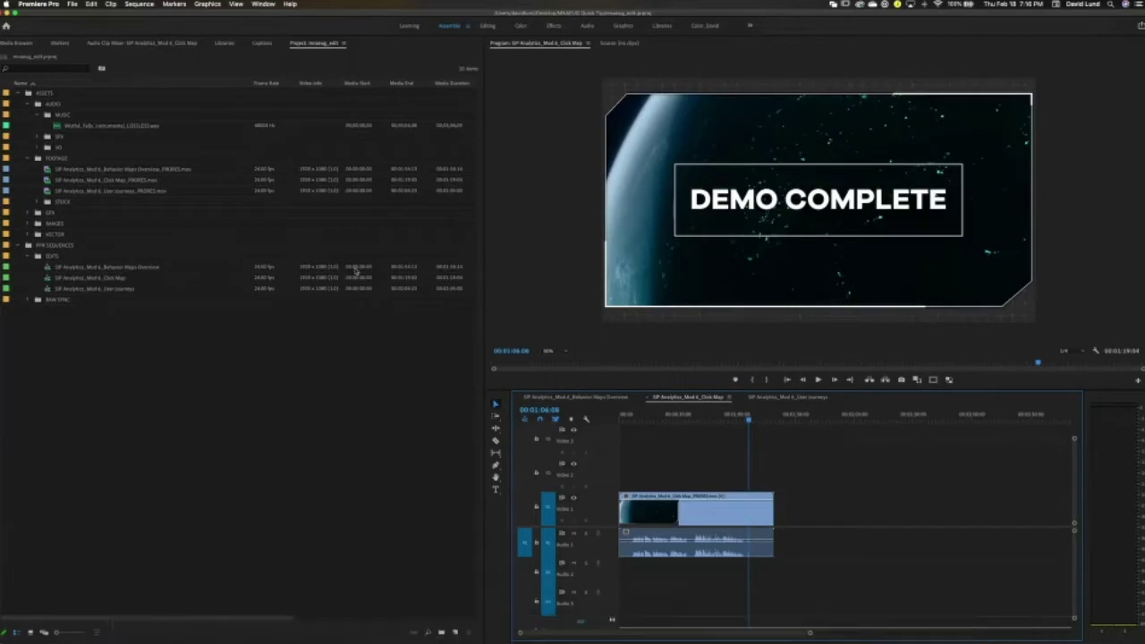
# Add Wistful_Falls_instrumental_LOSSLESS.wav to the Audio 2 track of the Click Map sequence, starting at the beginning, and select the clip
pyautogui.moveTo(61, 130); pyautogui.dragTo(766, 583)
pyautogui.rightClick(715, 585)
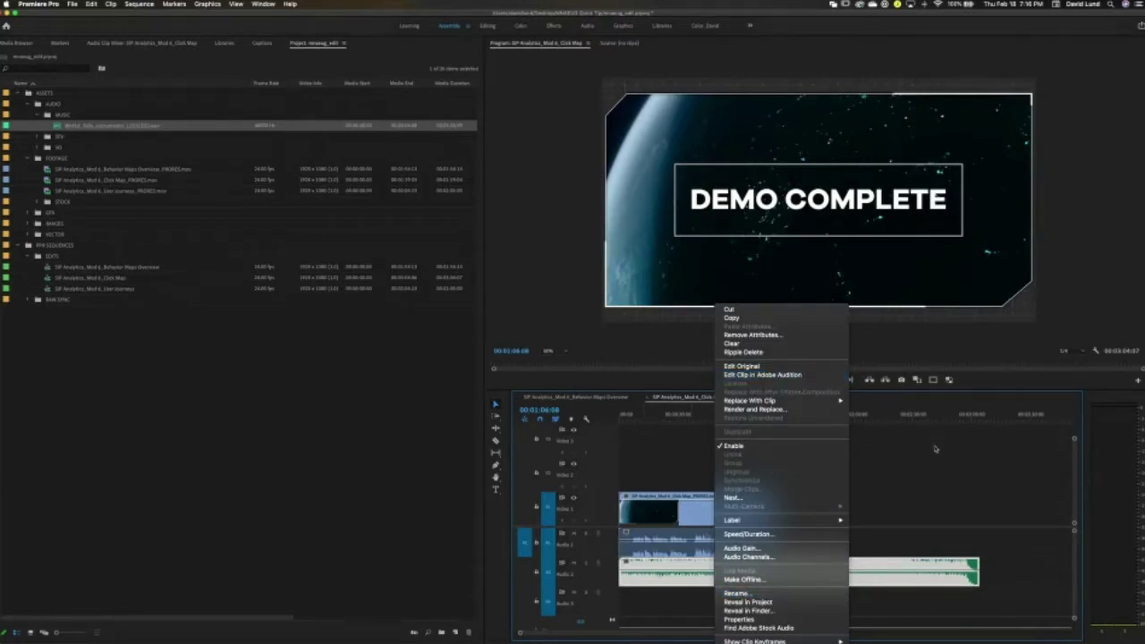
pyautogui.click(899, 470)
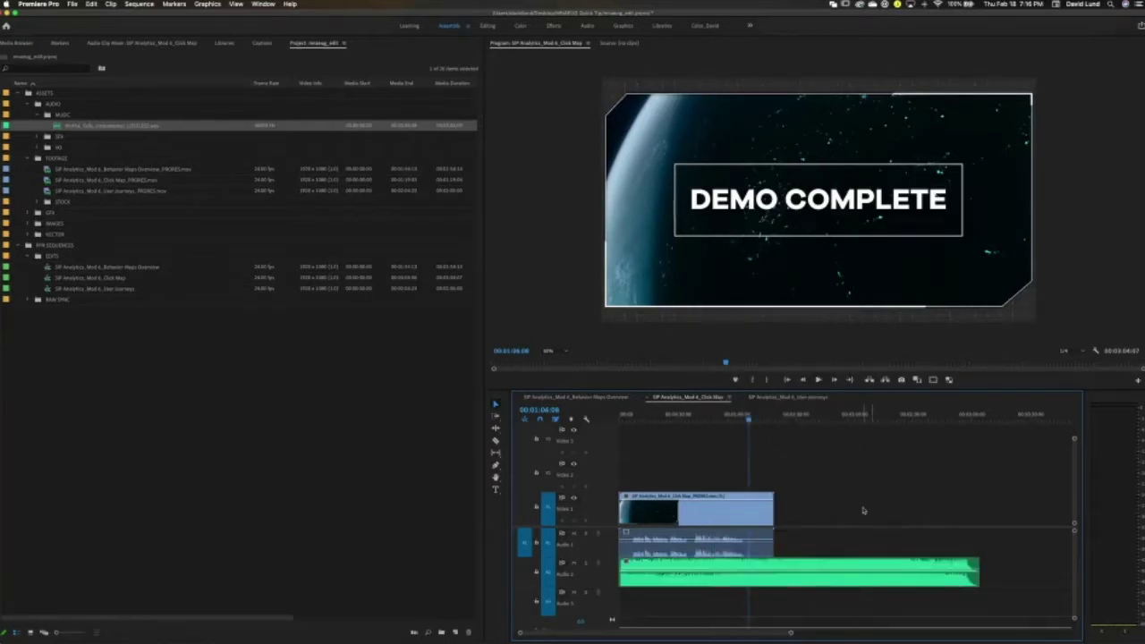
pyautogui.click(854, 577)
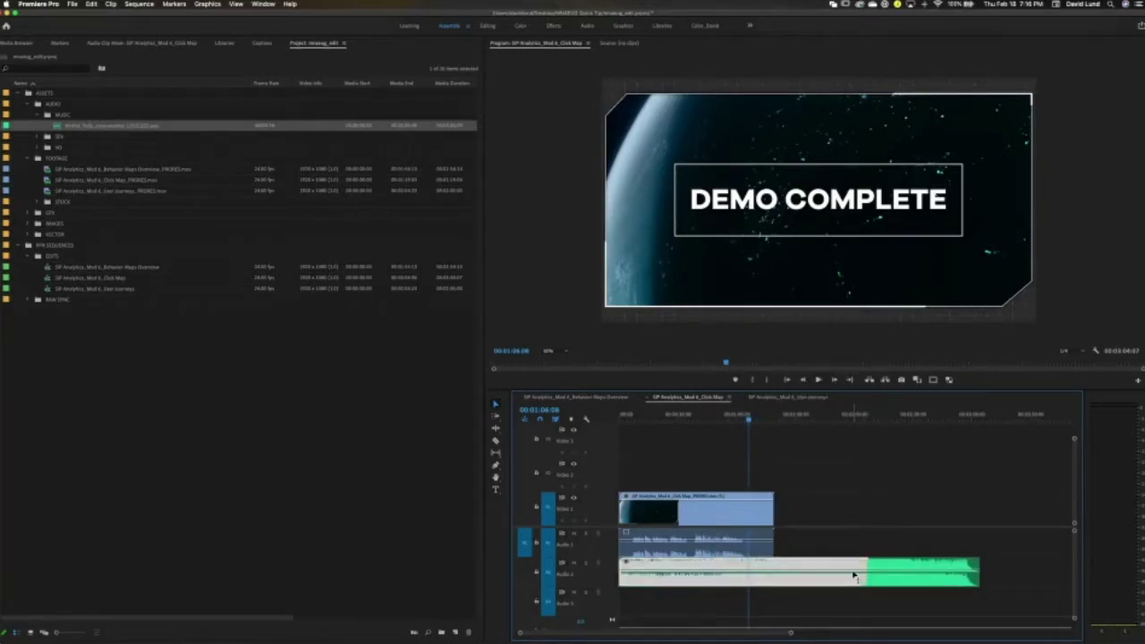
# Switch to Adobe Audition, start a new multitrack session and set its location to the Audio folder in MNAEUG Quick Tip on the Desktop
pyautogui.click(713, 633)
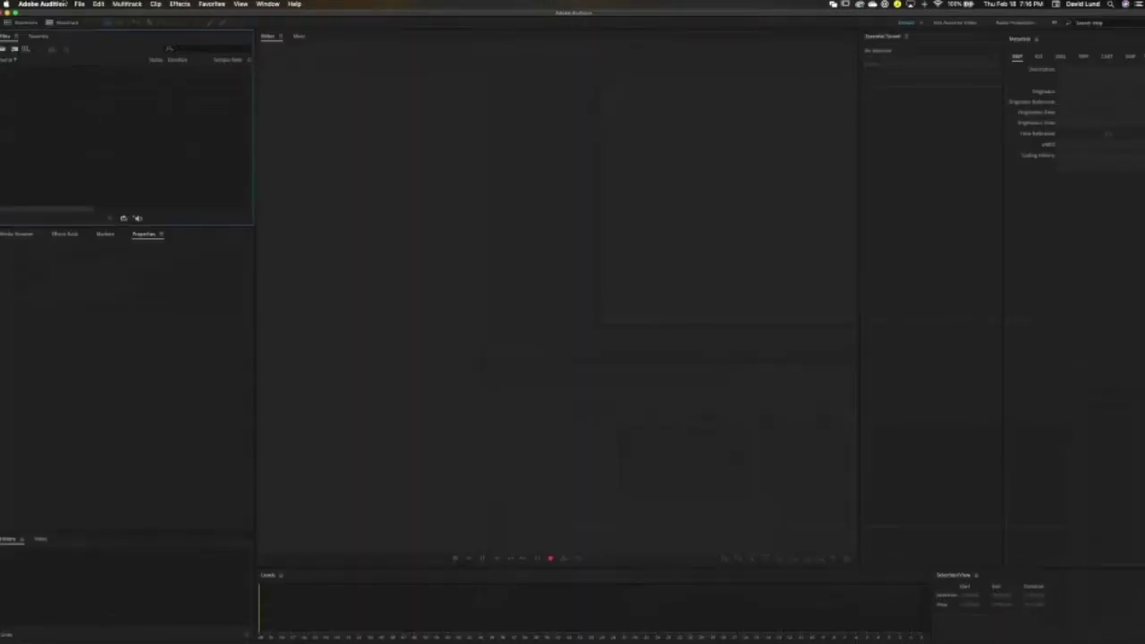
pyautogui.click(82, 3)
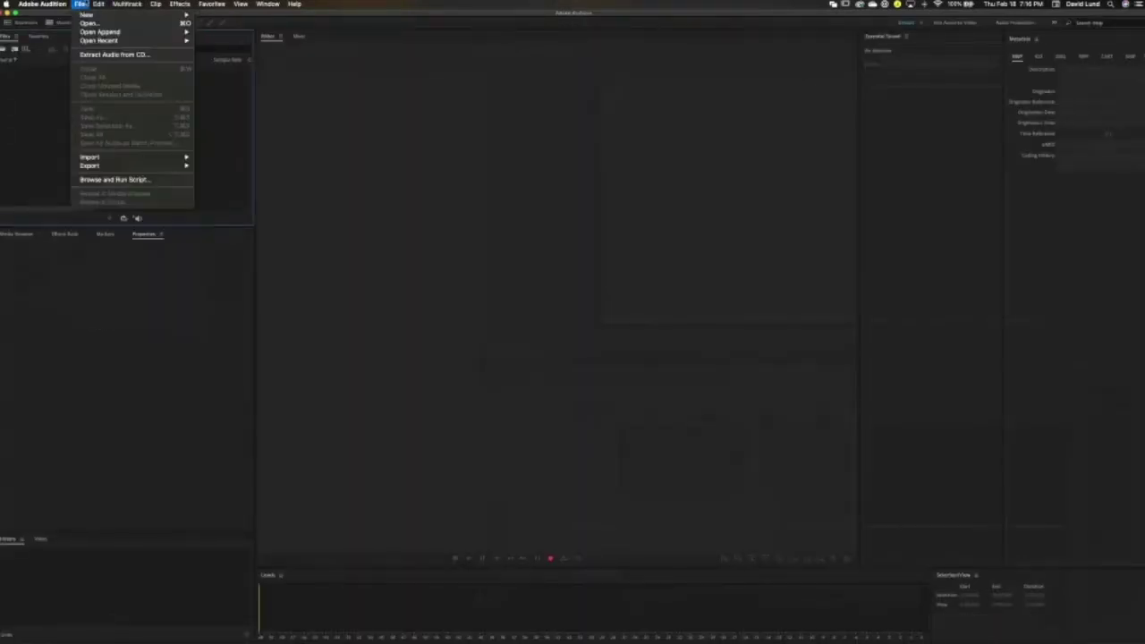
pyautogui.moveTo(89, 15)
pyautogui.click(231, 18)
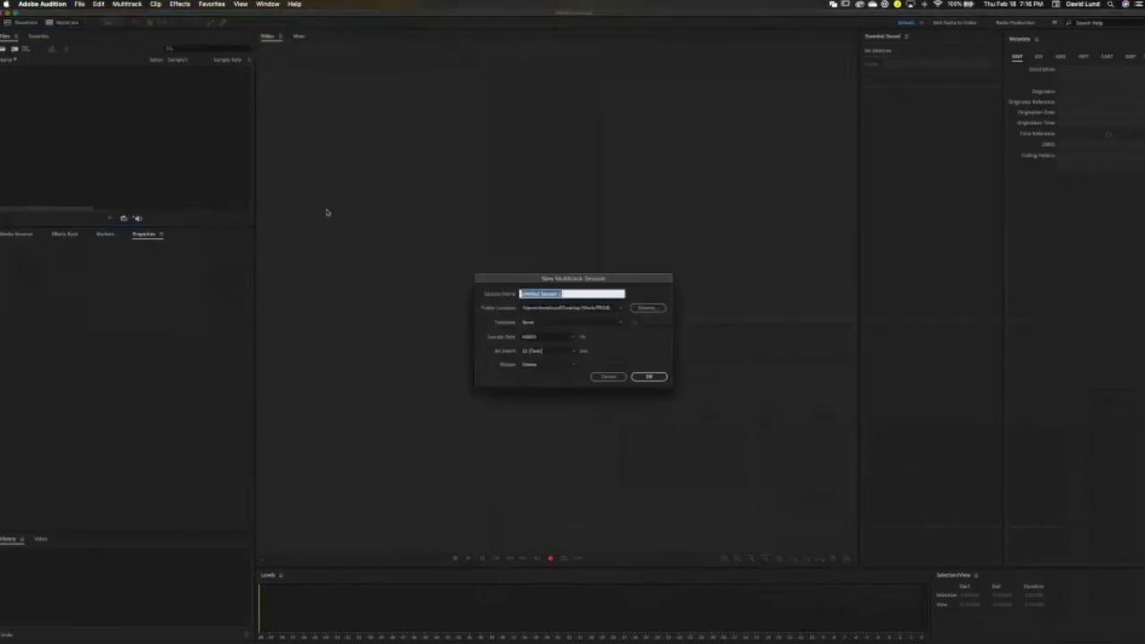
pyautogui.click(645, 308)
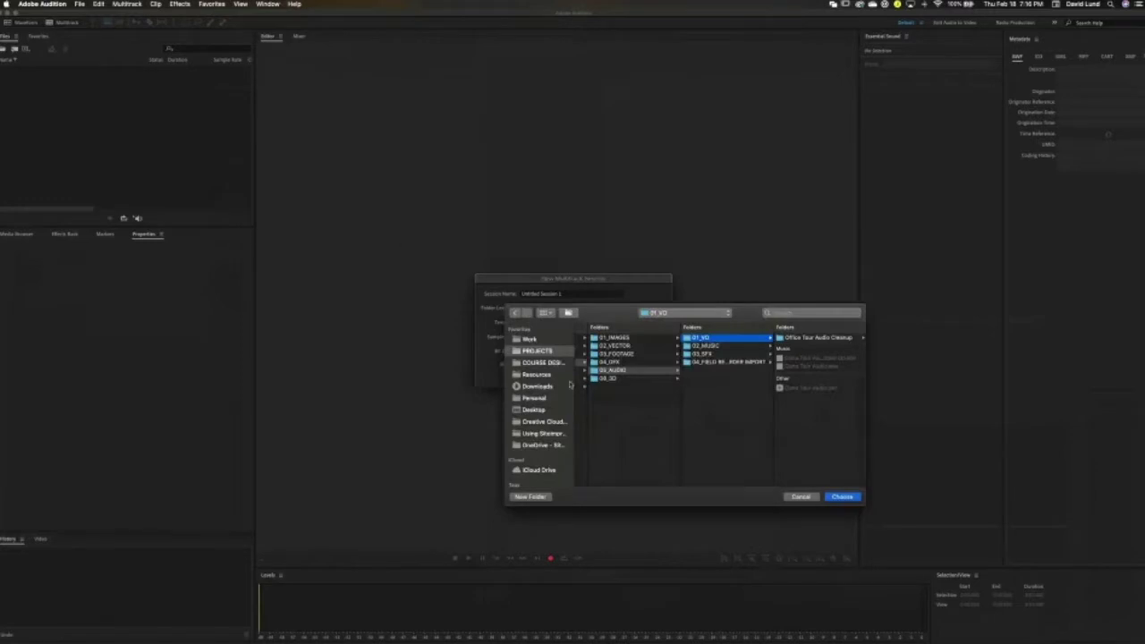
pyautogui.click(545, 362)
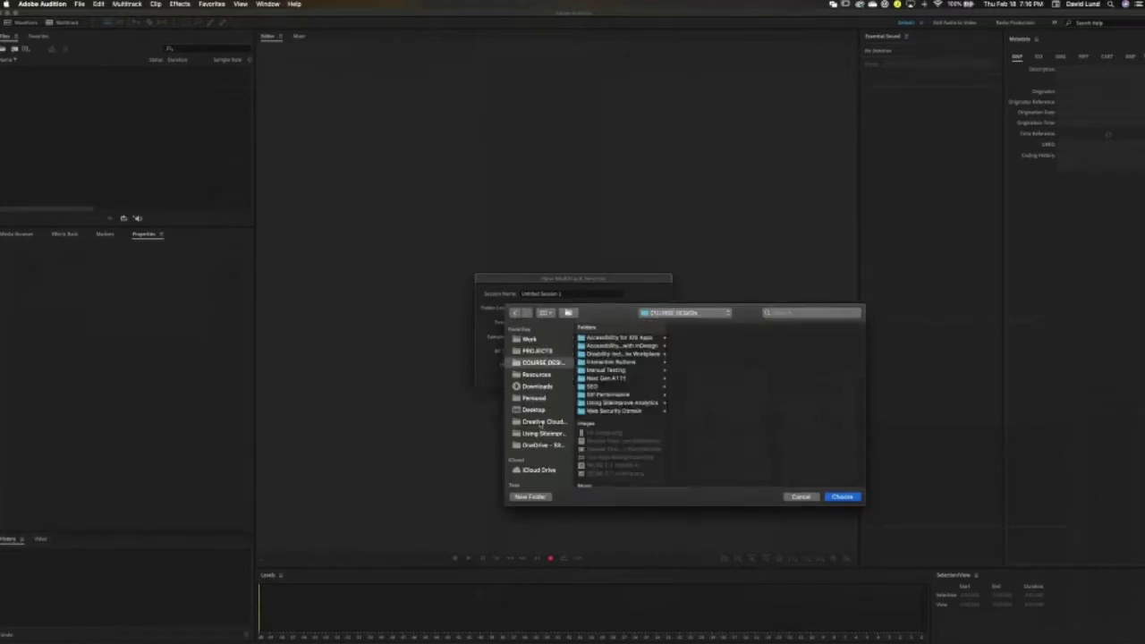
pyautogui.click(534, 408)
pyautogui.click(613, 338)
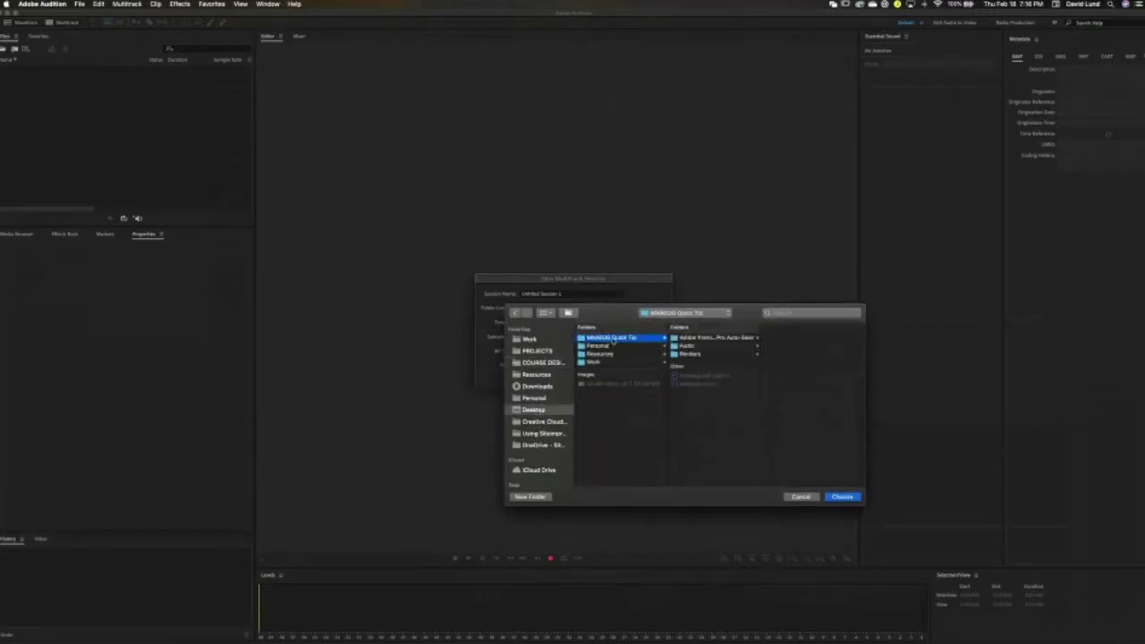
pyautogui.click(690, 346)
pyautogui.click(841, 496)
# Name the multitrack session mnaeug and create it
pyautogui.hotkey('shift', 'Tab')
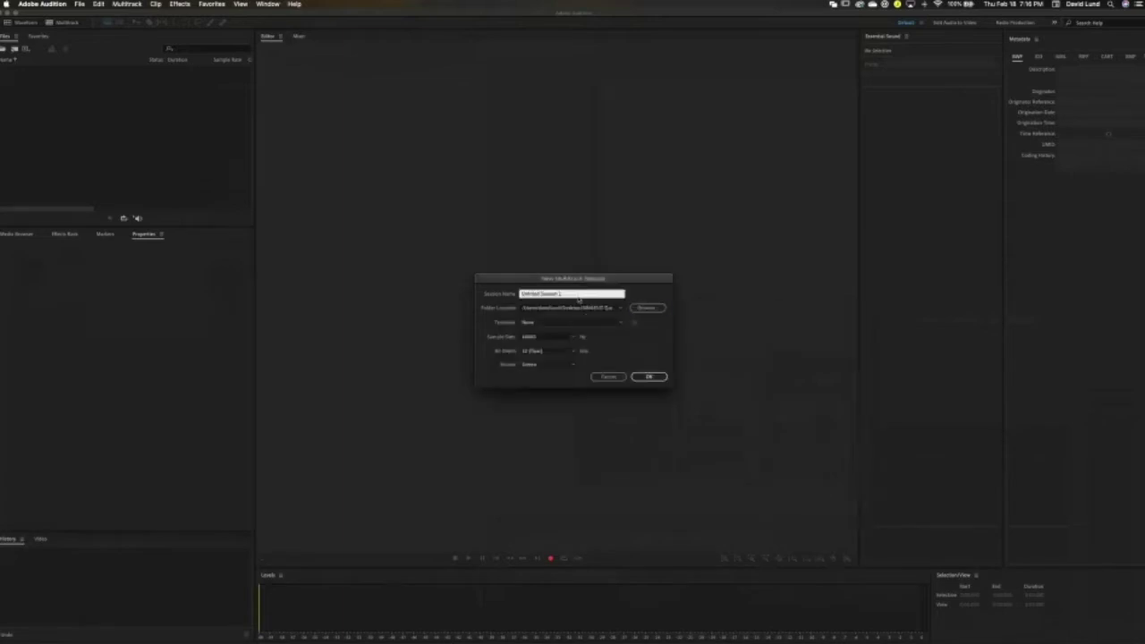
pyautogui.write('M')
pyautogui.press('Return')
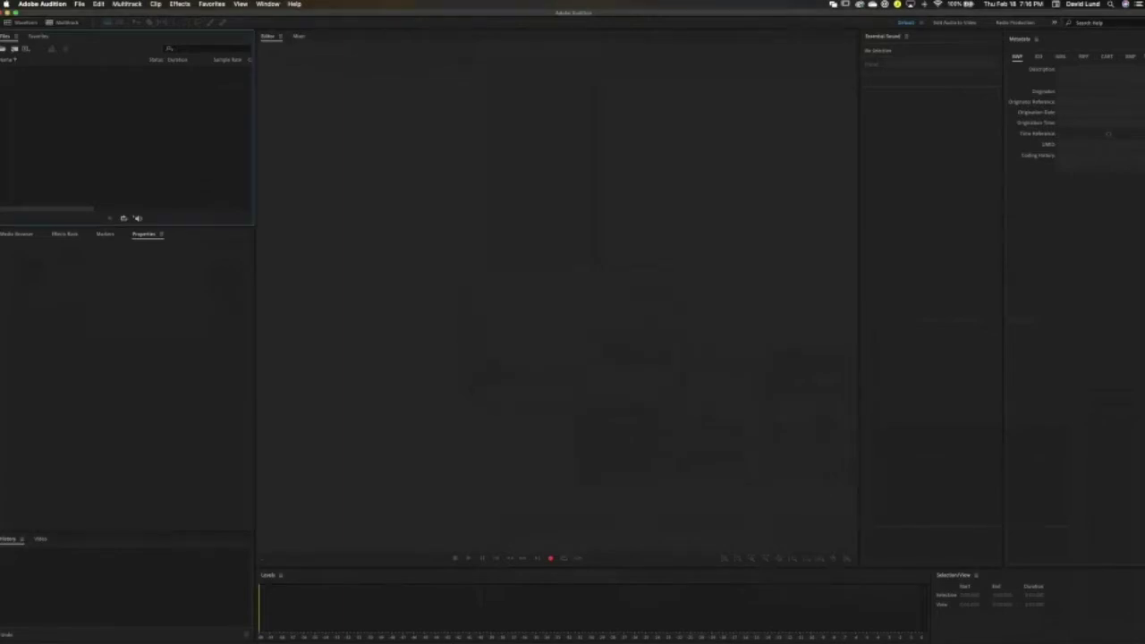
# Import Wistful_Falls_instrumental_LOSSLESS.wav from the MNAEUG Quick Tip Audio folder and place it at the start of Track 1
pyautogui.press('super+i')
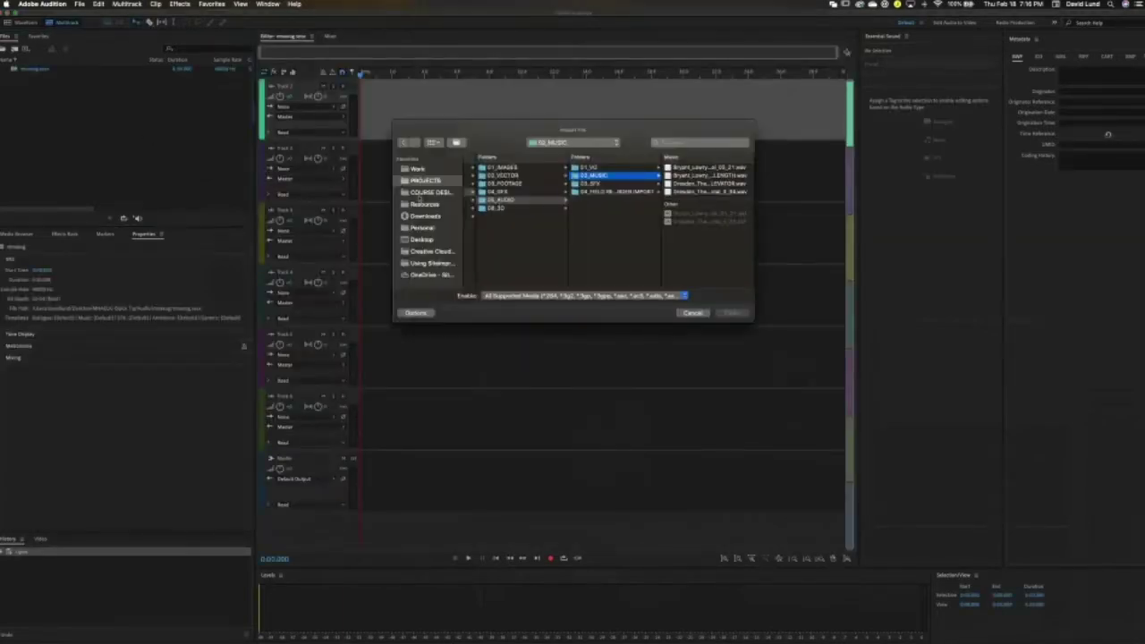
pyautogui.click(424, 239)
pyautogui.click(503, 168)
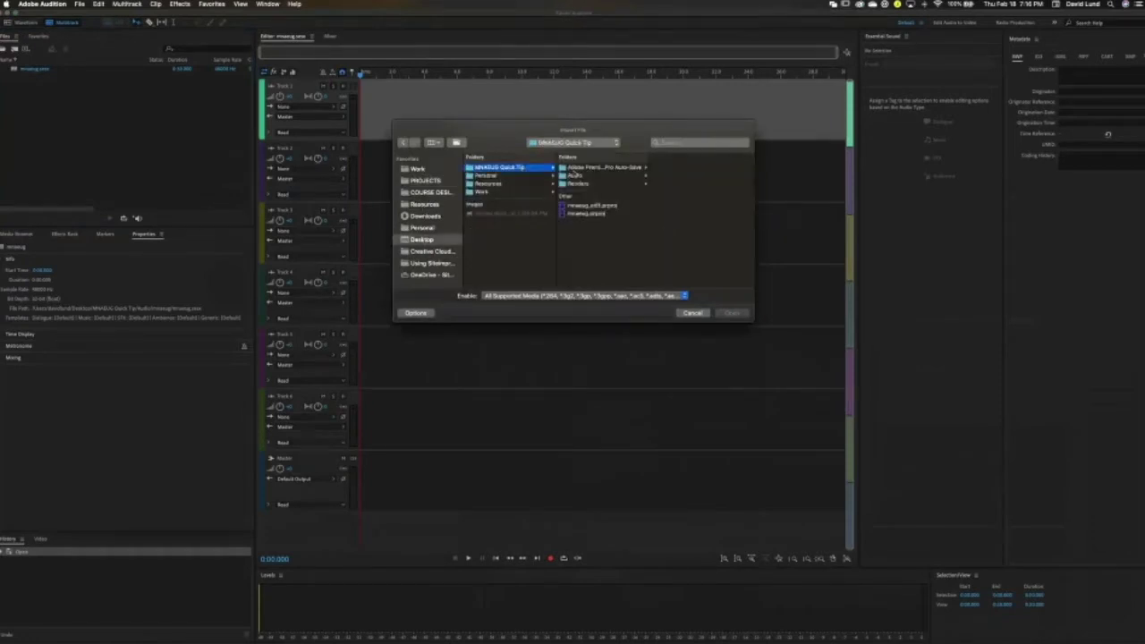
pyautogui.click(578, 178)
pyautogui.click(698, 188)
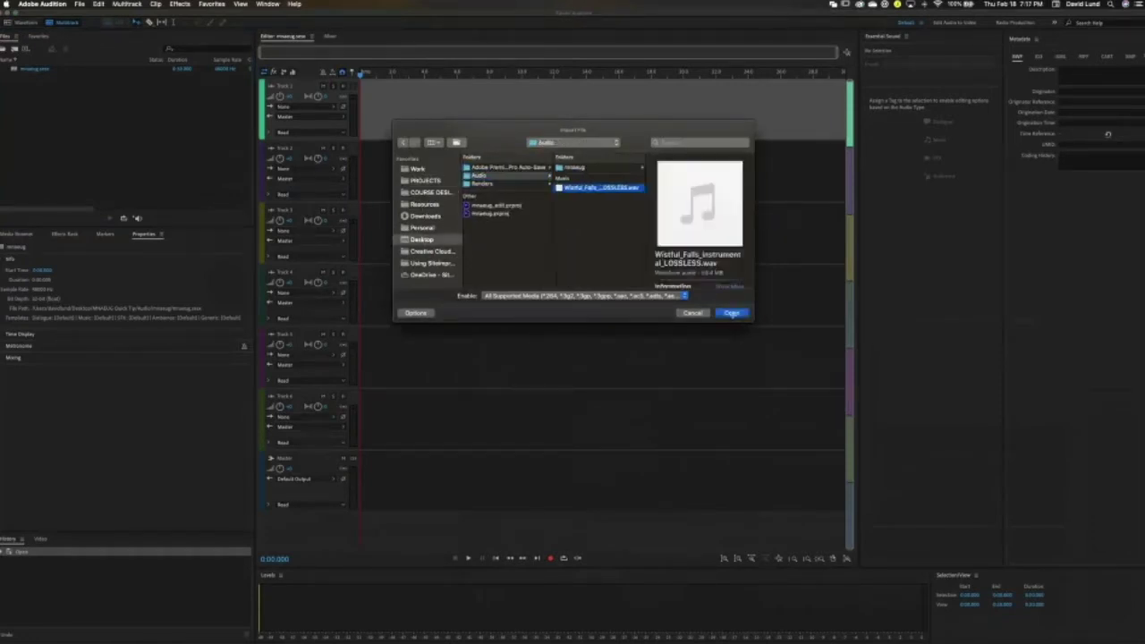
pyautogui.click(732, 313)
pyautogui.moveTo(53, 77); pyautogui.dragTo(356, 130)
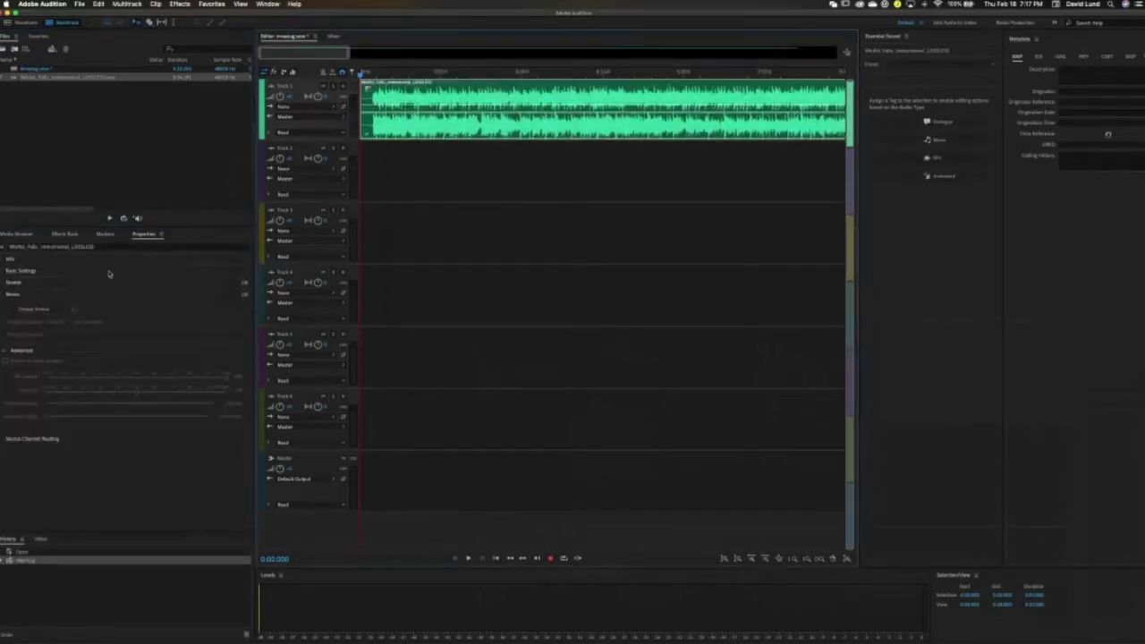
# Enable Remix in the properties of the music clip on Track 1
pyautogui.click(145, 234)
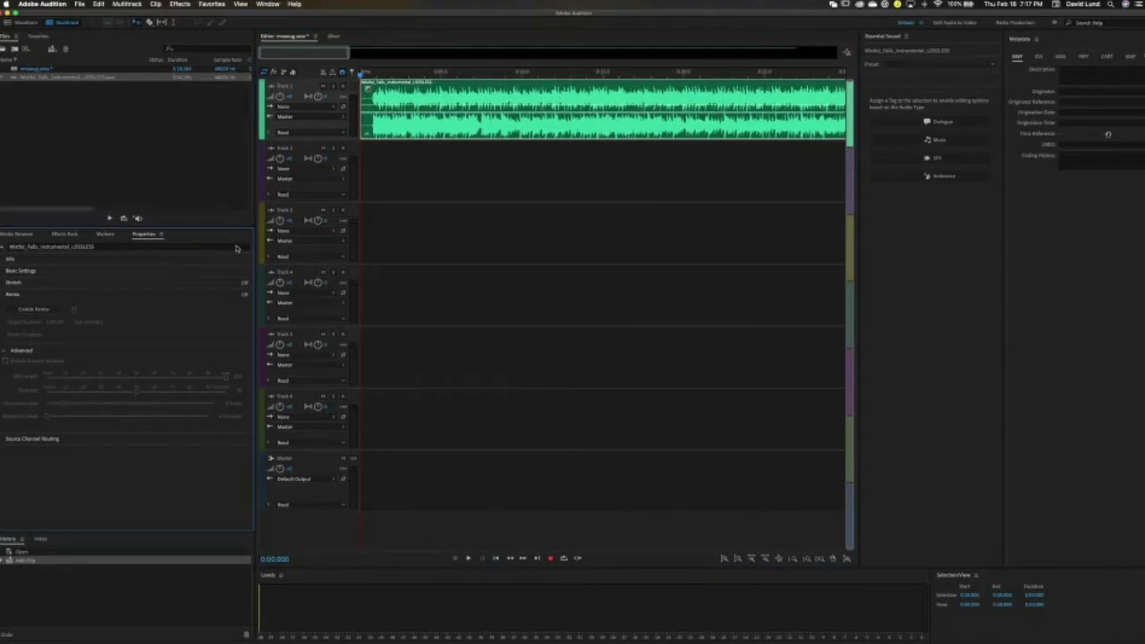
pyautogui.click(15, 235)
pyautogui.click(146, 234)
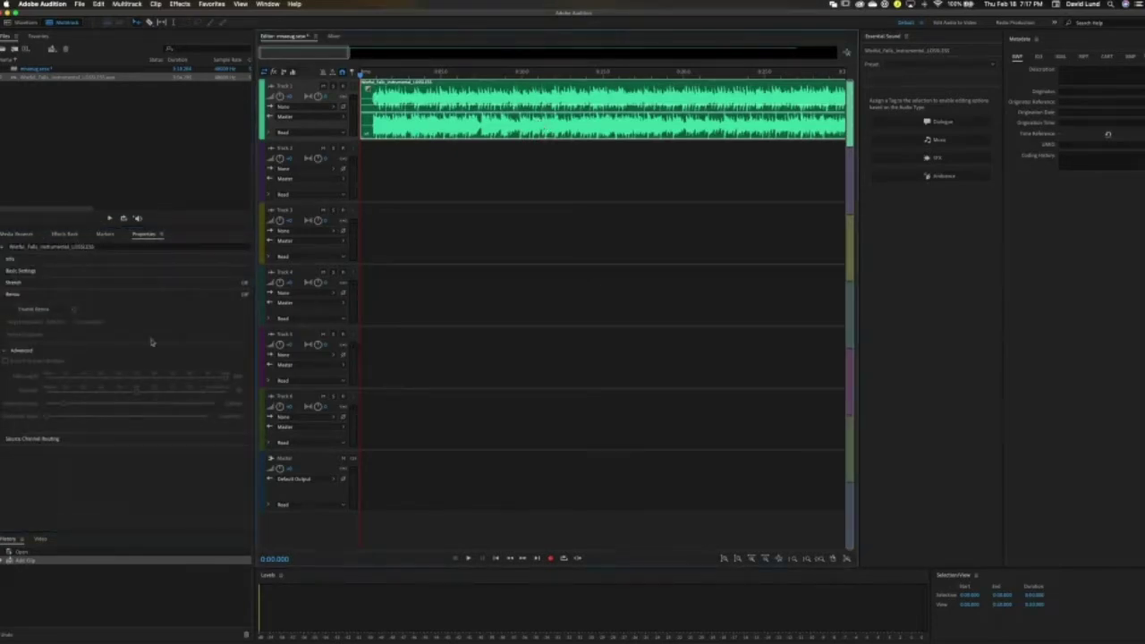
pyautogui.click(36, 309)
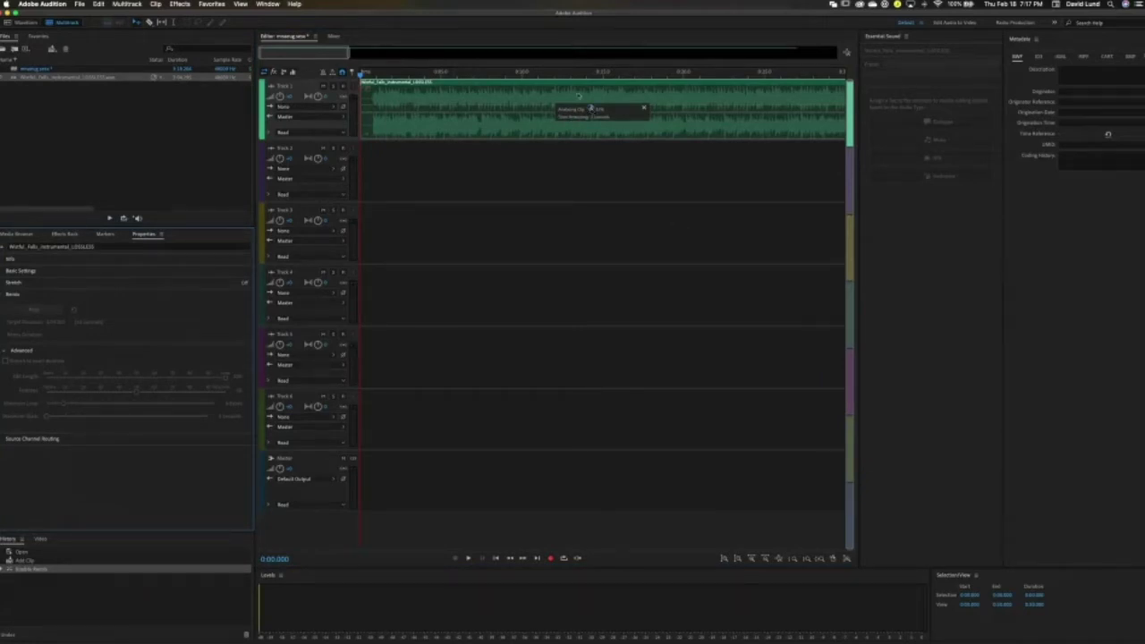
# Set the remix target duration of the music clip on Track 1 to 2:00
pyautogui.moveTo(349, 52); pyautogui.dragTo(823, 72)
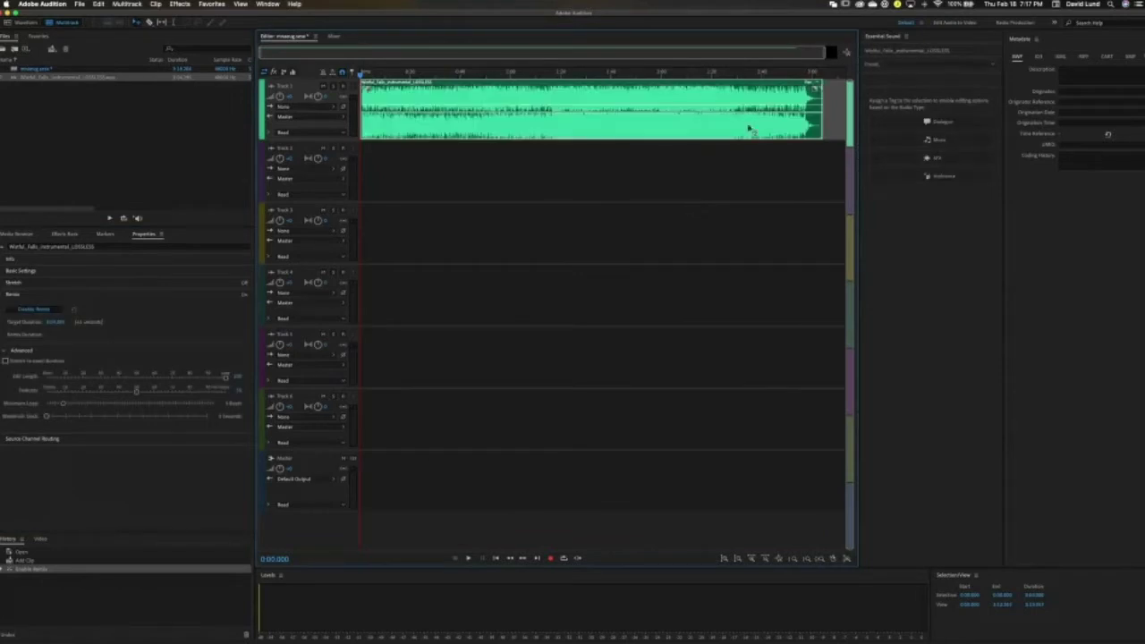
pyautogui.click(59, 322)
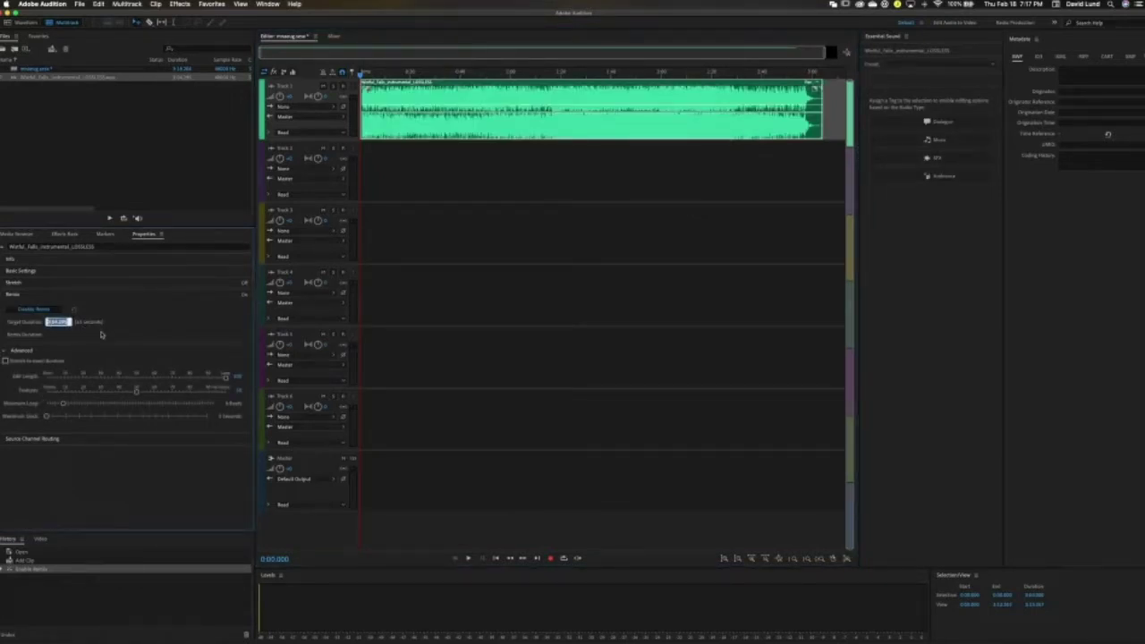
pyautogui.write('3')
pyautogui.press('Return')
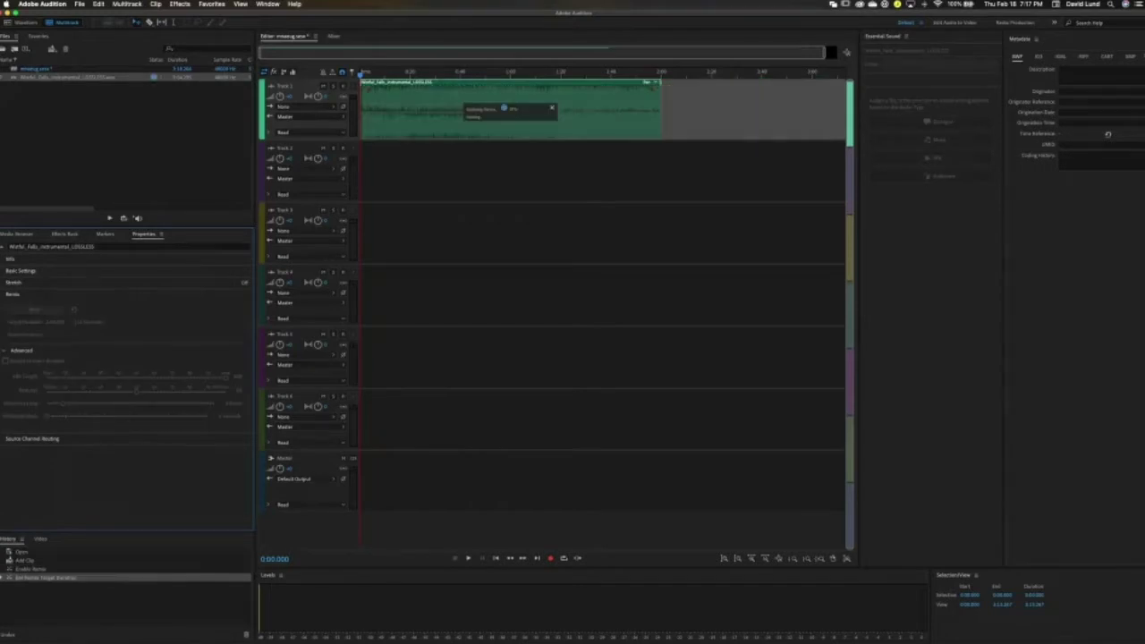
# Play the ending of the remixed music clip from about 1:54 to hear how it finishes
pyautogui.click(646, 73)
pyautogui.press('space')
pyautogui.press('space')
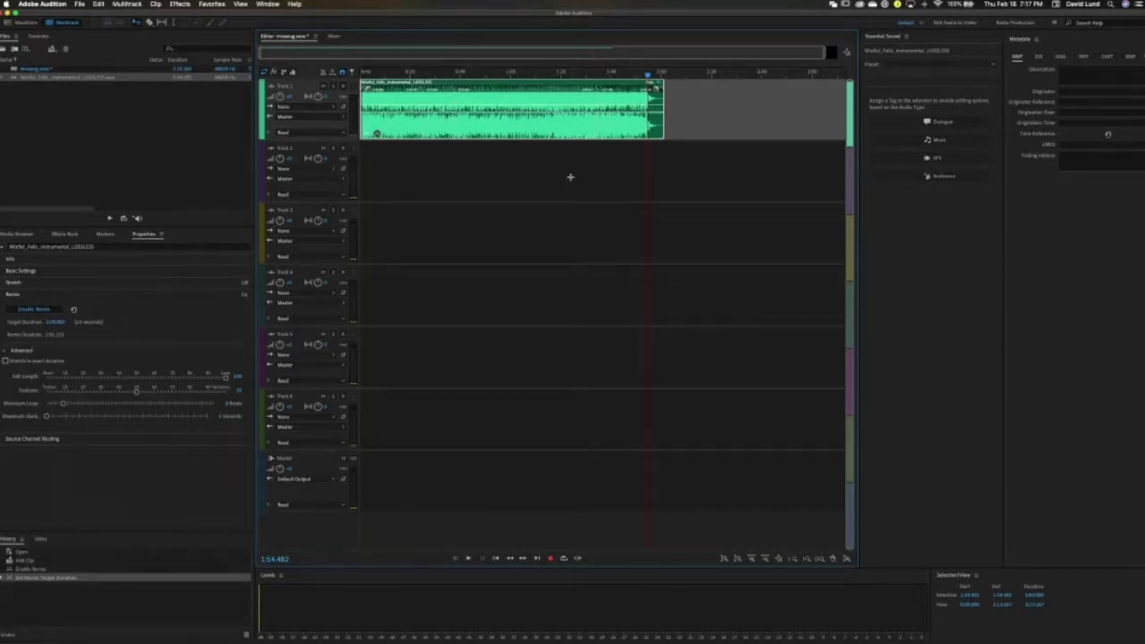
pyautogui.click(644, 73)
pyautogui.press('space')
pyautogui.press('space')
pyautogui.press('space')
pyautogui.press('space')
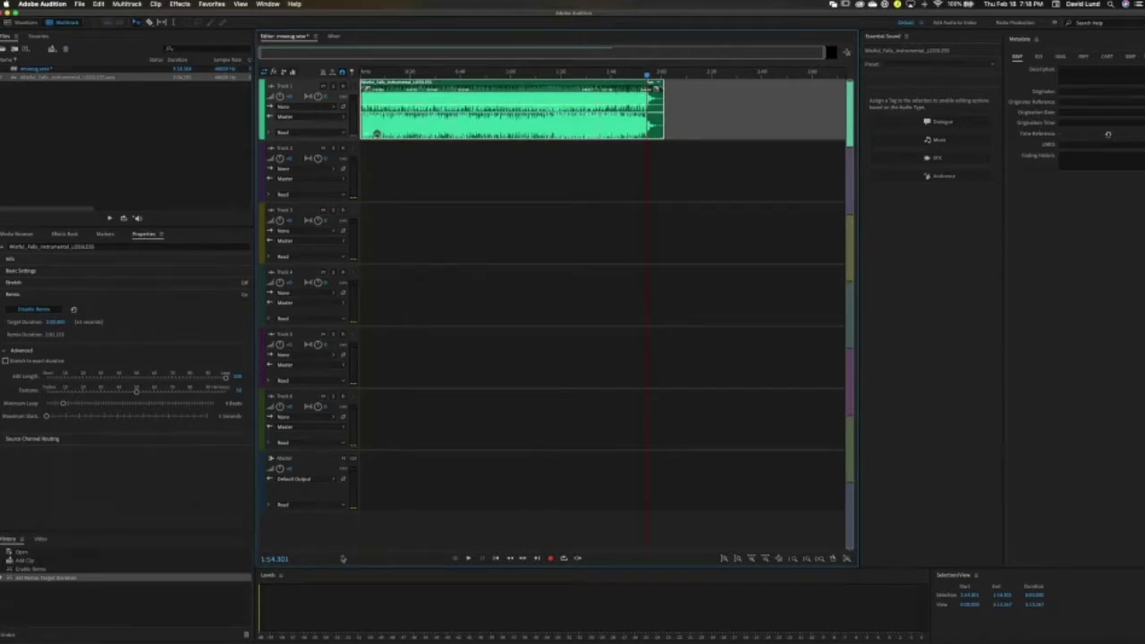
# Switch to Premiere Pro, bring up the User Journeys sequence and play its ending to check the video's length
pyautogui.press('super+Tab')
pyautogui.click(426, 331)
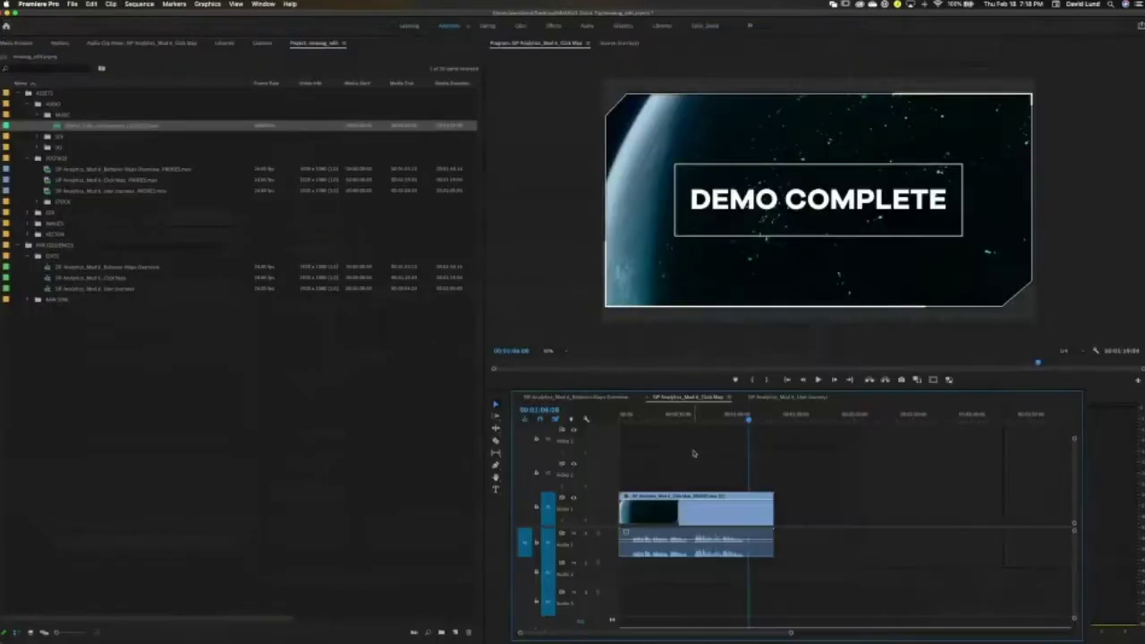
pyautogui.click(742, 419)
pyautogui.click(780, 397)
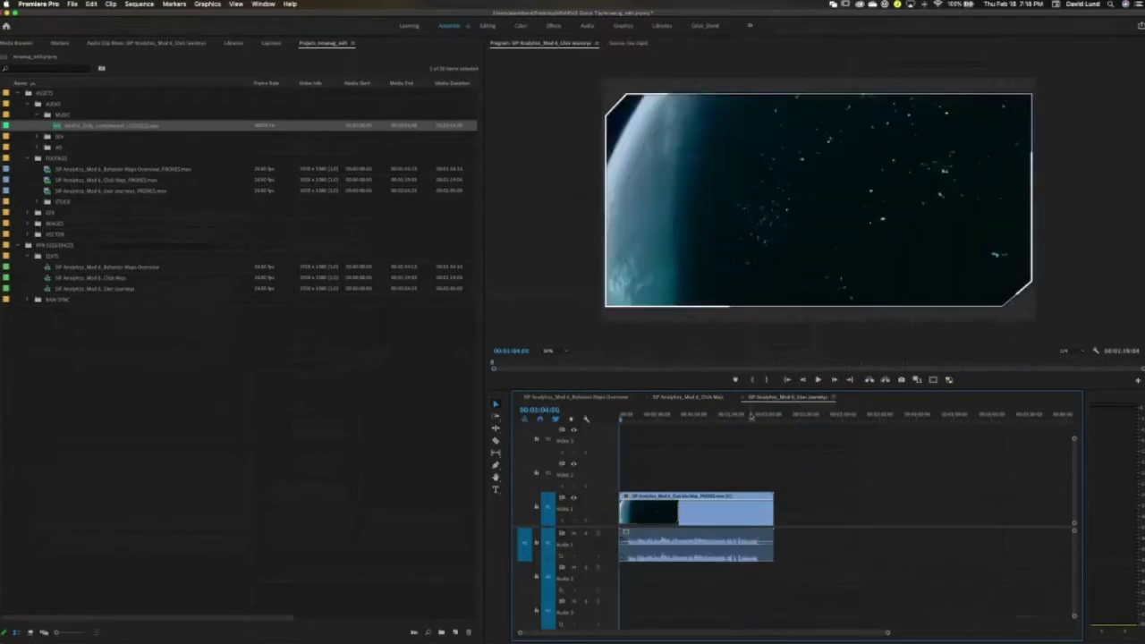
pyautogui.click(752, 418)
pyautogui.press('space')
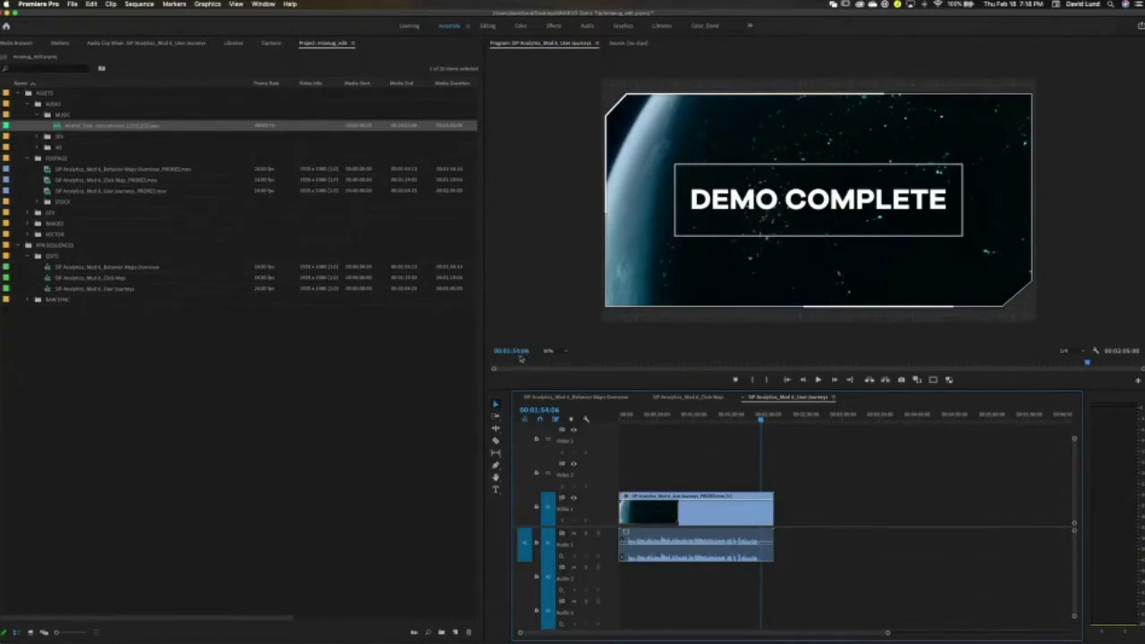
# Switch back to Audition and export the entire session as waveform audio to the Desktop with Adobe Media Encoder
pyautogui.press('super+Tab')
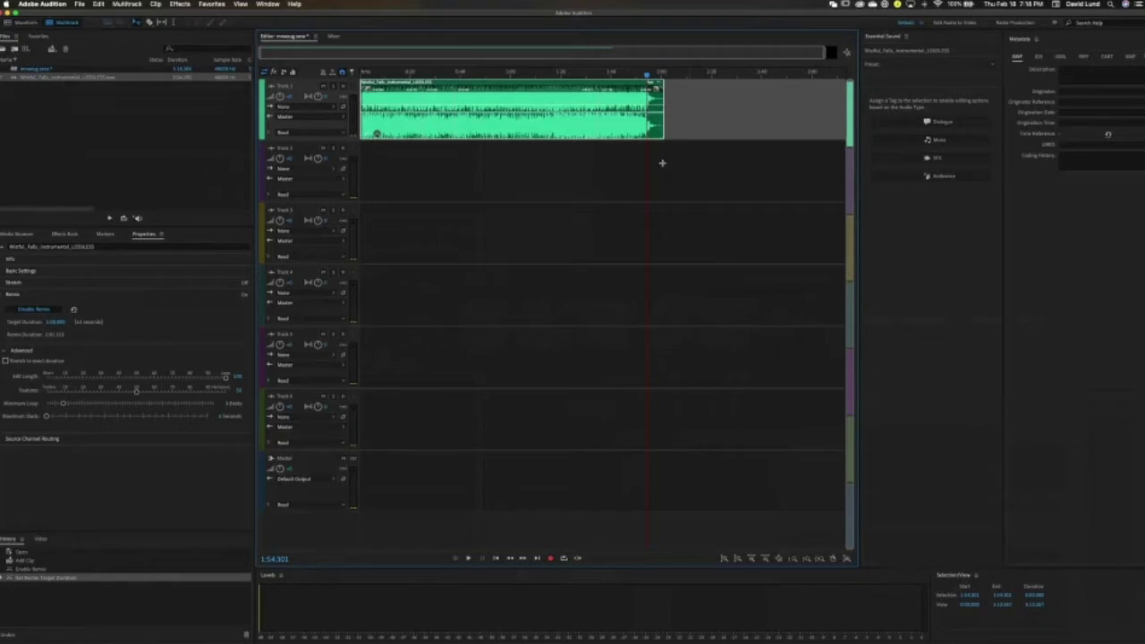
pyautogui.click(79, 4)
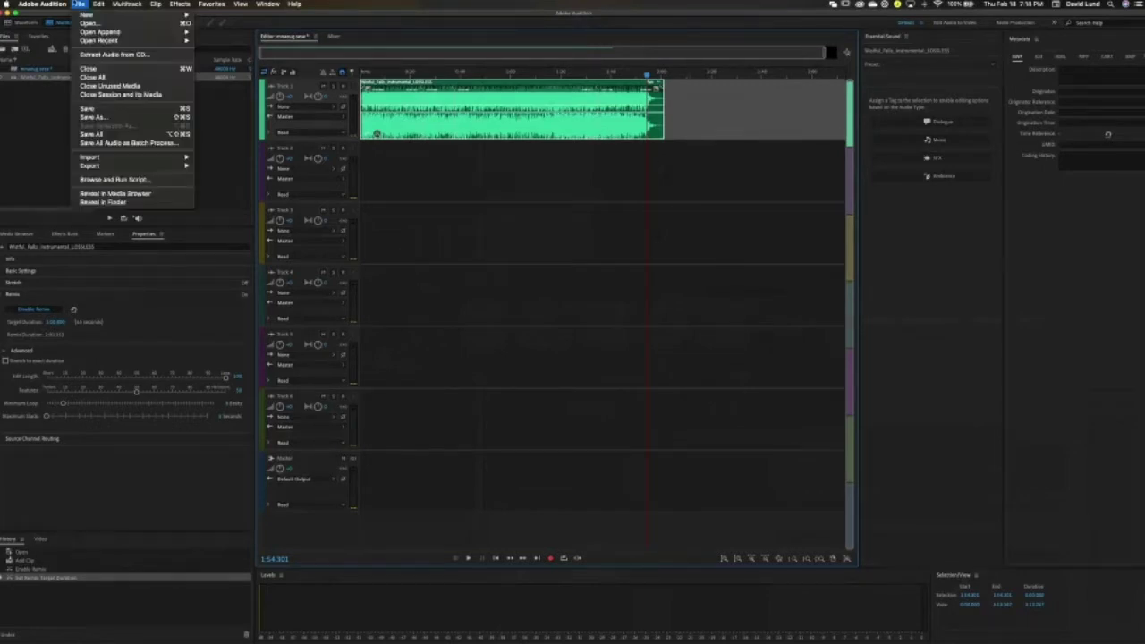
pyautogui.moveTo(147, 168)
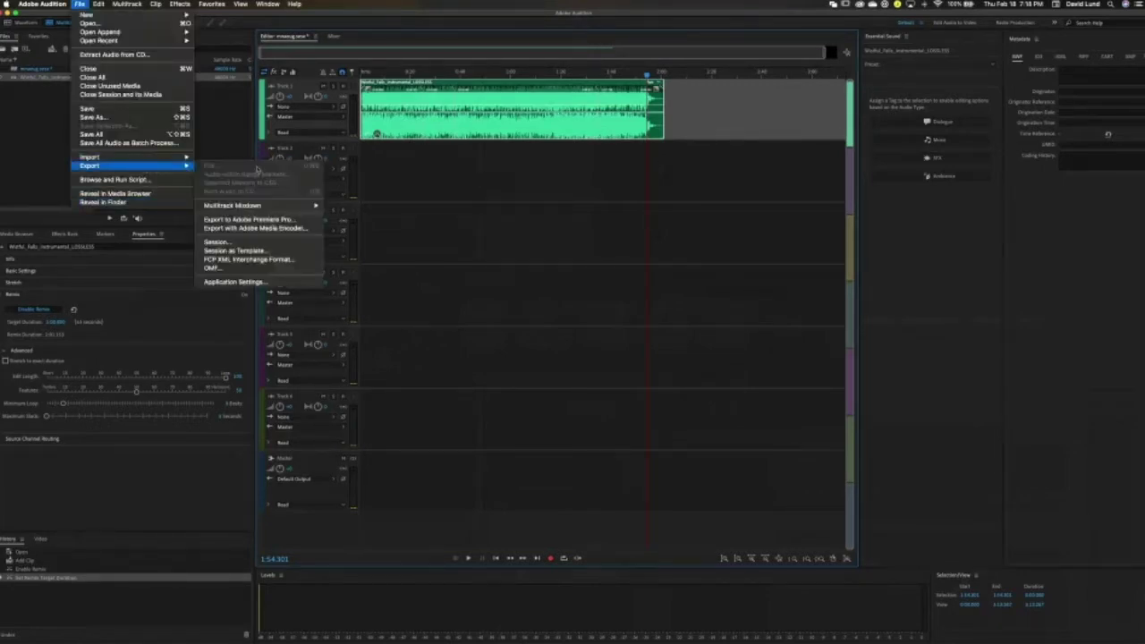
pyautogui.click(278, 229)
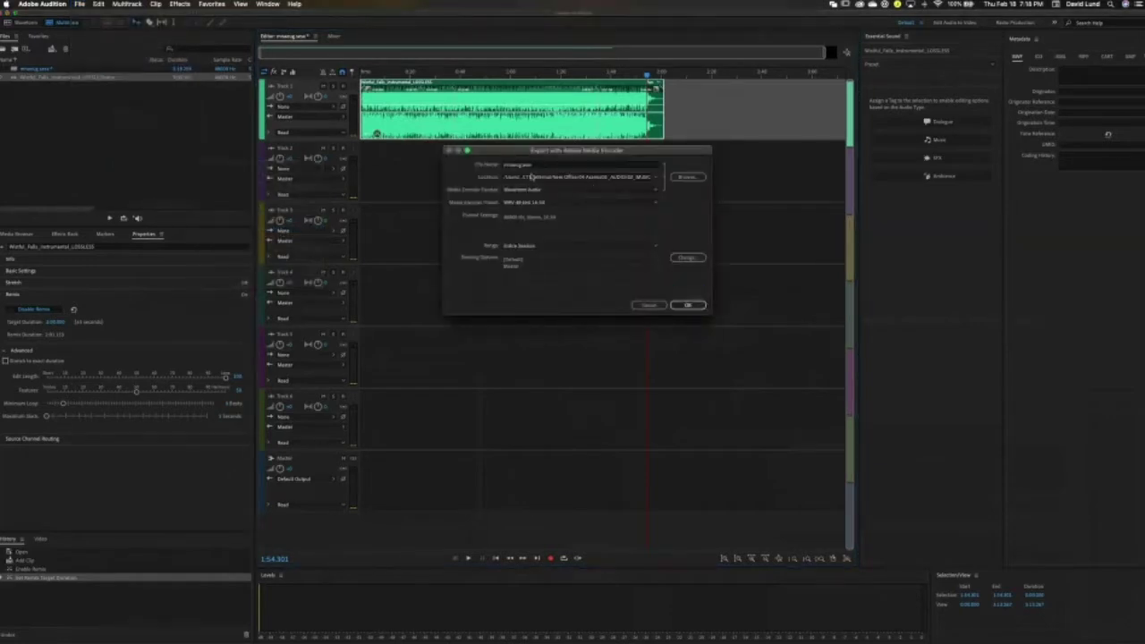
pyautogui.click(658, 177)
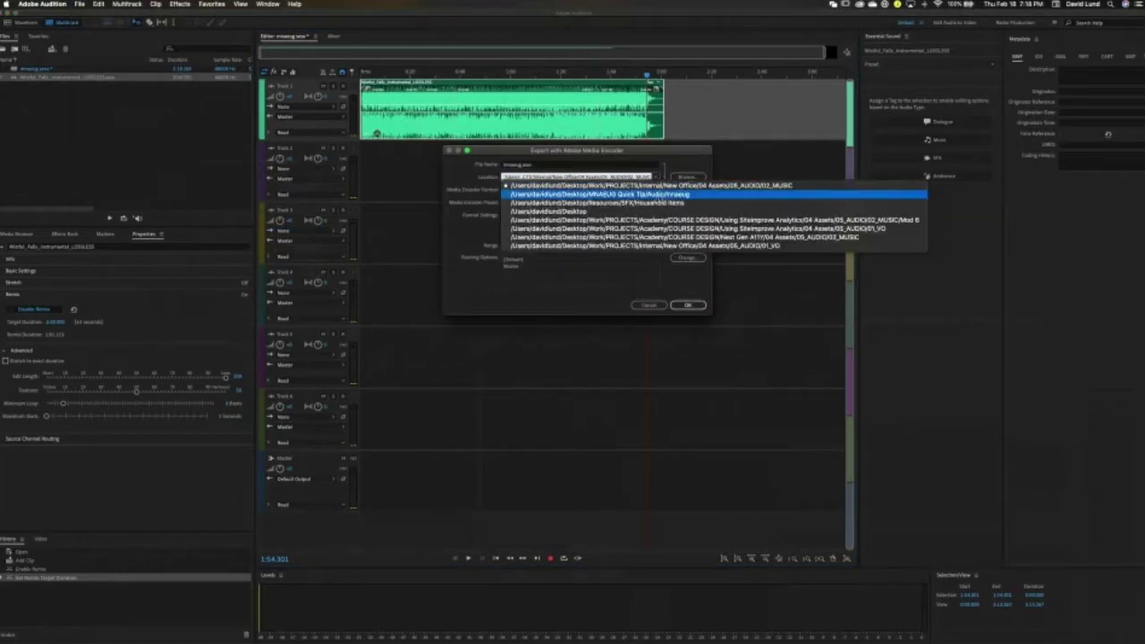
pyautogui.click(658, 212)
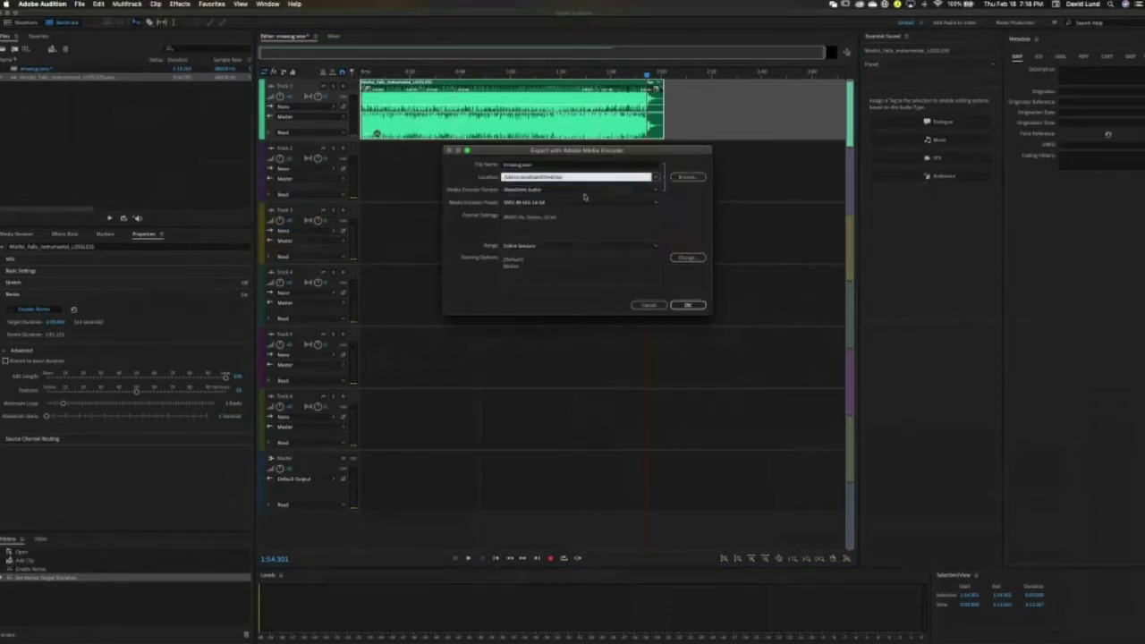
pyautogui.click(688, 305)
# Switch to Premiere Pro and import mnaeug.wav from the Desktop into the MUSIC bin
pyautogui.press('super+Tab')
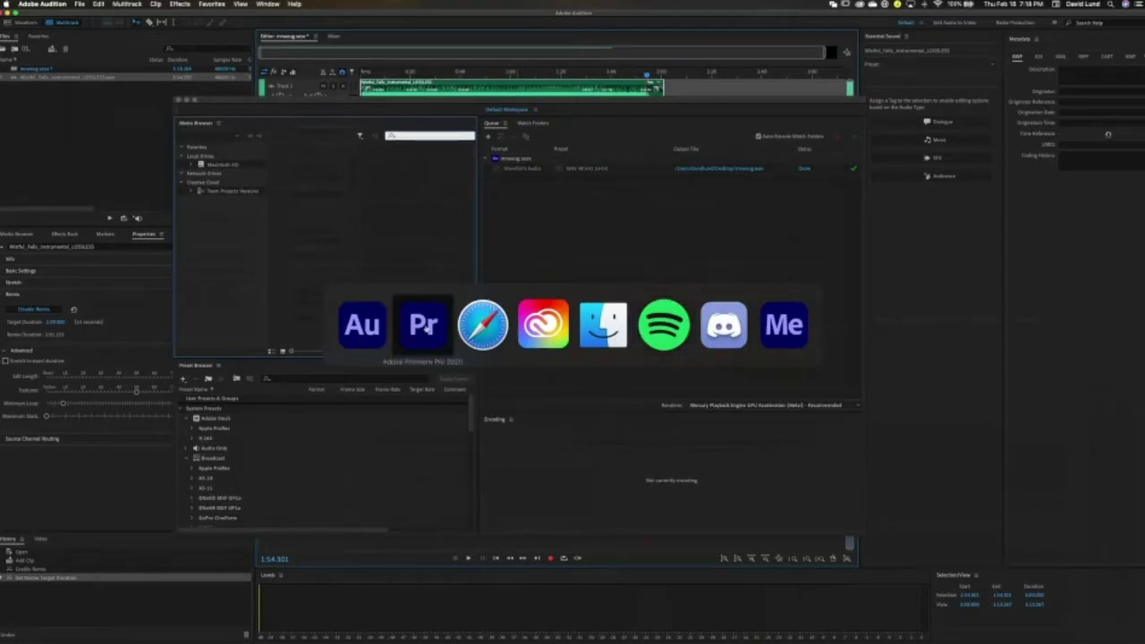
pyautogui.click(425, 325)
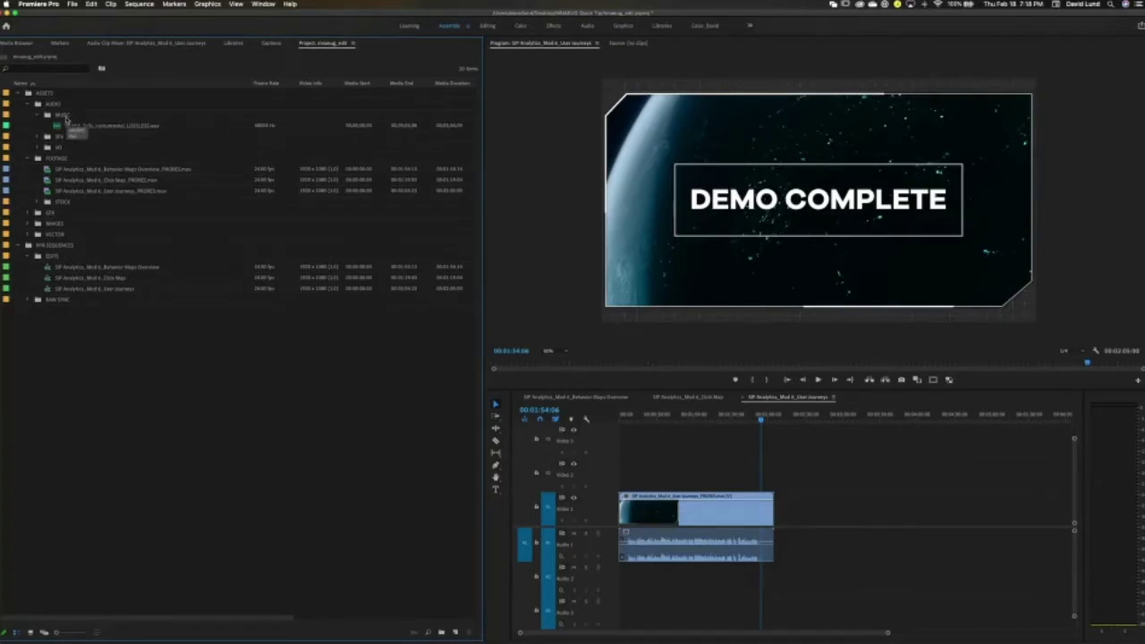
pyautogui.click(63, 116)
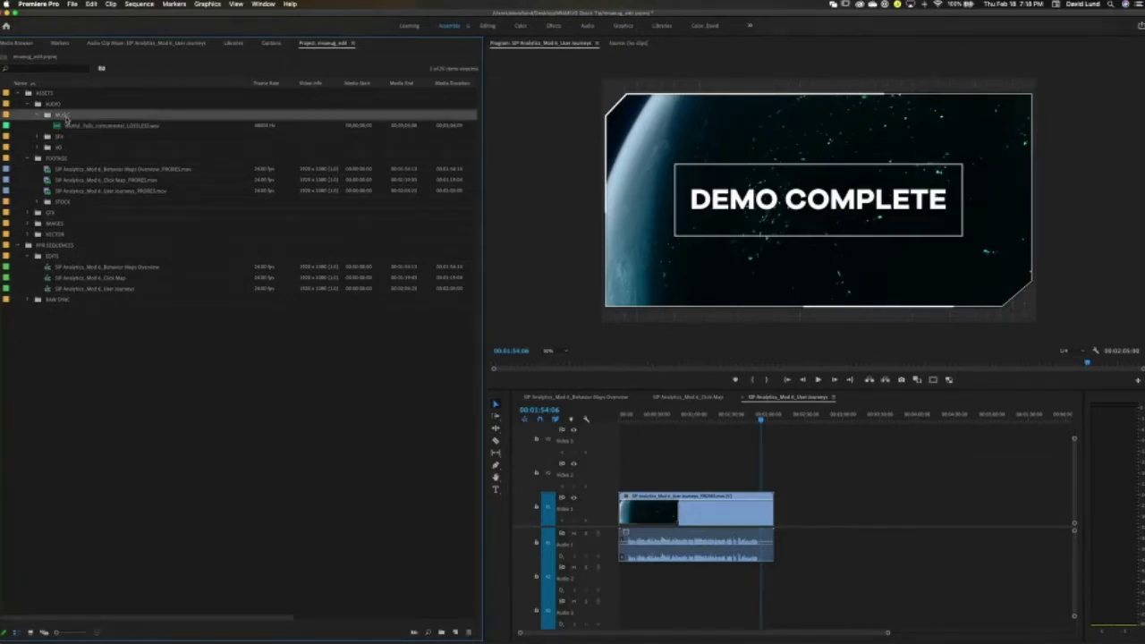
pyautogui.doubleClick(146, 387)
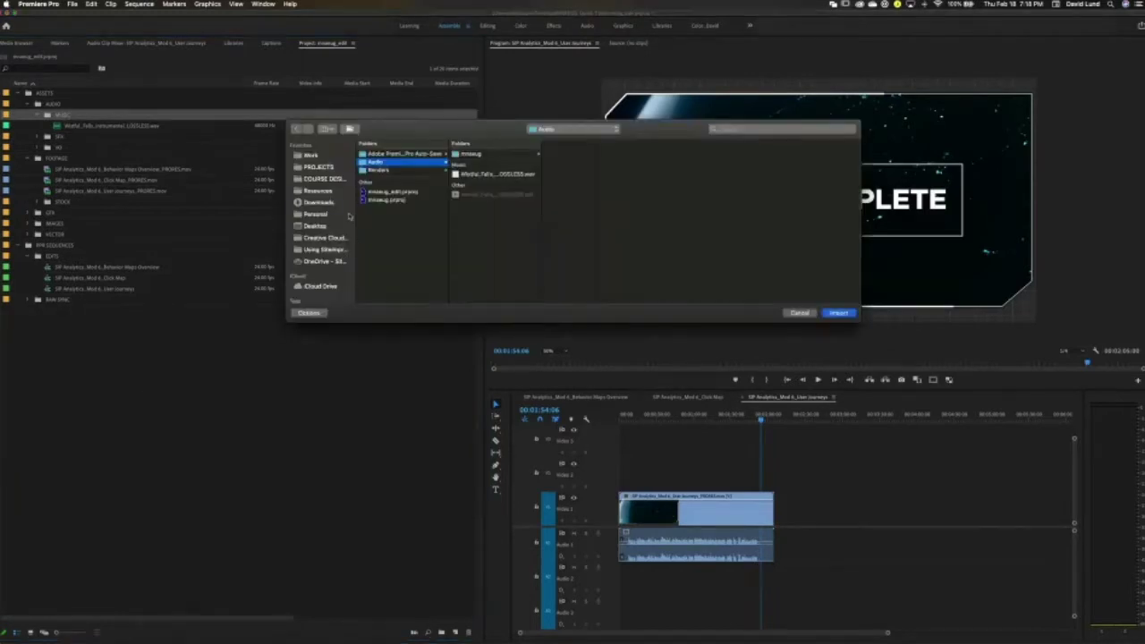
pyautogui.click(345, 224)
pyautogui.click(386, 220)
pyautogui.click(838, 312)
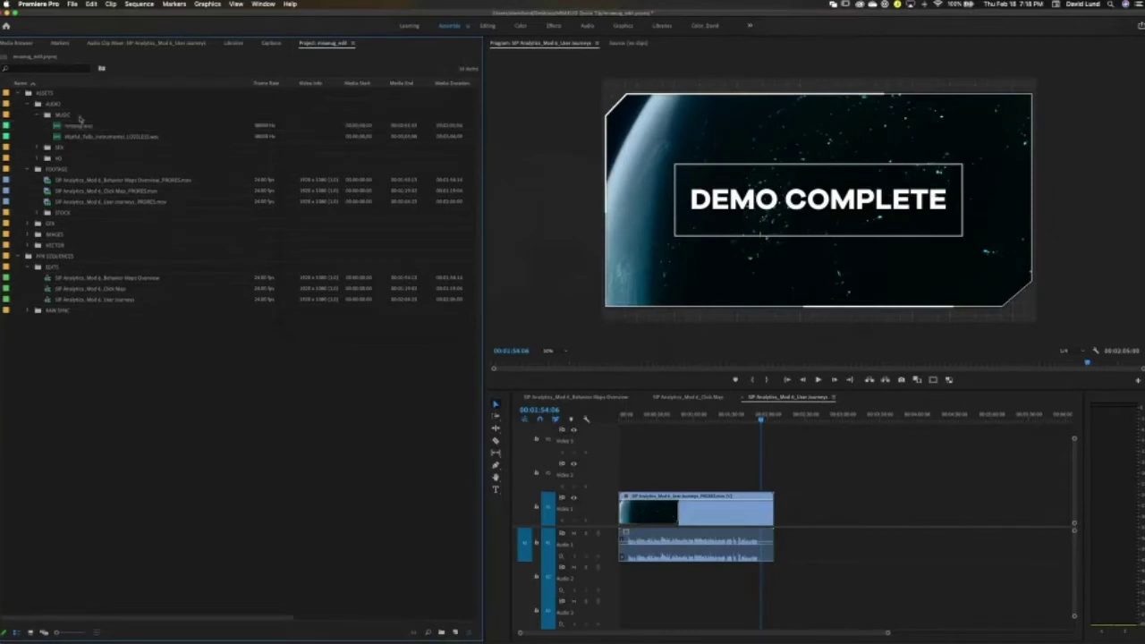
# Place mnaeug.wav on Audio 2 at the start of the User Journeys sequence and play the ending with the video
pyautogui.moveTo(70, 126); pyautogui.dragTo(779, 581)
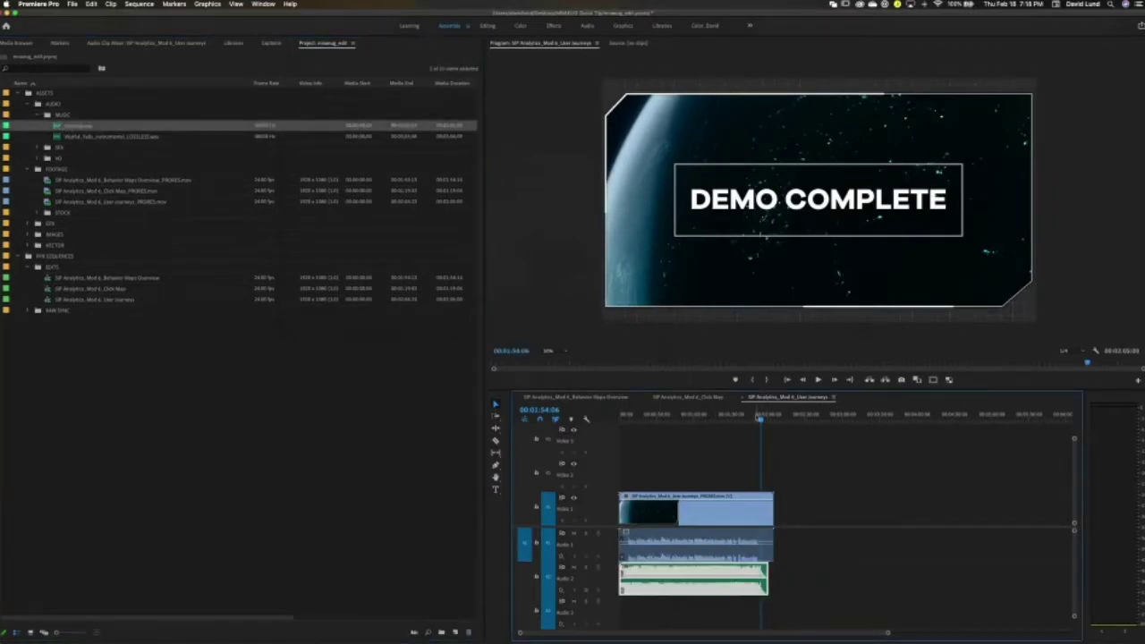
pyautogui.click(756, 415)
pyautogui.press('space')
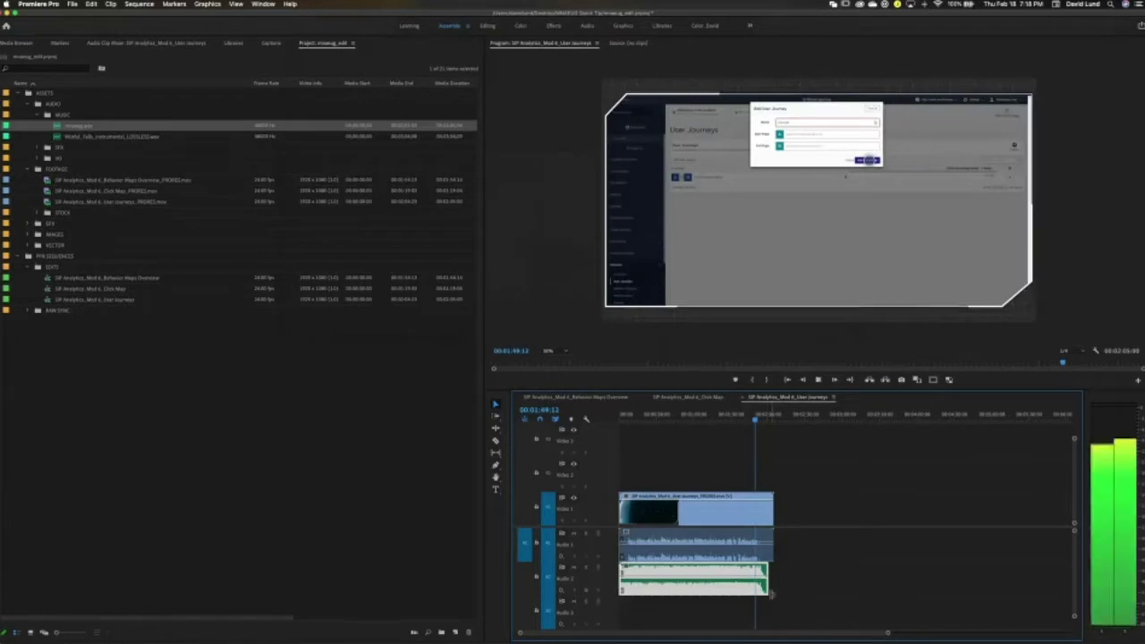
pyautogui.press('space')
pyautogui.press('space')
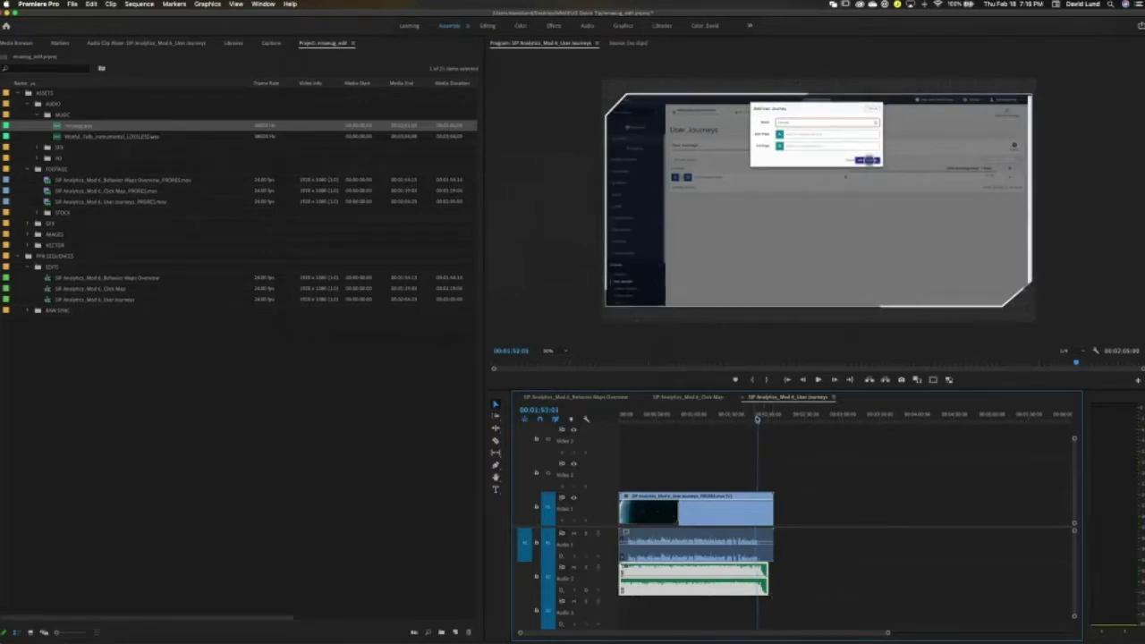
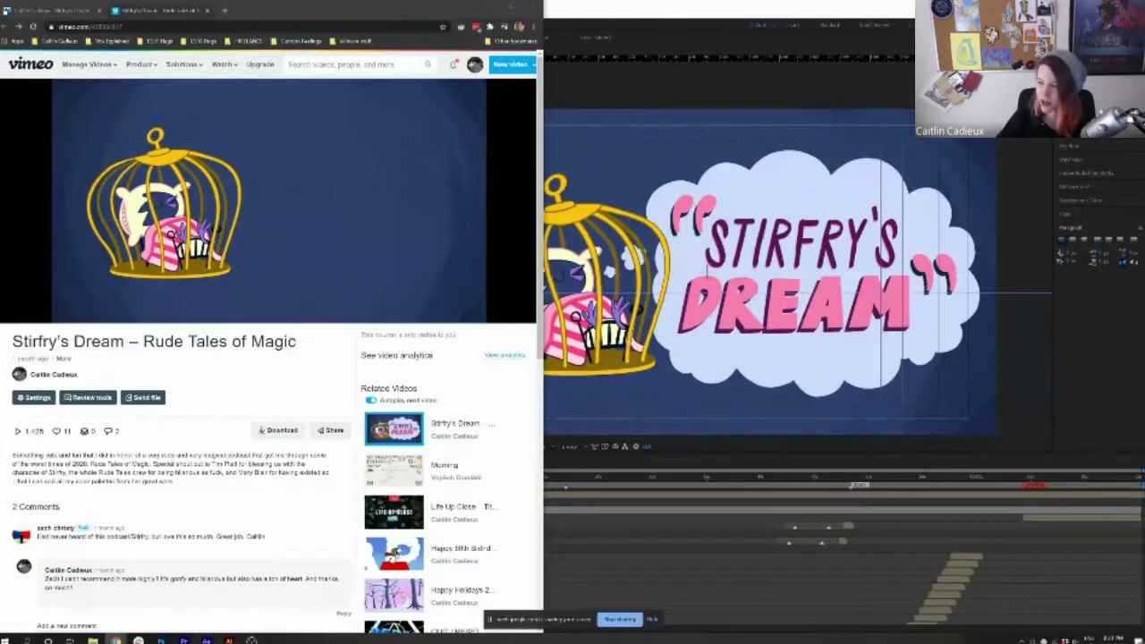
# Maximise the browser, play the Vimeo video Stirfry's Dream – Rude Tales of Magic full screen, and revisit the purple crocodile scene
pyautogui.click(299, 18)
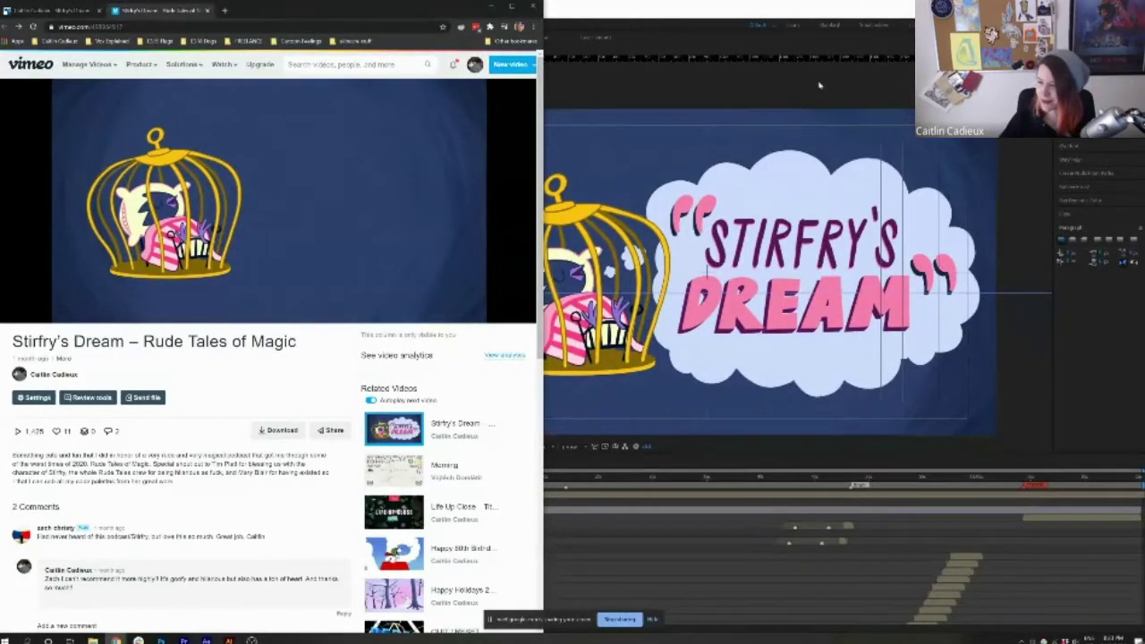
pyautogui.doubleClick(271, 18)
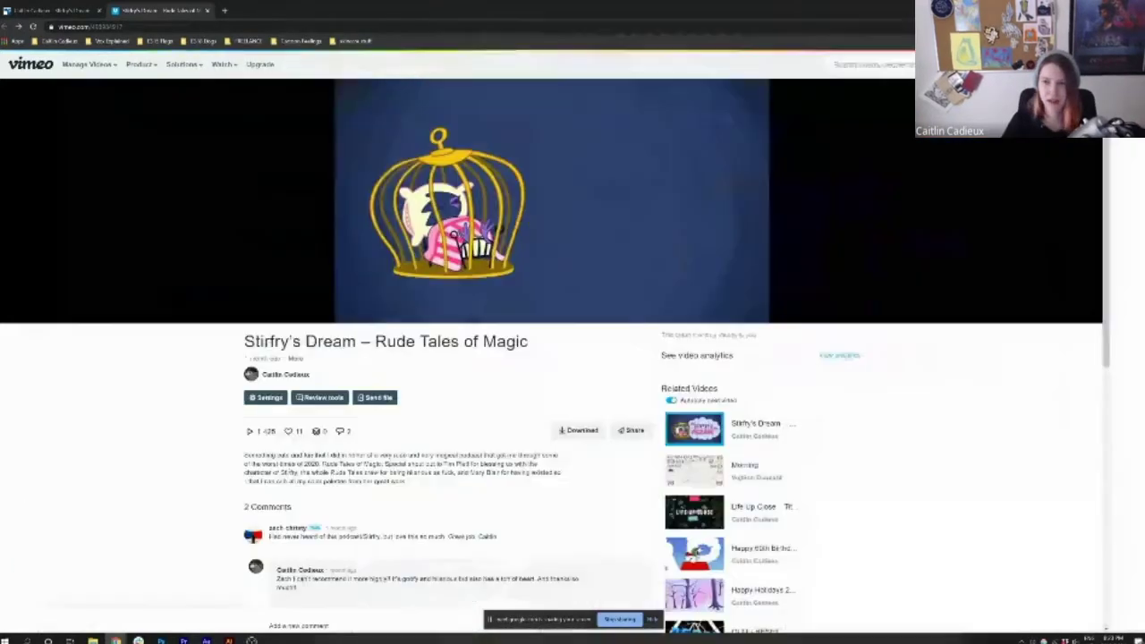
pyautogui.moveTo(677, 236)
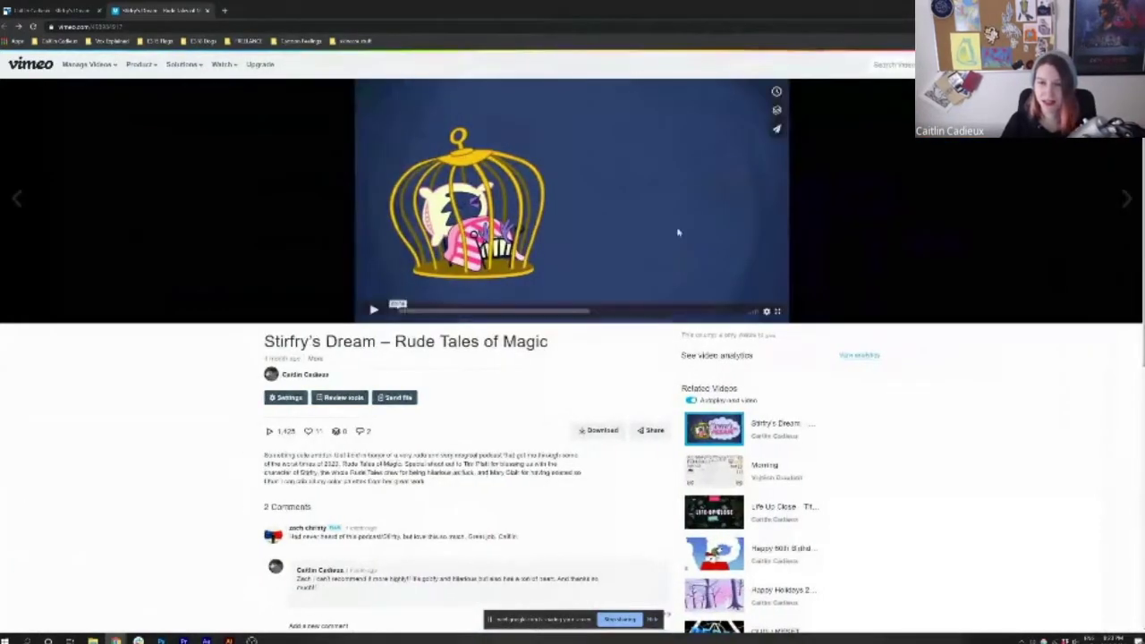
pyautogui.click(778, 313)
pyautogui.press('space')
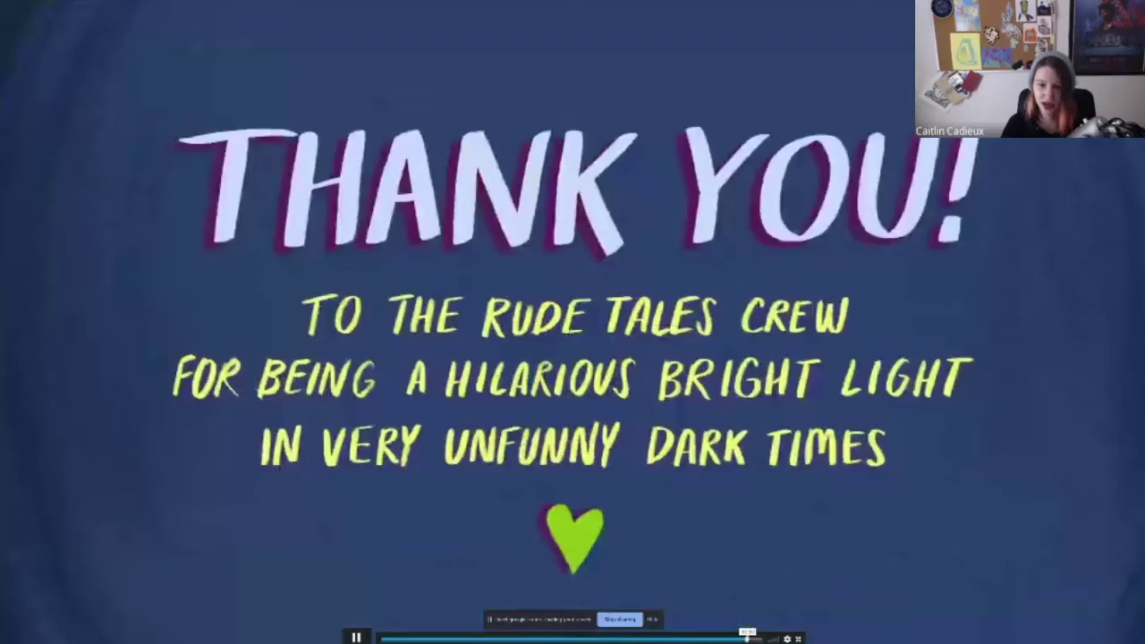
pyautogui.click(480, 638)
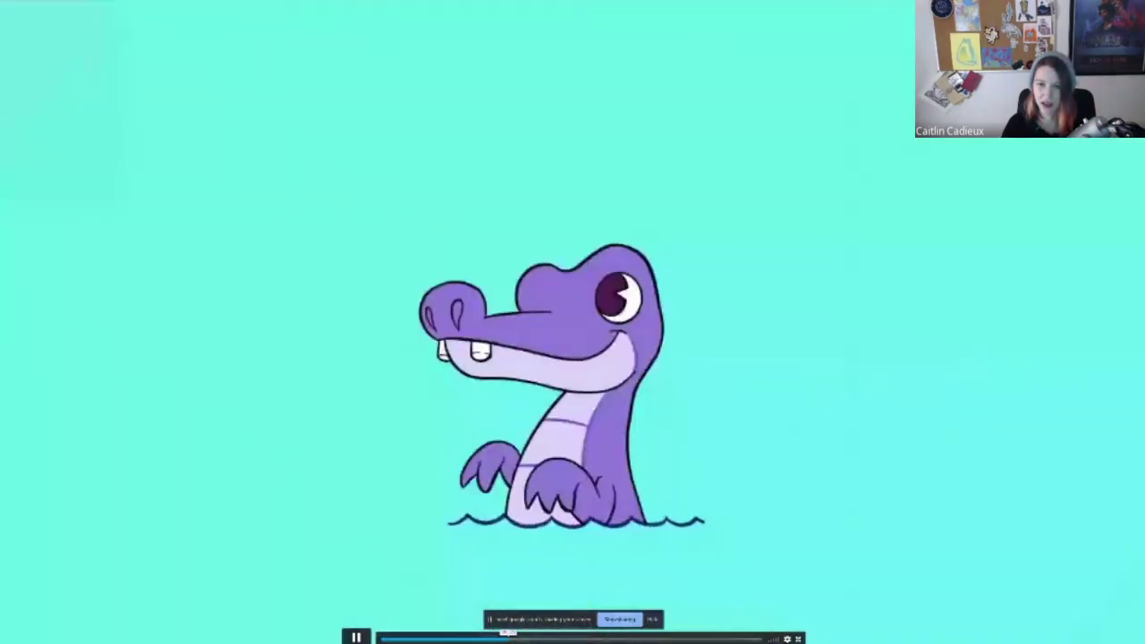
pyautogui.press('Escape')
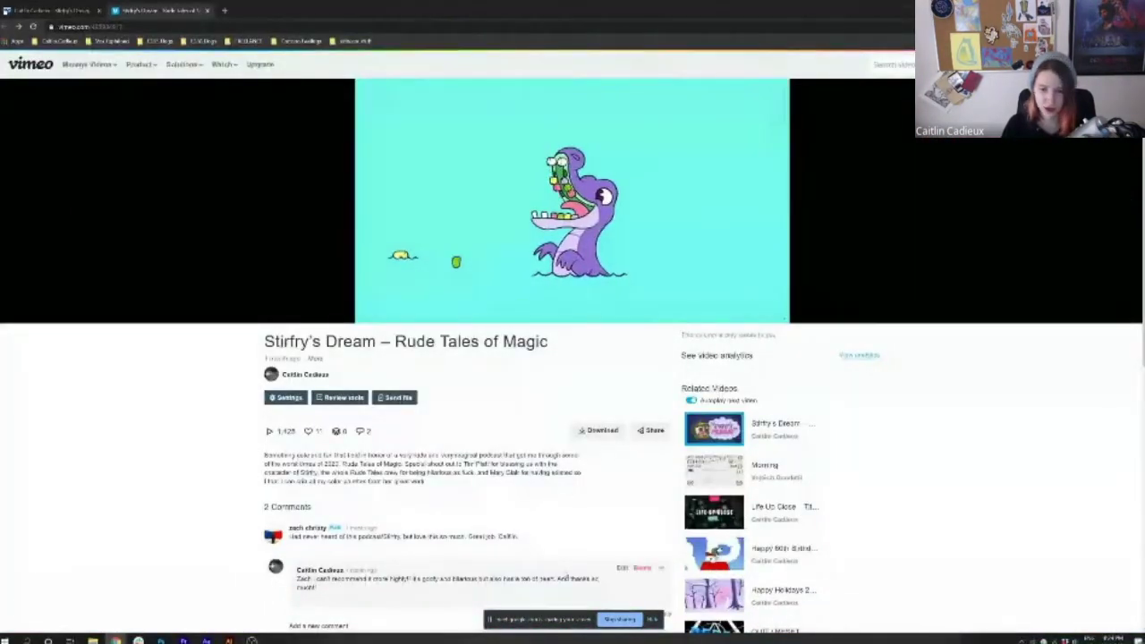
# Switch past the OBS iPad feed to After Effects and reopen the most recent project, Stirfry's Dream
pyautogui.hotkey('alt', 'Tab')
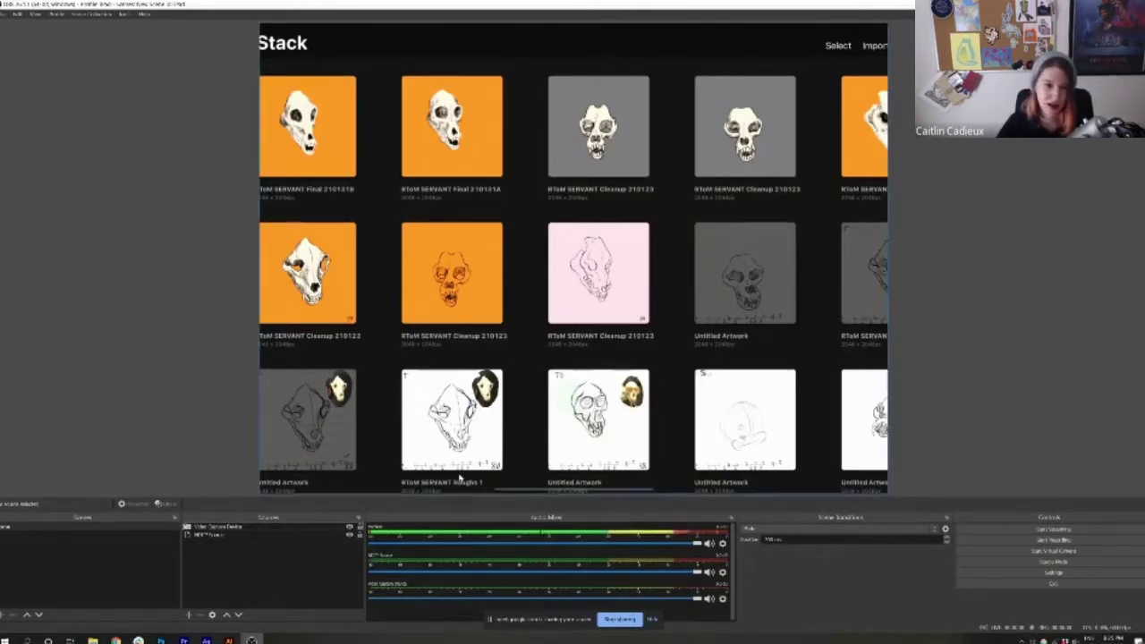
pyautogui.hotkey('alt', 'Tab')
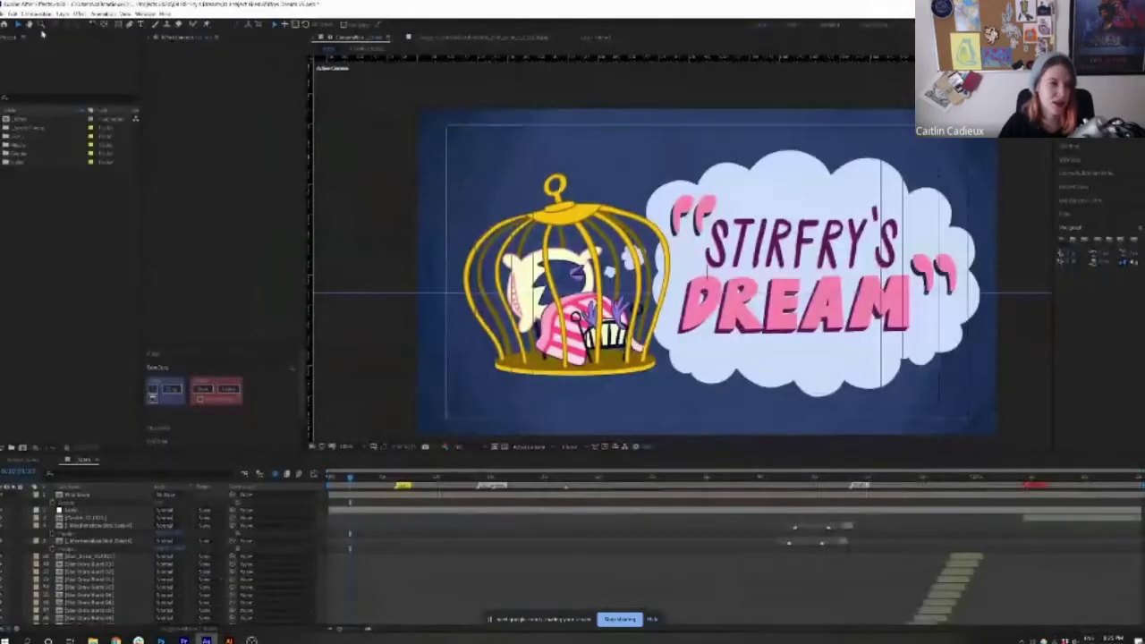
pyautogui.click(12, 14)
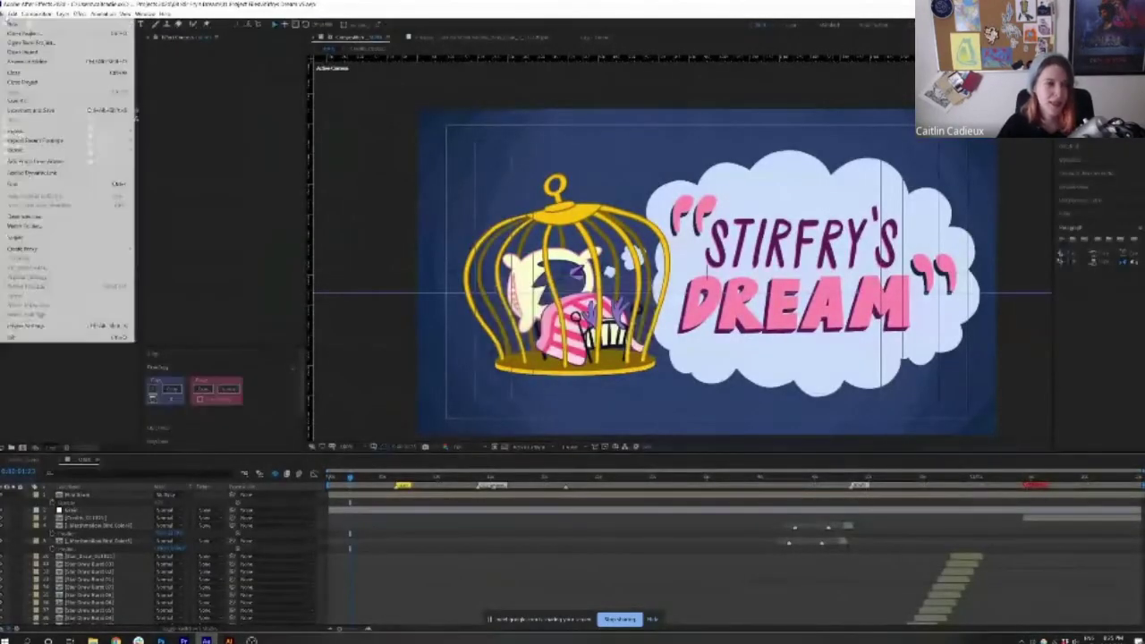
pyautogui.moveTo(108, 51)
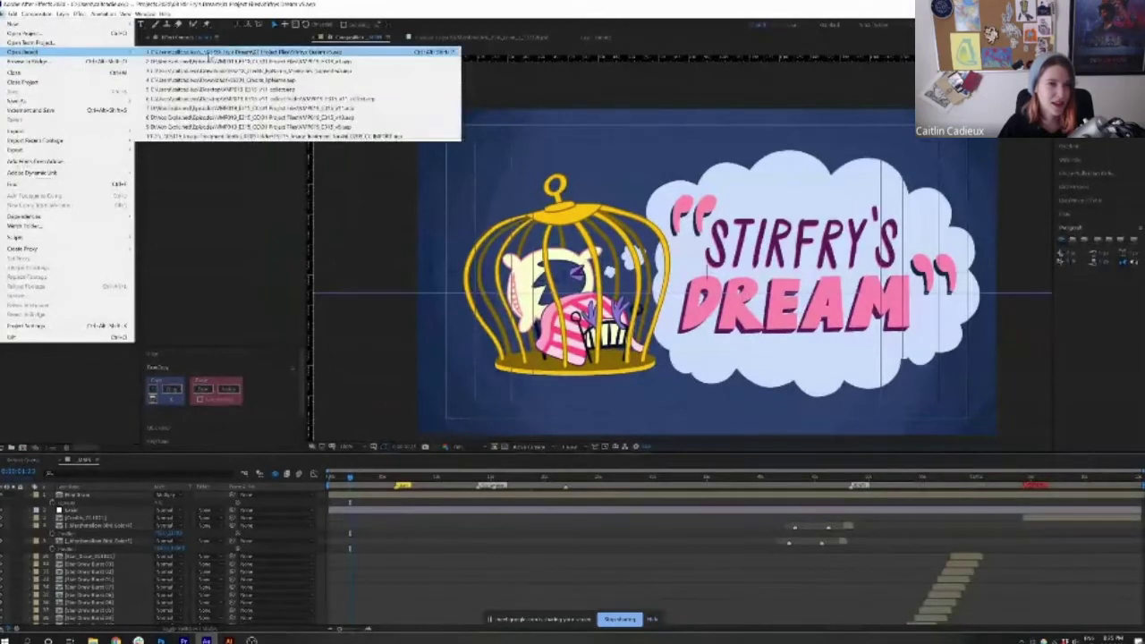
pyautogui.click(269, 51)
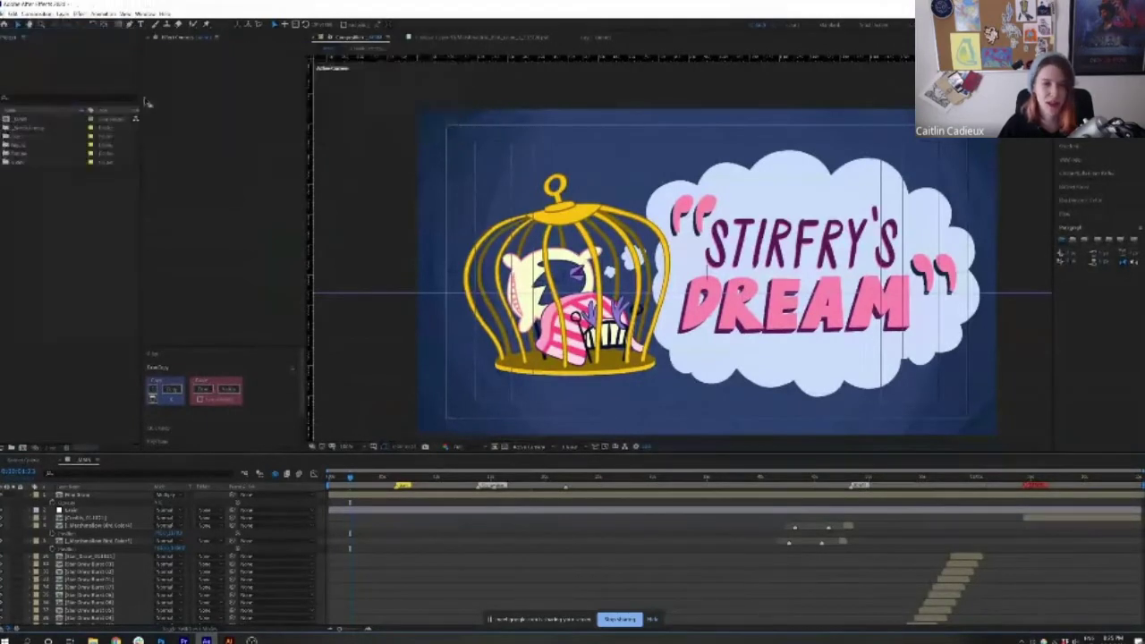
# Open the RToM SERVANT v2 project from the RToM SERVANT project files in Dropbox's Personal Projects 2021 folder
pyautogui.hotkey('ctrl', 'o')
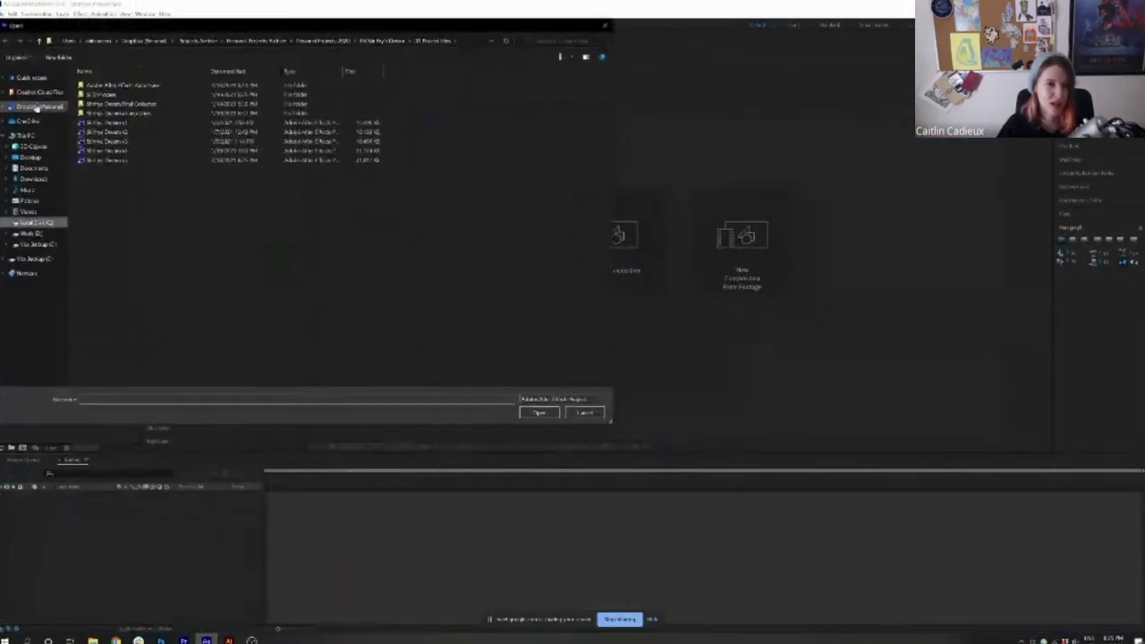
pyautogui.click(39, 107)
pyautogui.click(134, 196)
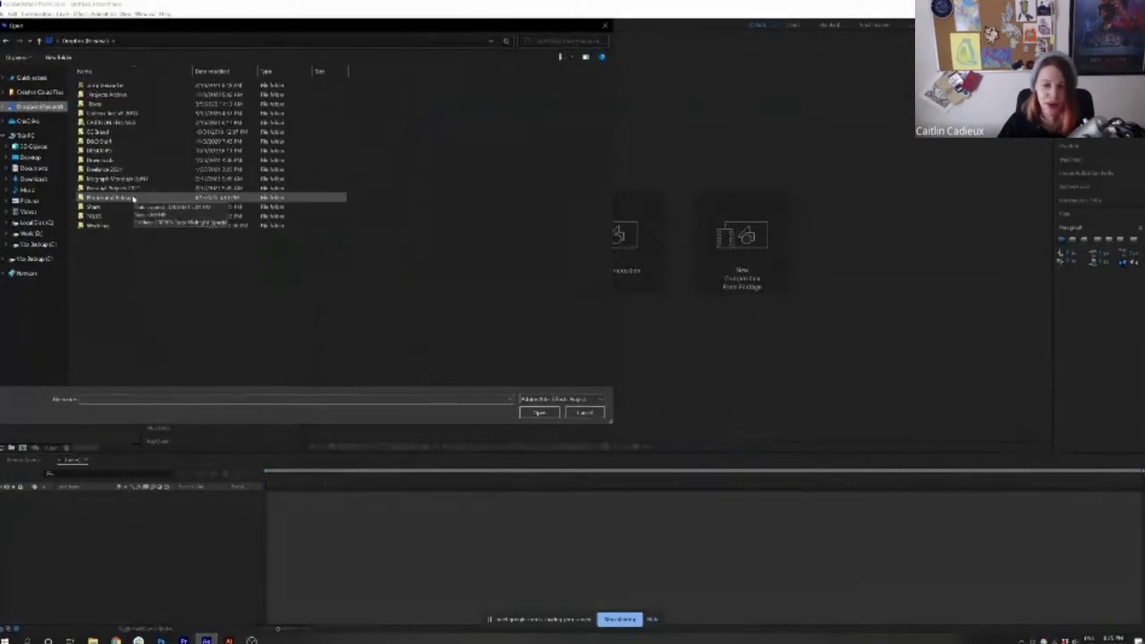
pyautogui.click(130, 188)
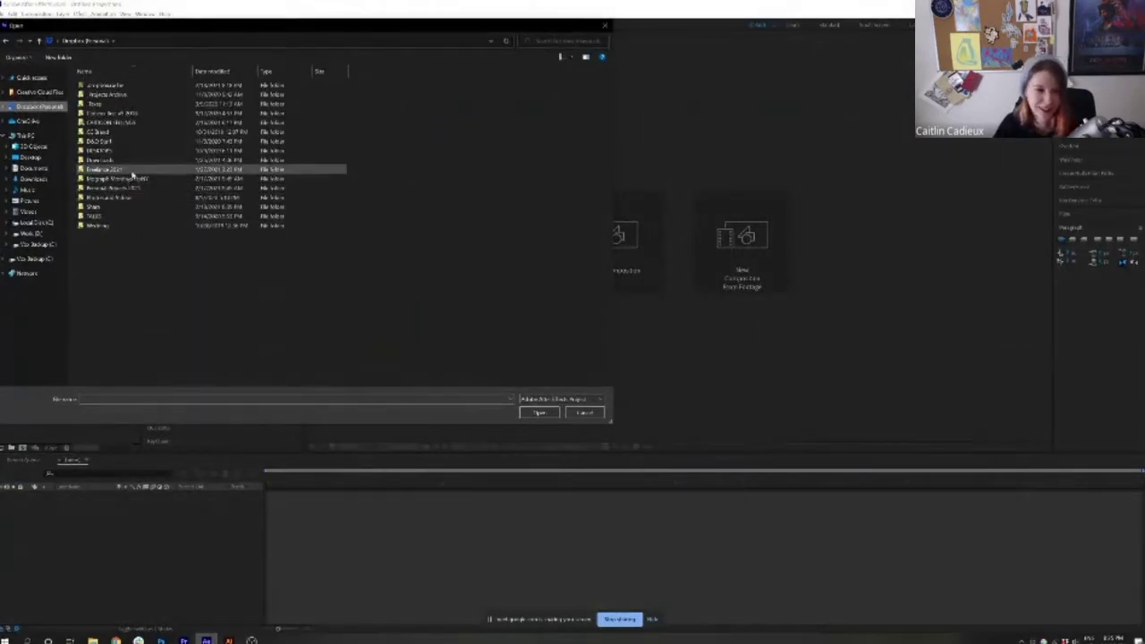
pyautogui.doubleClick(129, 187)
pyautogui.doubleClick(111, 95)
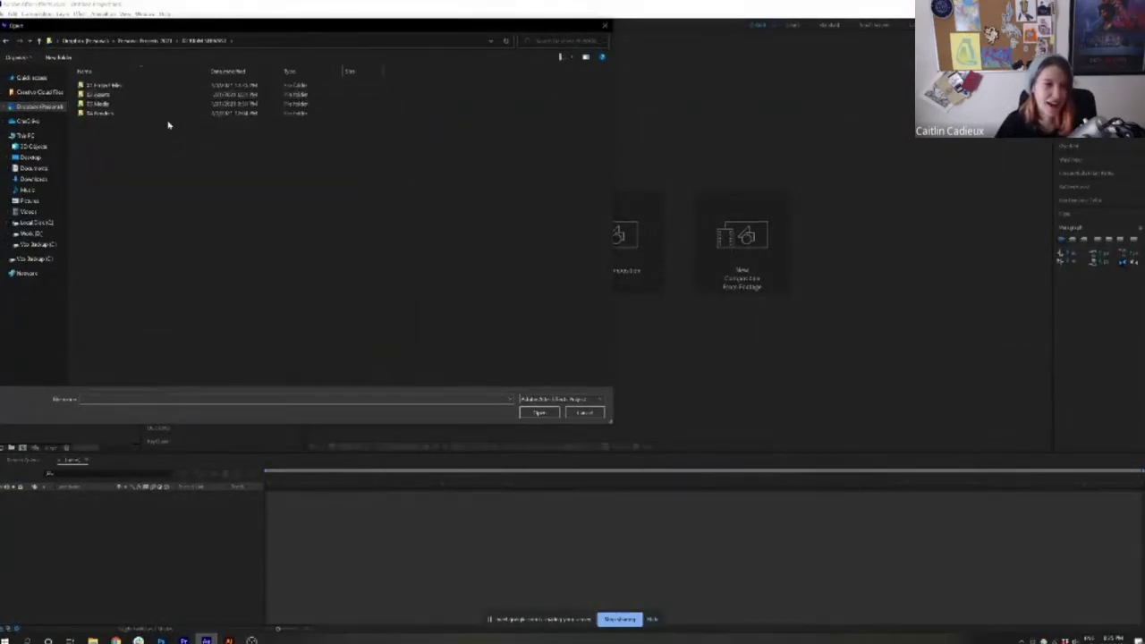
pyautogui.doubleClick(114, 87)
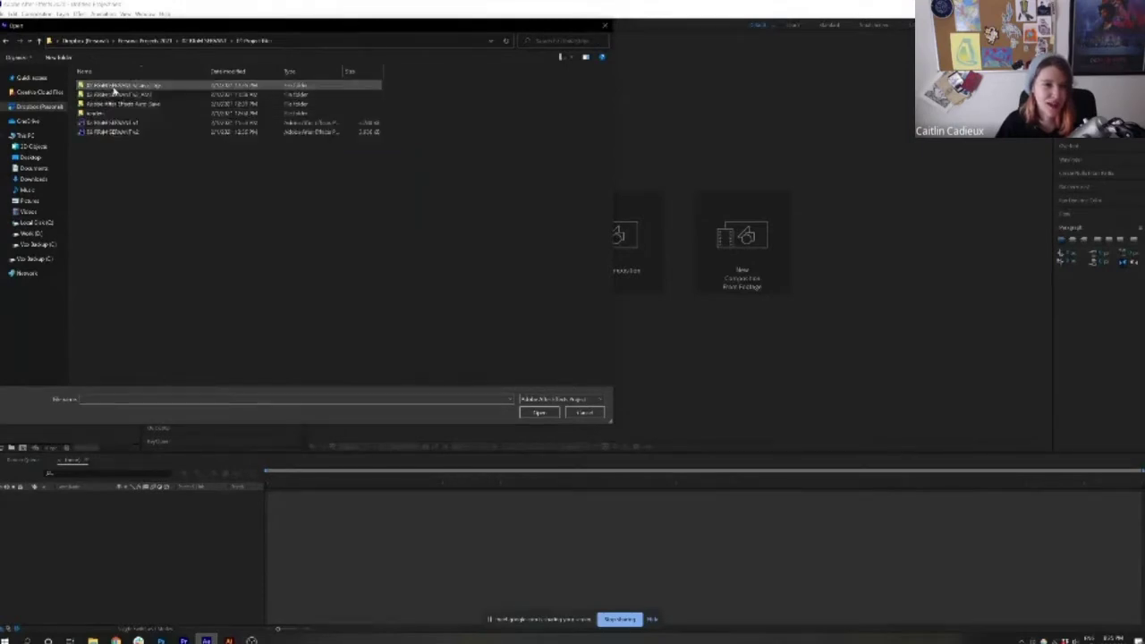
pyautogui.doubleClick(130, 132)
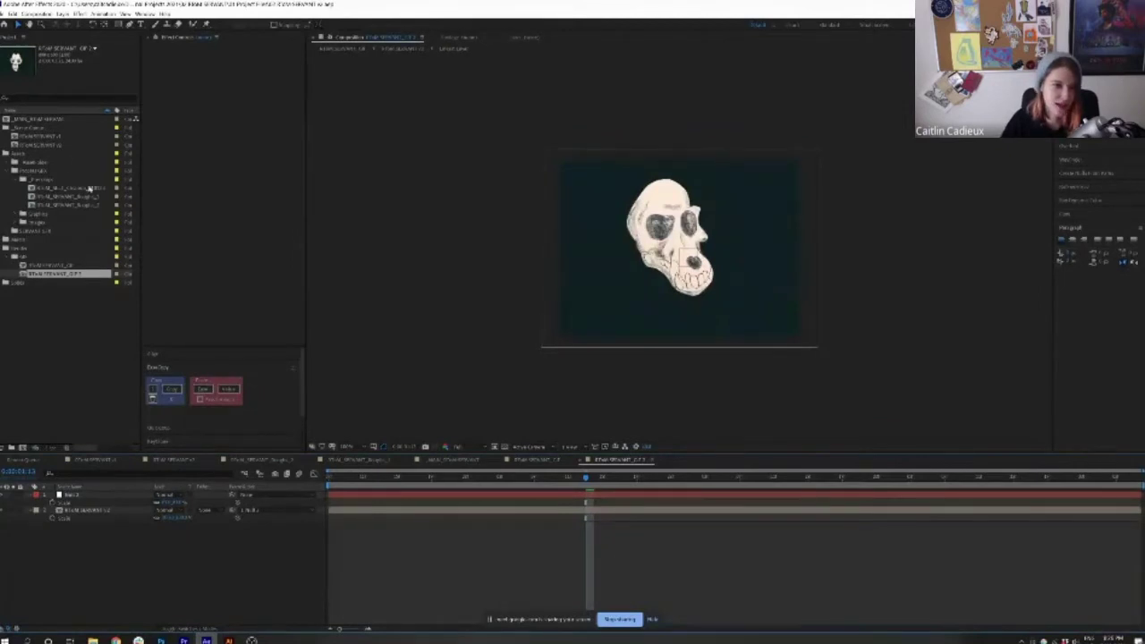
# Look through the SERVANT scene and roughs precomps, then open the podcast audio composition from the Audio folder
pyautogui.click(48, 137)
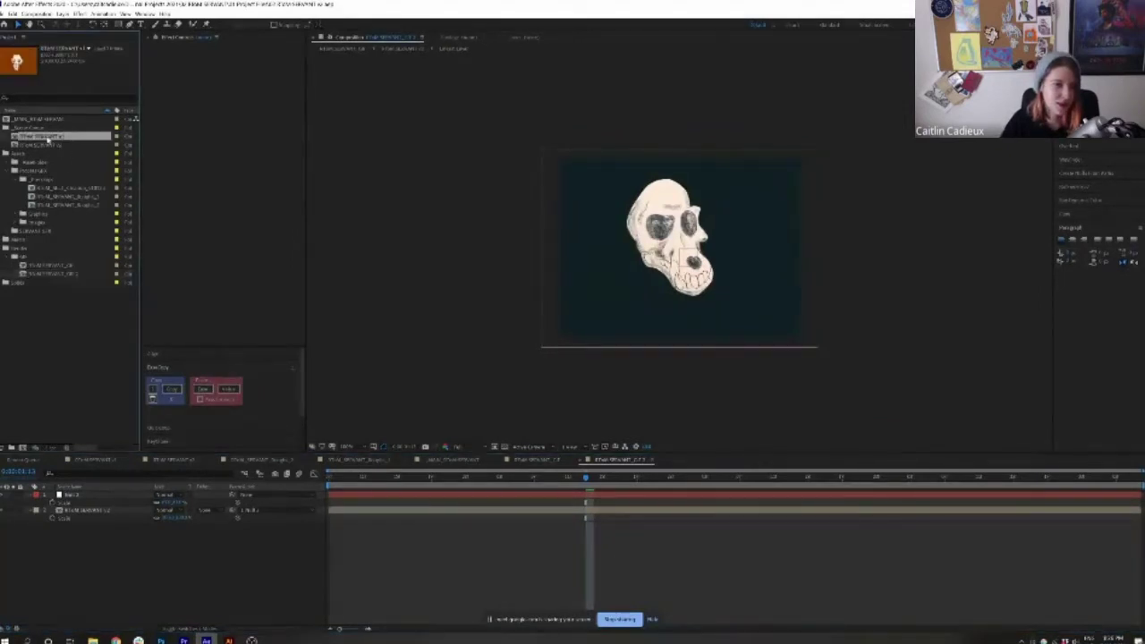
pyautogui.click(69, 196)
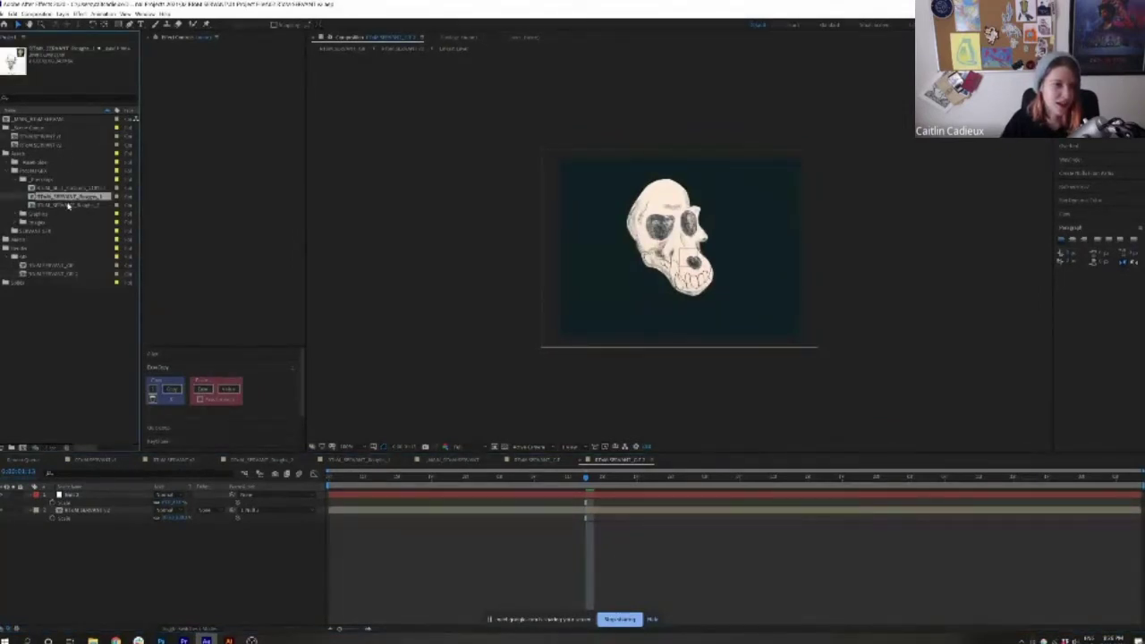
pyautogui.click(68, 206)
pyautogui.click(65, 188)
pyautogui.click(65, 195)
pyautogui.click(25, 261)
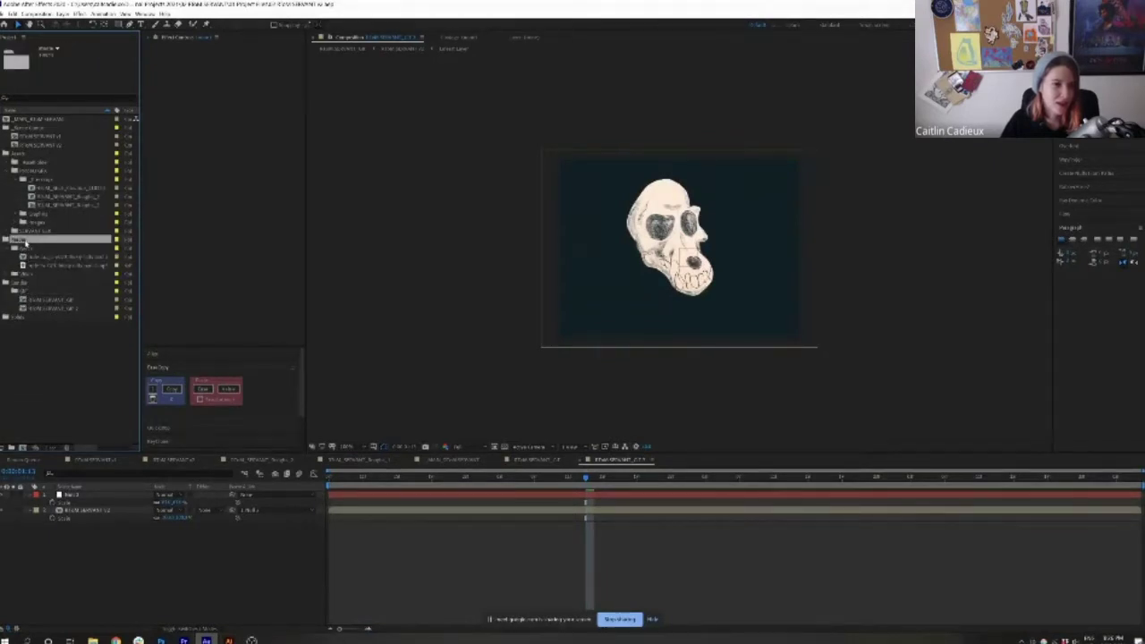
pyautogui.doubleClick(41, 258)
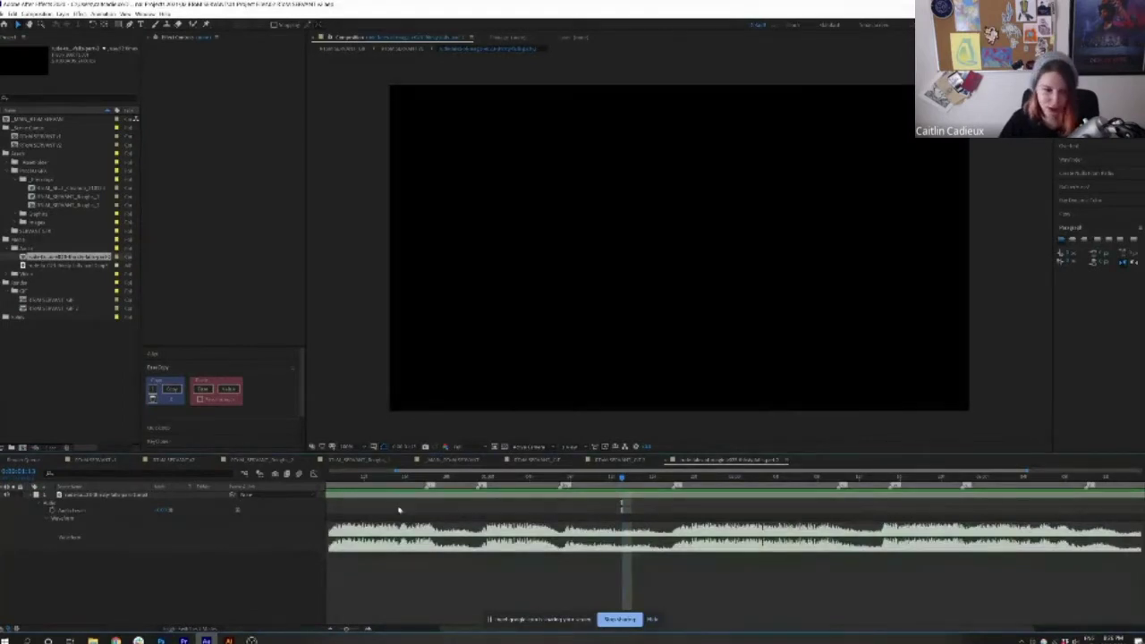
# Show the whole audio waveform and step through its dialogue markers, returning the playhead to the first loud passage
pyautogui.press('-')
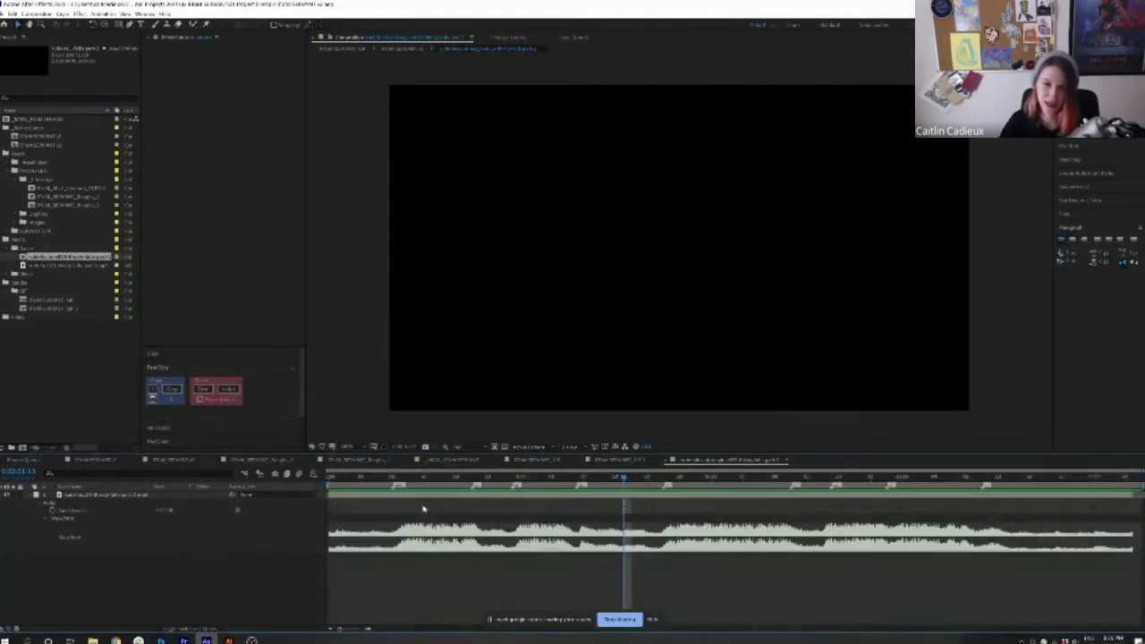
pyautogui.click(398, 479)
pyautogui.moveTo(396, 499)
pyautogui.mouseDown()
pyautogui.moveTo(426, 502)
pyautogui.moveTo(412, 514)
pyautogui.mouseUp()
pyautogui.moveTo(560, 495); pyautogui.dragTo(450, 495)
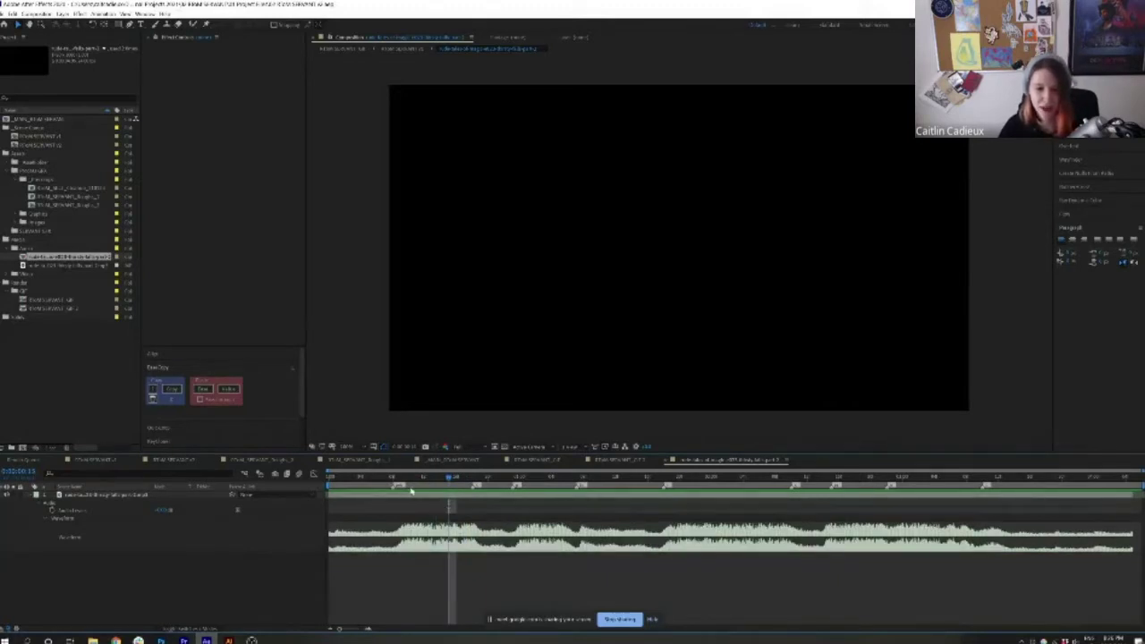
pyautogui.click(473, 479)
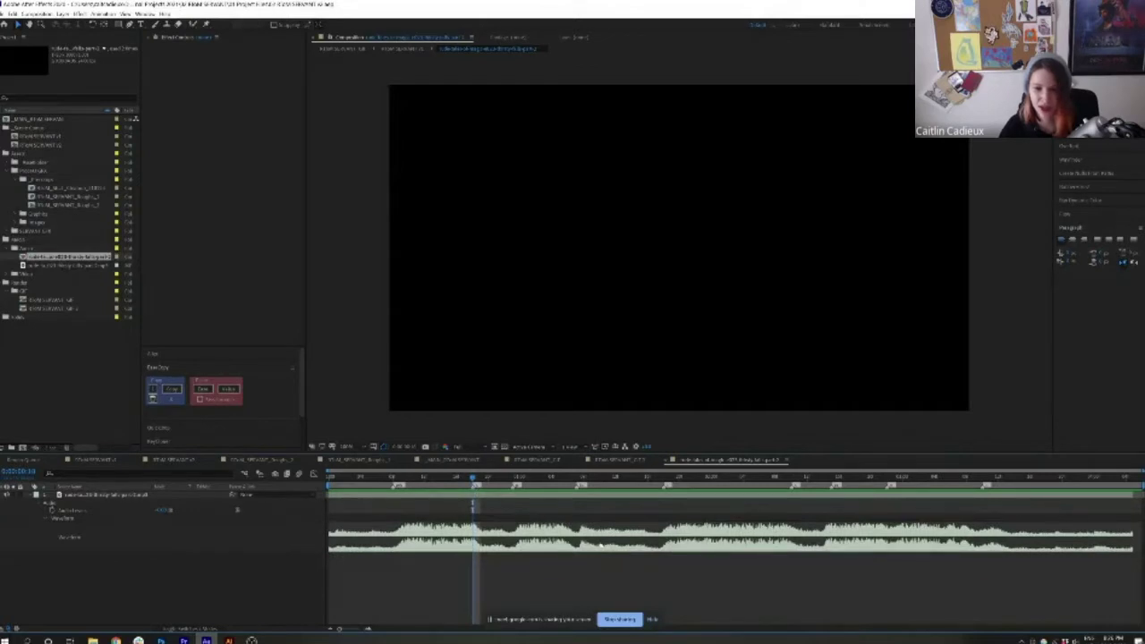
pyautogui.click(982, 480)
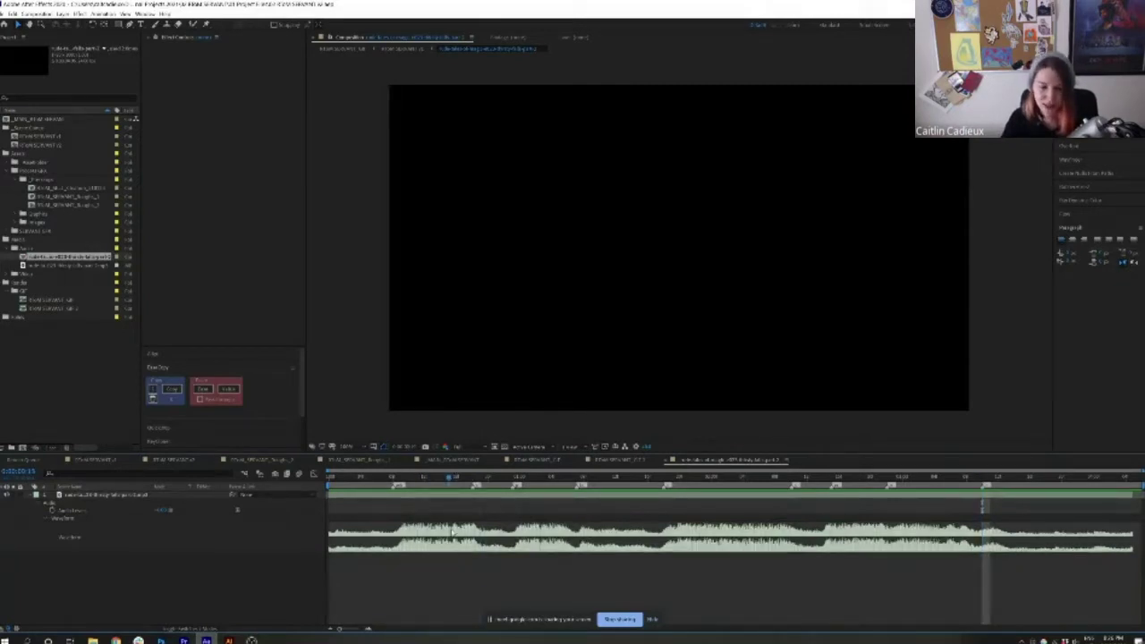
pyautogui.click(449, 476)
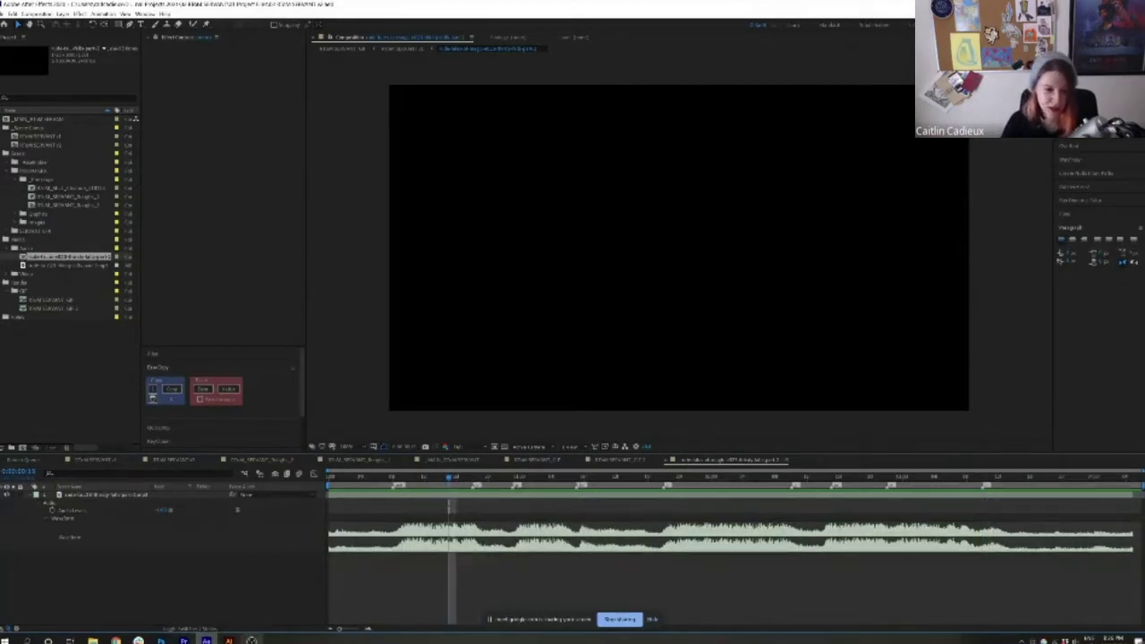
# Switch to the Procreate feed in OBS, inspect the KS frame's hold duration, and play the rough animation
pyautogui.click(251, 640)
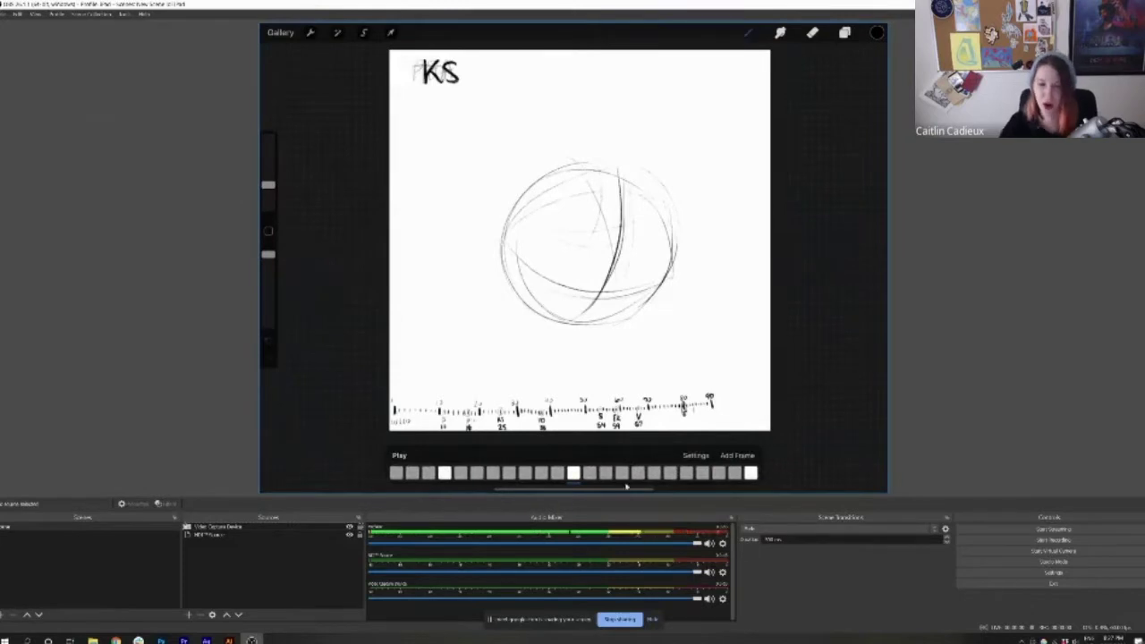
pyautogui.click(577, 473)
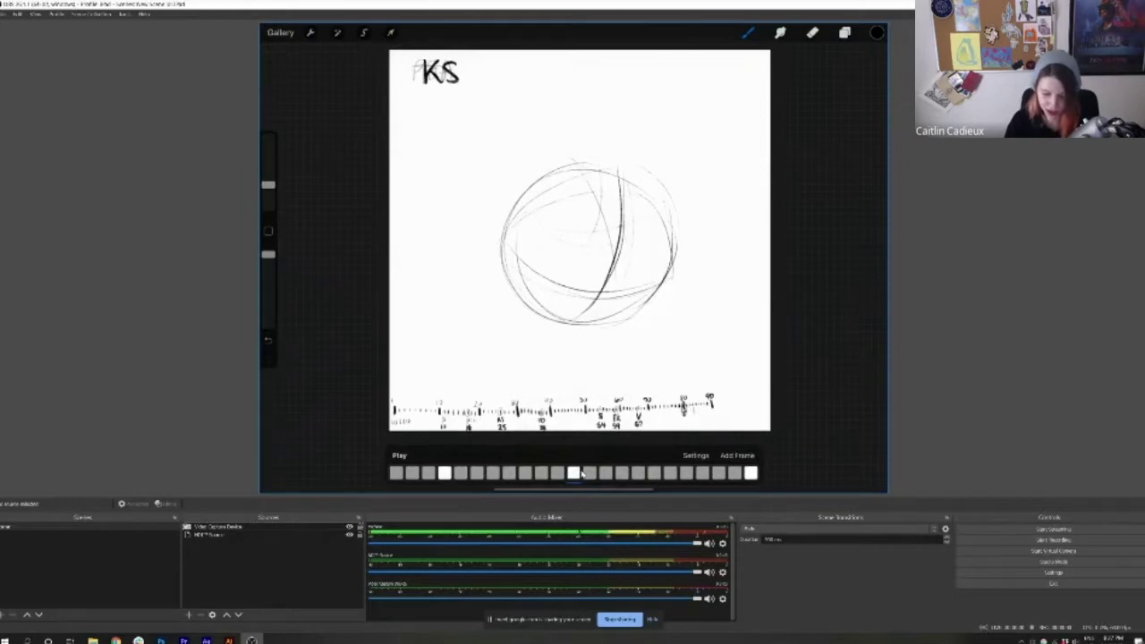
pyautogui.click(574, 473)
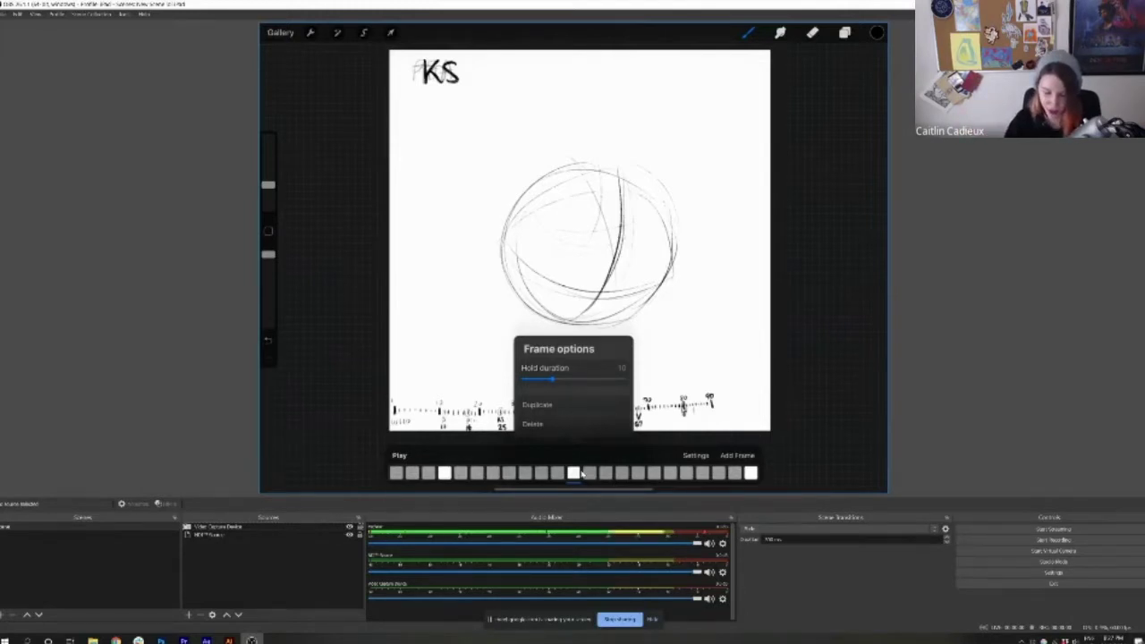
pyautogui.click(579, 474)
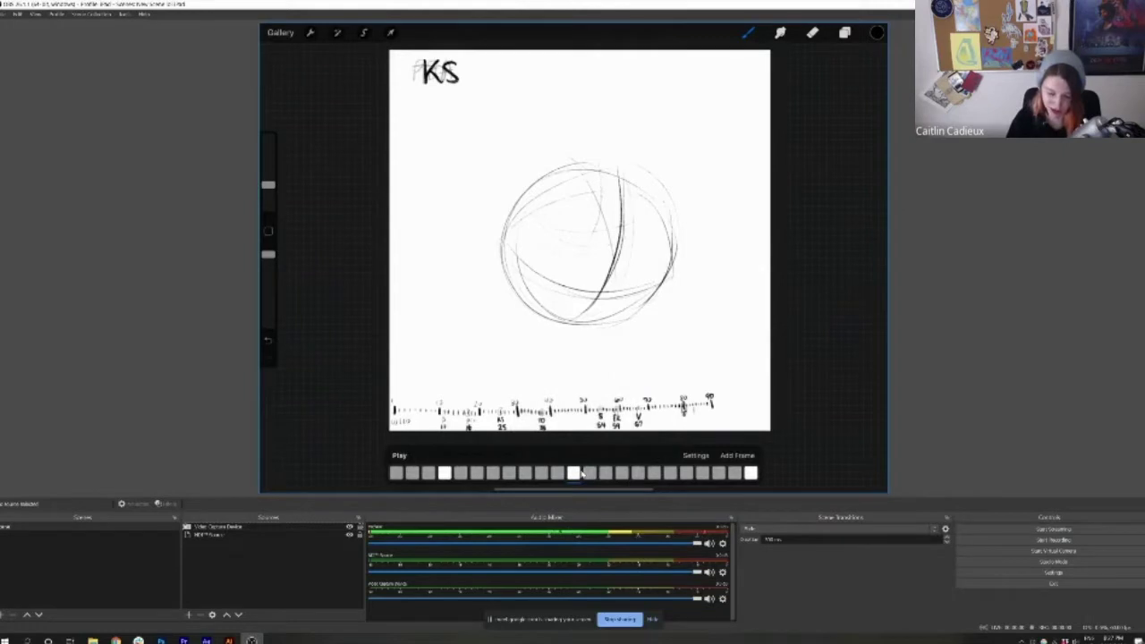
pyautogui.click(580, 474)
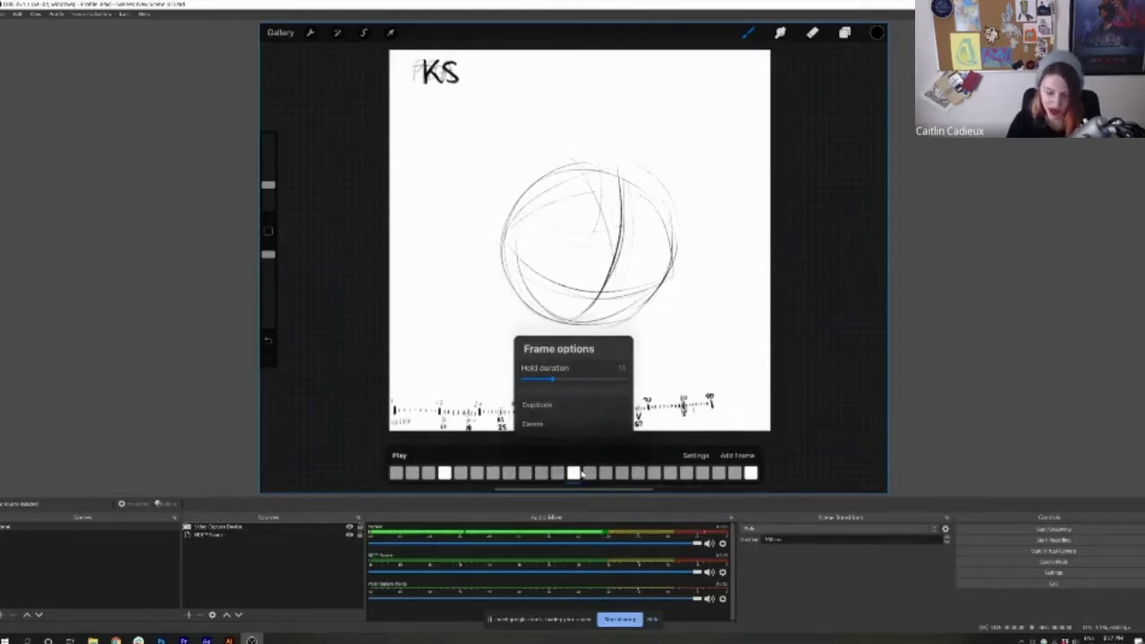
pyautogui.click(579, 474)
pyautogui.click(399, 456)
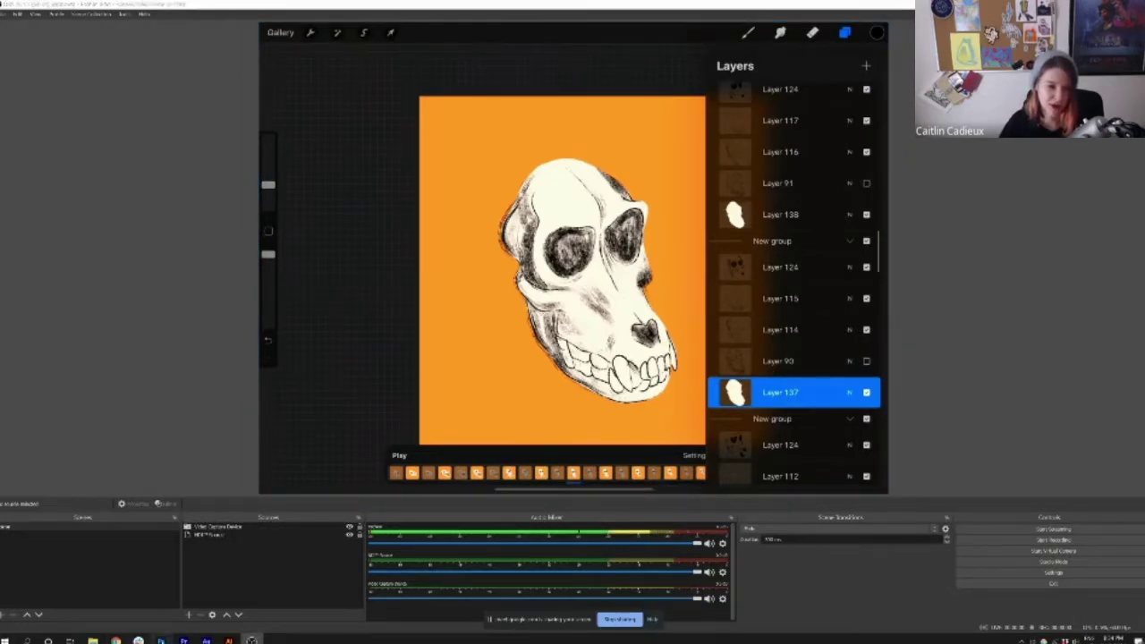
# Switch to Photoshop, select another frame group in the RToM SERVANT Final document, and return to OBS
pyautogui.click(160, 640)
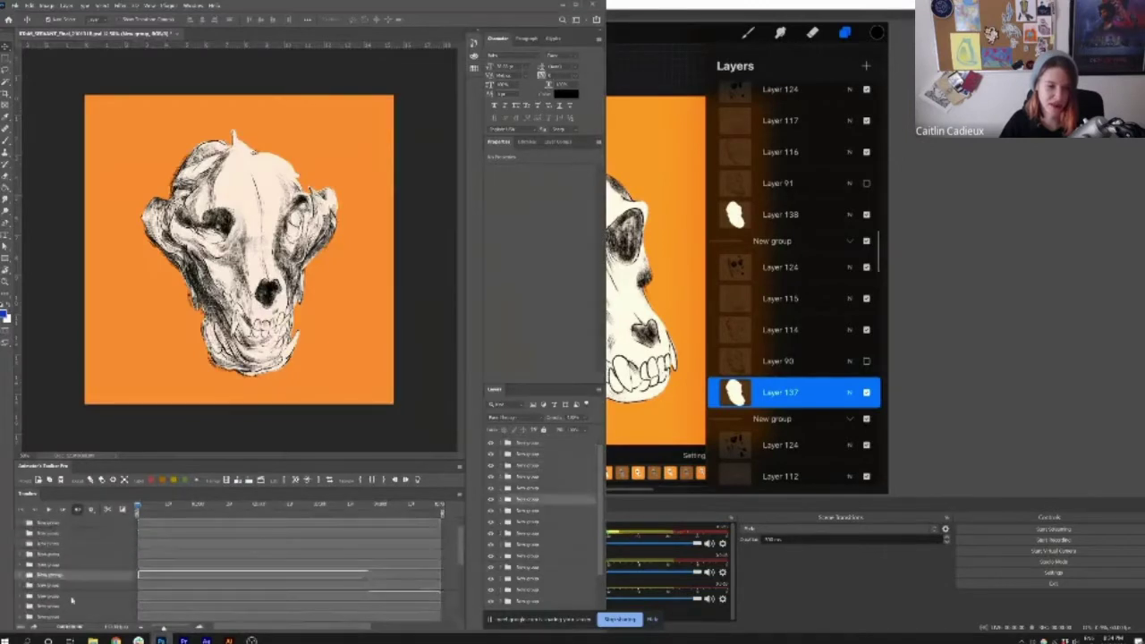
pyautogui.click(96, 564)
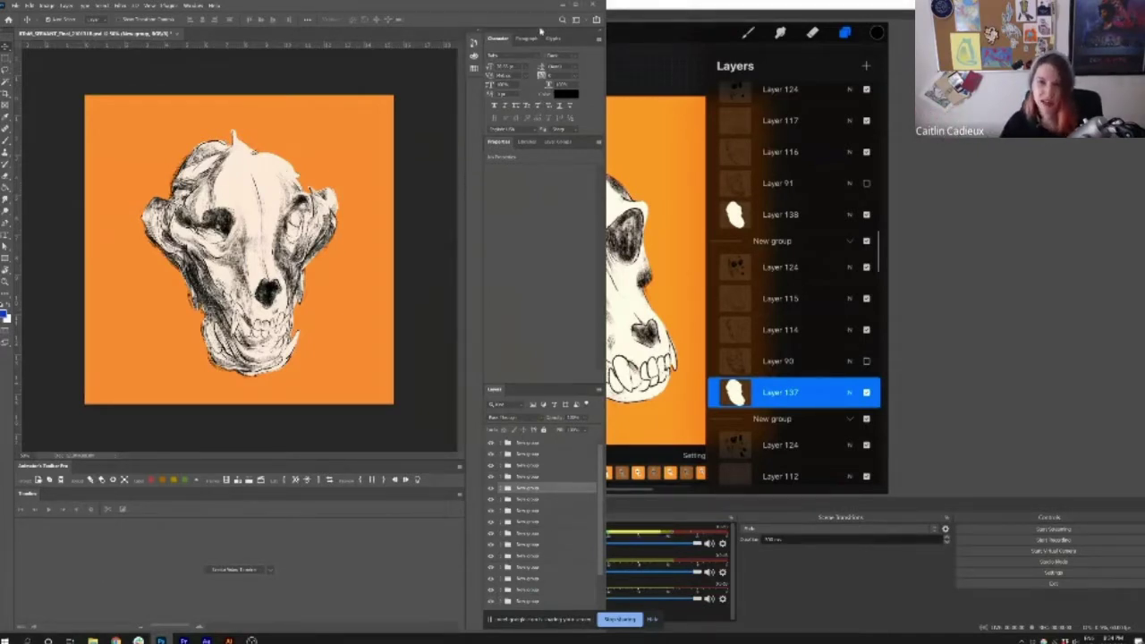
pyautogui.hotkey('alt', 'Tab')
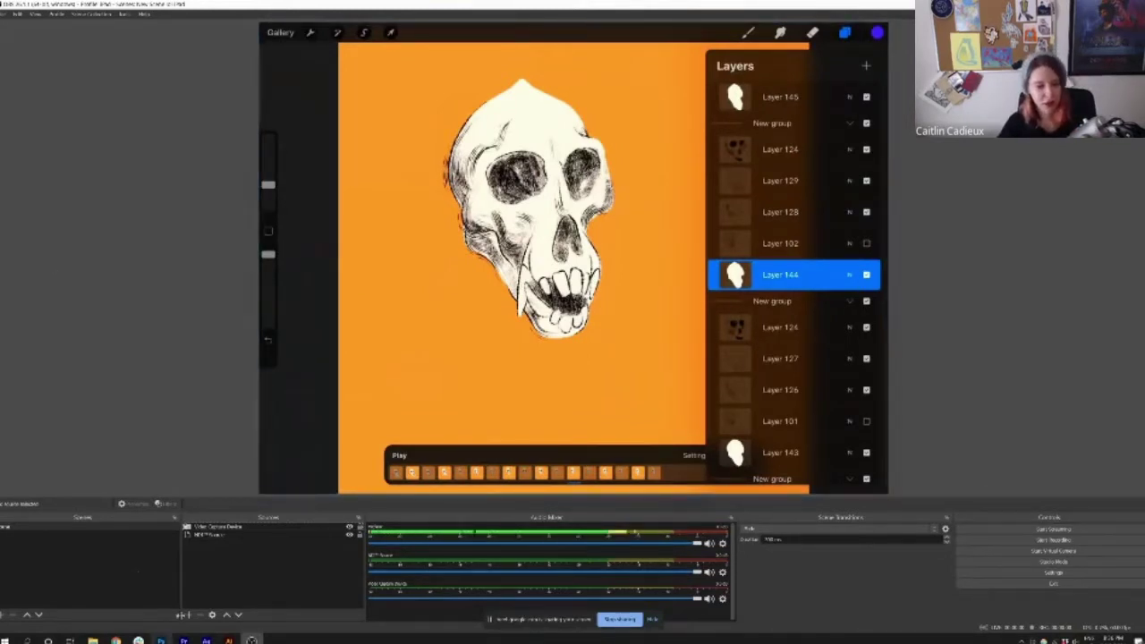
# Show the layered skull document in Photoshop again, then return to OBS to view Procreate's Stack gallery
pyautogui.click(160, 640)
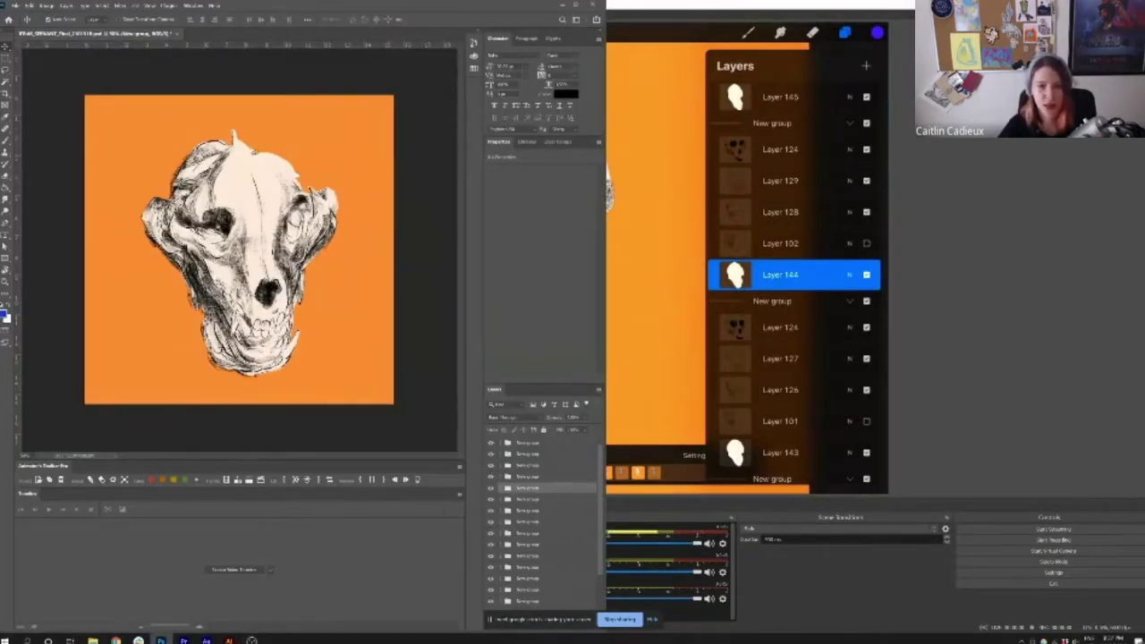
pyautogui.click(921, 230)
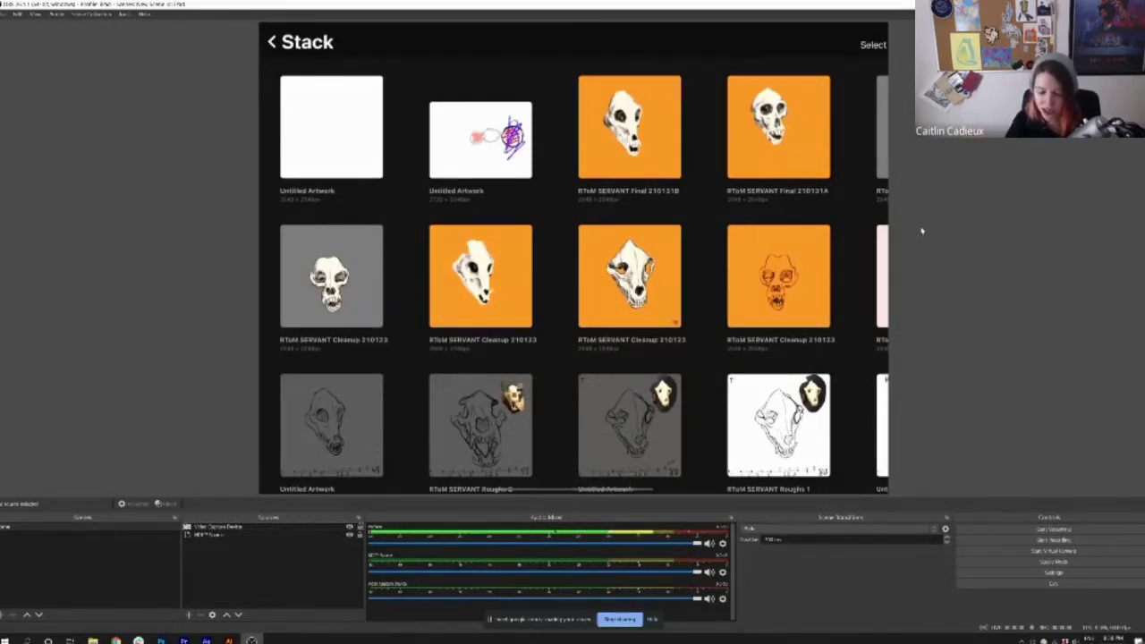
pyautogui.click(807, 134)
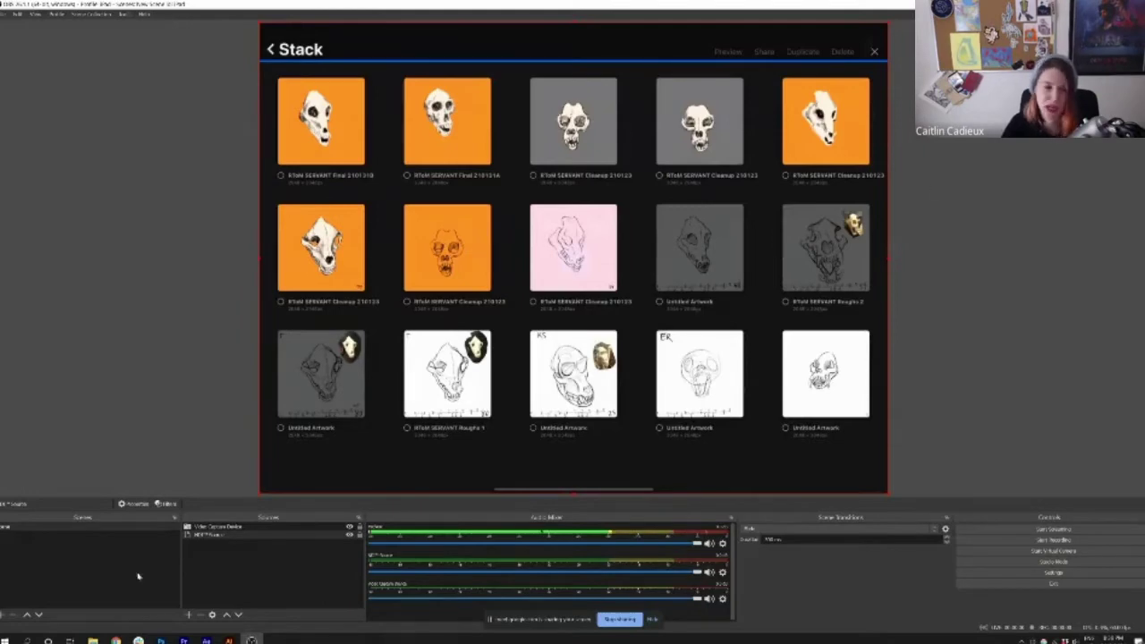
# Switch to Photoshop, maximise its window, and look through the skull document's frame groups in the layer stack
pyautogui.click(161, 641)
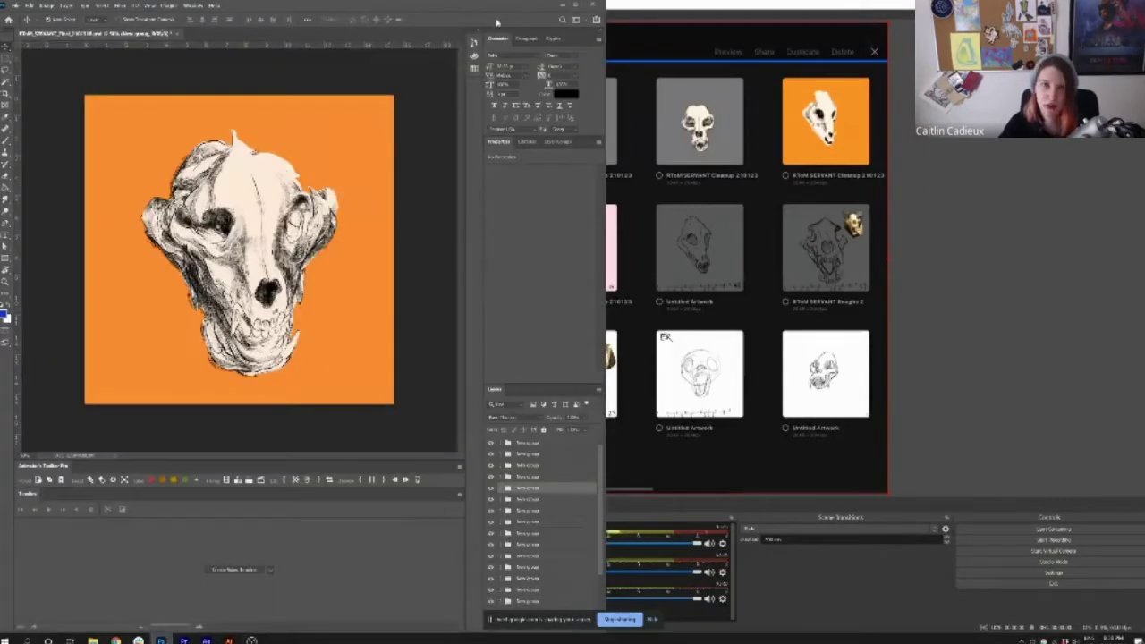
pyautogui.doubleClick(501, 10)
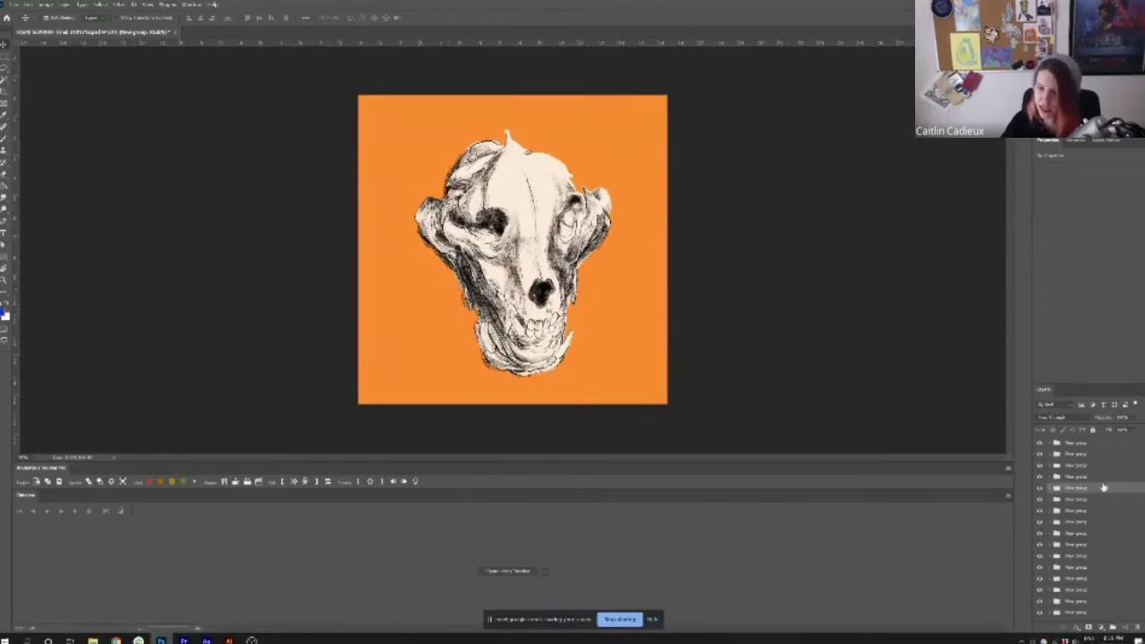
pyautogui.scroll(-2, 1103, 487)
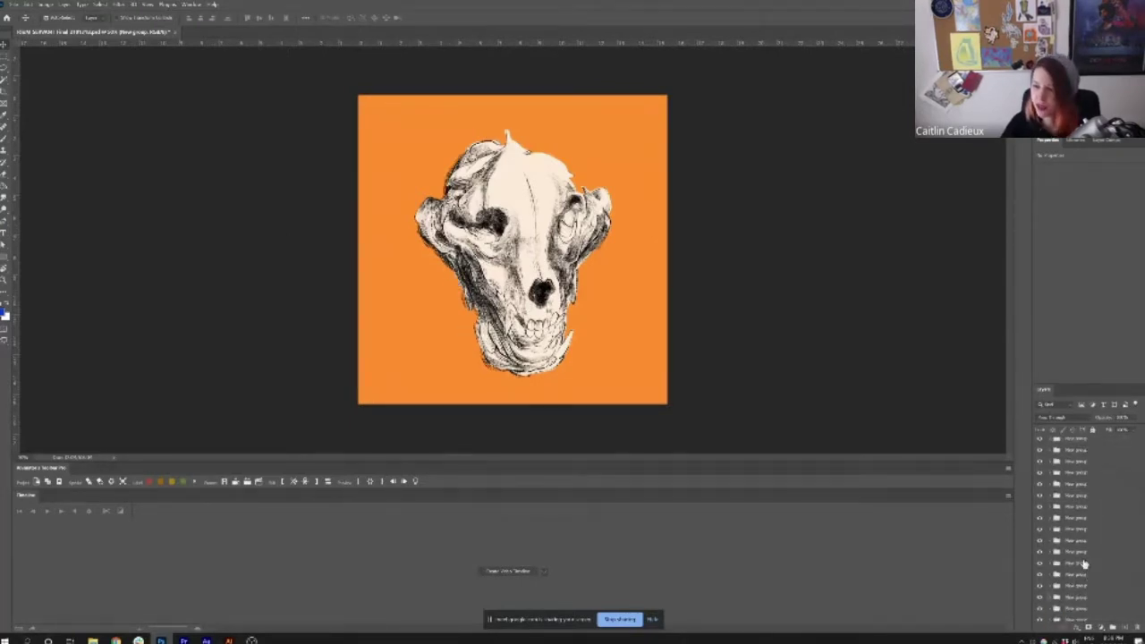
# Examine the individual layers inside the topmost frame group and collapse the group again
pyautogui.click(1049, 442)
pyautogui.click(1091, 457)
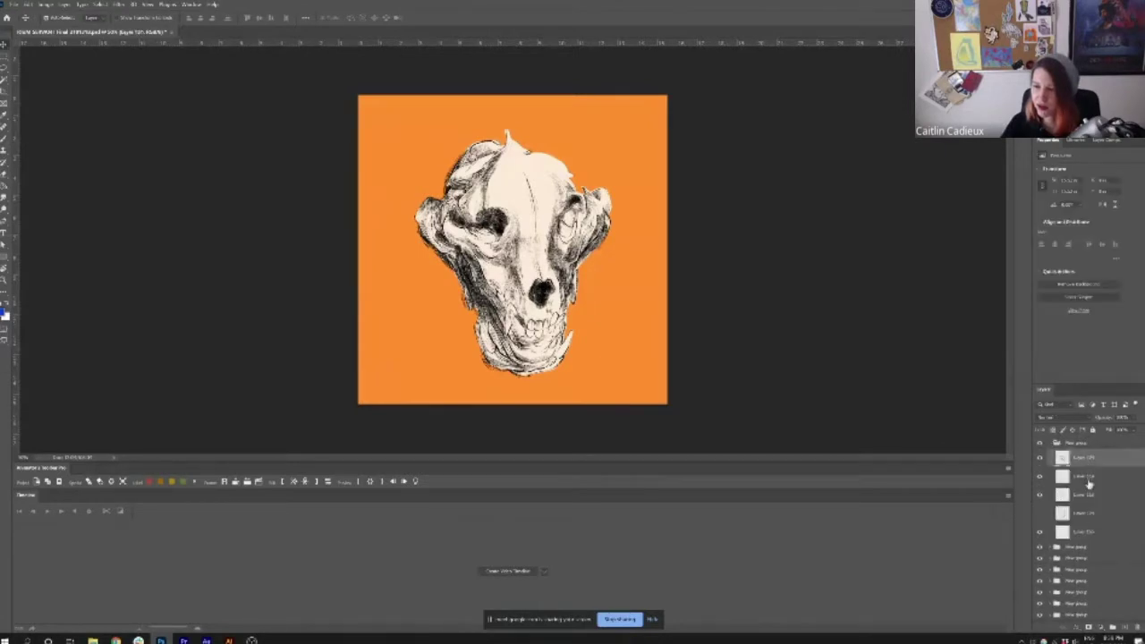
pyautogui.click(1089, 494)
pyautogui.click(1089, 512)
pyautogui.click(1089, 531)
pyautogui.click(1089, 512)
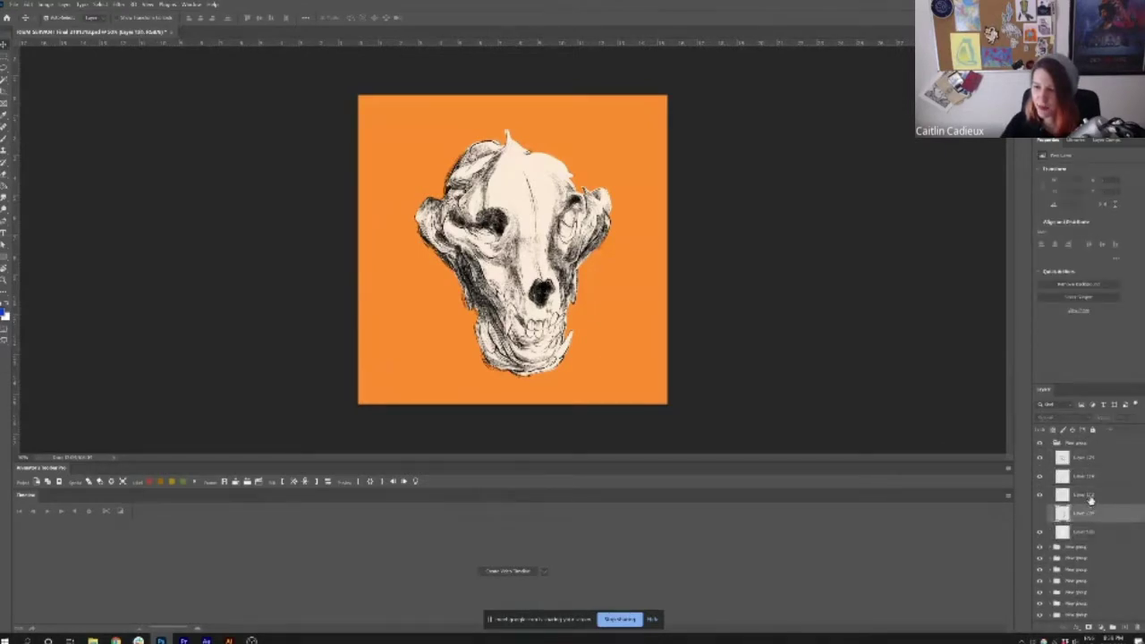
pyautogui.click(1056, 444)
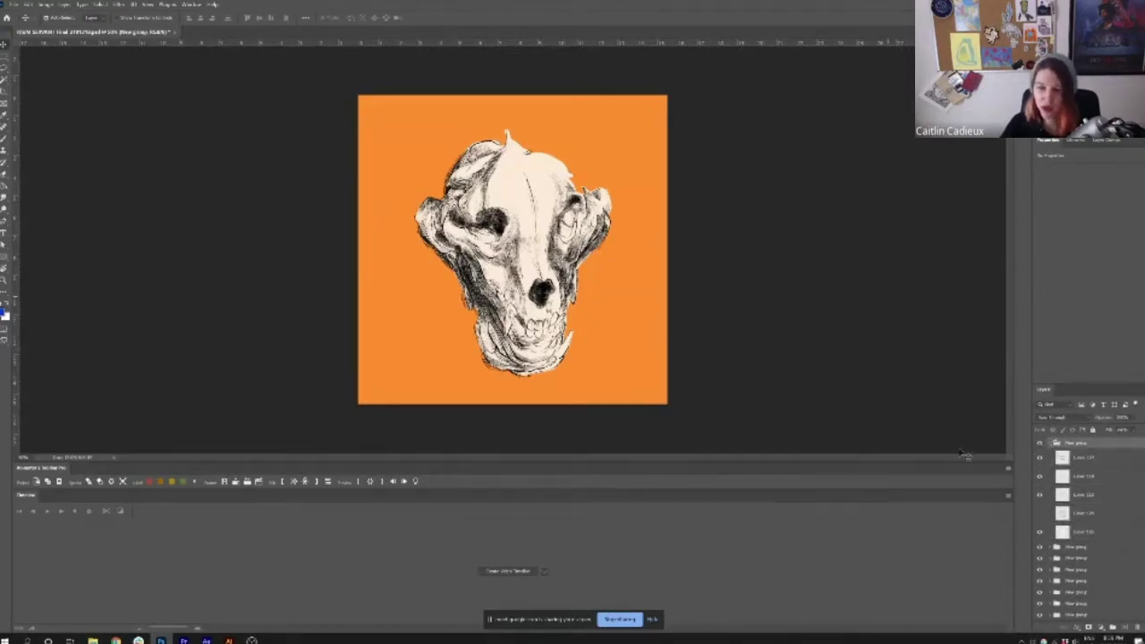
pyautogui.click(1051, 445)
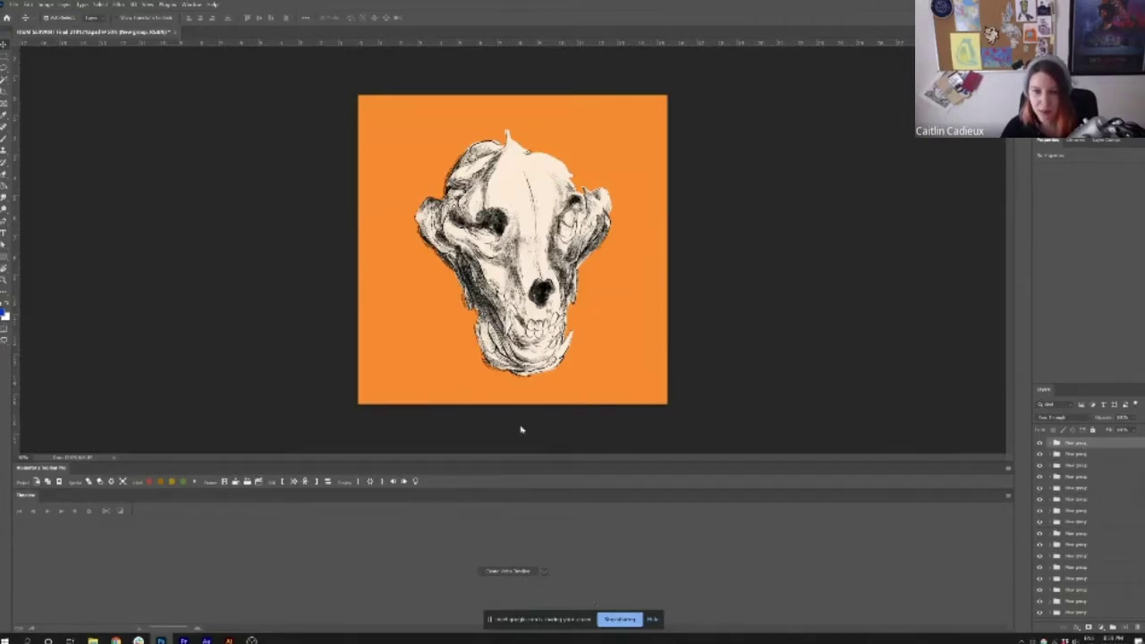
# Create a video timeline for the skull document and select the second frame group in it
pyautogui.click(505, 570)
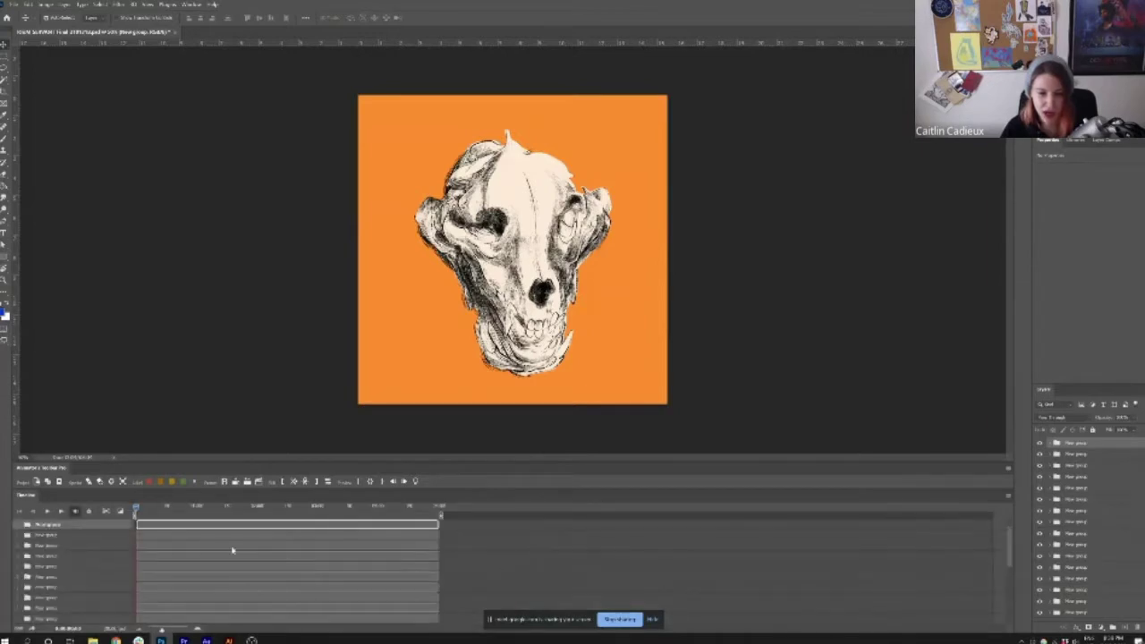
pyautogui.click(1008, 498)
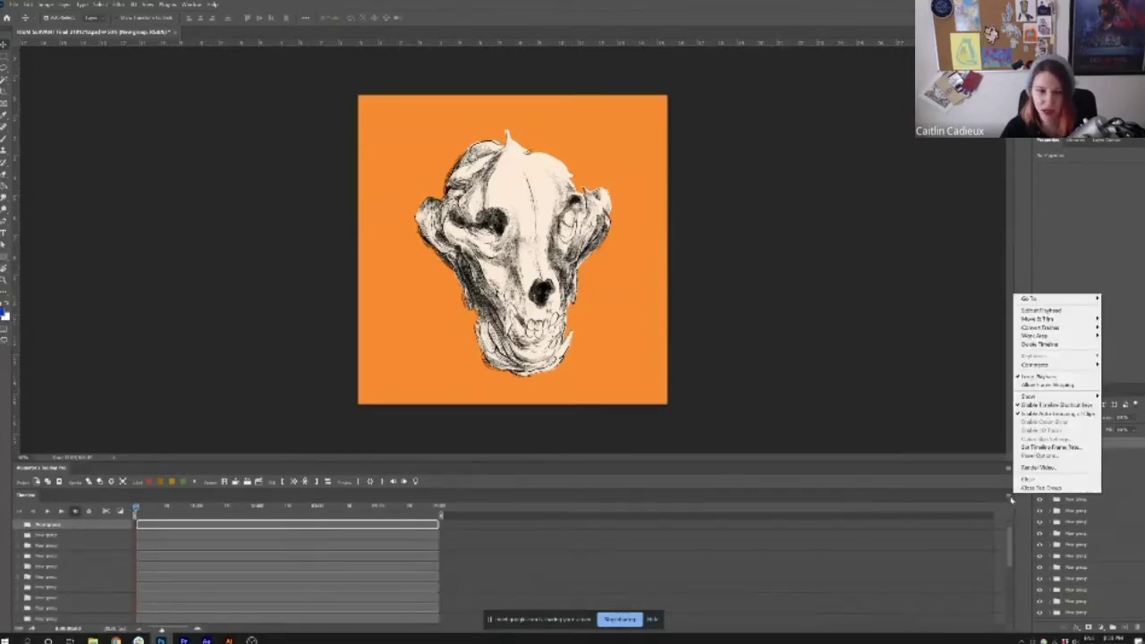
pyautogui.click(1010, 499)
pyautogui.click(1009, 500)
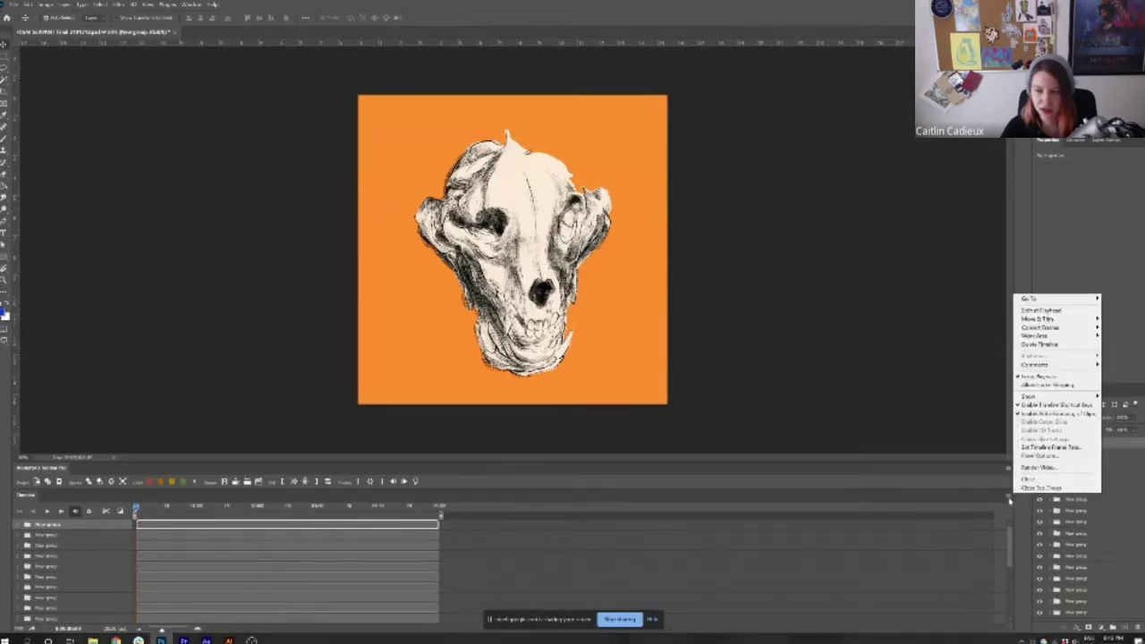
pyautogui.click(952, 500)
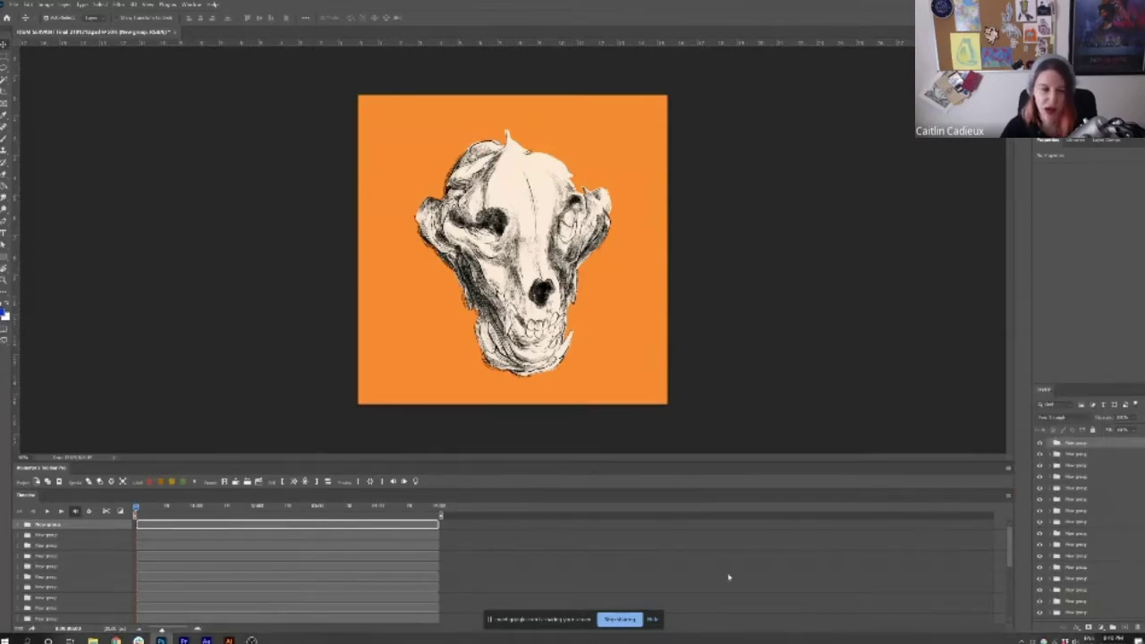
pyautogui.click(192, 4)
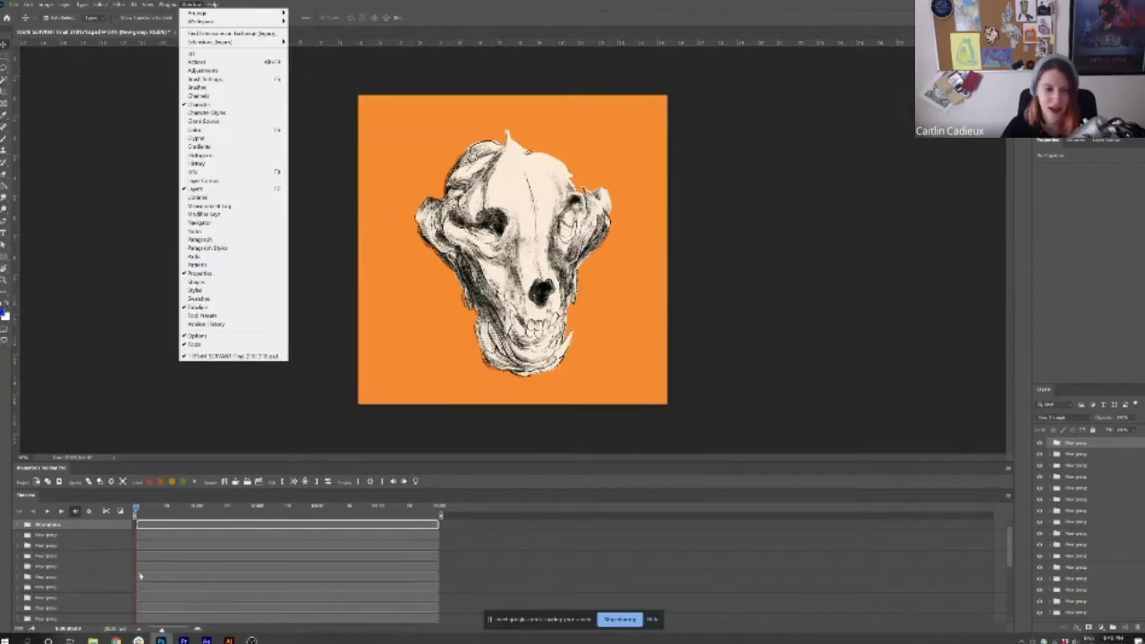
pyautogui.click(94, 547)
pyautogui.click(53, 538)
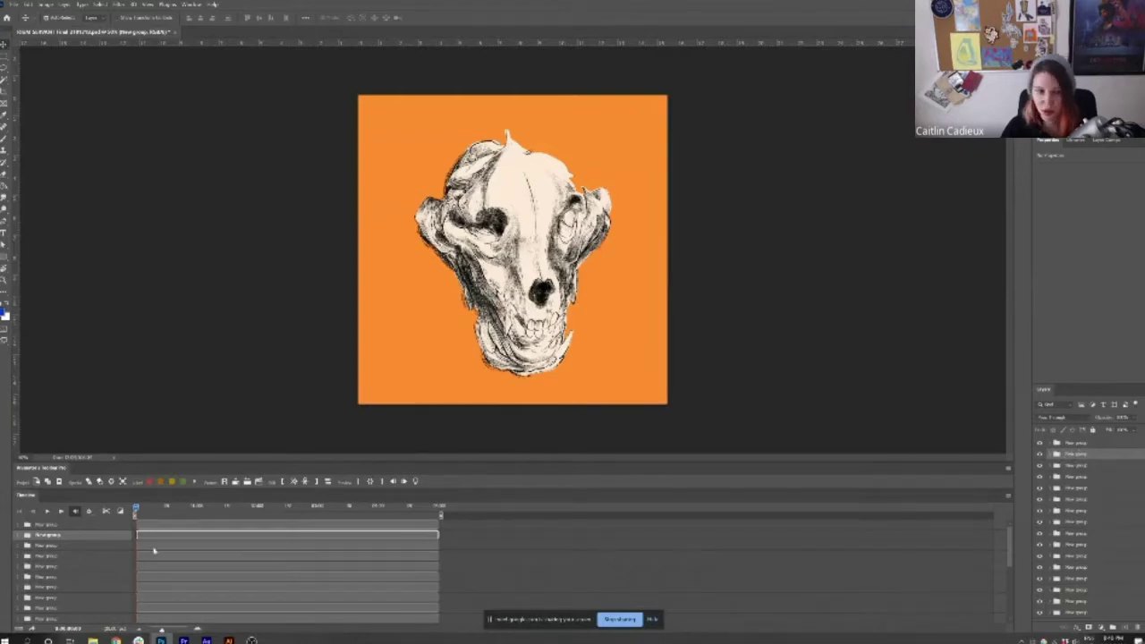
# Set the timeline frame rate to 24 fps
pyautogui.click(1008, 497)
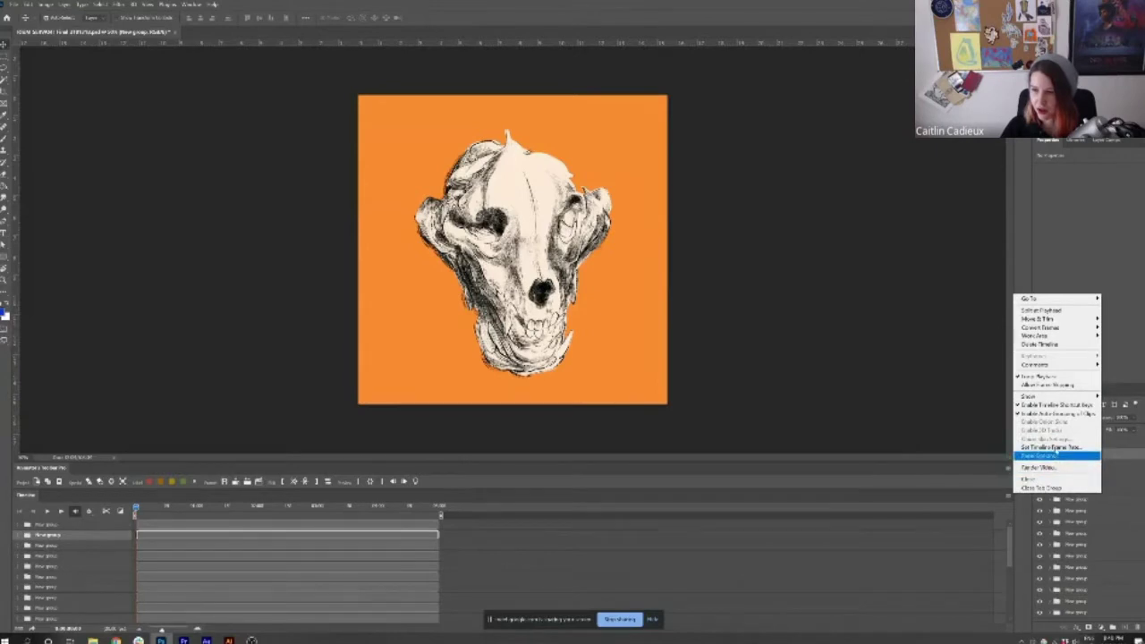
pyautogui.click(1056, 446)
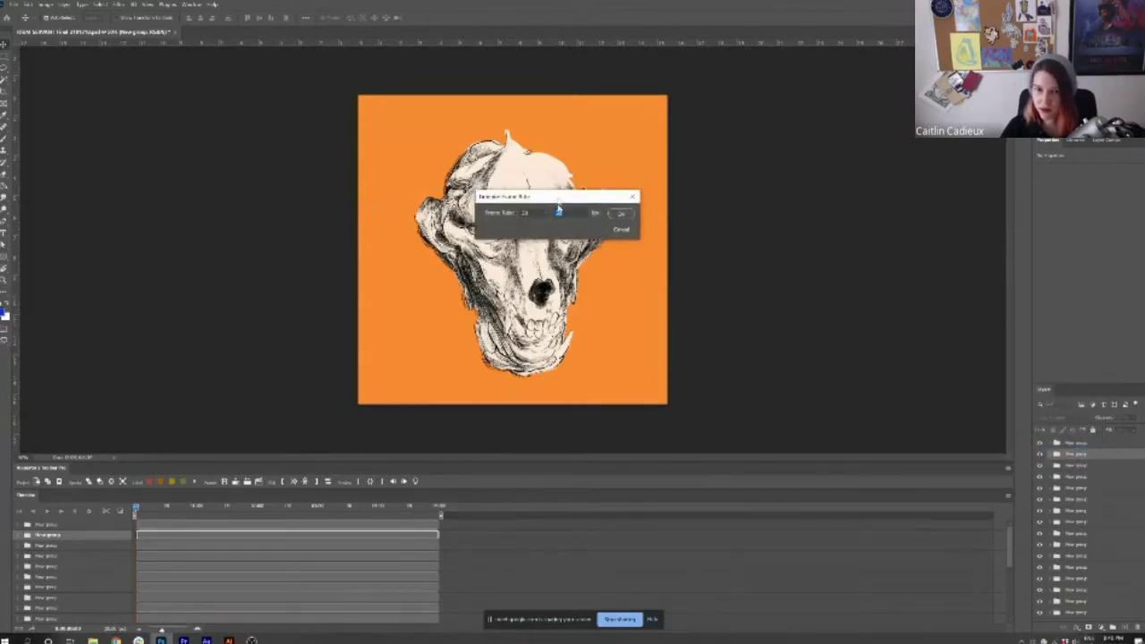
pyautogui.moveTo(554, 184); pyautogui.dragTo(580, 489)
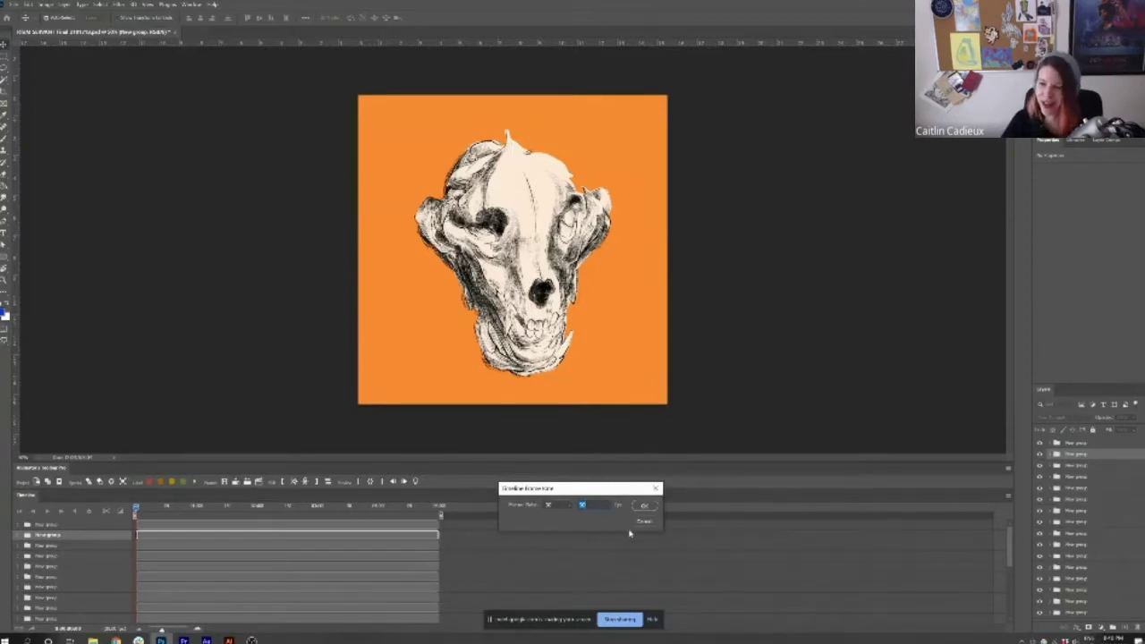
pyautogui.write('24')
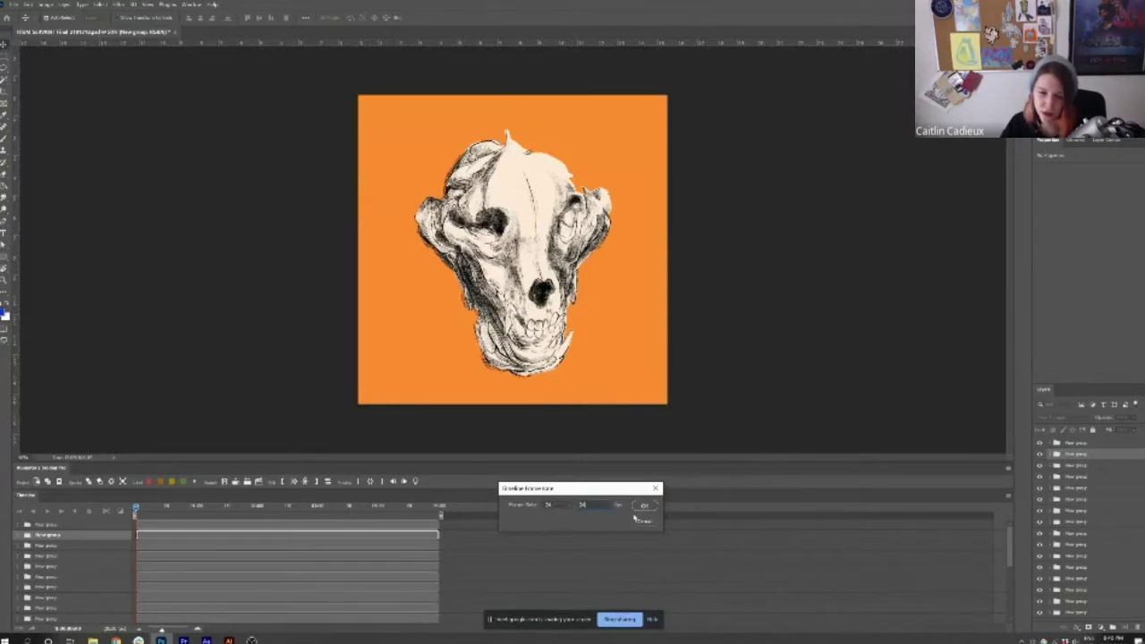
pyautogui.click(644, 506)
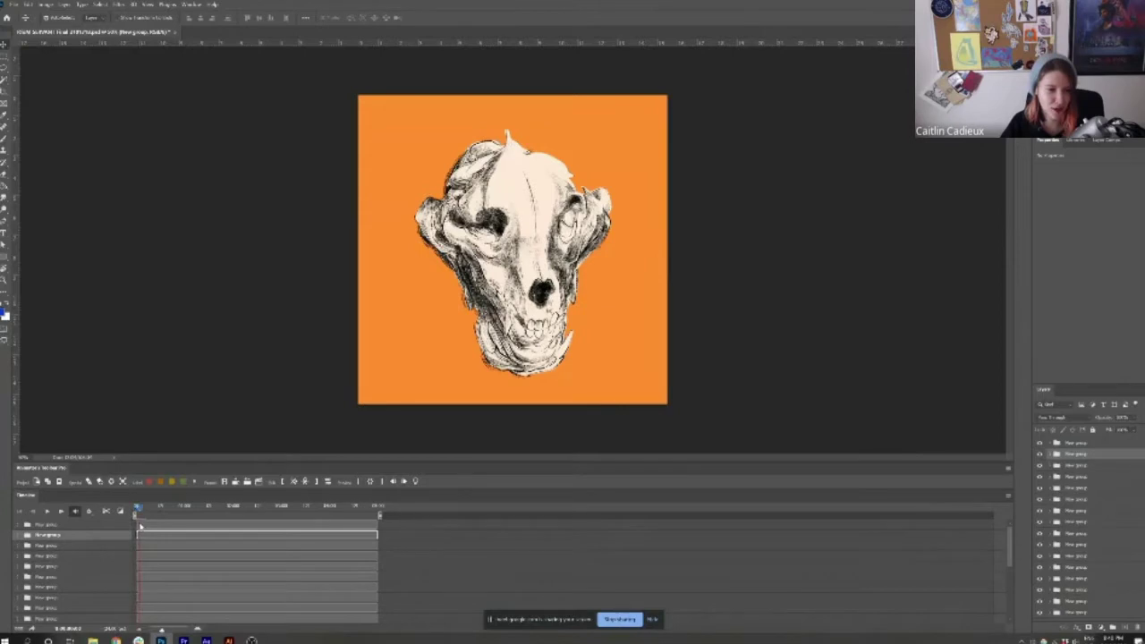
# Select all the frame groups and try to run an Animator's Toolbar Pro command across them
pyautogui.scroll(-5, 157, 554)
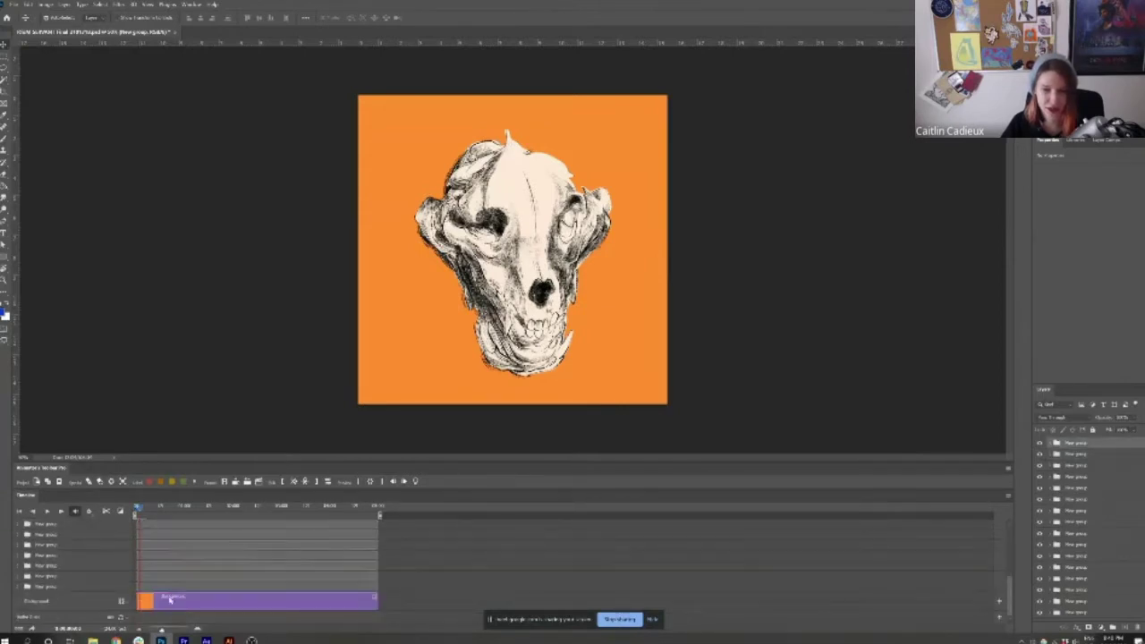
pyautogui.hotkey('ctrl', 'alt', 'a')
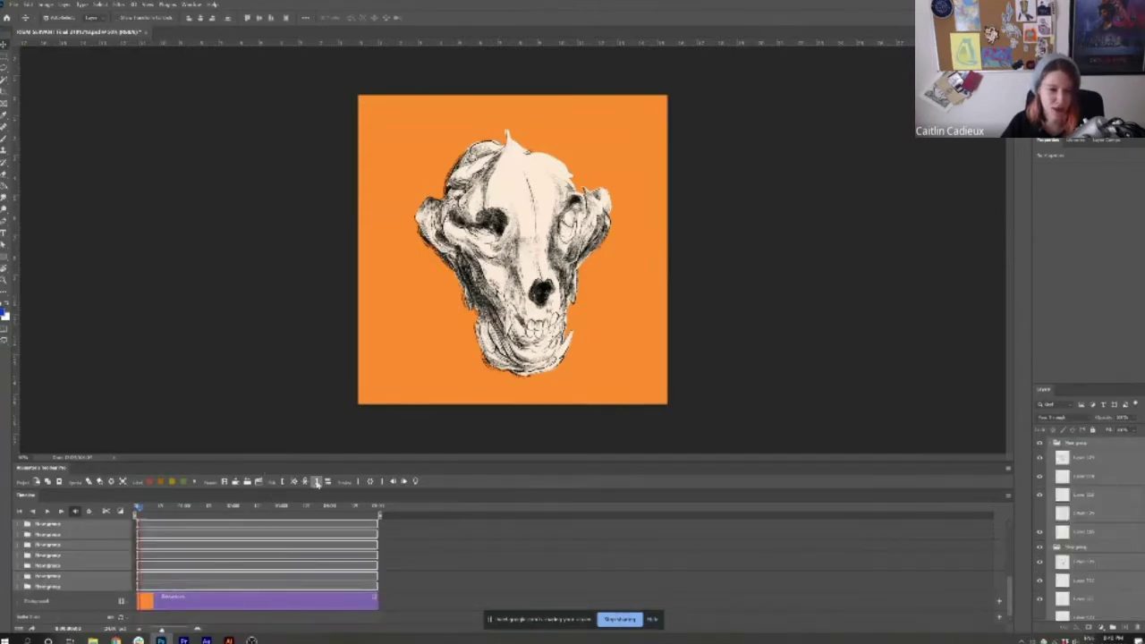
pyautogui.click(317, 481)
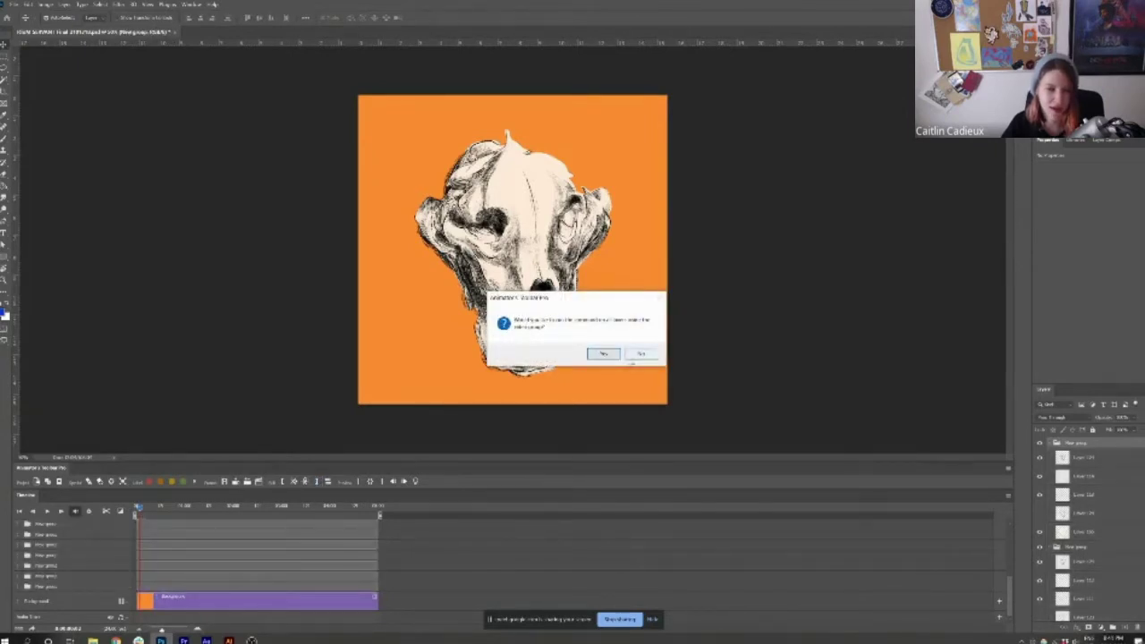
pyautogui.click(637, 356)
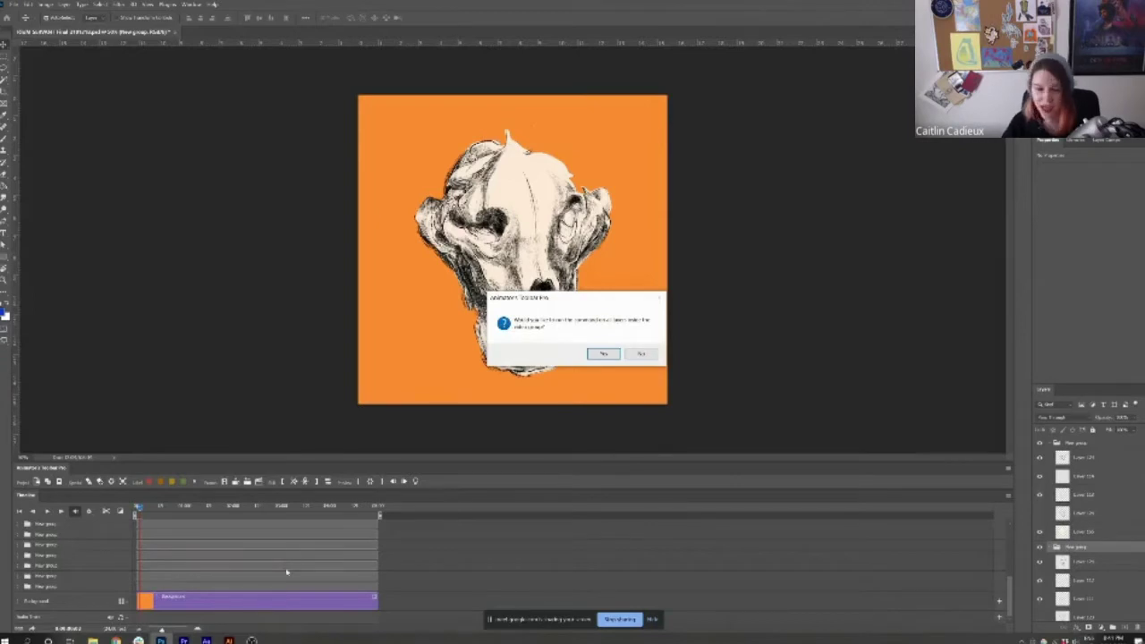
pyautogui.click(603, 353)
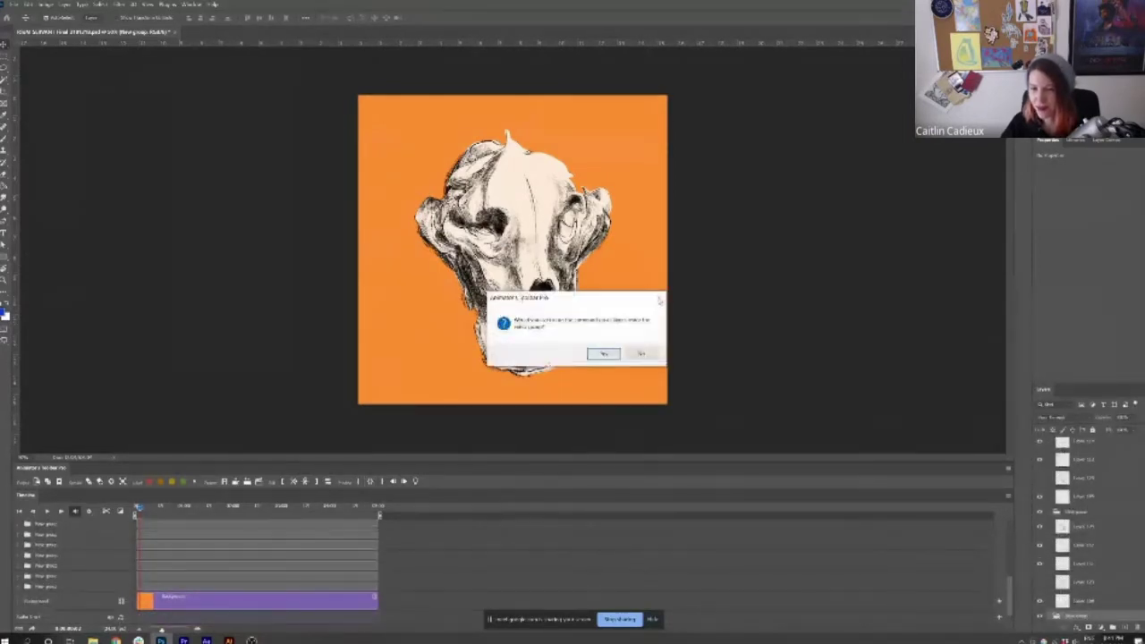
pyautogui.click(603, 353)
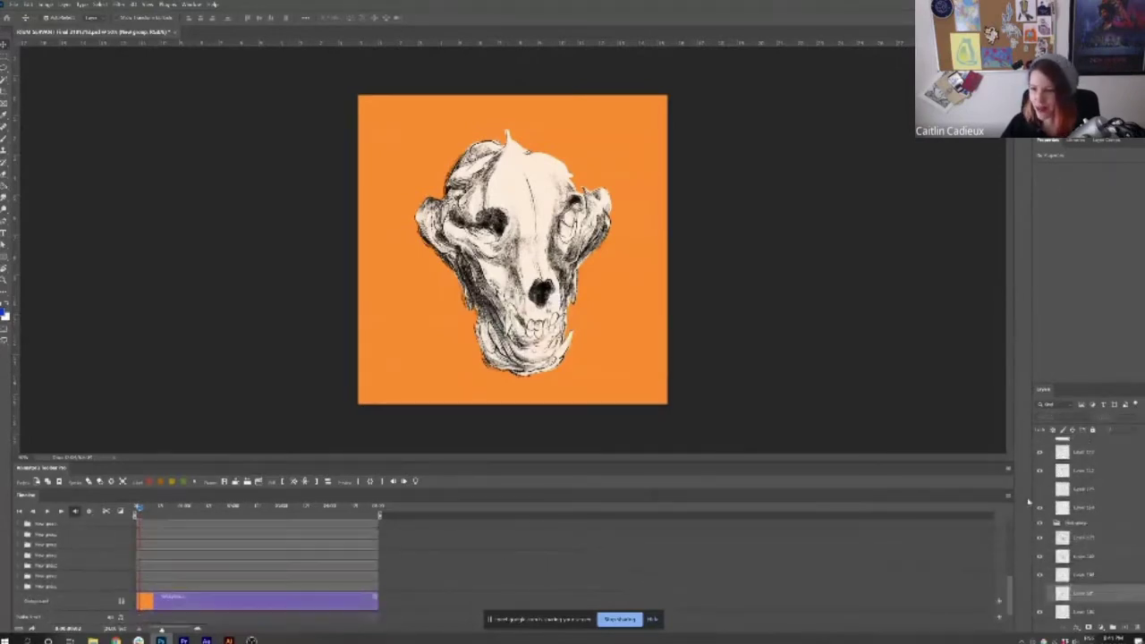
pyautogui.click(603, 353)
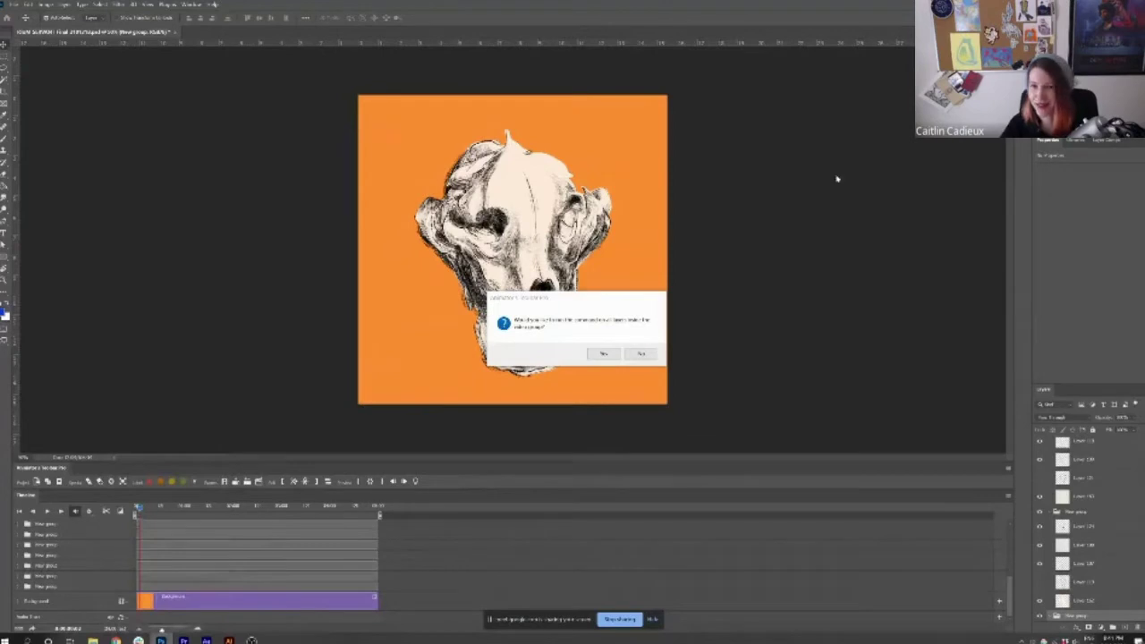
pyautogui.click(603, 353)
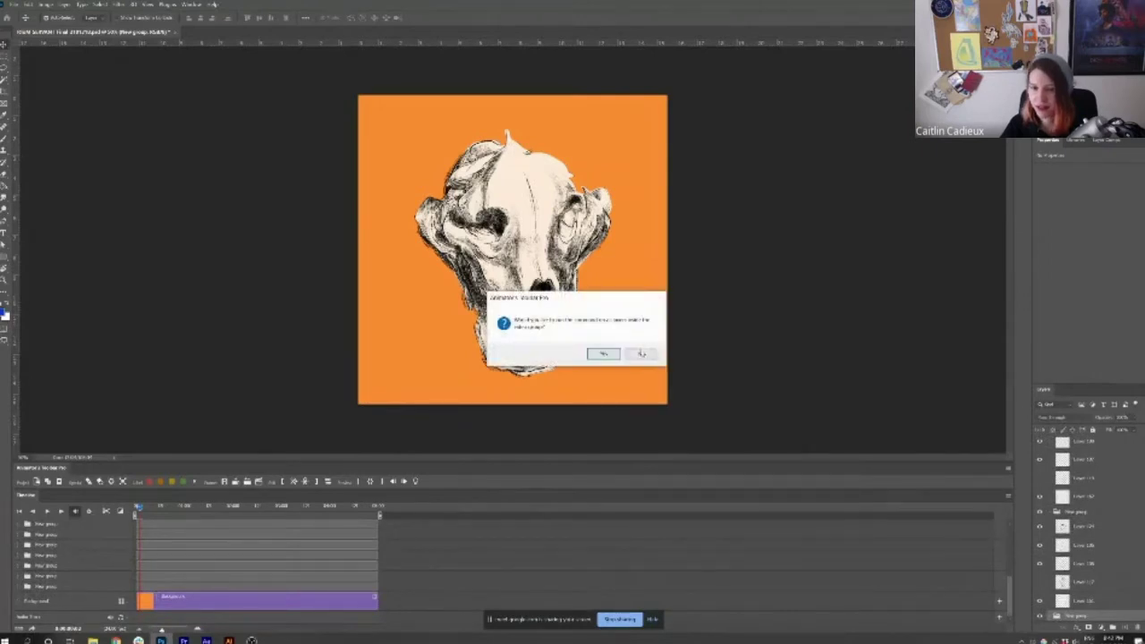
# End the Photoshop process in Task Manager and relaunch Photoshop with the recovered skull document in a maximised window
pyautogui.press('super')
pyautogui.write('snip')
pyautogui.press('Return')
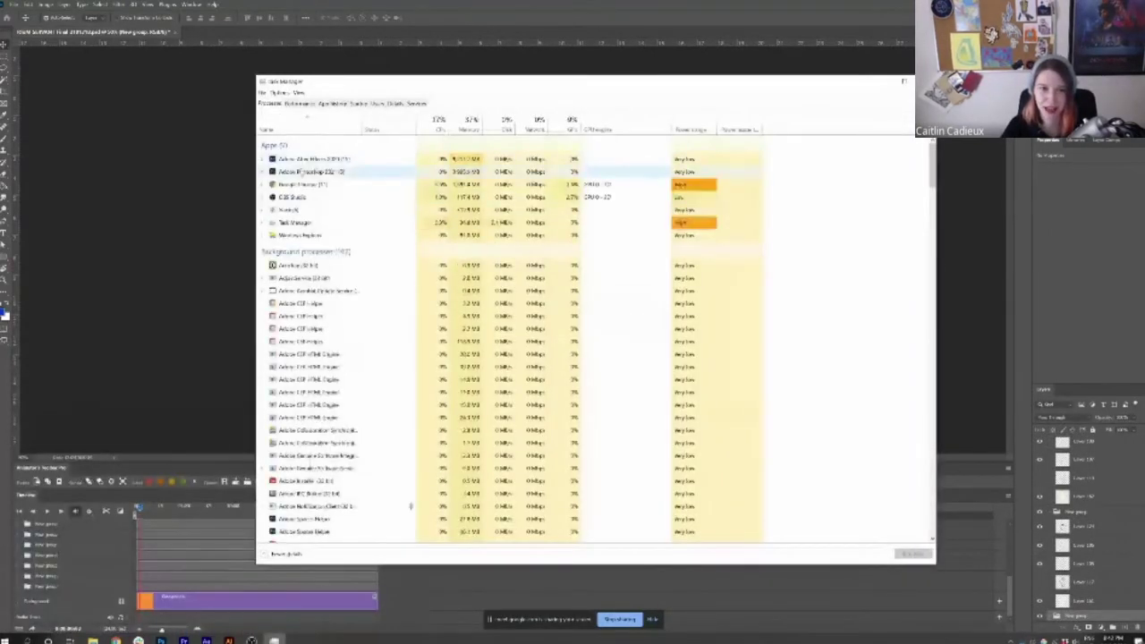
pyautogui.rightClick(302, 171)
pyautogui.click(326, 203)
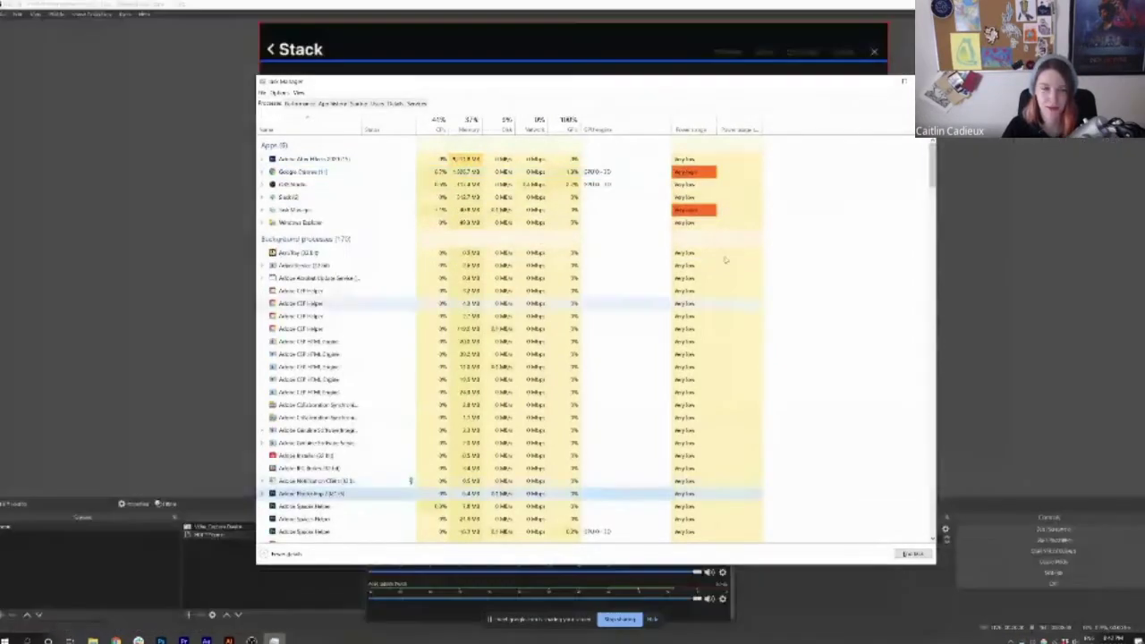
pyautogui.click(161, 640)
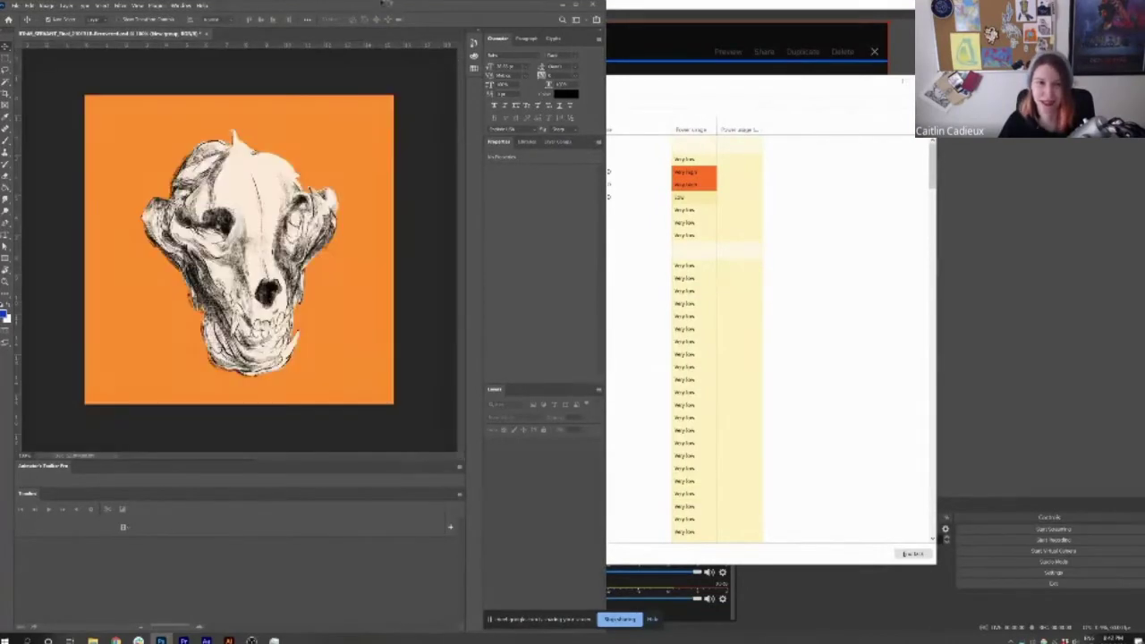
pyautogui.doubleClick(387, 6)
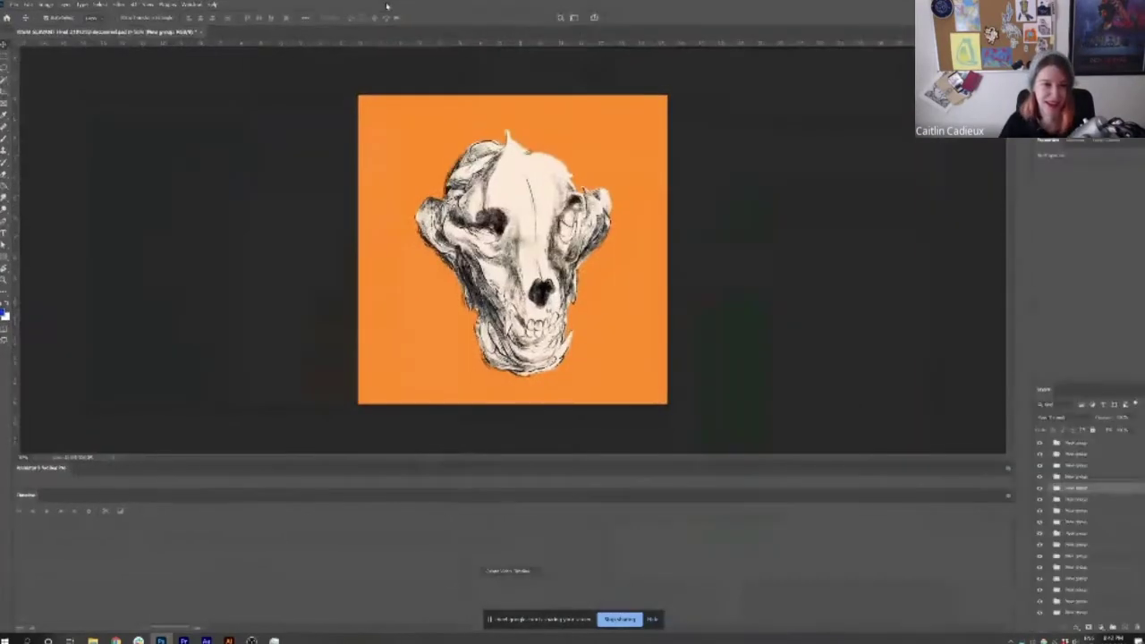
# Create a video timeline for the recovered skull document and set its frame rate to 24 fps
pyautogui.click(498, 571)
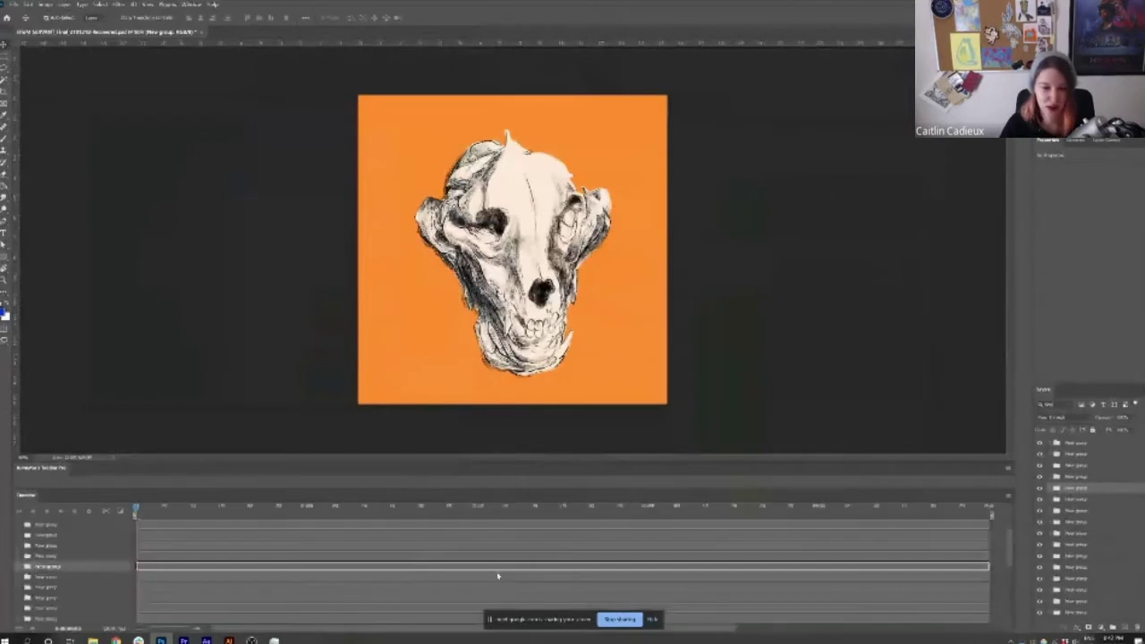
pyautogui.click(1008, 495)
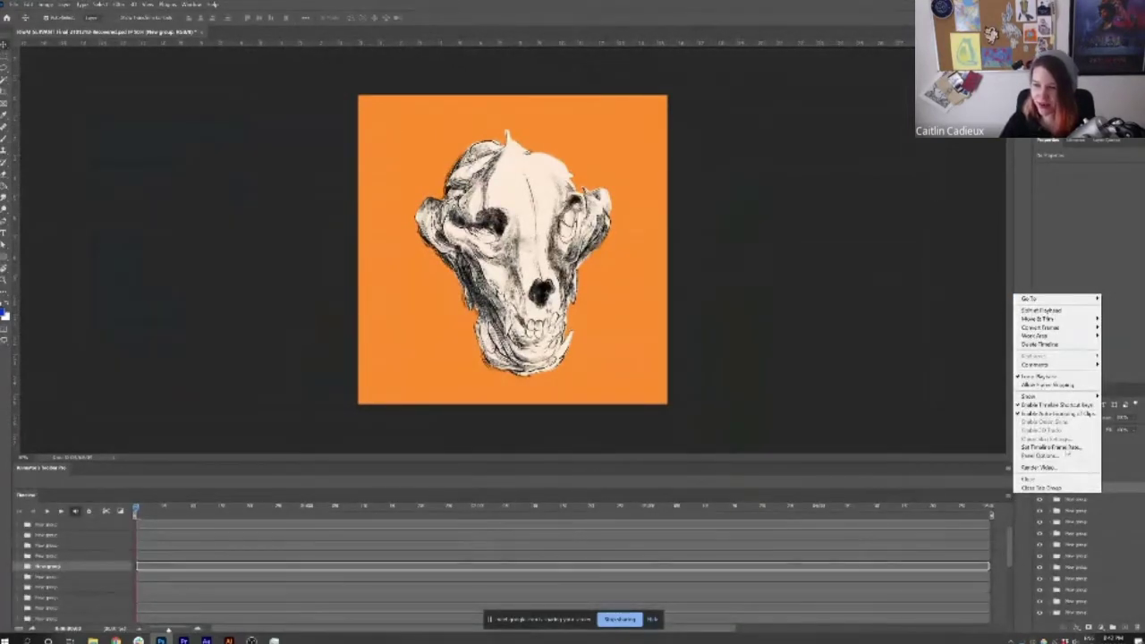
pyautogui.click(1055, 448)
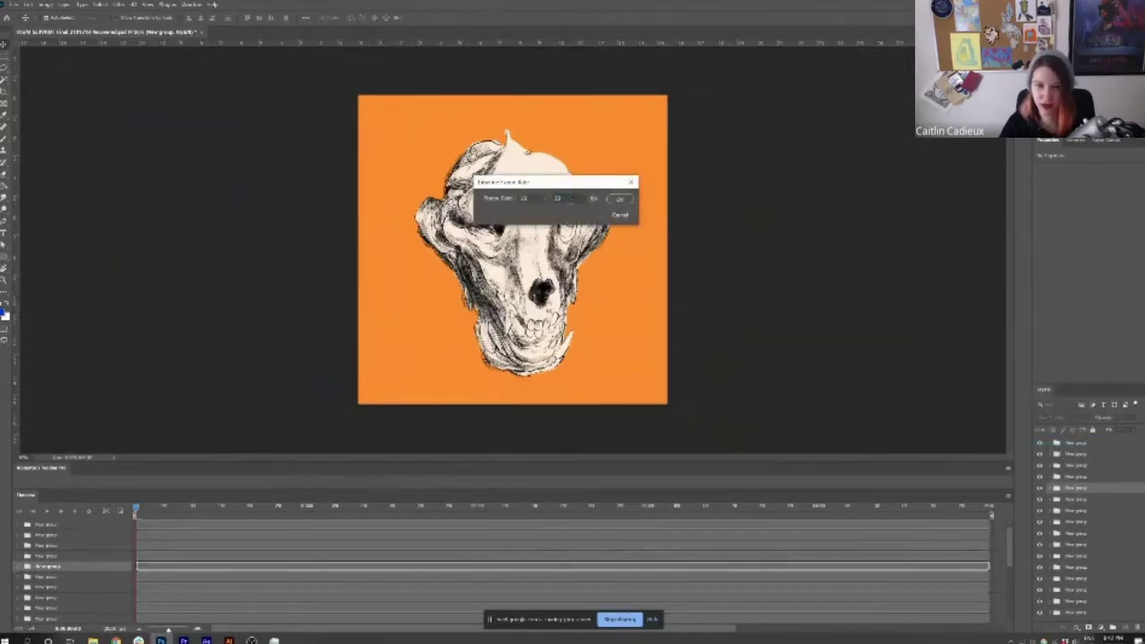
pyautogui.doubleClick(557, 198)
pyautogui.click(617, 199)
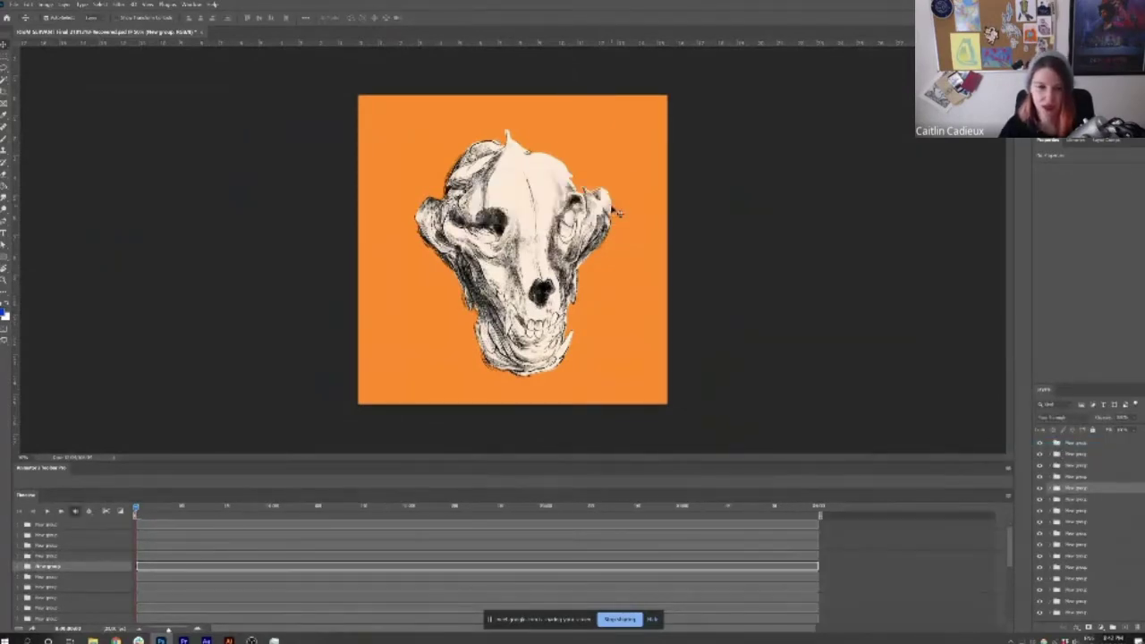
# Select the topmost frame group, shift its cream fill layer sideways on the canvas, and undo the move
pyautogui.click(1077, 444)
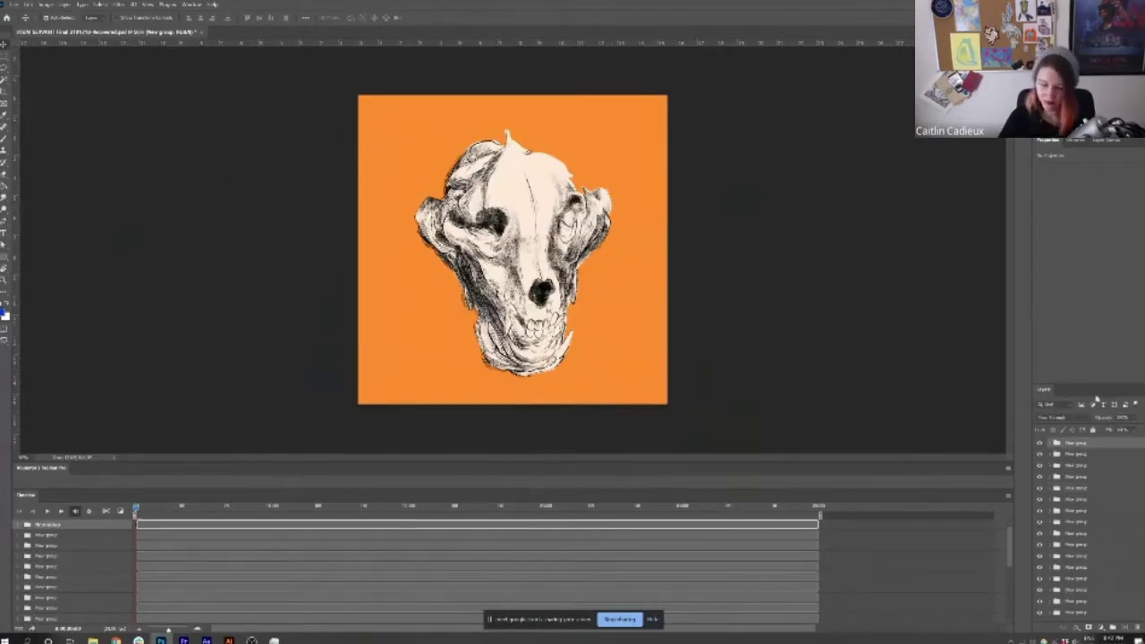
pyautogui.click(1070, 452)
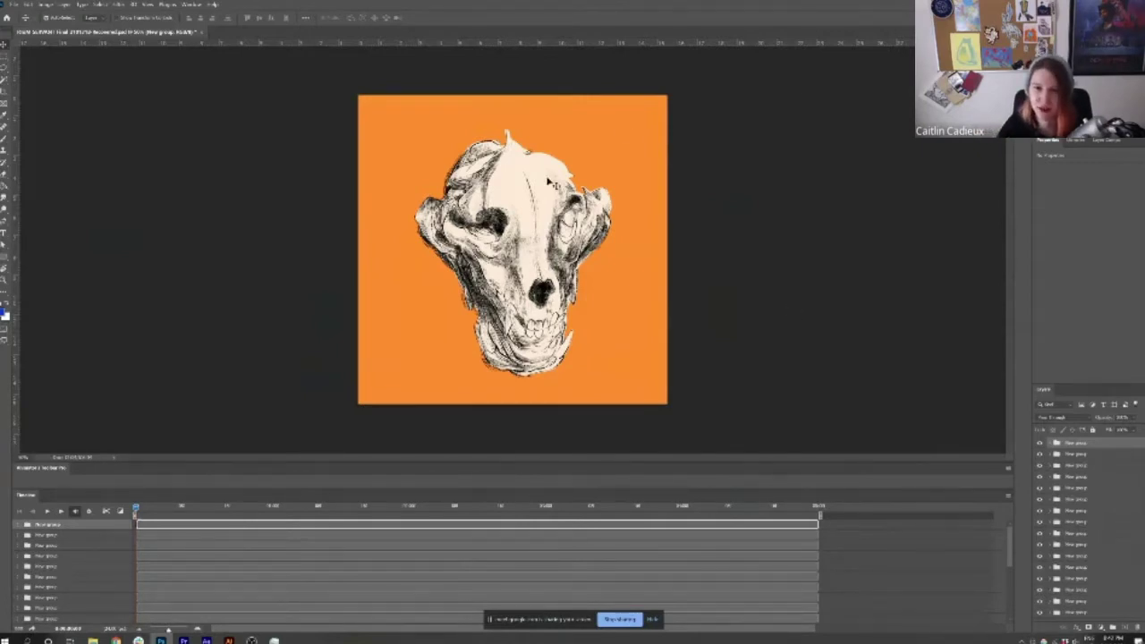
pyautogui.moveTo(524, 188); pyautogui.dragTo(567, 96)
pyautogui.moveTo(576, 155); pyautogui.dragTo(585, 199)
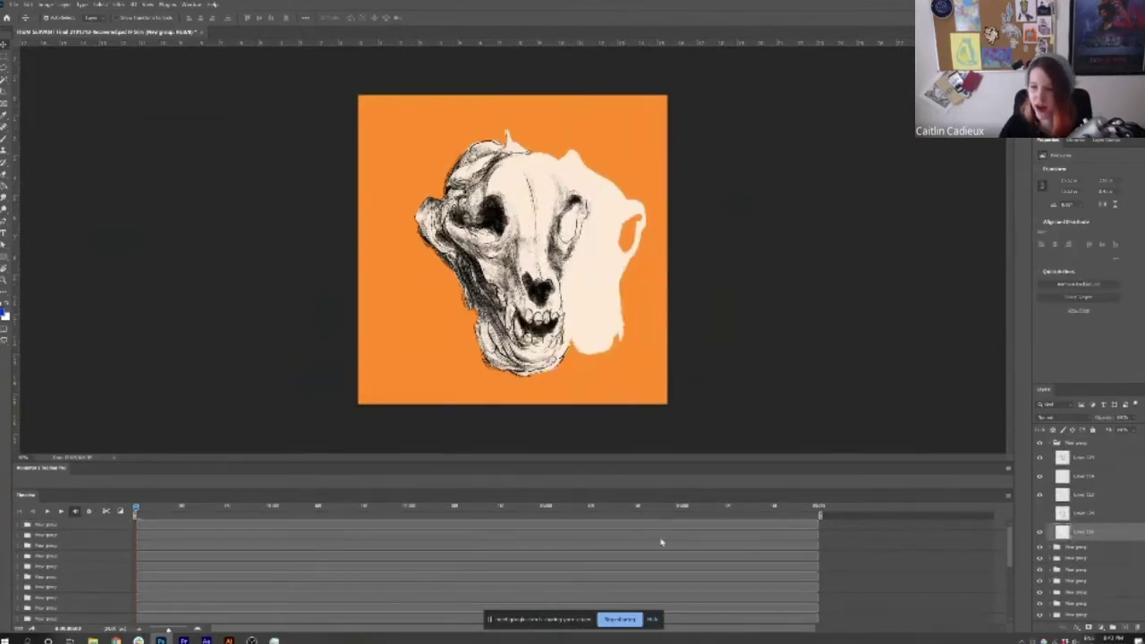
pyautogui.hotkey('ctrl', 'z')
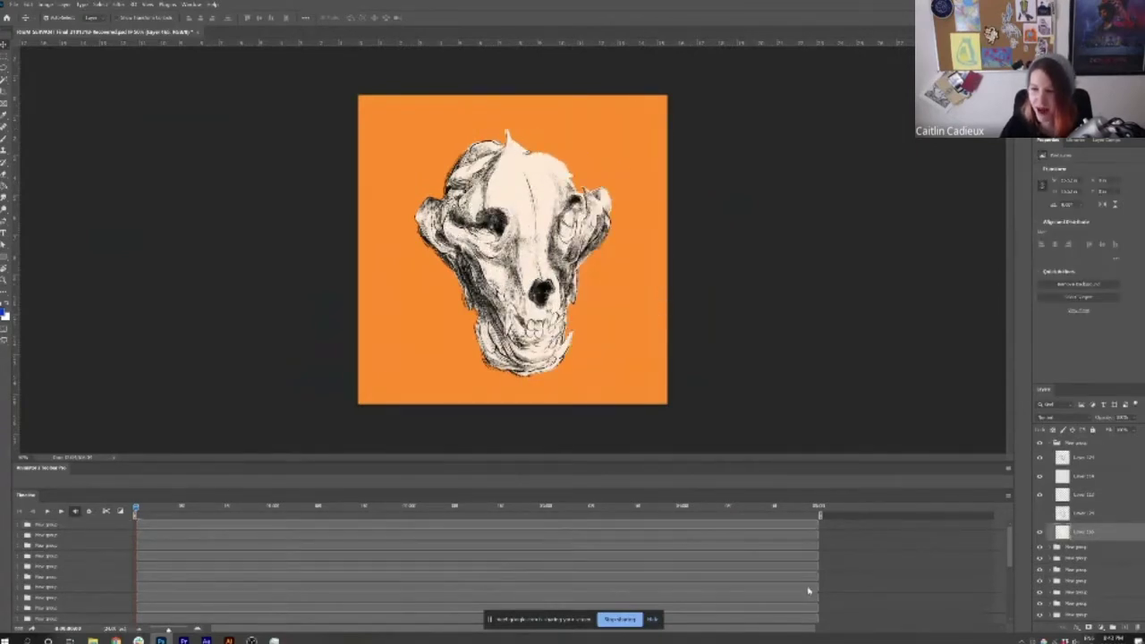
# Collapse and expand all the frame groups at once, leaving every group's layers listed, and select the top layer of the first group
pyautogui.click(1051, 444)
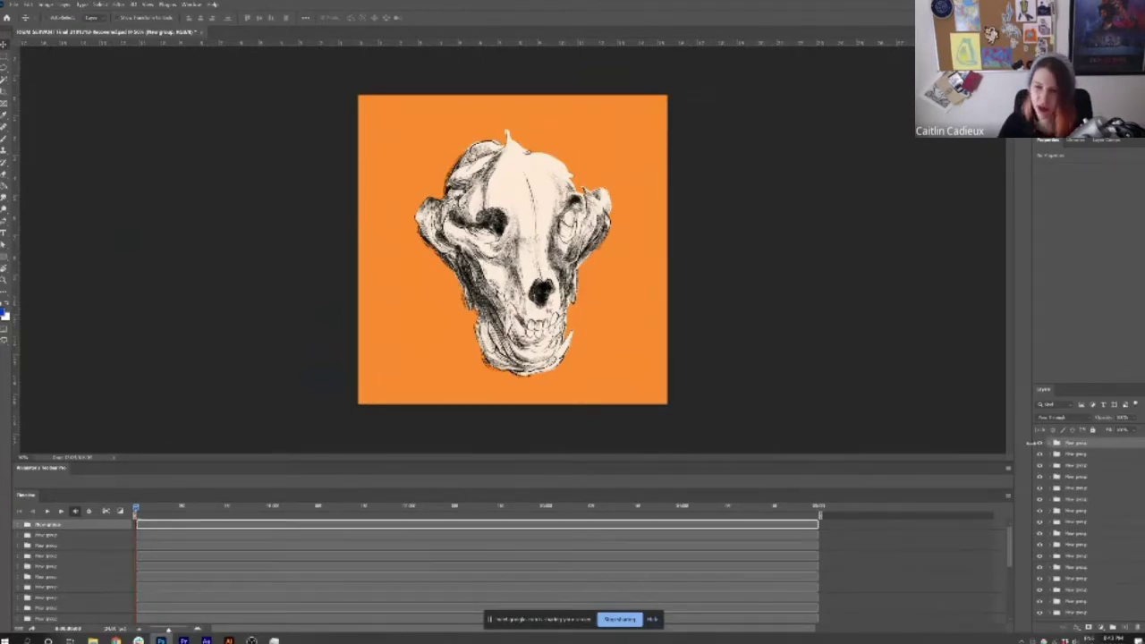
pyautogui.click(1051, 444)
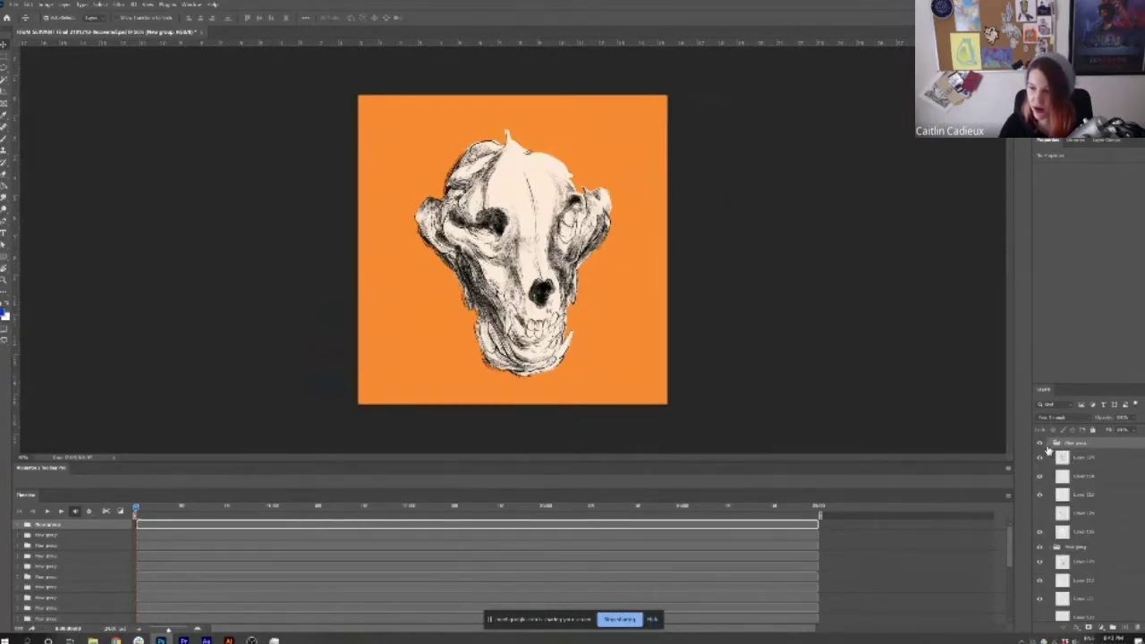
pyautogui.scroll(1, 1085, 479)
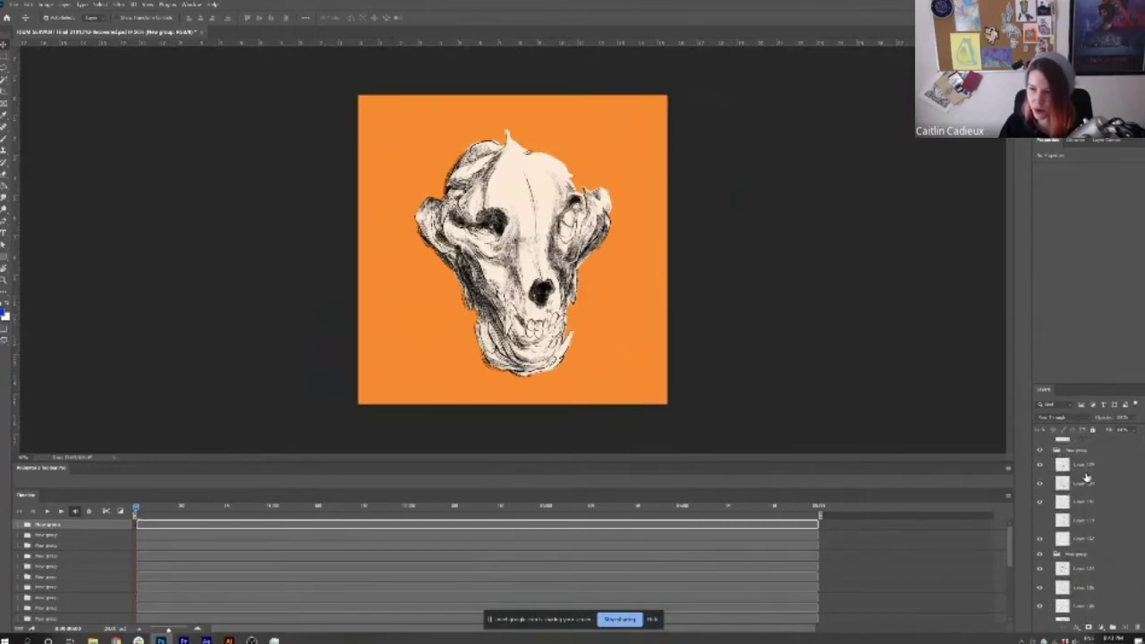
pyautogui.click(1048, 462)
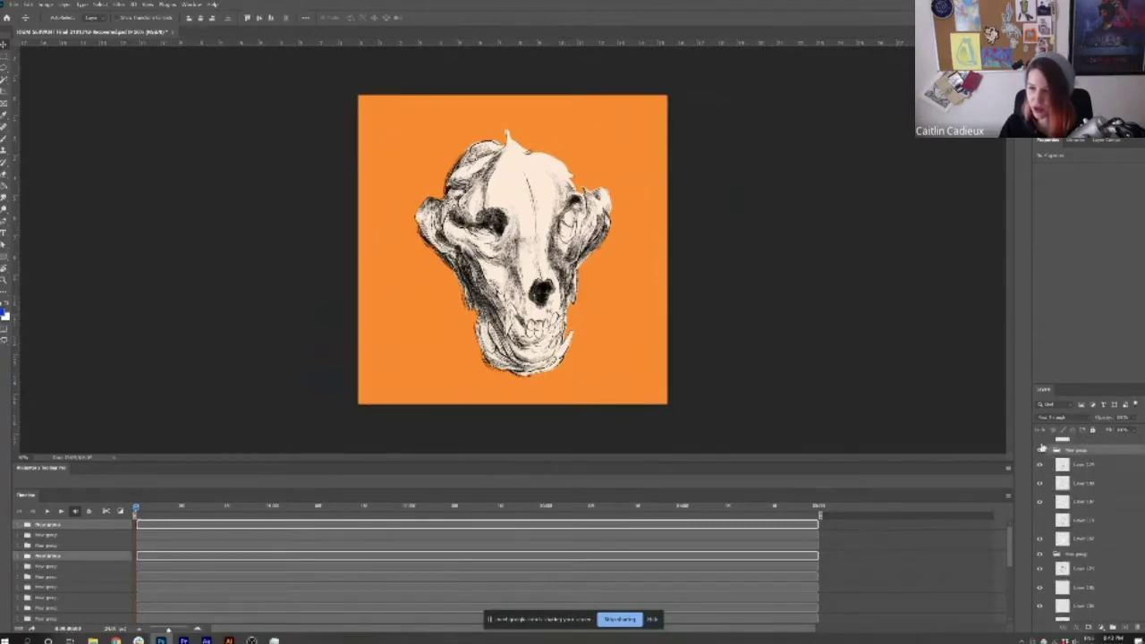
pyautogui.click(1051, 448)
pyautogui.keyDown('ctrl'); pyautogui.click(1053, 449); pyautogui.keyUp('ctrl')
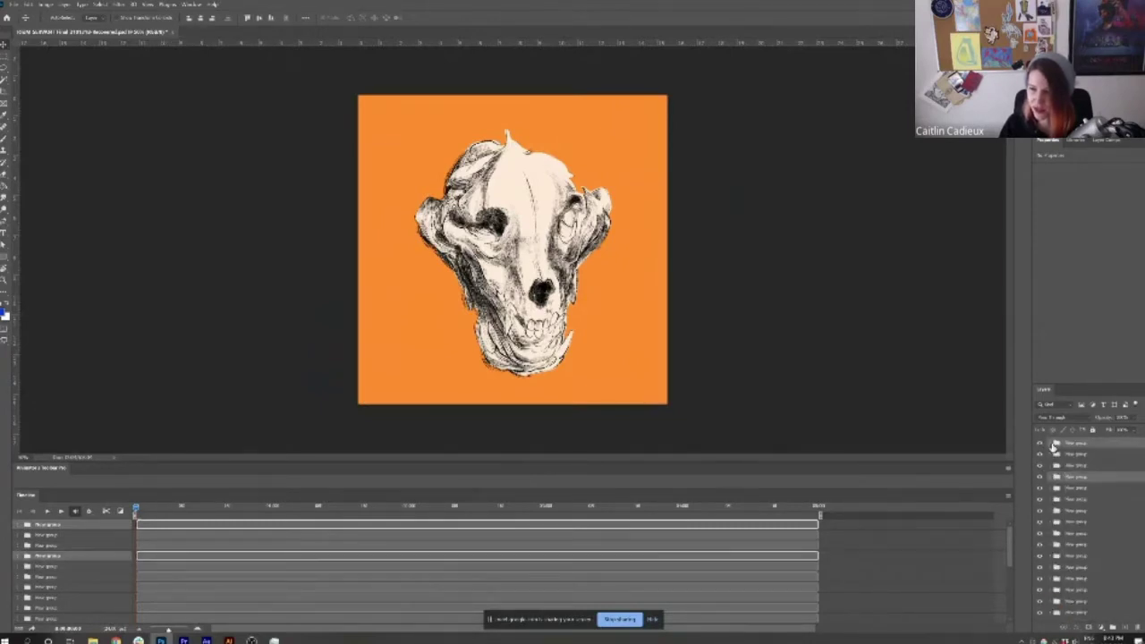
pyautogui.keyDown('ctrl'); pyautogui.click(1055, 444); pyautogui.keyUp('ctrl')
pyautogui.click(1105, 463)
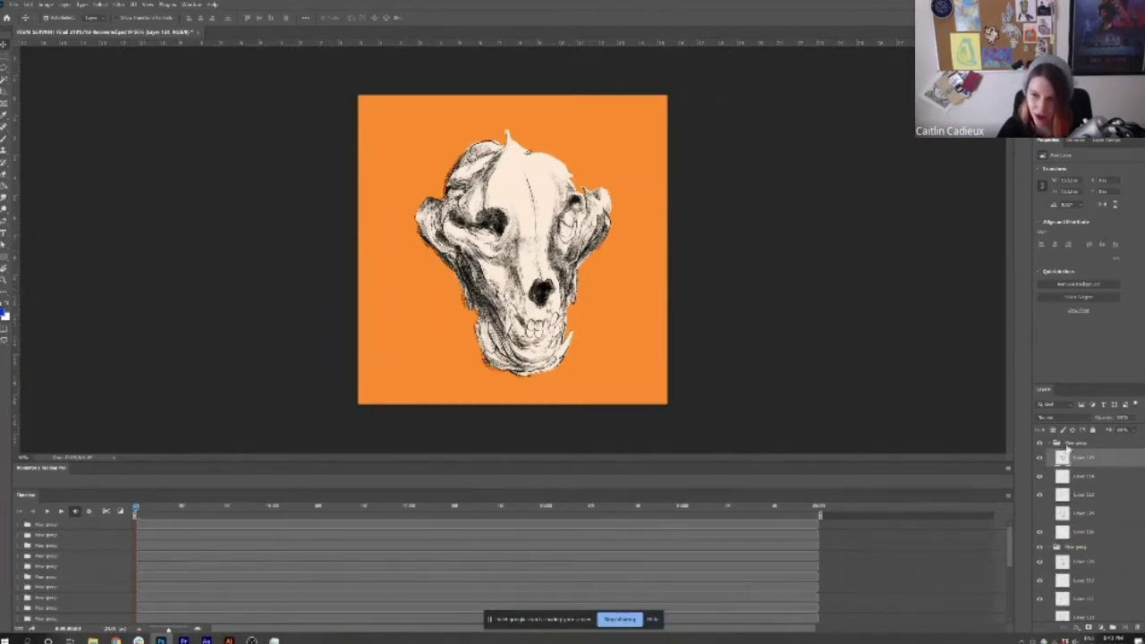
# Select the cream fill layer at the bottom of the topmost frame group, test-move it on the canvas, and undo the move
pyautogui.click(1087, 560)
pyautogui.scroll(-3, 1084, 576)
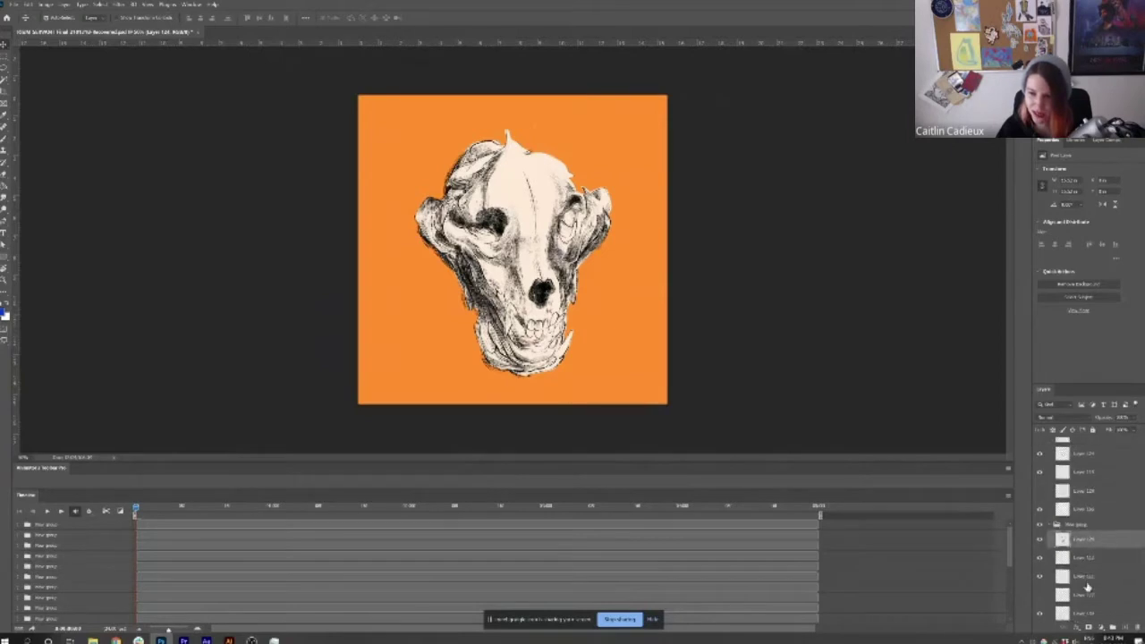
pyautogui.scroll(-3, 1084, 594)
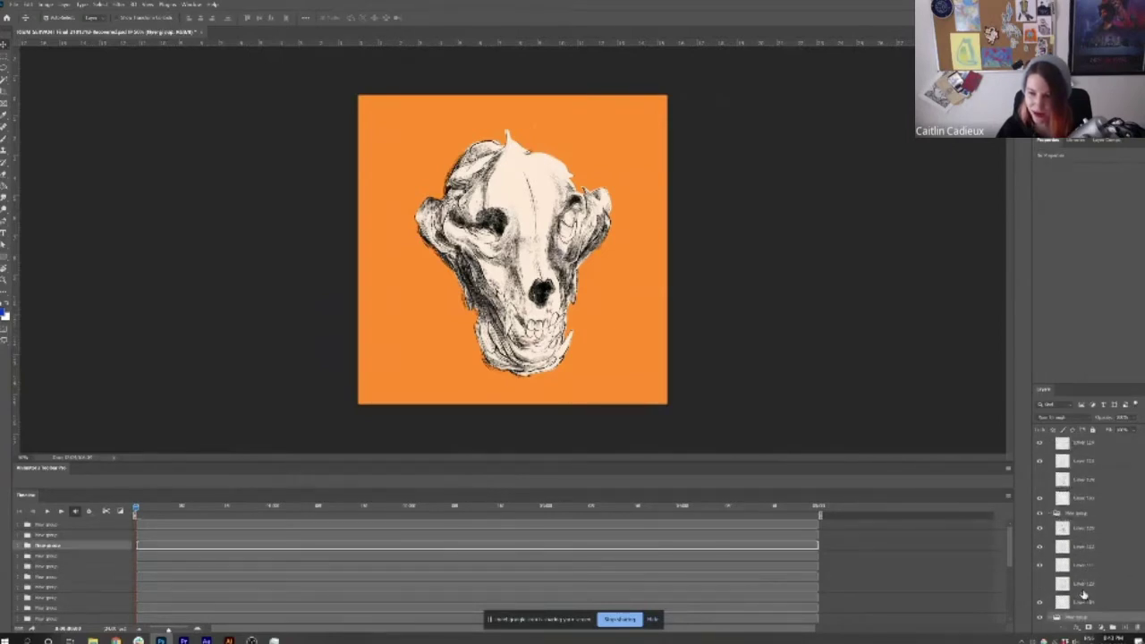
pyautogui.click(1080, 532)
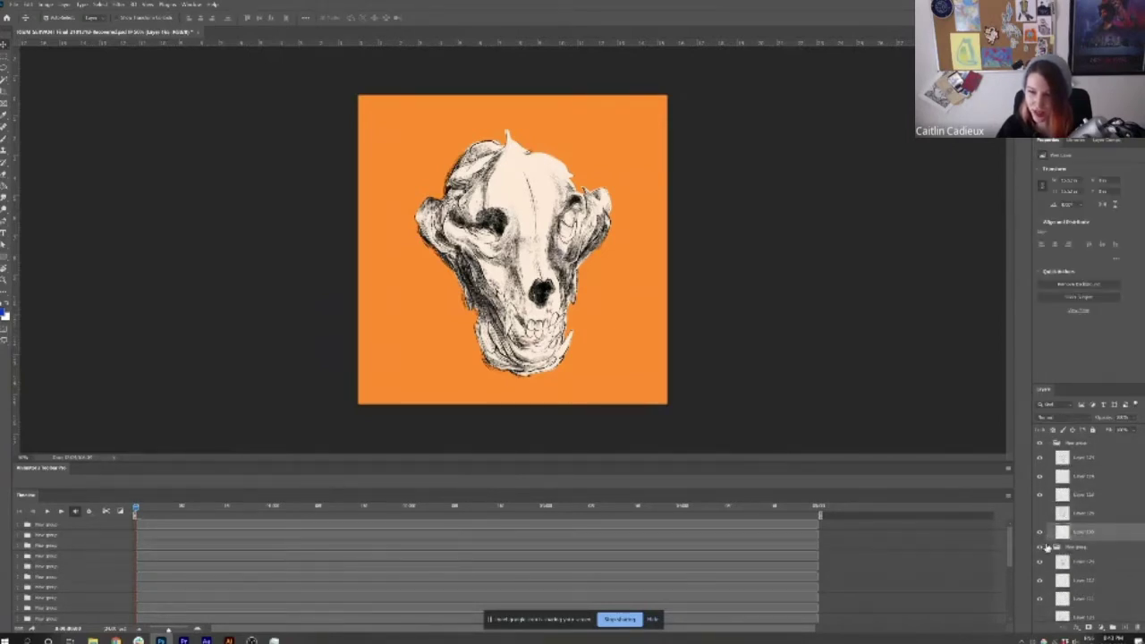
pyautogui.moveTo(537, 184)
pyautogui.mouseDown()
pyautogui.moveTo(617, 107)
pyautogui.moveTo(584, 150)
pyautogui.mouseUp()
pyautogui.hotkey('ctrl', 'z')
# Add the bottom cream fill layer of every frame group to the selection and move them all out to the top of the layer stack
pyautogui.scroll(2, 1086, 554)
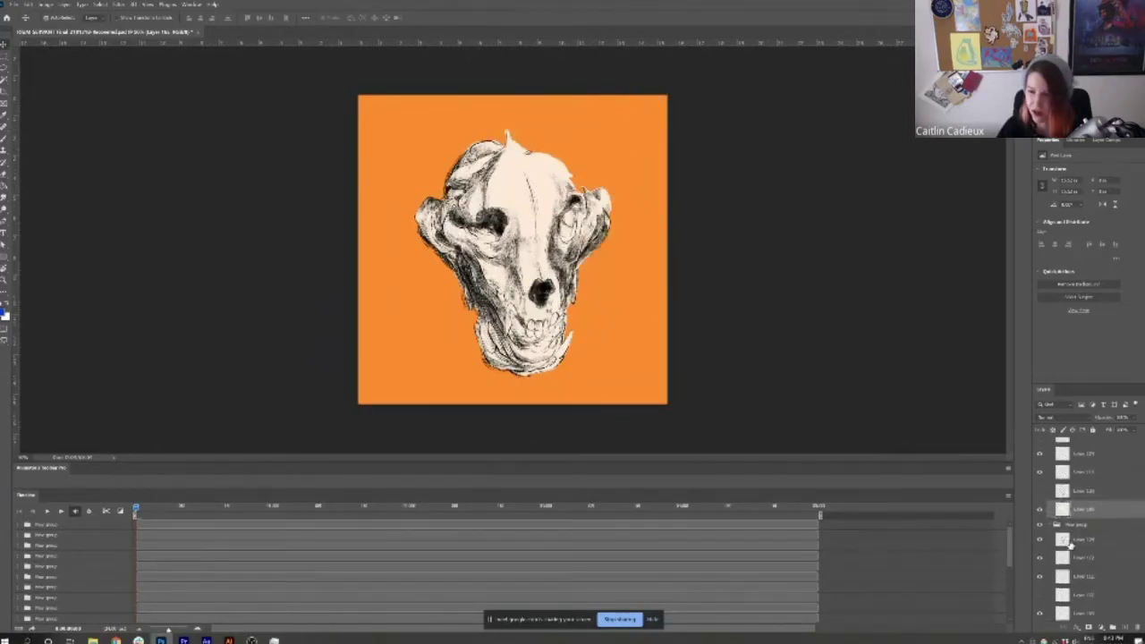
pyautogui.scroll(2, 1086, 570)
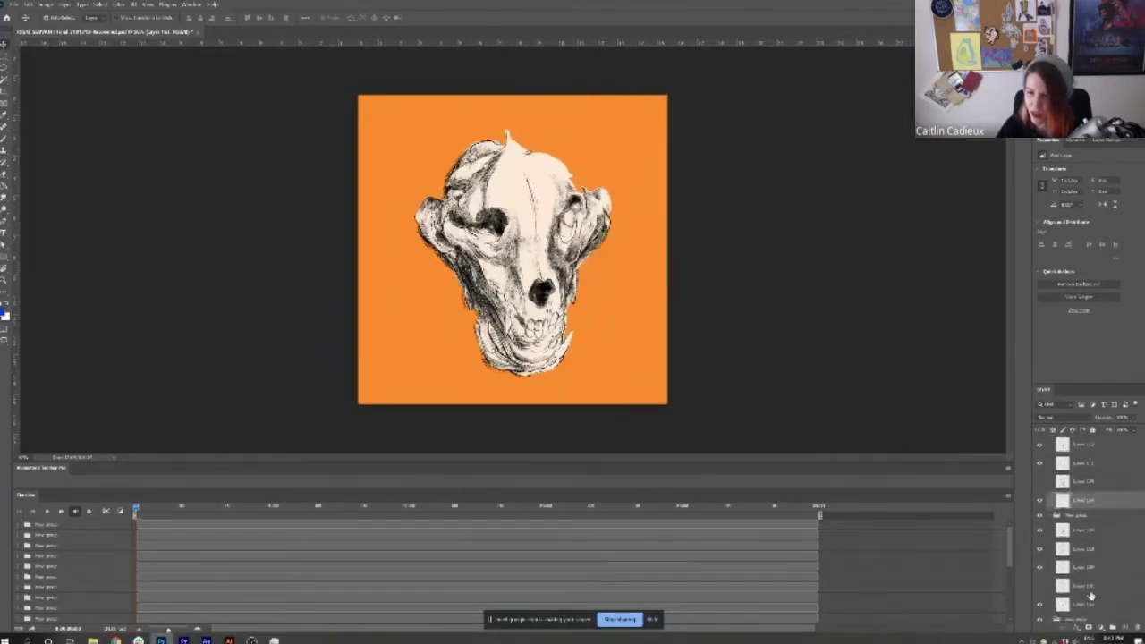
pyautogui.scroll(-6, 1080, 583)
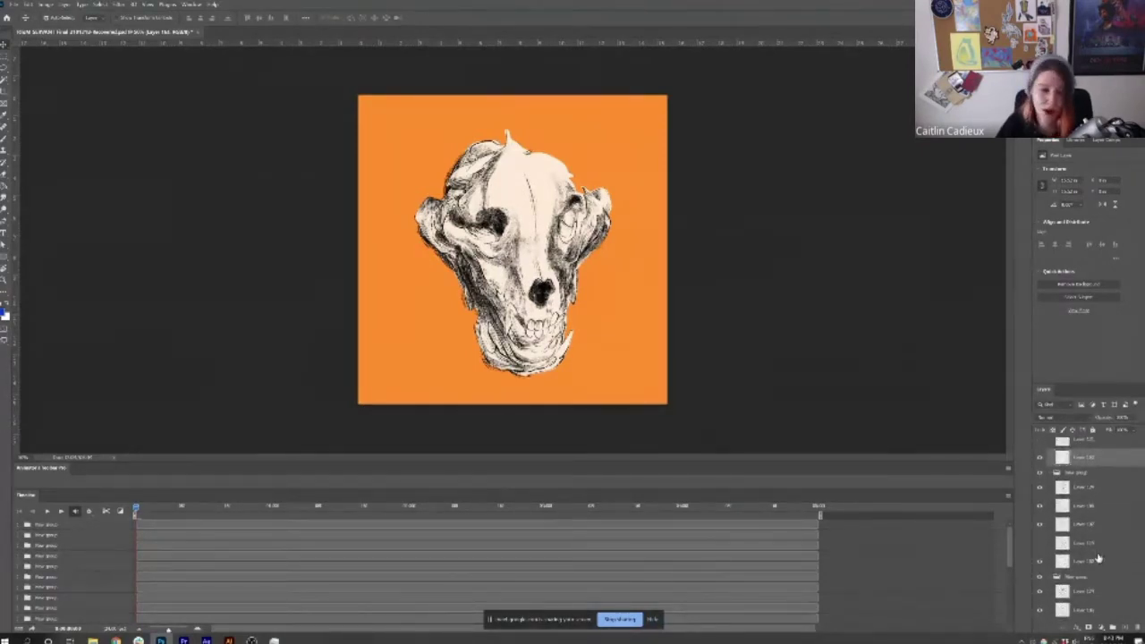
pyautogui.scroll(-2, 1092, 541)
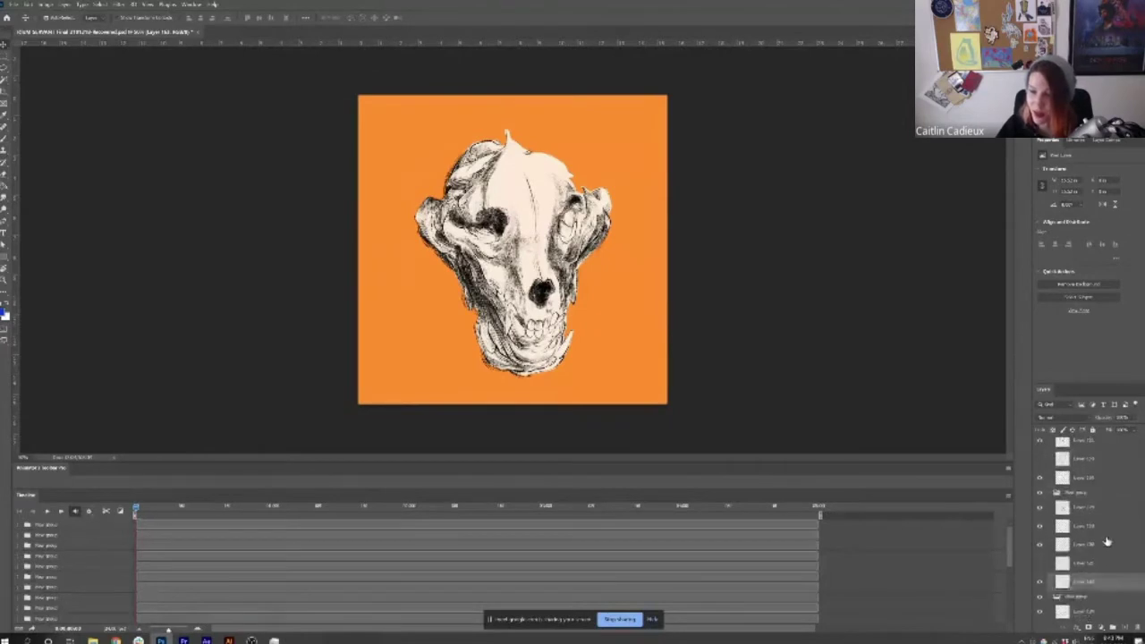
pyautogui.click(1088, 533)
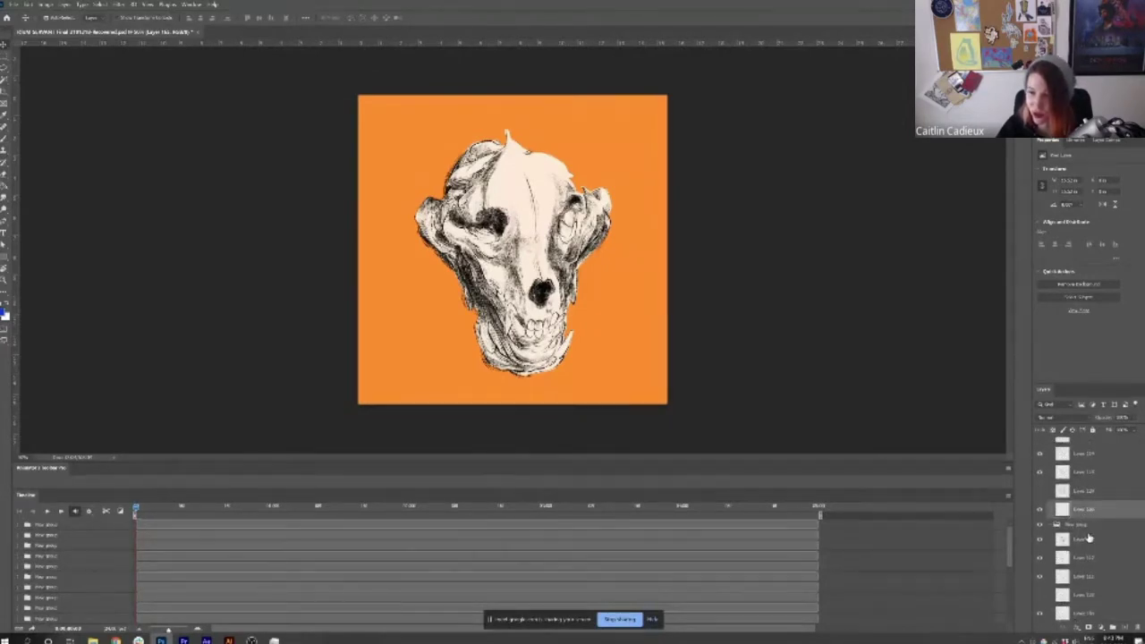
pyautogui.scroll(-2, 1086, 564)
pyautogui.scroll(-1, 1081, 585)
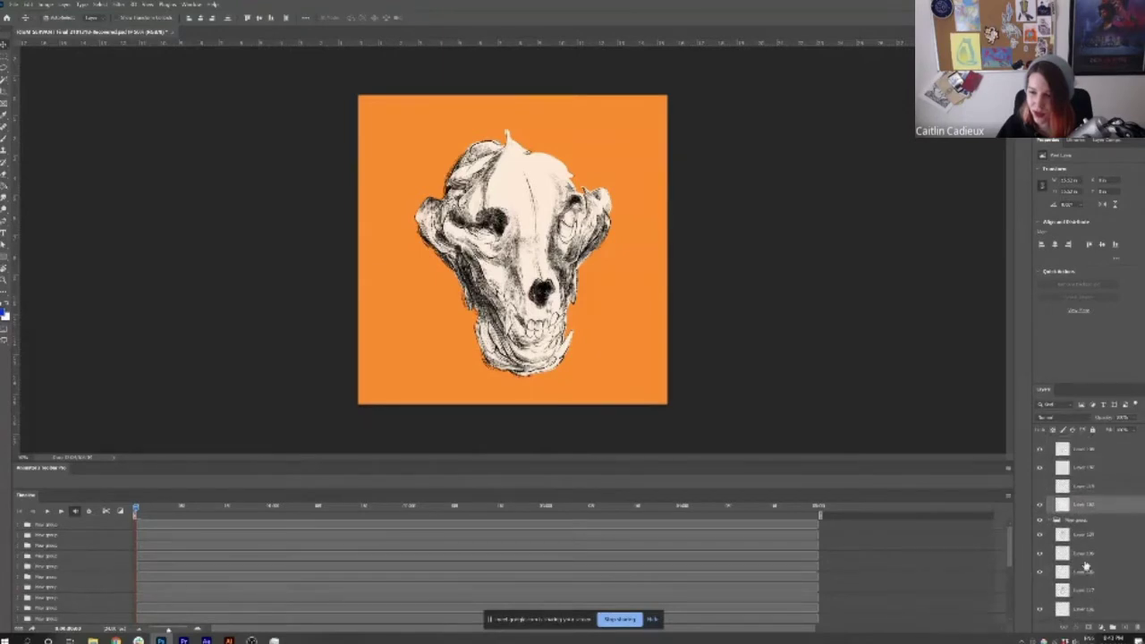
pyautogui.scroll(2, 1082, 575)
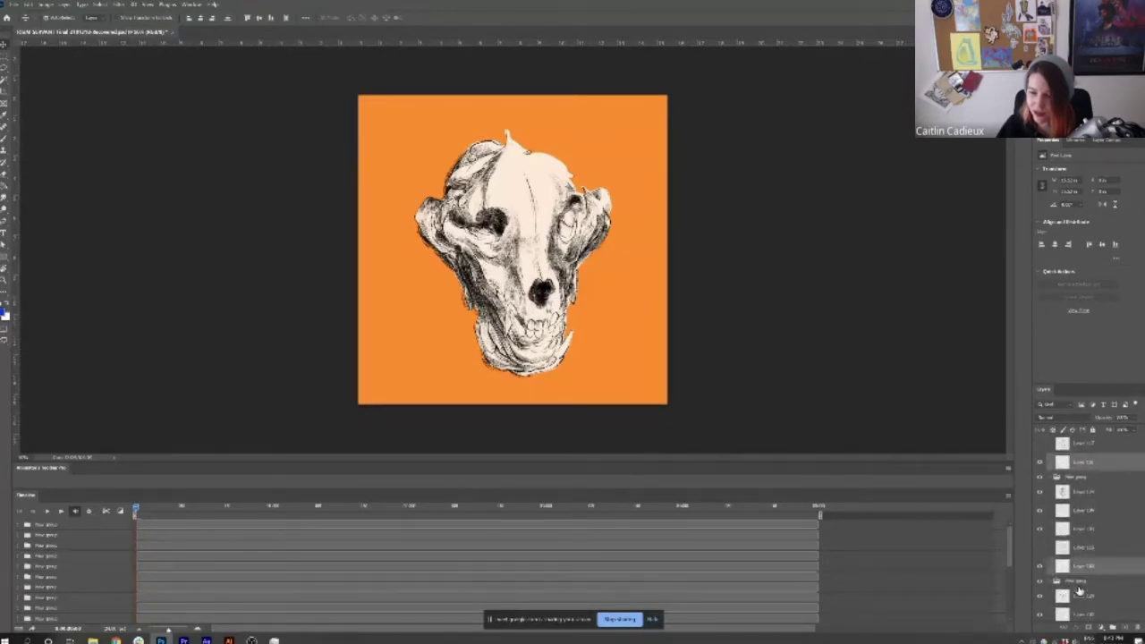
pyautogui.scroll(3, 1079, 590)
pyautogui.scroll(3, 1080, 579)
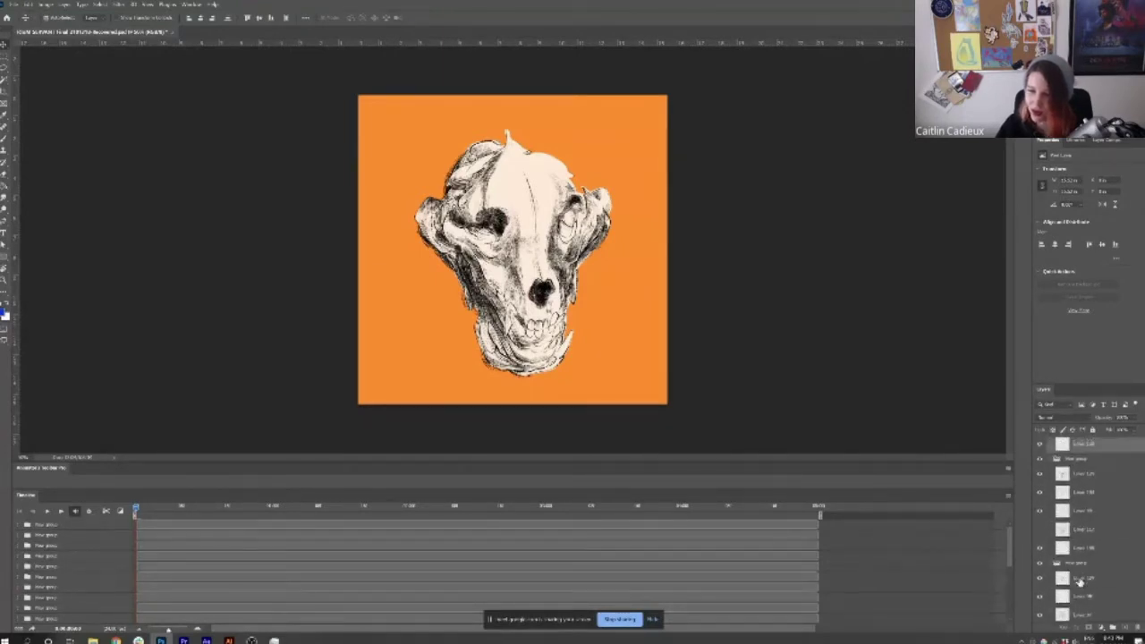
pyautogui.scroll(5, 1086, 535)
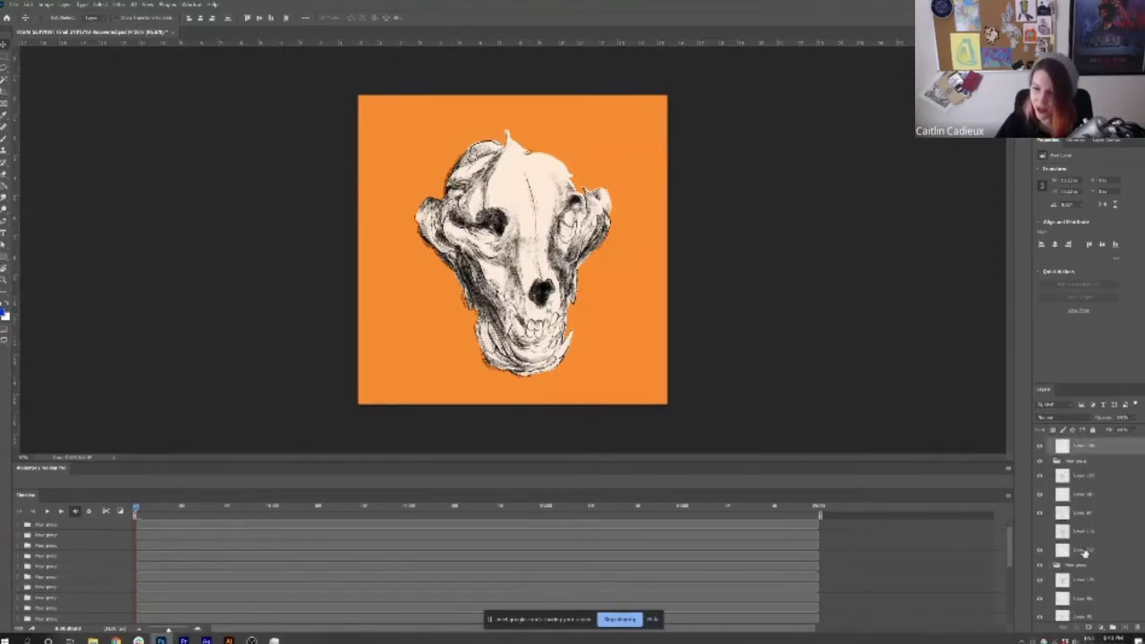
pyautogui.scroll(3, 1084, 553)
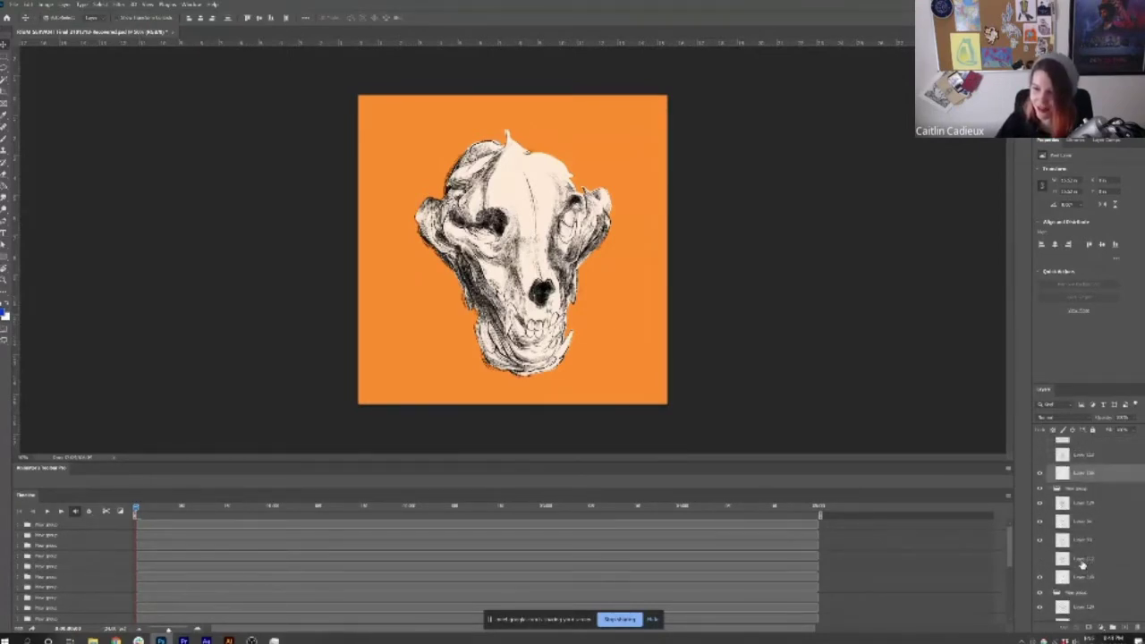
pyautogui.scroll(3, 1082, 579)
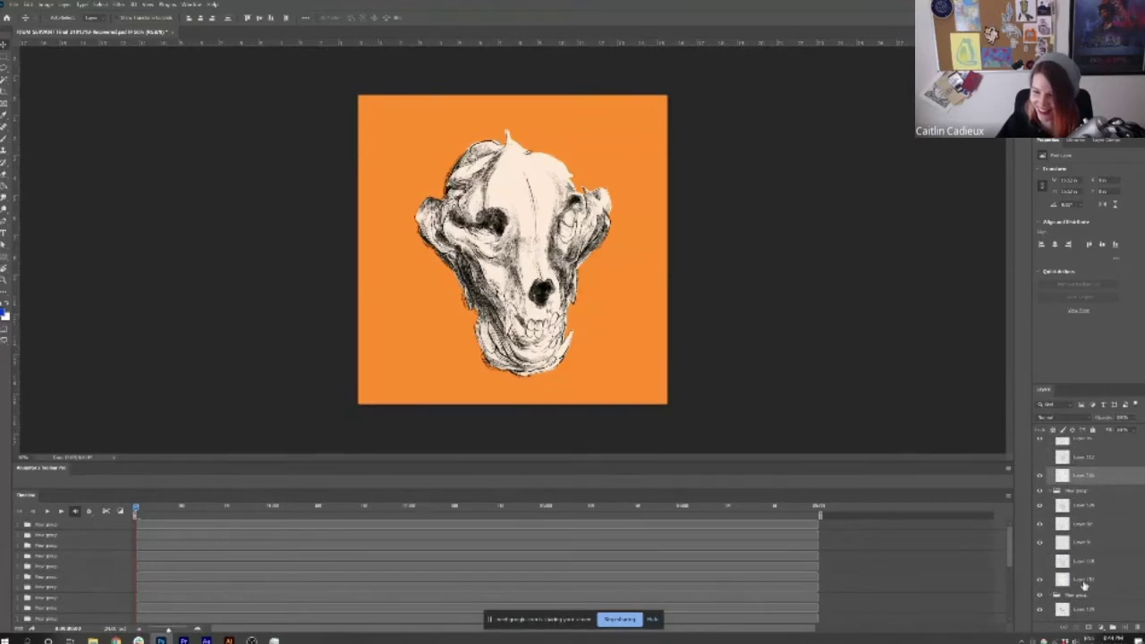
pyautogui.scroll(4, 1083, 586)
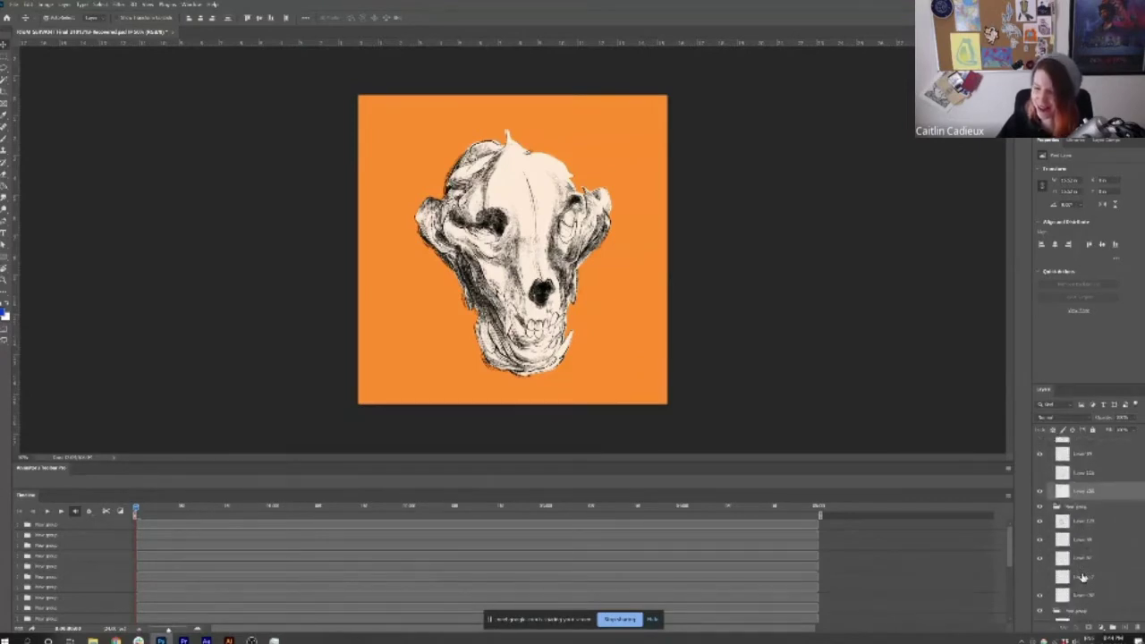
pyautogui.scroll(-3, 1083, 573)
pyautogui.scroll(-3, 1084, 569)
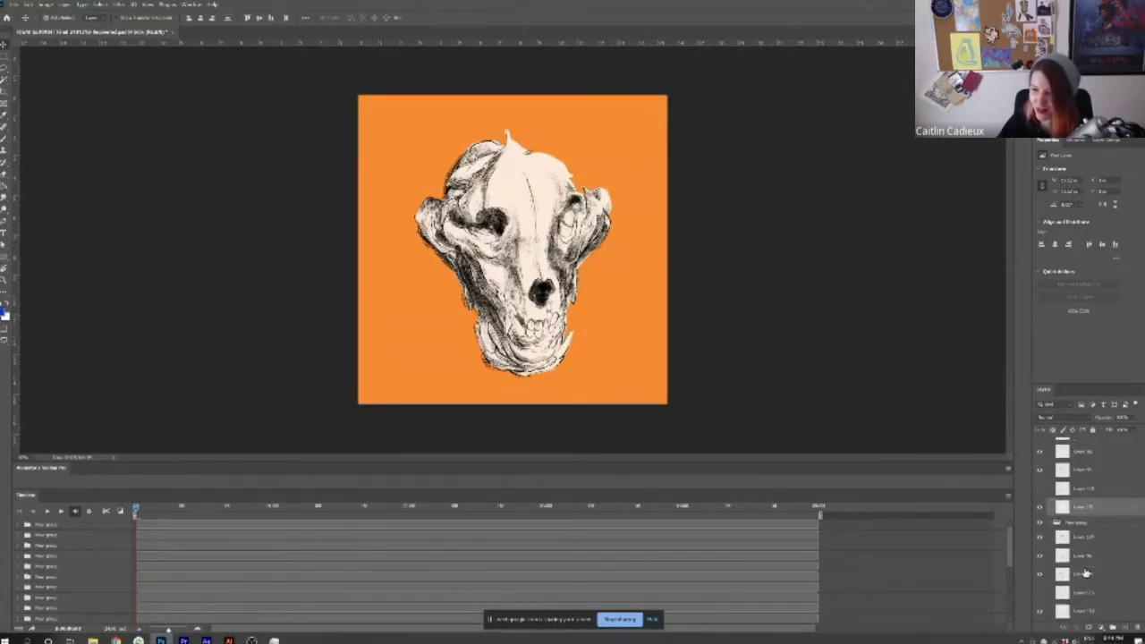
pyautogui.scroll(-3, 1085, 568)
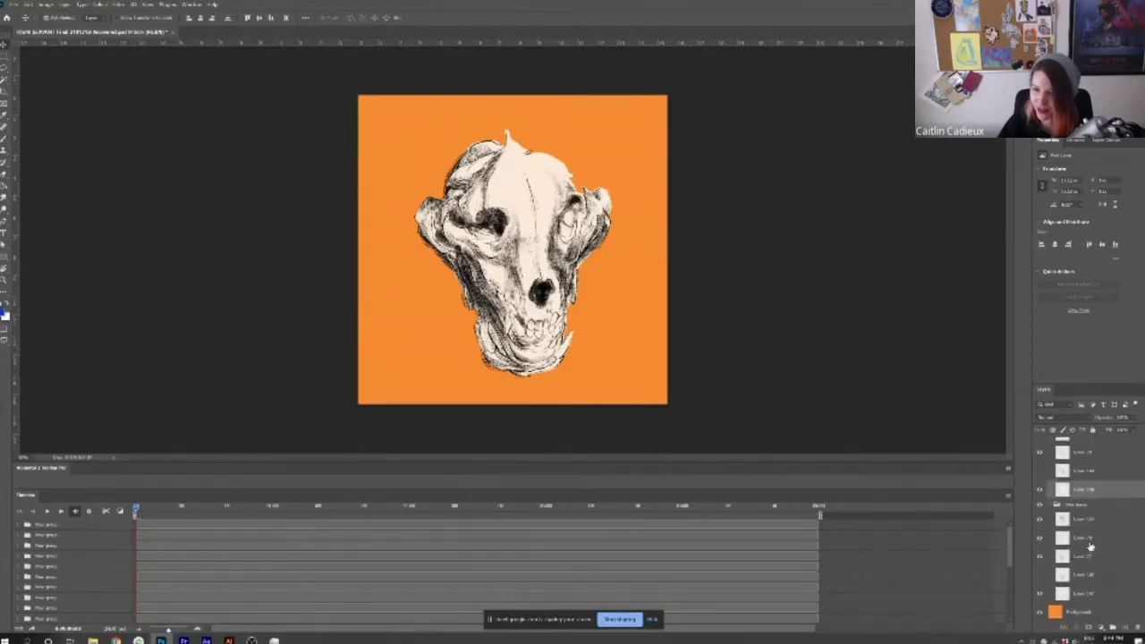
pyautogui.keyDown('ctrl'); pyautogui.click(1086, 592); pyautogui.keyUp('ctrl')
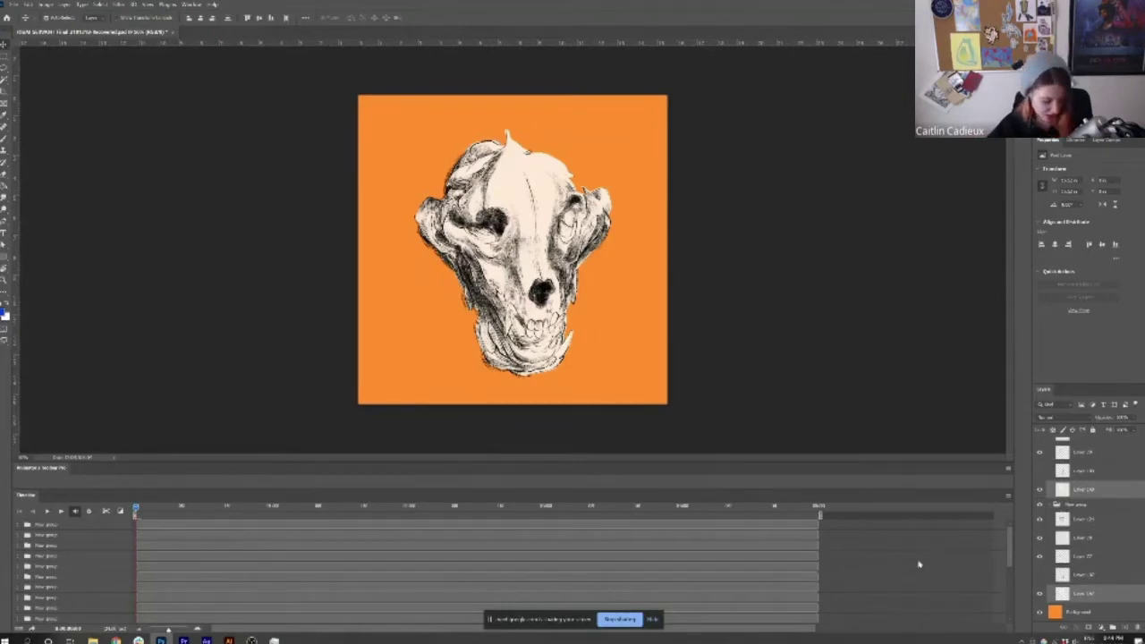
pyautogui.press('Delete')
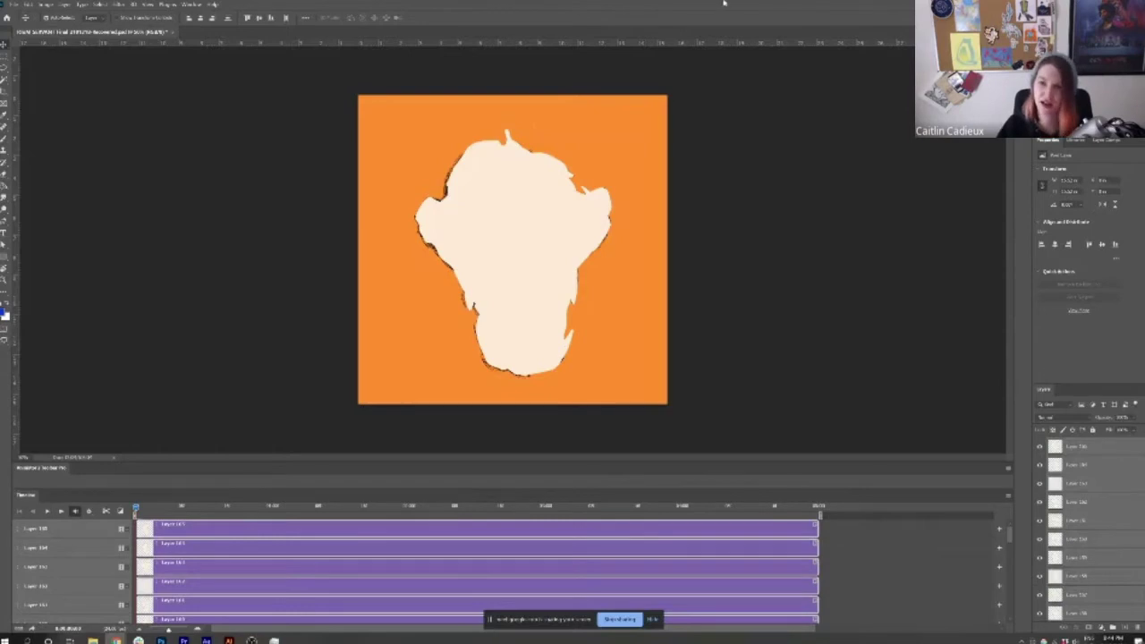
# Check the stack below the extracted fill layers and collapse all the frame groups at once
pyautogui.click(1084, 547)
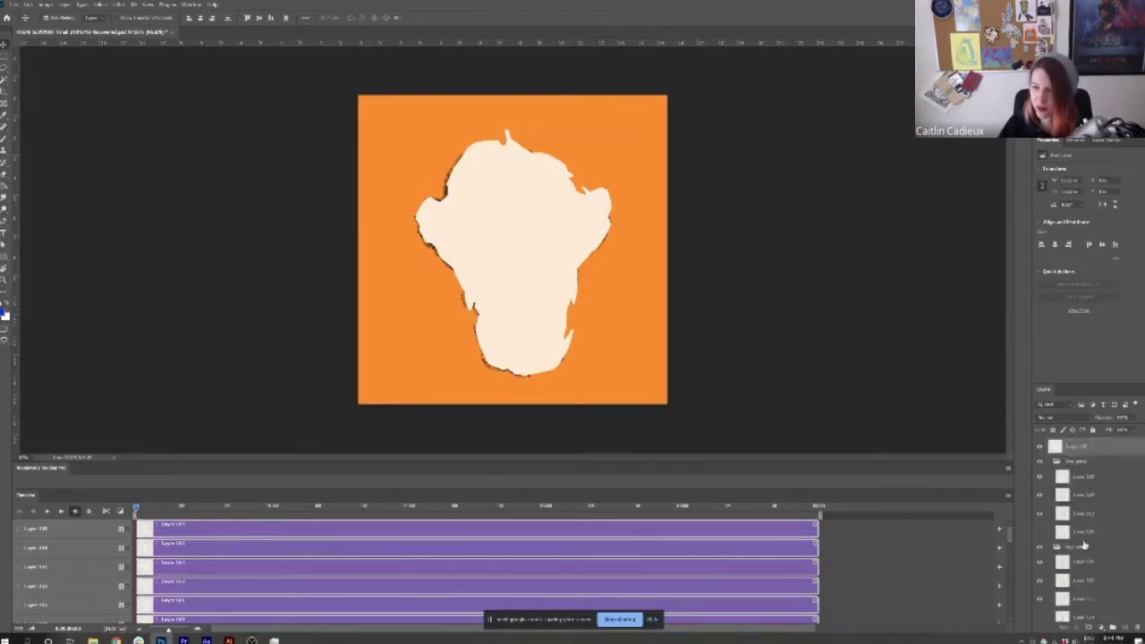
pyautogui.click(1052, 520)
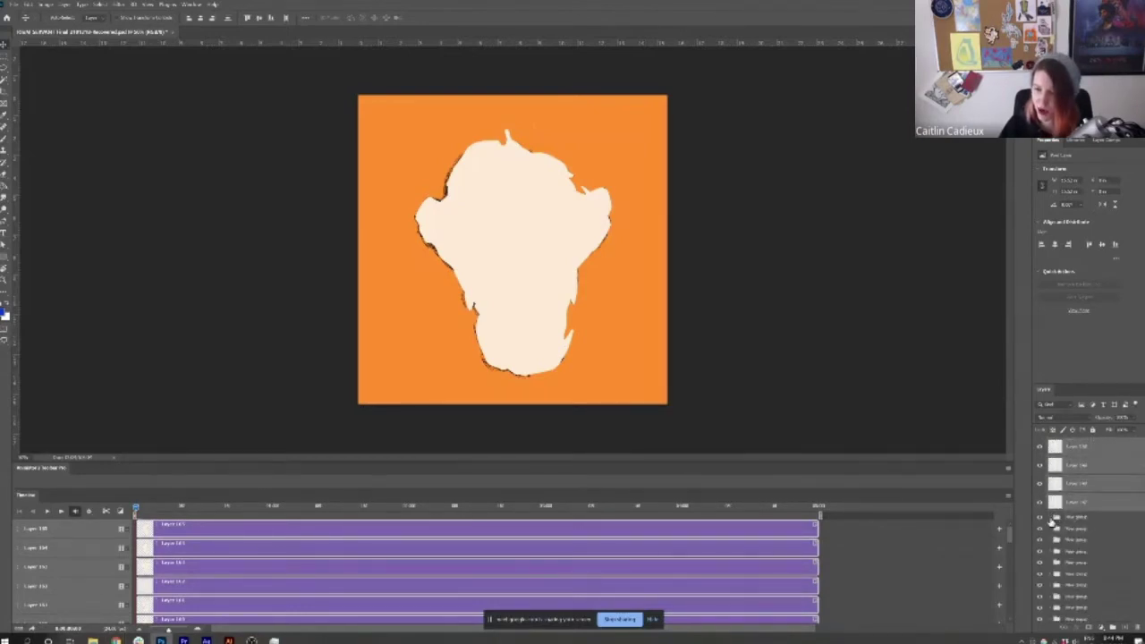
pyautogui.click(1053, 519)
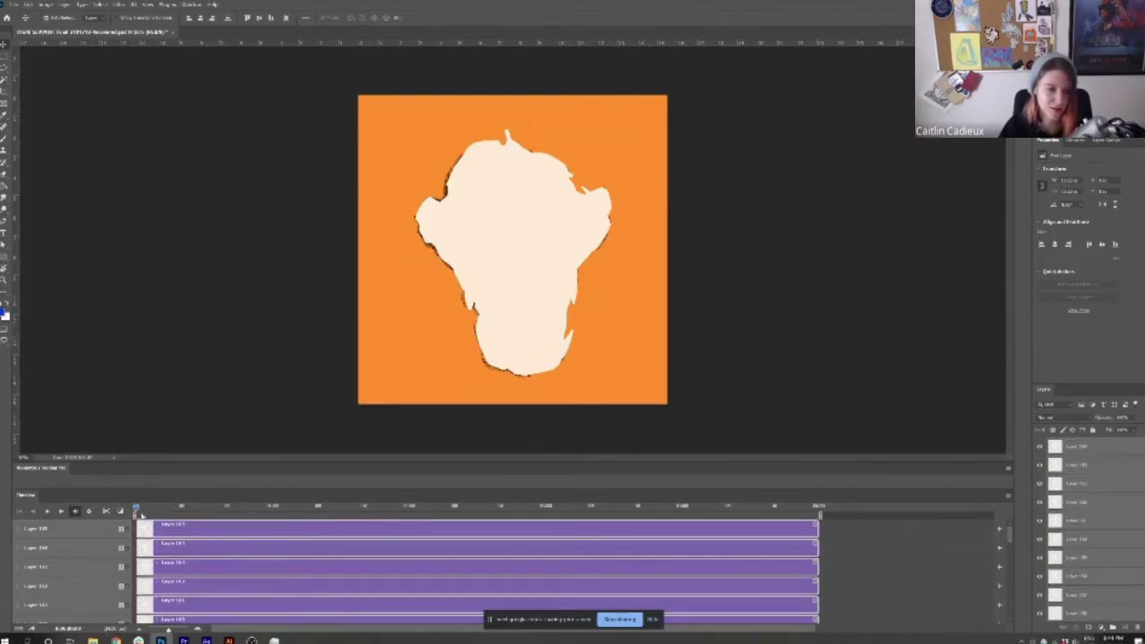
# Scrub the timeline briefly, return the playhead to the start, and select the topmost cream fill layer's clip
pyautogui.click(178, 508)
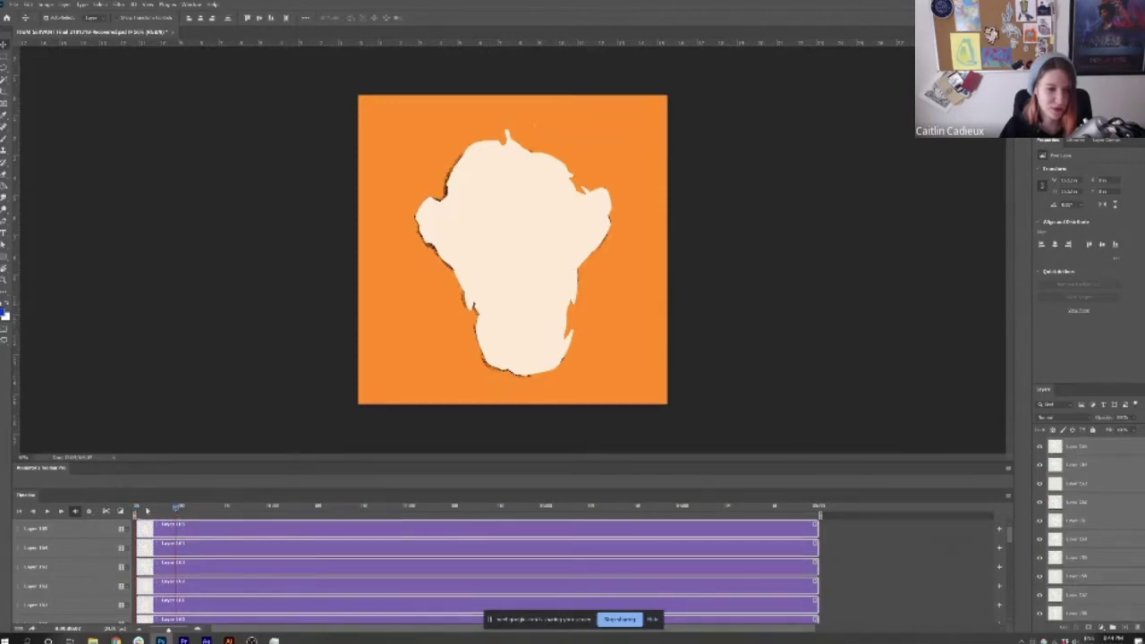
pyautogui.moveTo(178, 509); pyautogui.dragTo(135, 511)
pyautogui.click(157, 530)
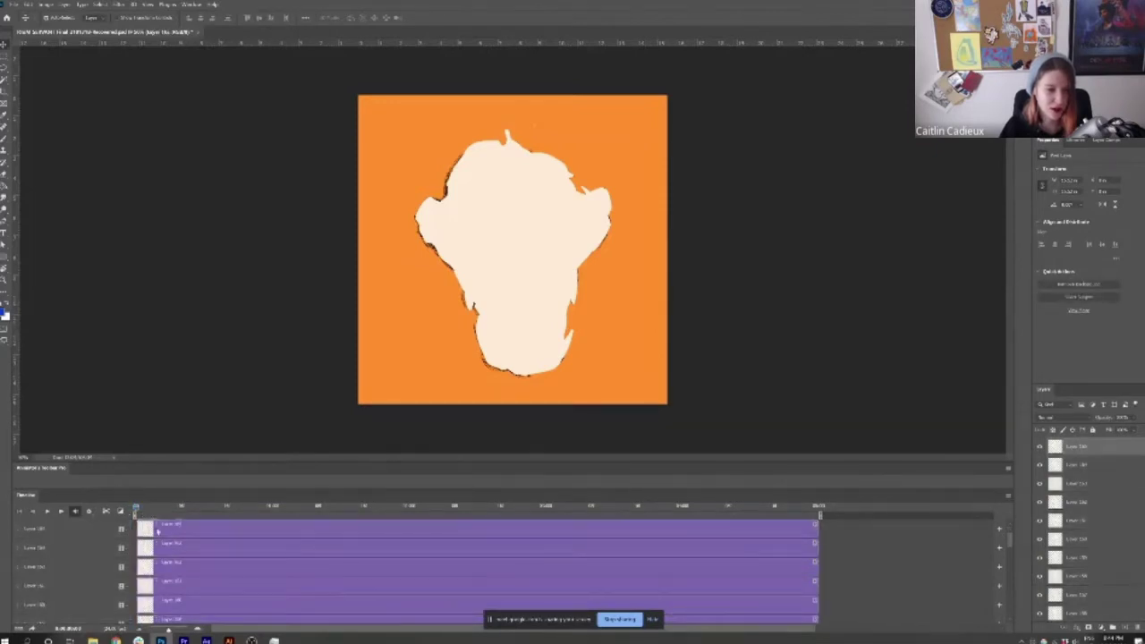
pyautogui.scroll(-5, 170, 563)
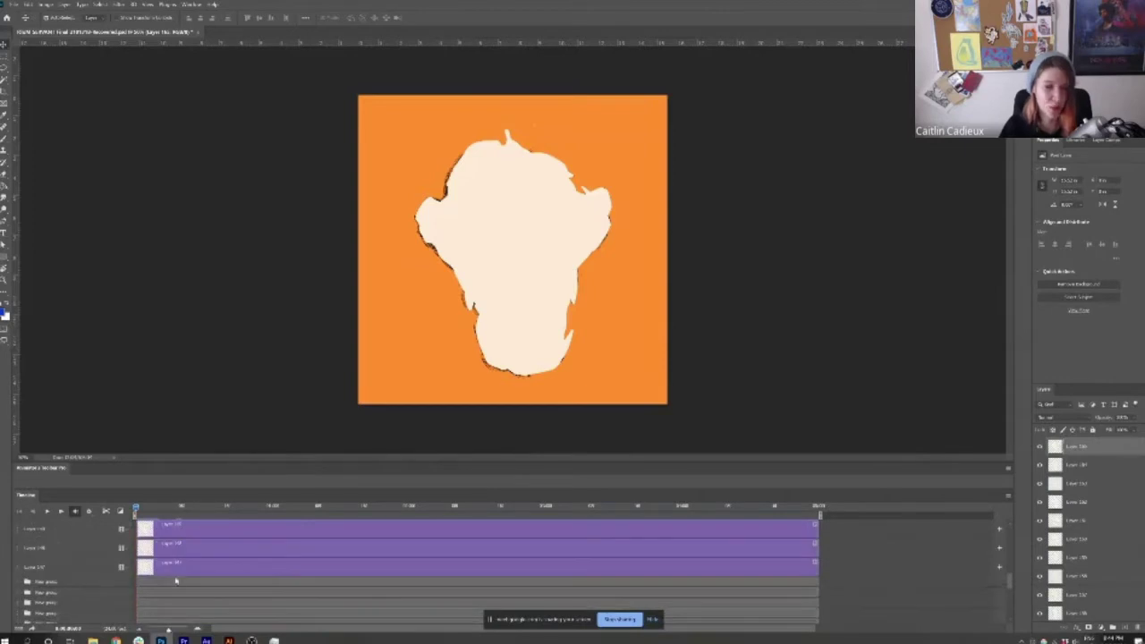
pyautogui.scroll(3, 214, 572)
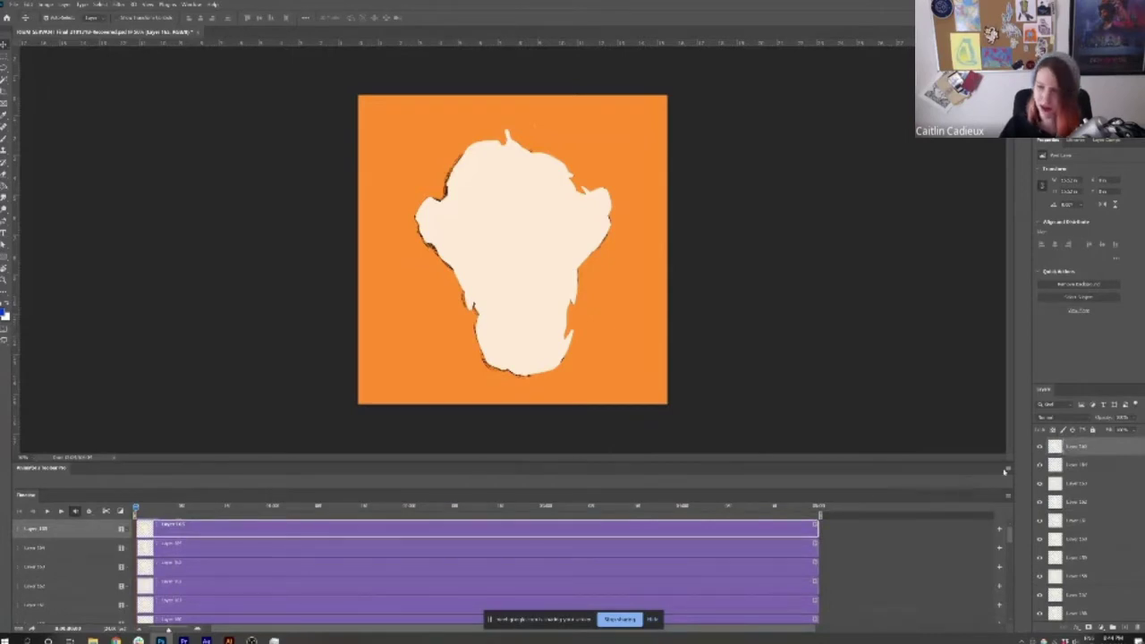
# Close the blank Animator's Toolbar Pro extension and reopen it
pyautogui.click(1005, 471)
pyautogui.click(1040, 524)
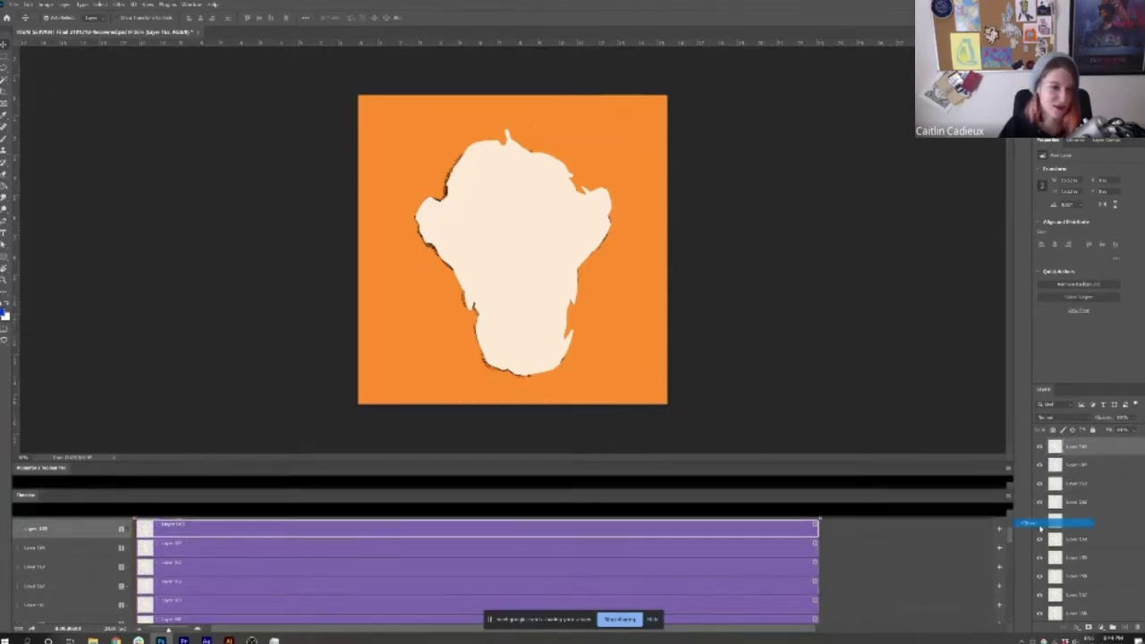
pyautogui.click(198, 5)
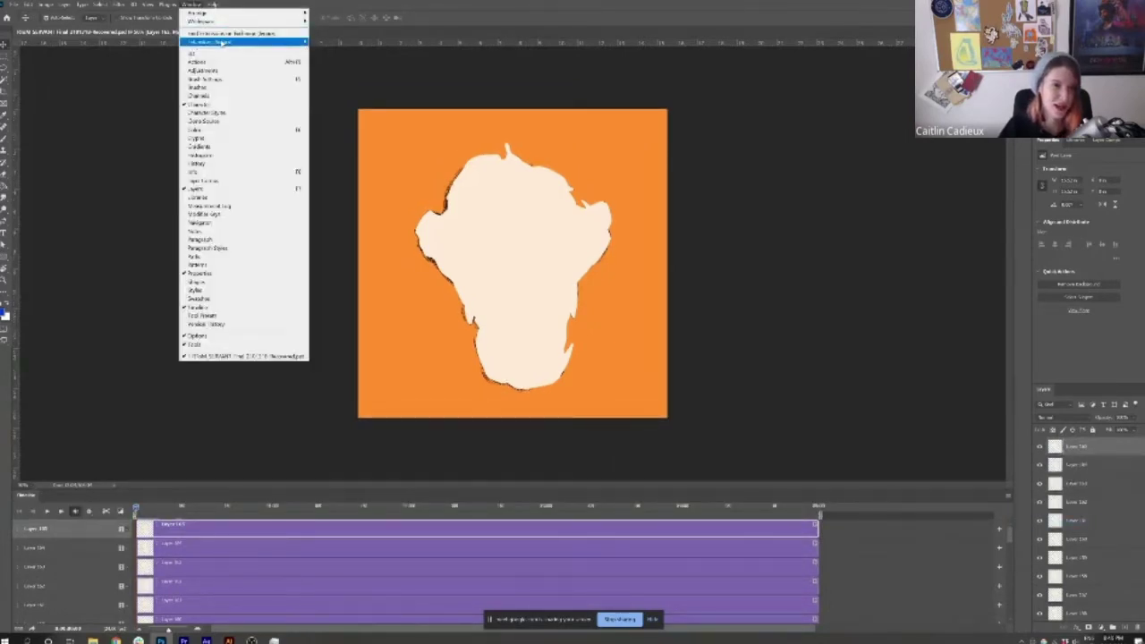
pyautogui.moveTo(221, 42)
pyautogui.click(345, 62)
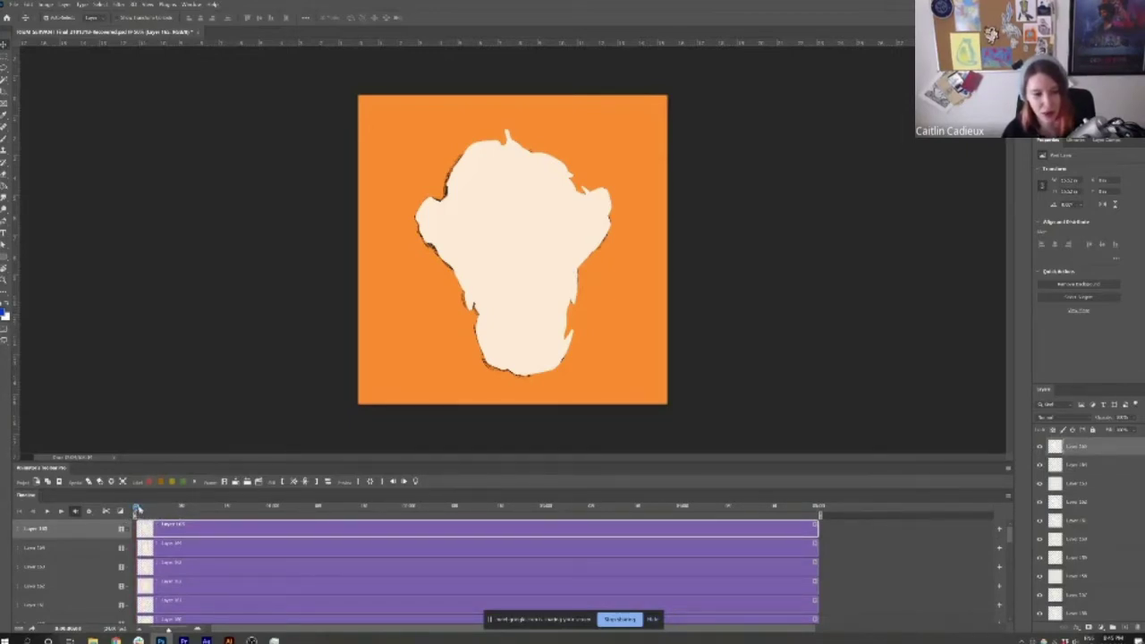
pyautogui.click(139, 511)
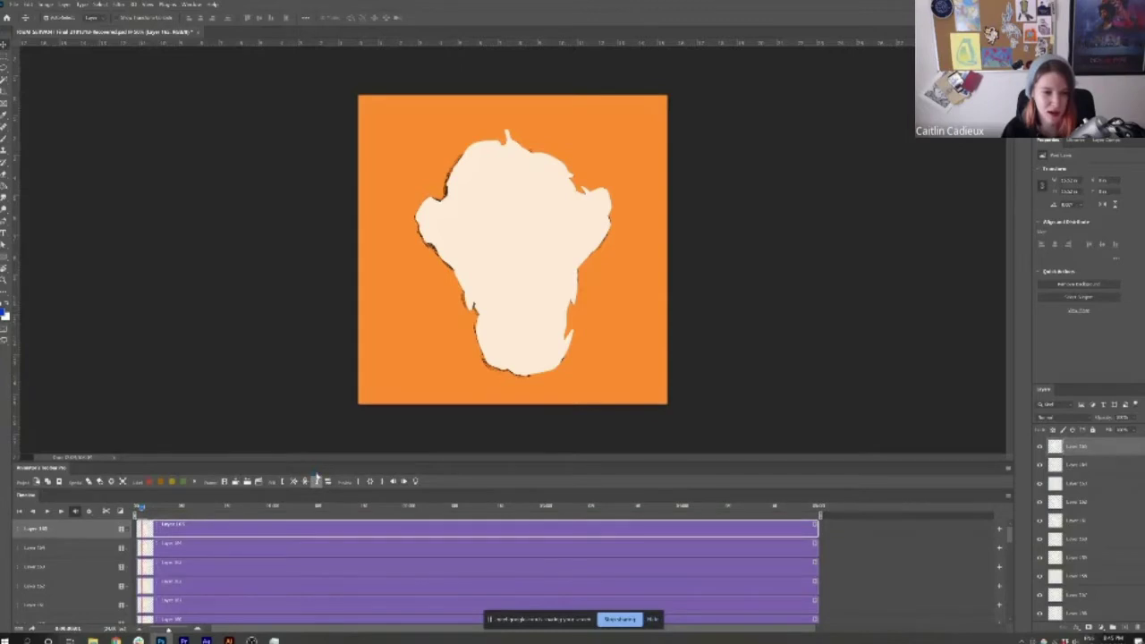
pyautogui.click(316, 479)
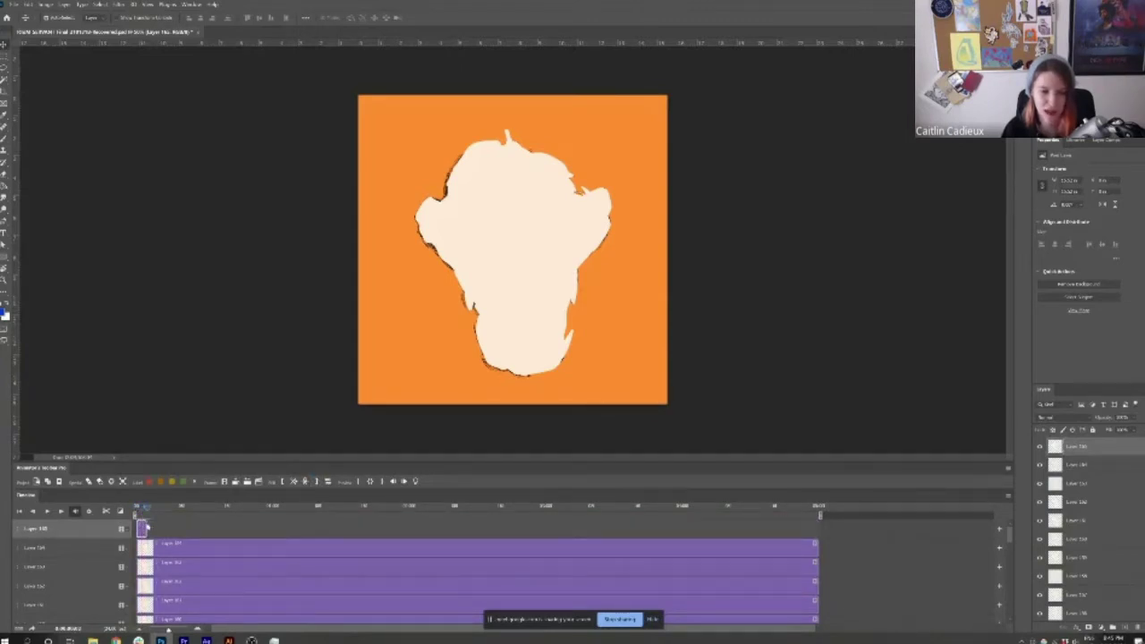
pyautogui.hotkey('ctrl', 'z')
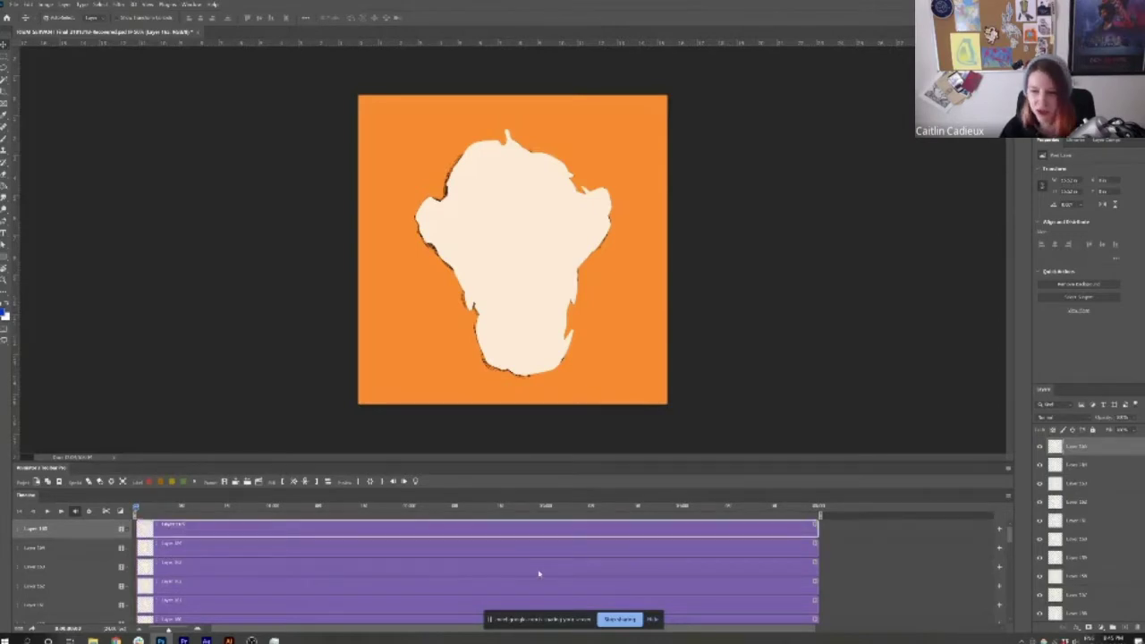
# Trim all the extracted cream fill clips to the playhead near the timeline's start and arrange them end to end in one video group
pyautogui.click(139, 509)
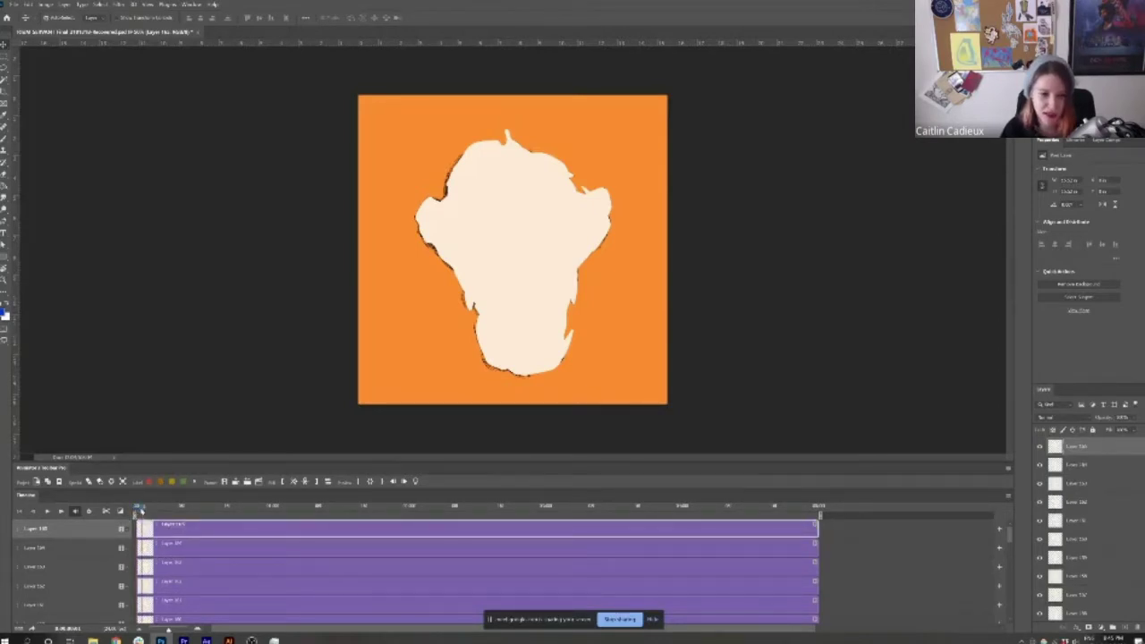
pyautogui.click(591, 557)
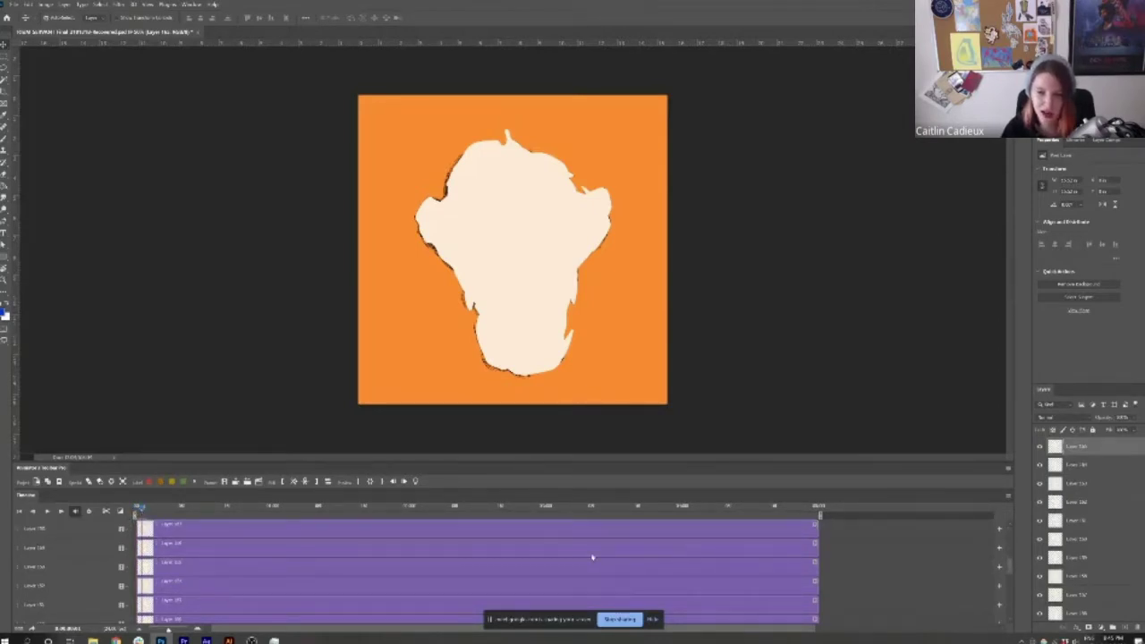
pyautogui.hotkey('ctrl', 'alt', 'a')
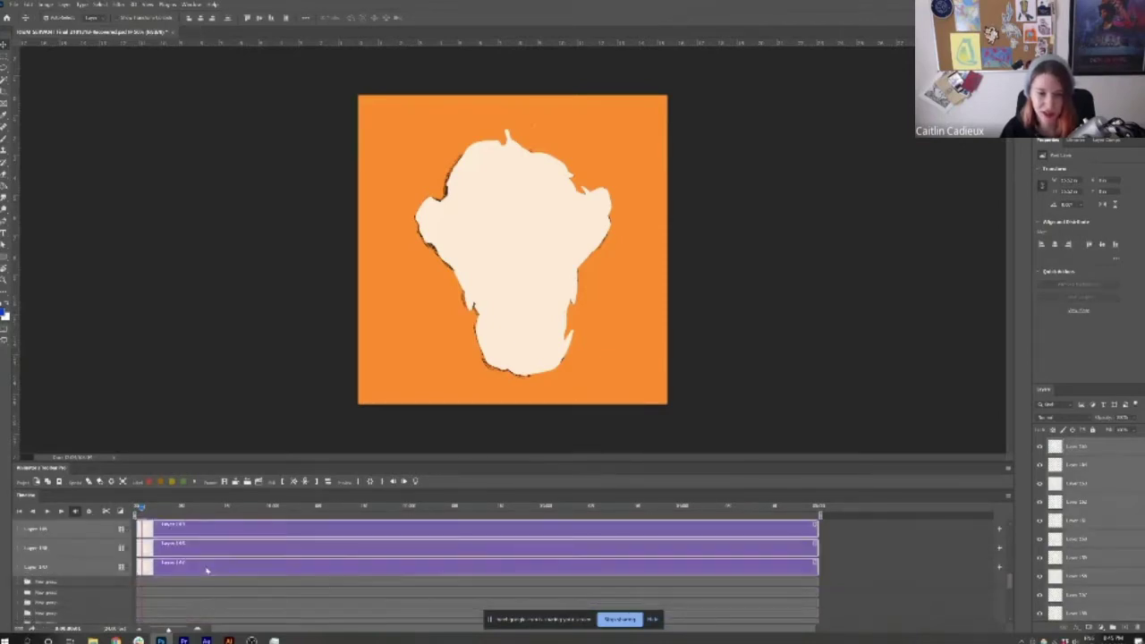
pyautogui.click(314, 482)
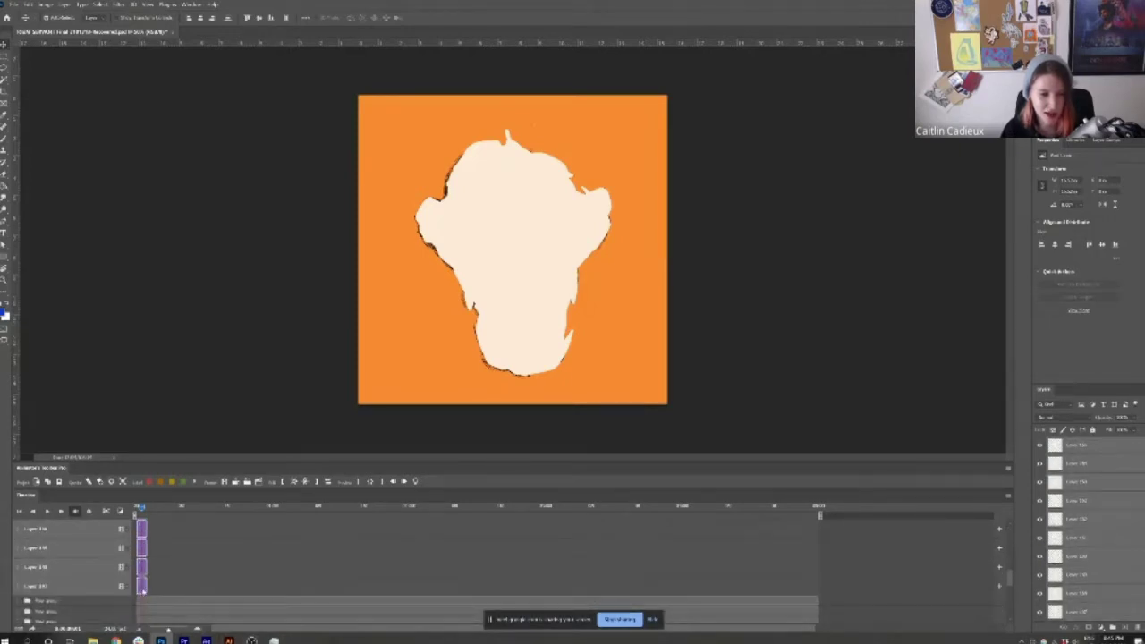
pyautogui.click(141, 585)
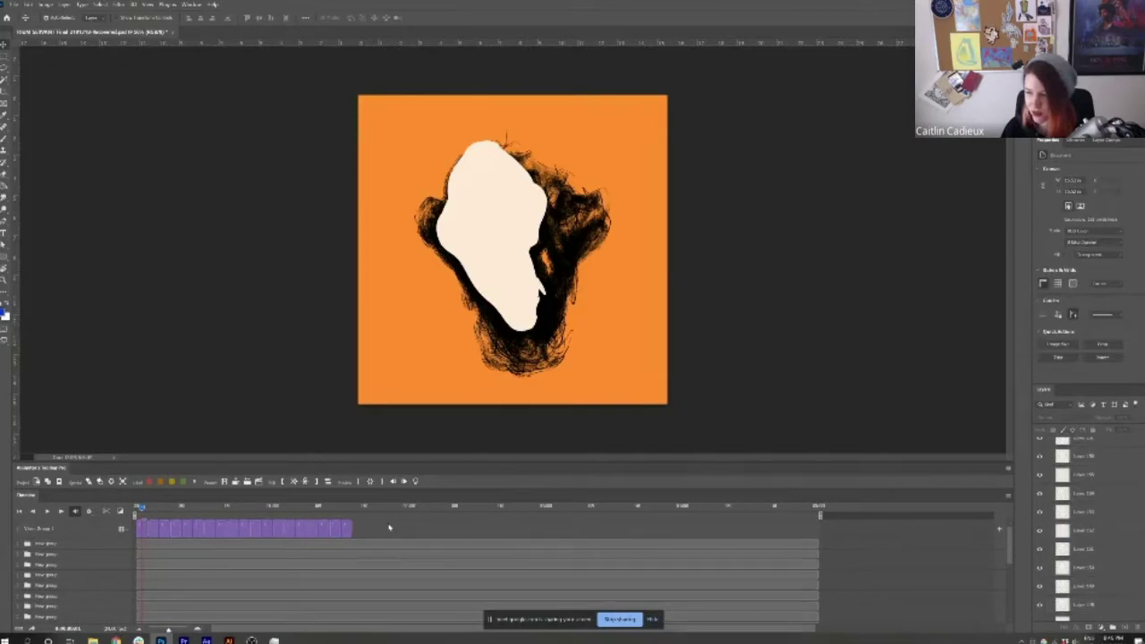
# End the work area at the last cream fill clip and play back the sequenced fills
pyautogui.click(347, 508)
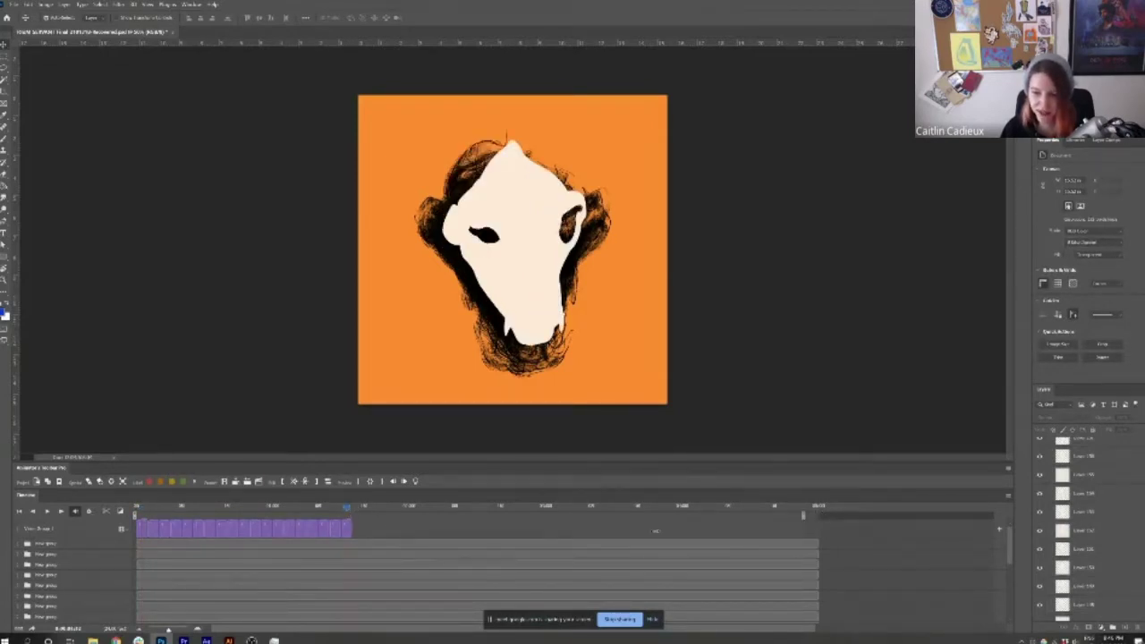
pyautogui.press('space')
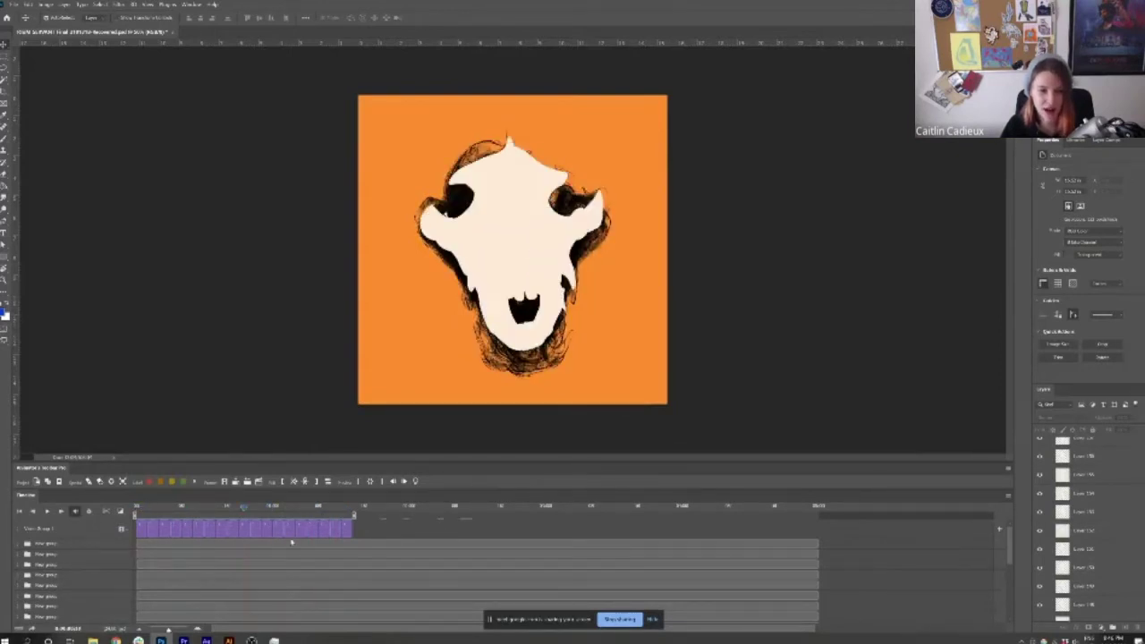
pyautogui.scroll(1, 1080, 465)
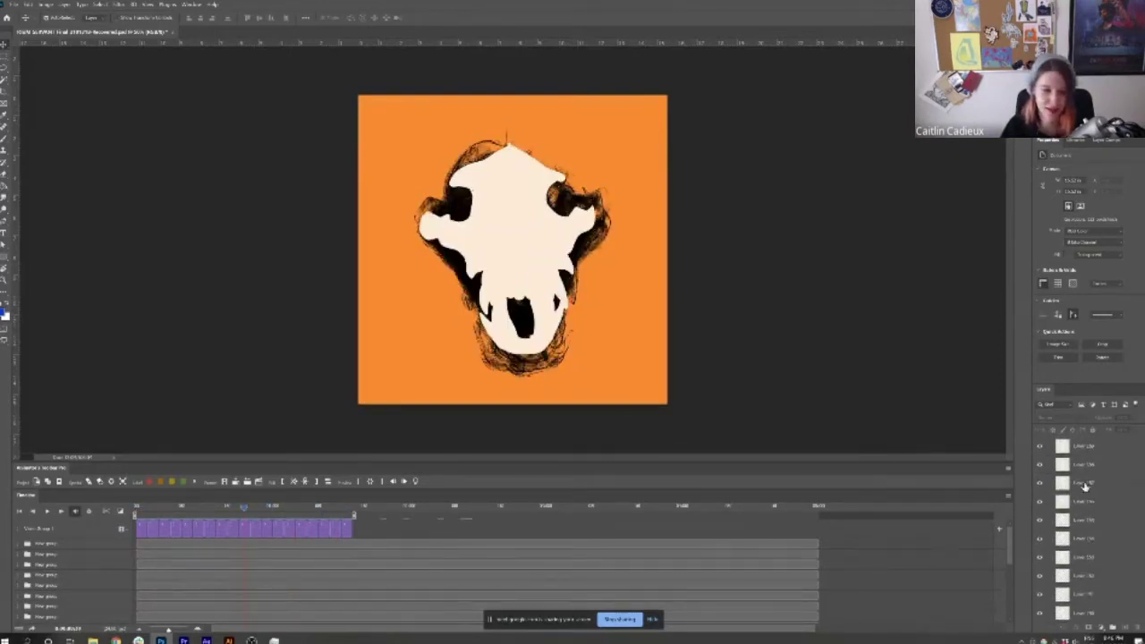
pyautogui.scroll(-1, 1084, 541)
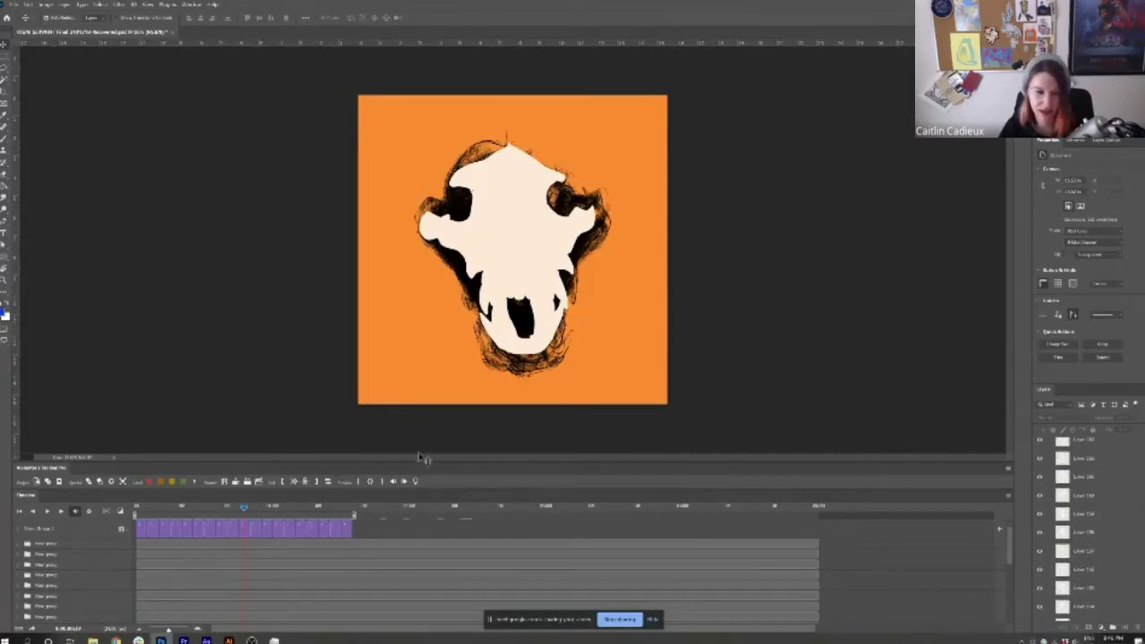
# Switch to After Effects and preview the v2 SERVANT skull composition with the dark teal background from its start
pyautogui.click(206, 640)
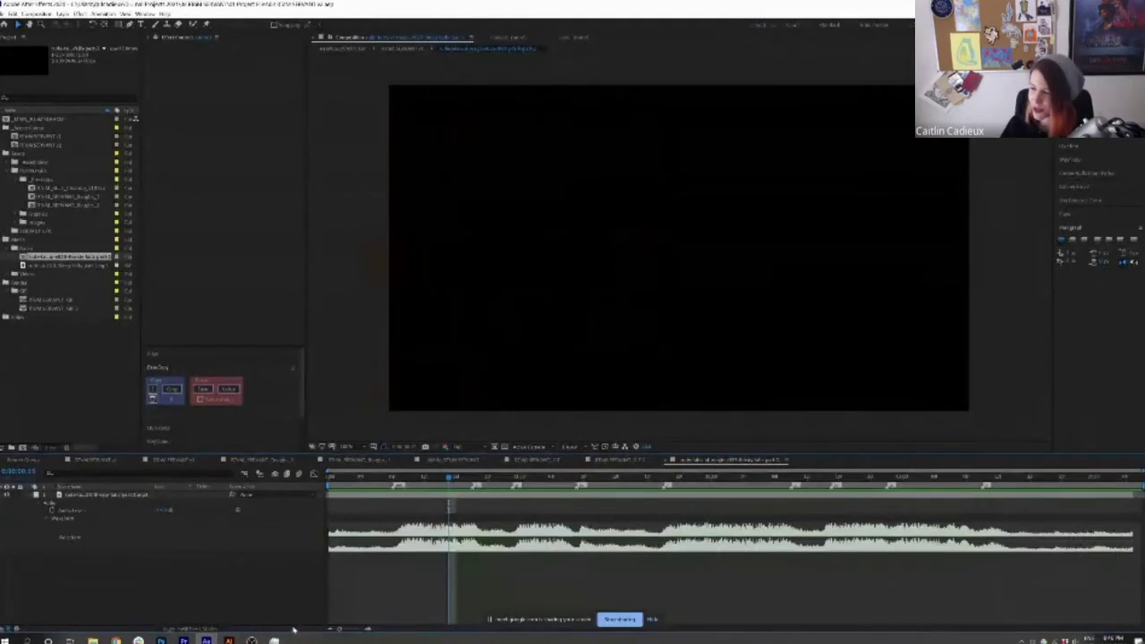
pyautogui.click(170, 461)
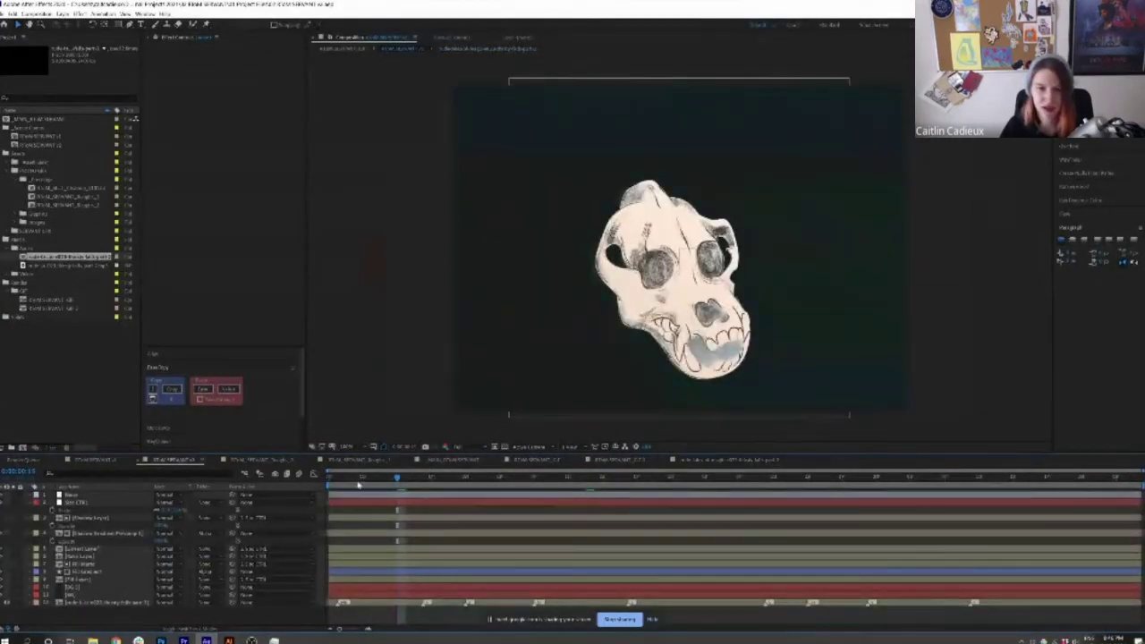
pyautogui.moveTo(358, 478); pyautogui.dragTo(331, 477)
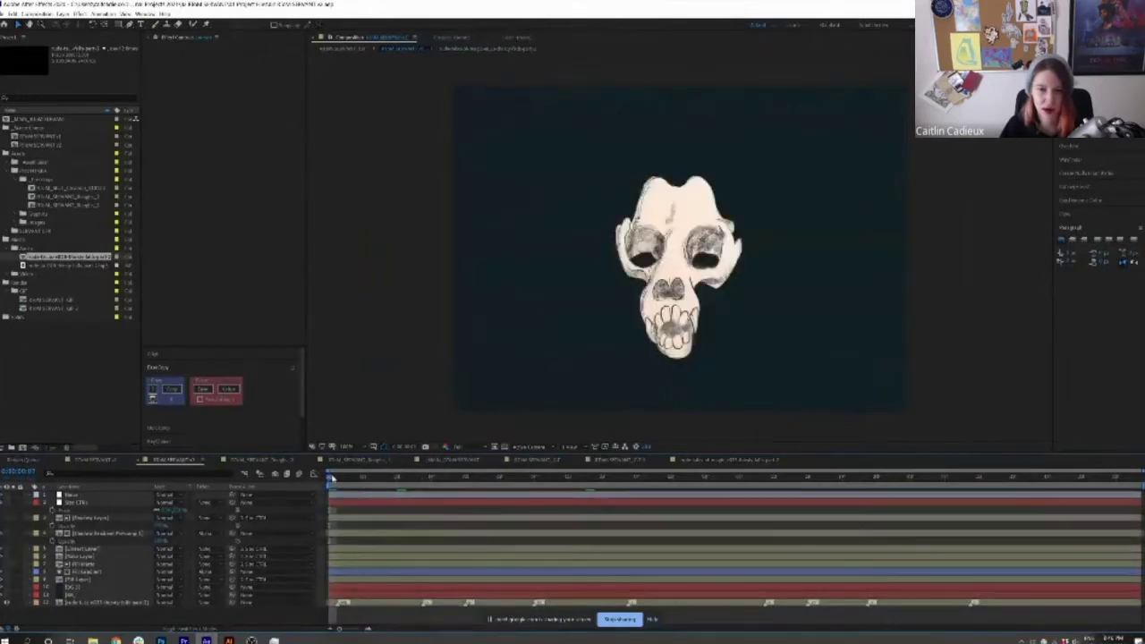
pyautogui.press('space')
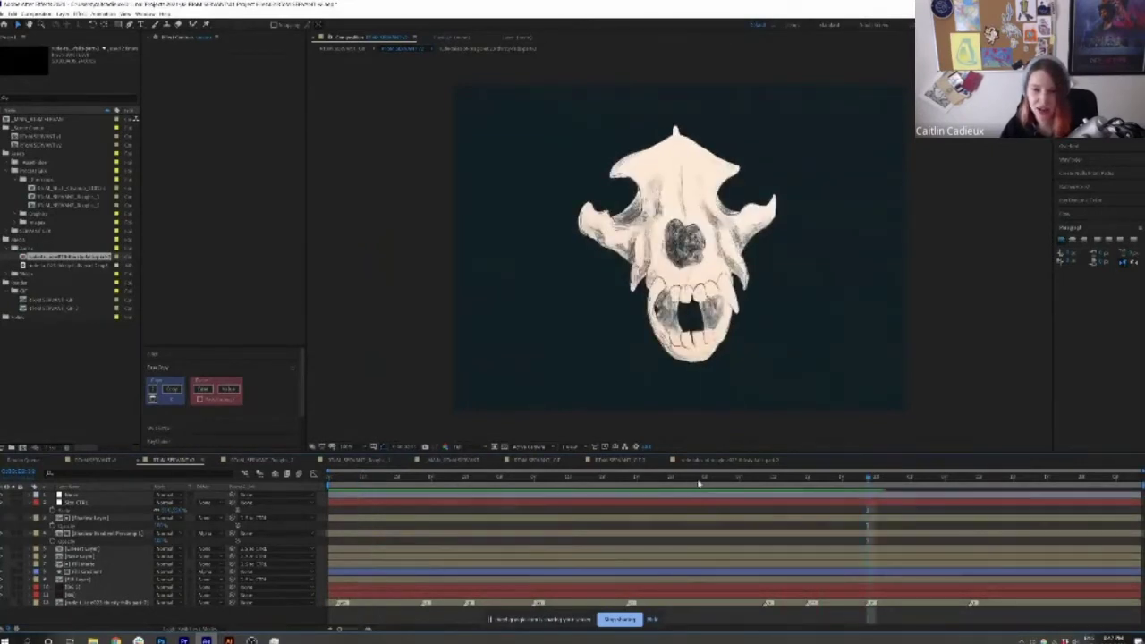
pyautogui.click(595, 477)
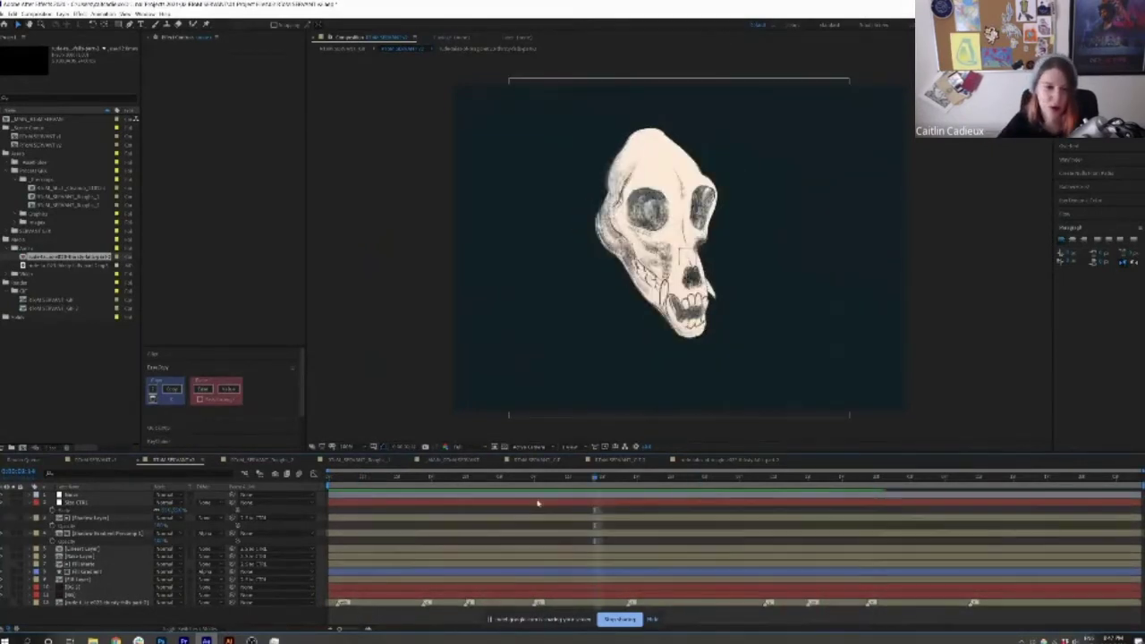
# Open the v1 SERVANT composition with the orange background, enlarge its view, and examine its shadow, gradient and other artwork layers
pyautogui.click(94, 459)
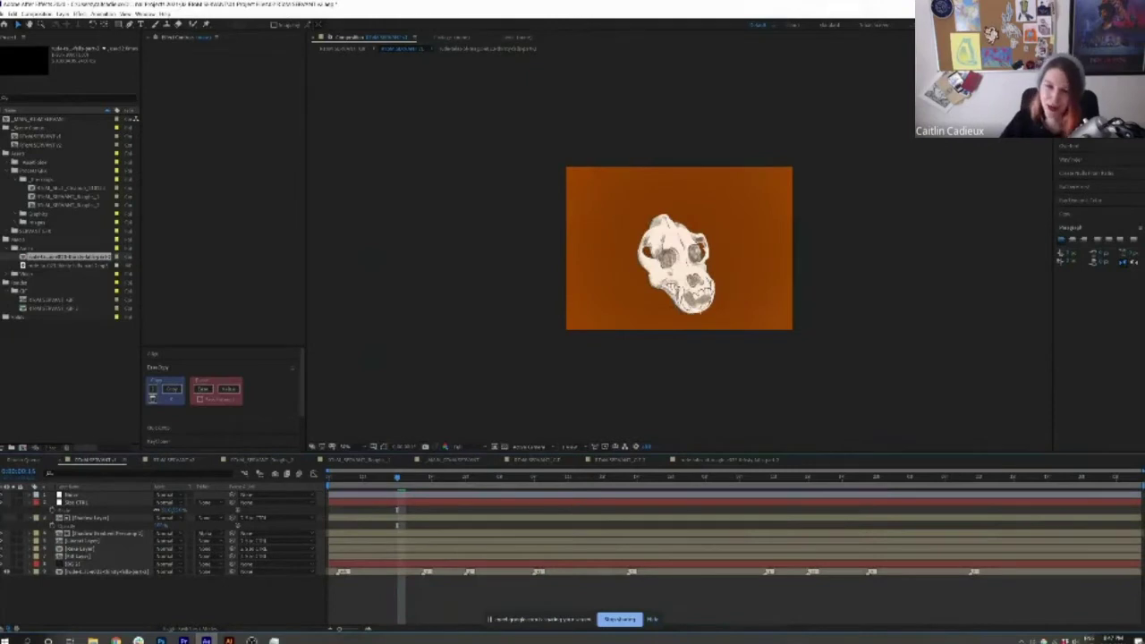
pyautogui.press('/')
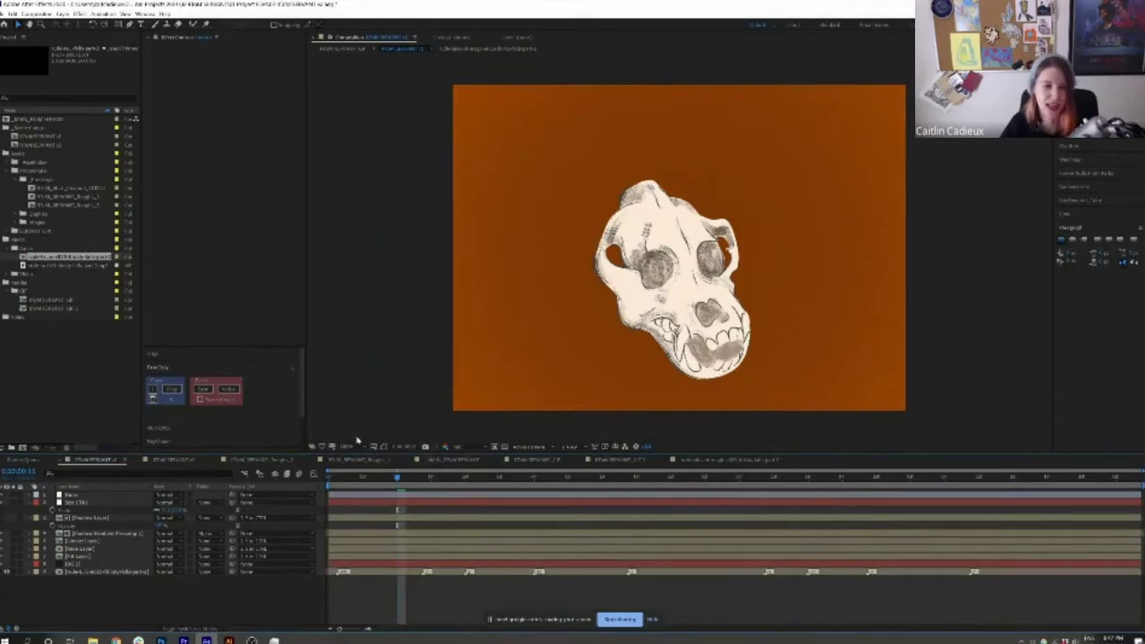
pyautogui.click(103, 519)
pyautogui.click(114, 532)
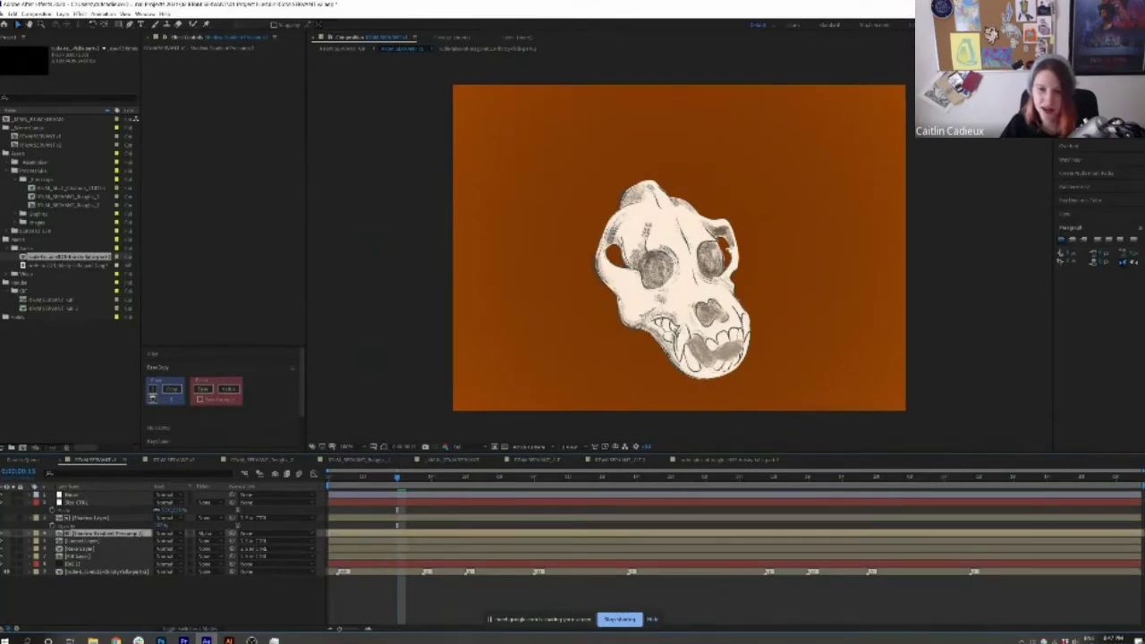
pyautogui.click(87, 565)
pyautogui.click(85, 549)
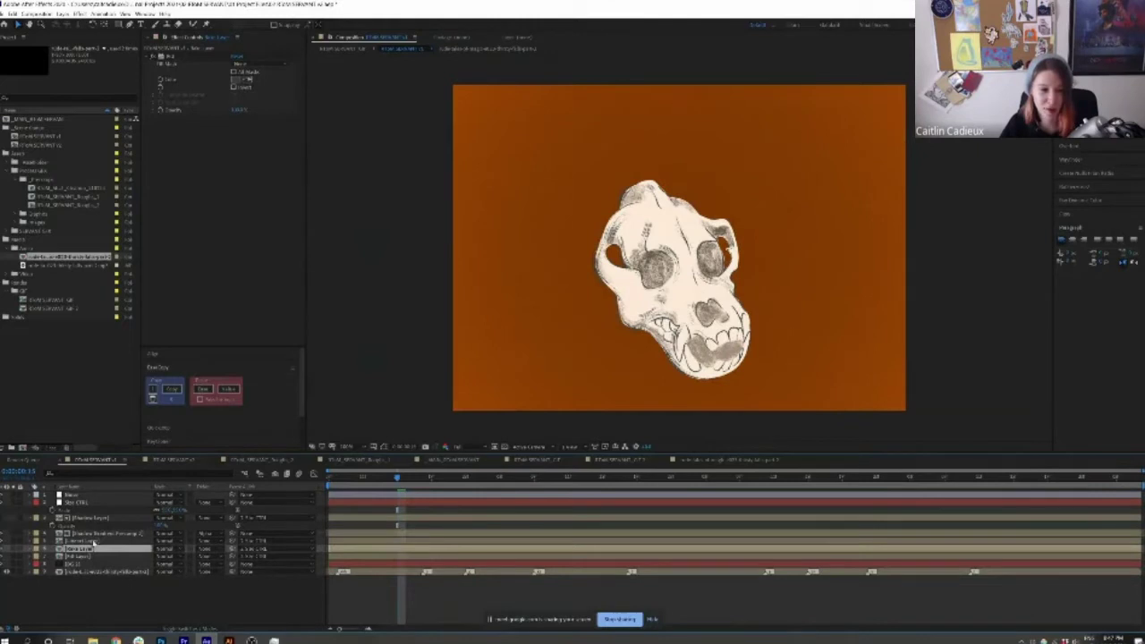
# Try a bright blue Fill effect colour on the line-art layer, and undo the colour change
pyautogui.click(77, 542)
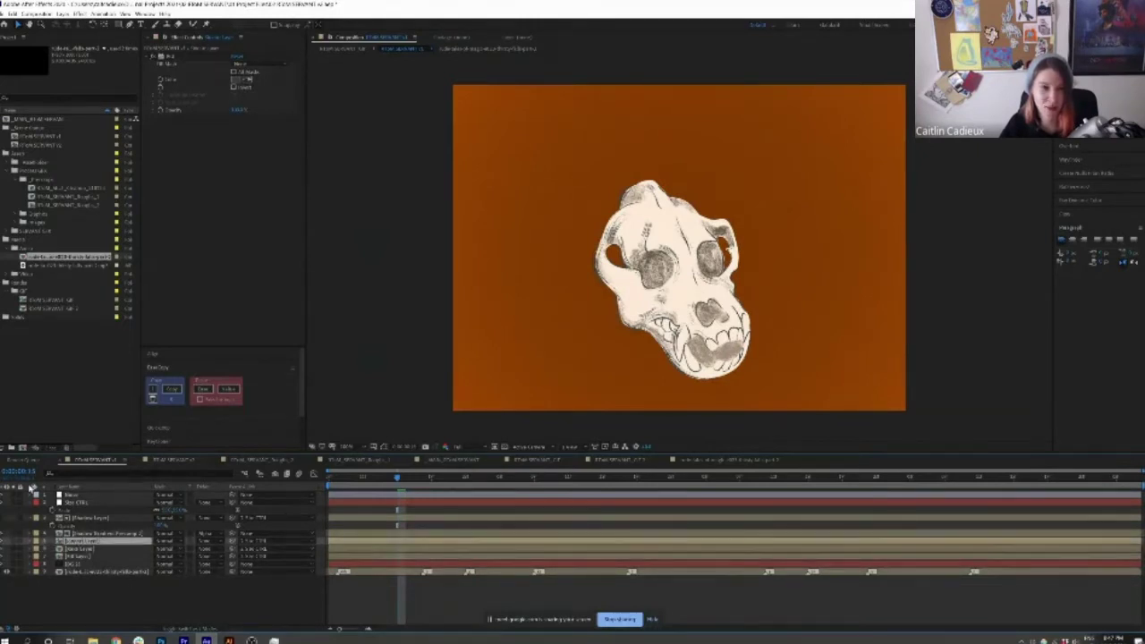
pyautogui.click(238, 85)
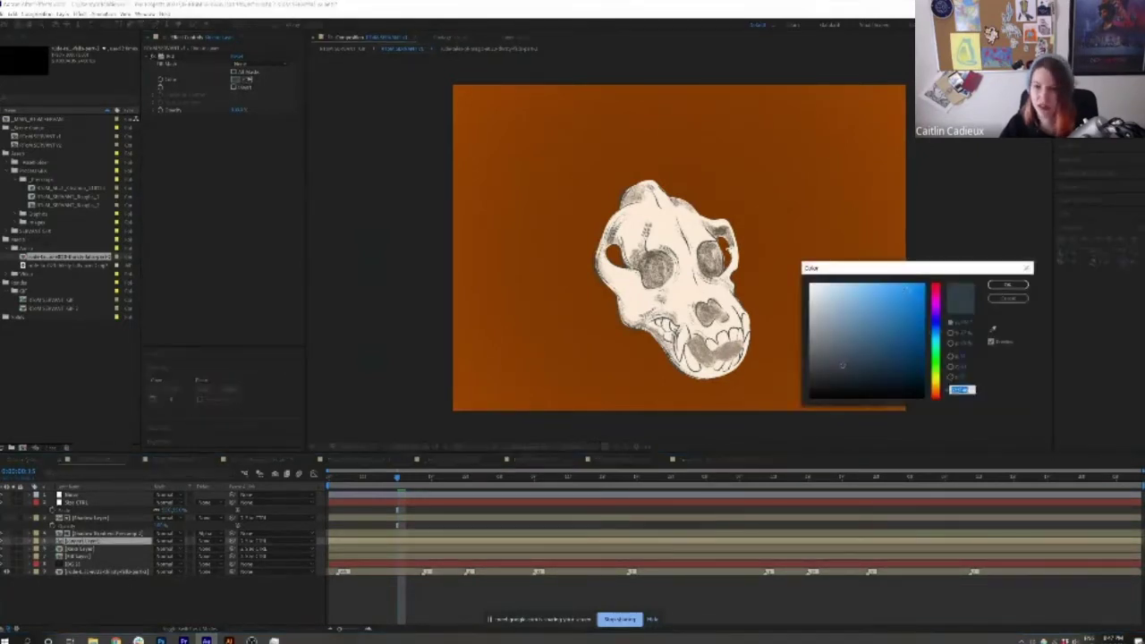
pyautogui.click(1008, 284)
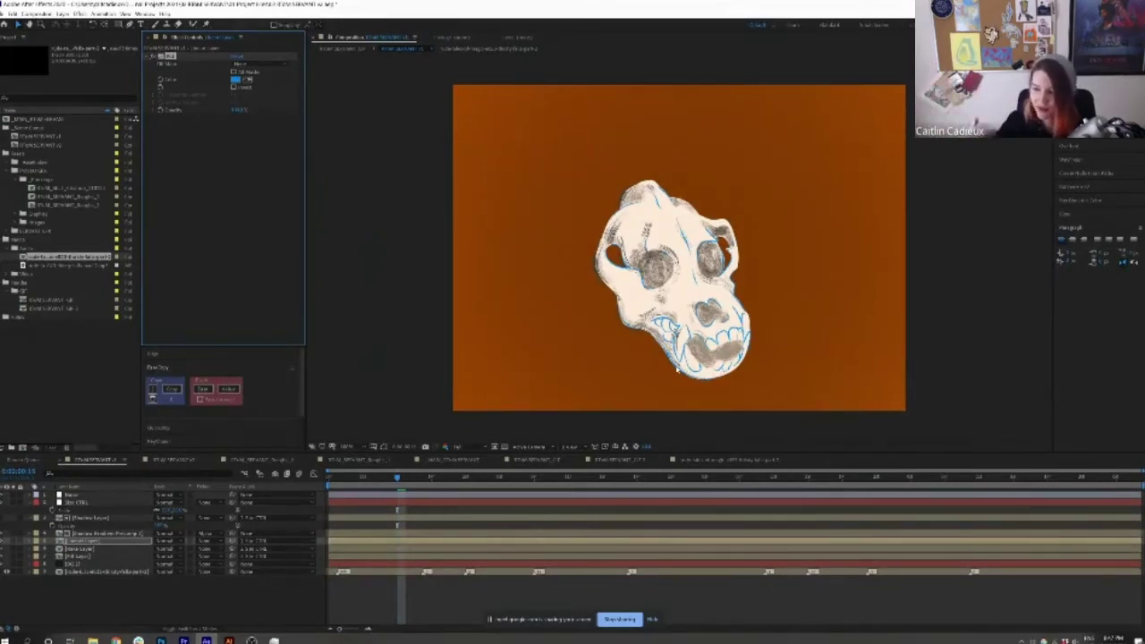
pyautogui.click(573, 201)
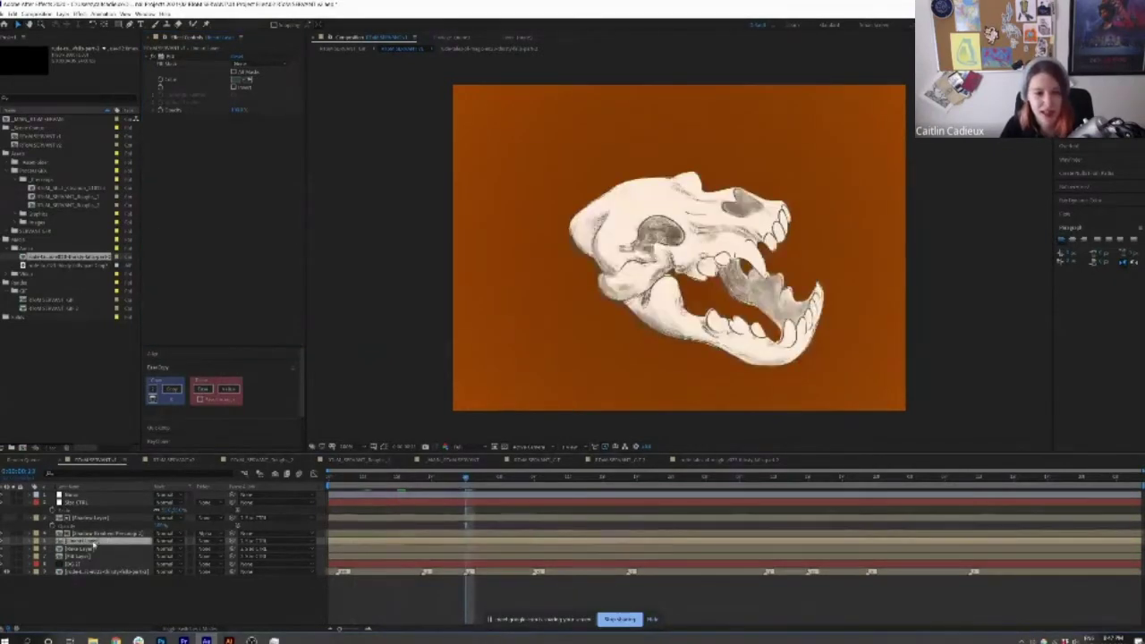
# Open the line-art layer's precomposition and play its staggered frames against the transparency grid
pyautogui.doubleClick(387, 491)
pyautogui.click(552, 477)
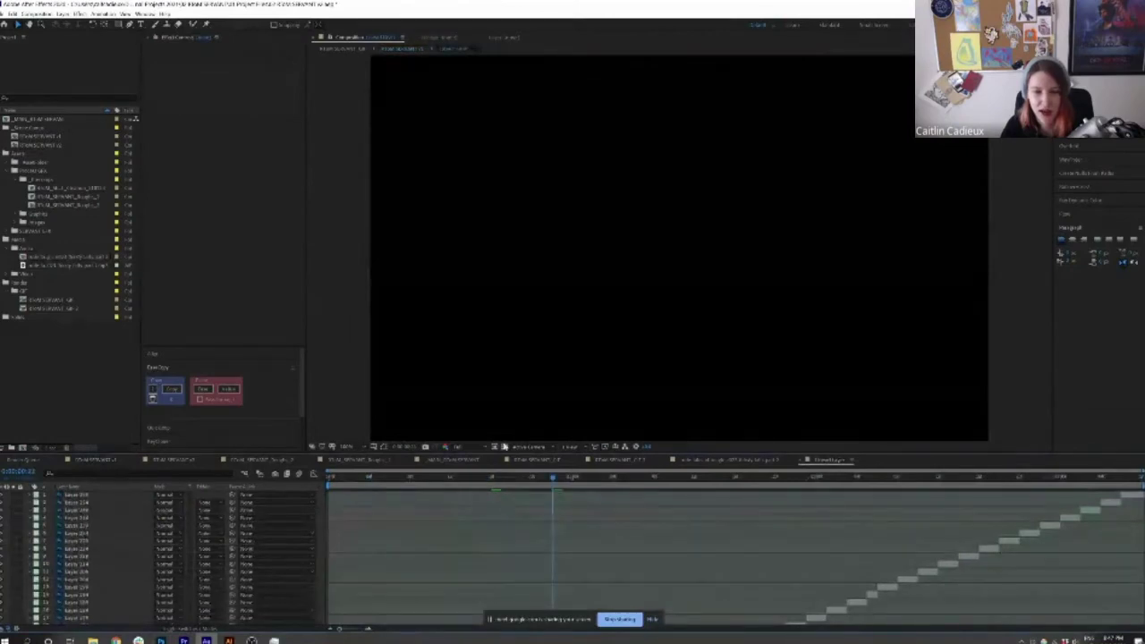
pyautogui.press(',')
pyautogui.press('space')
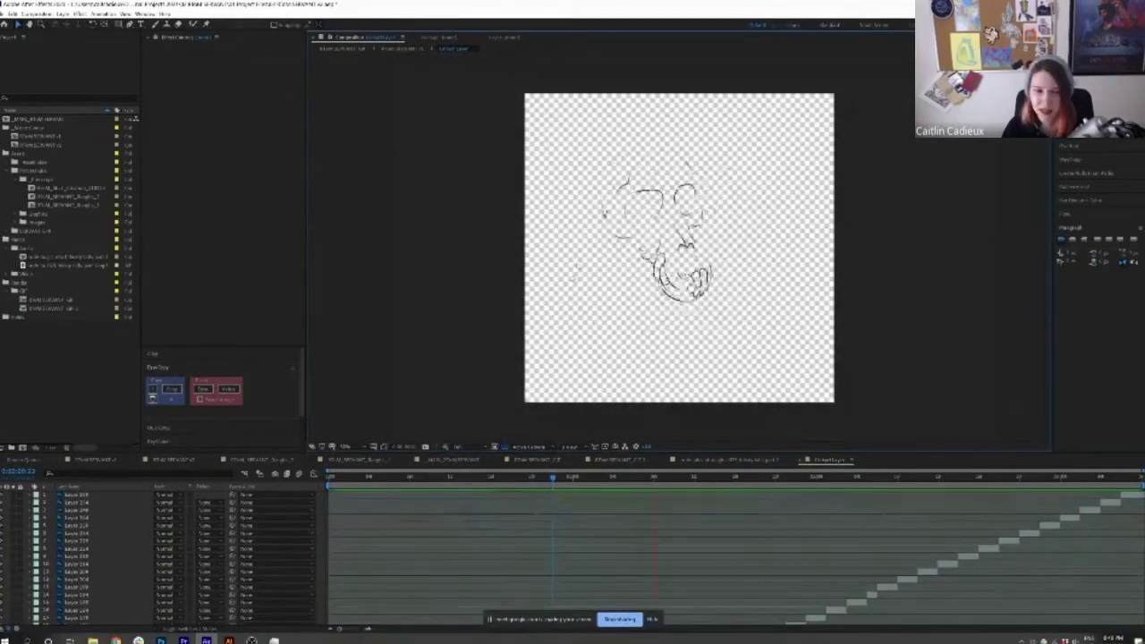
# Return to the orange v1 SERVANT composition and briefly solo the shadow gradient precomp to examine the shading by itself
pyautogui.click(101, 459)
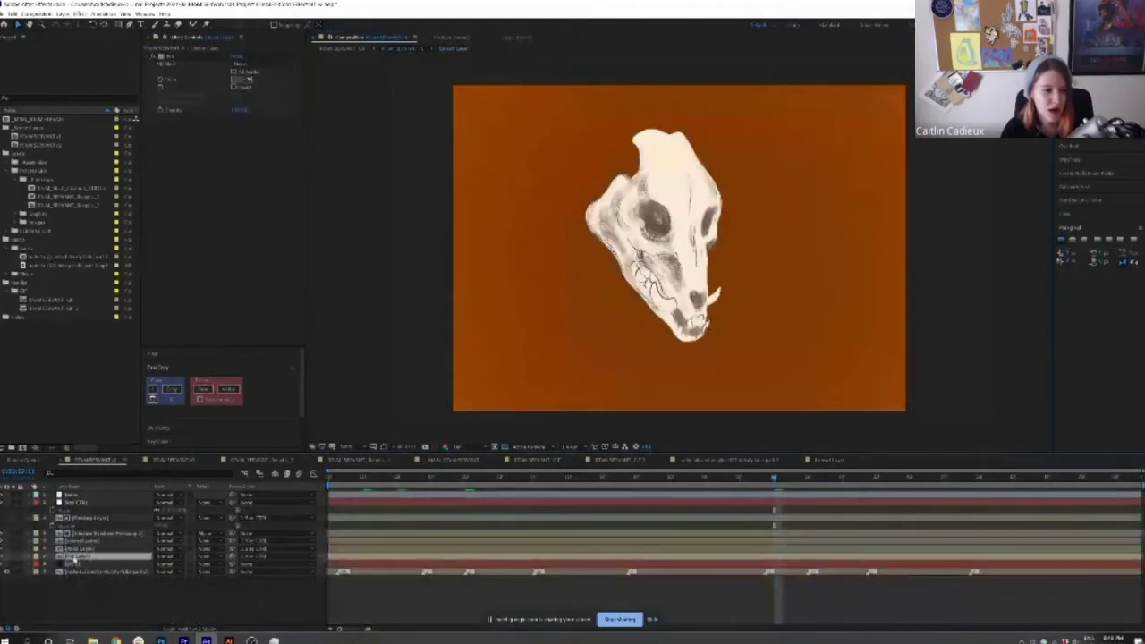
pyautogui.click(75, 564)
pyautogui.click(85, 518)
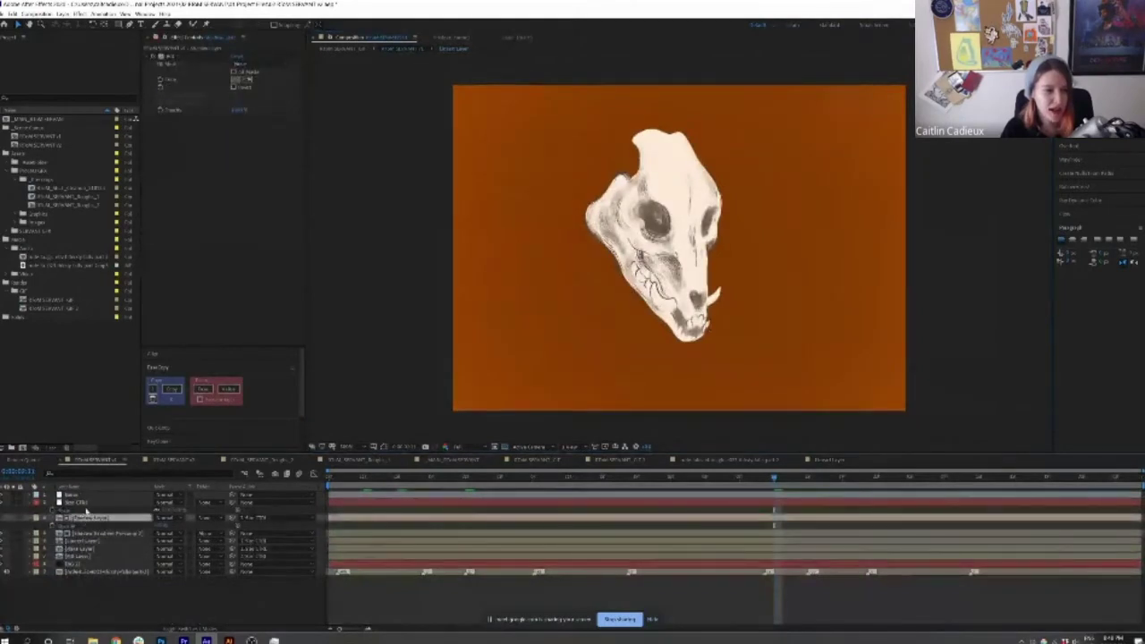
pyautogui.click(89, 534)
pyautogui.click(14, 534)
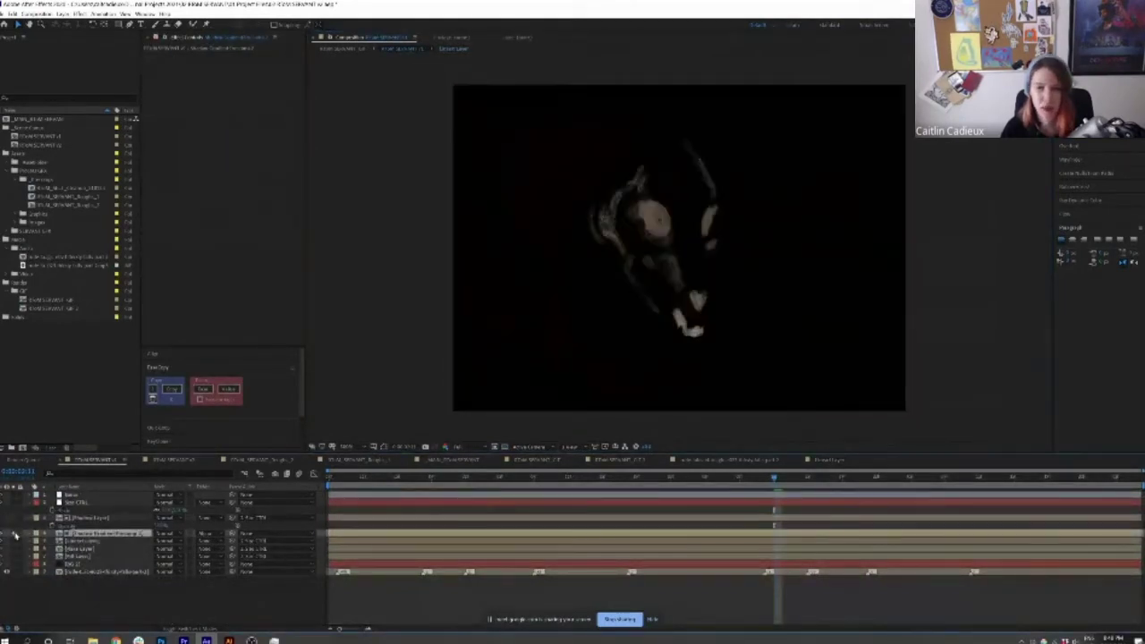
pyautogui.click(15, 534)
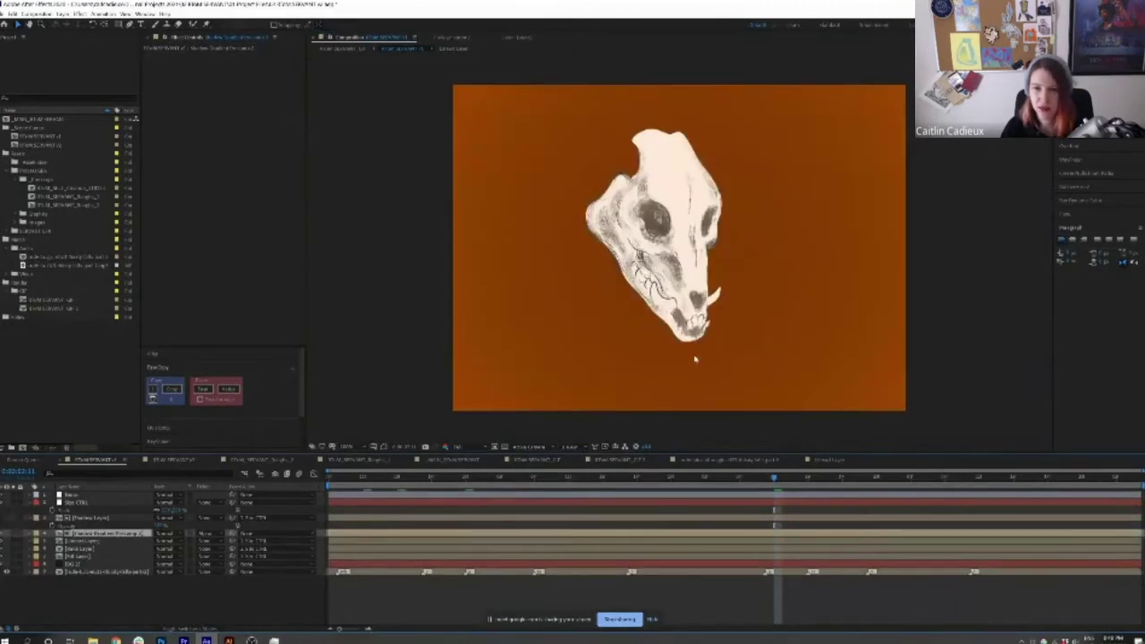
# Open the v1 composition's shadow gradient precomp, and open the corresponding gradient precomp of the v2 composition for comparison
pyautogui.doubleClick(97, 533)
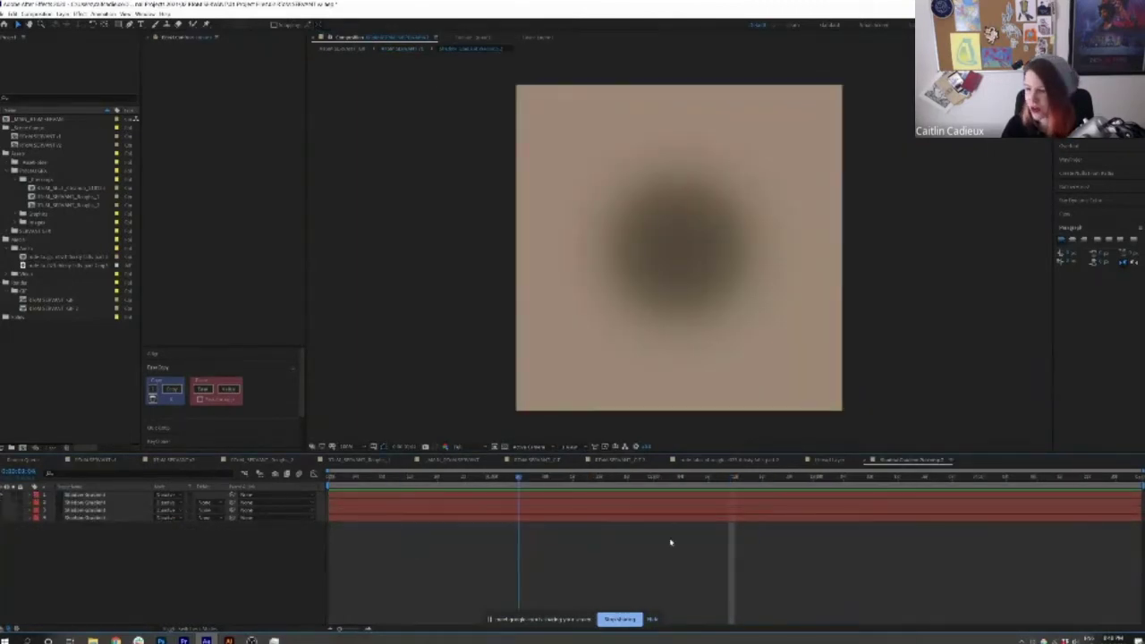
pyautogui.click(186, 459)
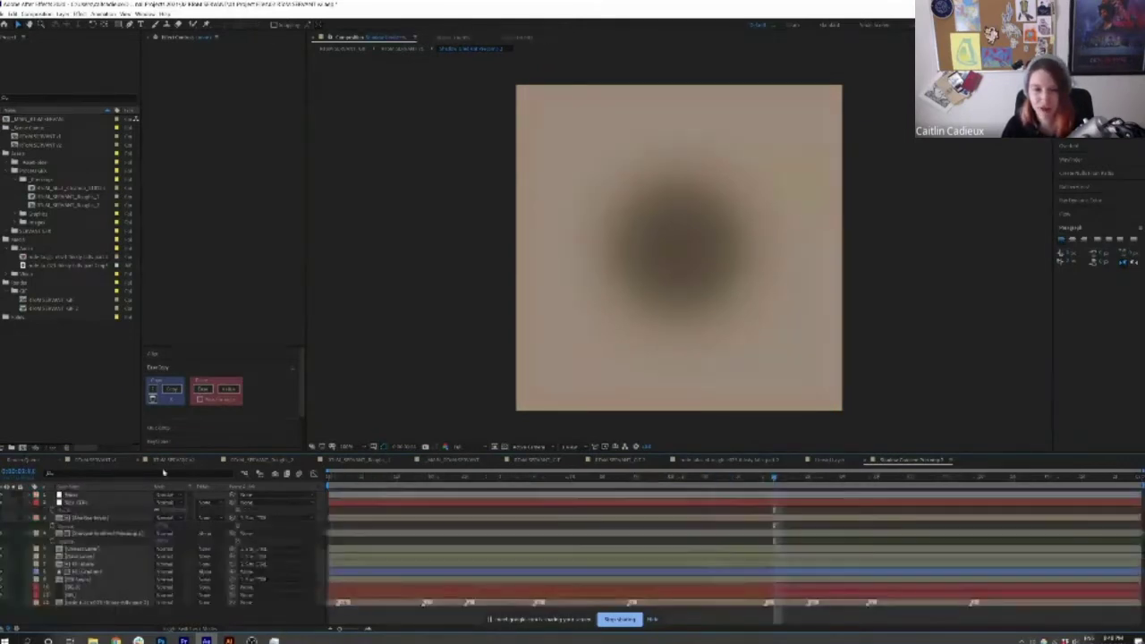
pyautogui.click(182, 462)
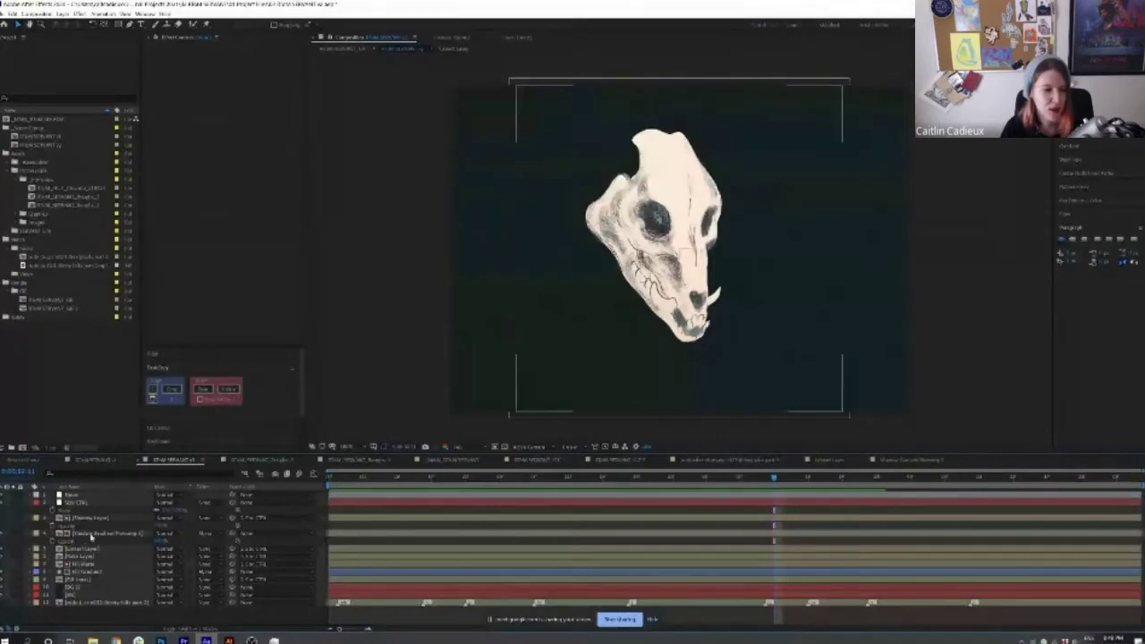
pyautogui.doubleClick(90, 533)
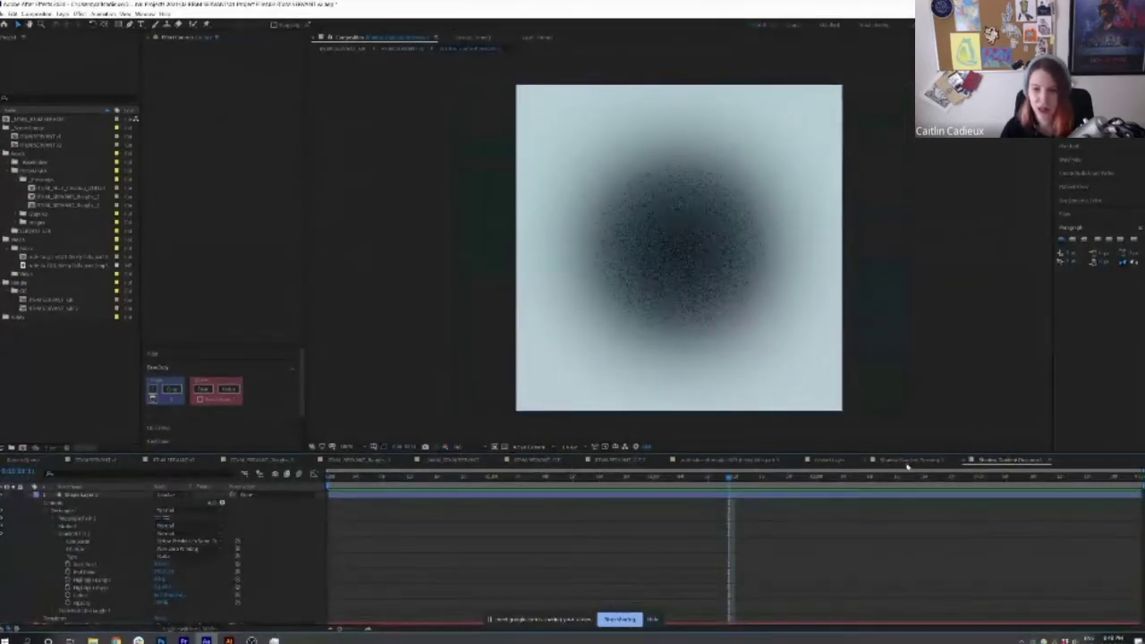
# Return to the v2 SERVANT composition and play back its skull animation from near the start
pyautogui.click(166, 461)
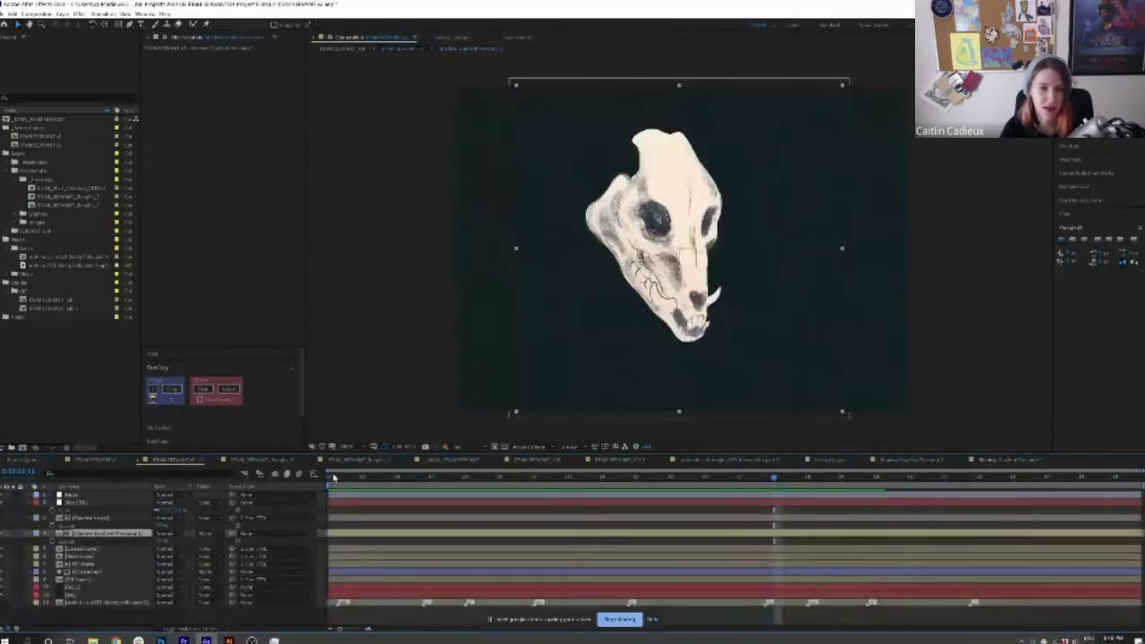
pyautogui.press('space')
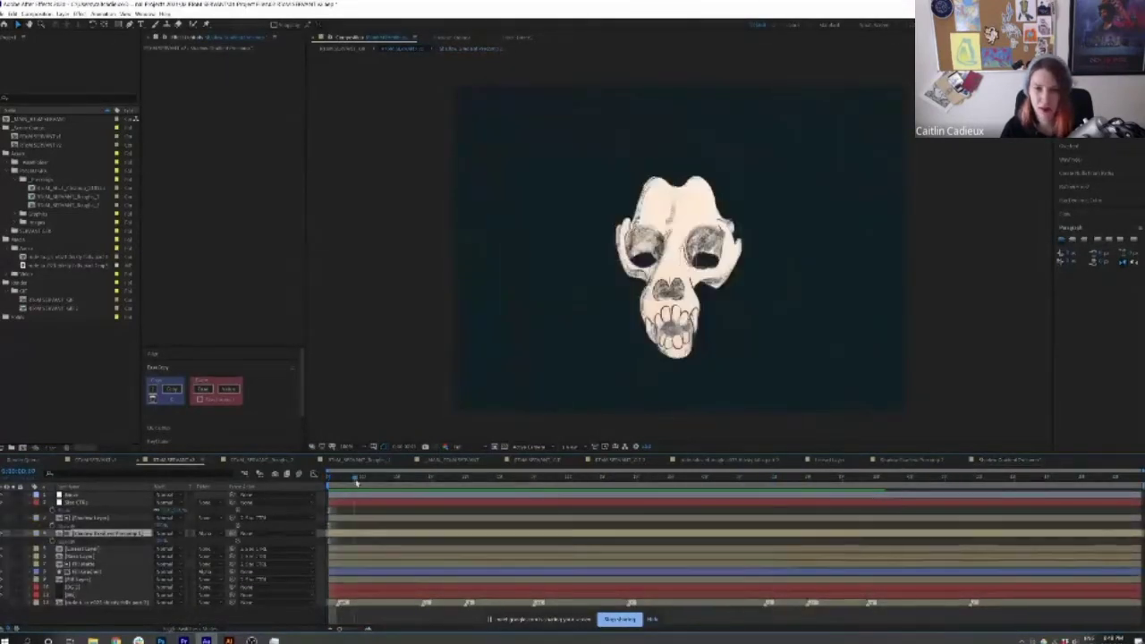
pyautogui.press('space')
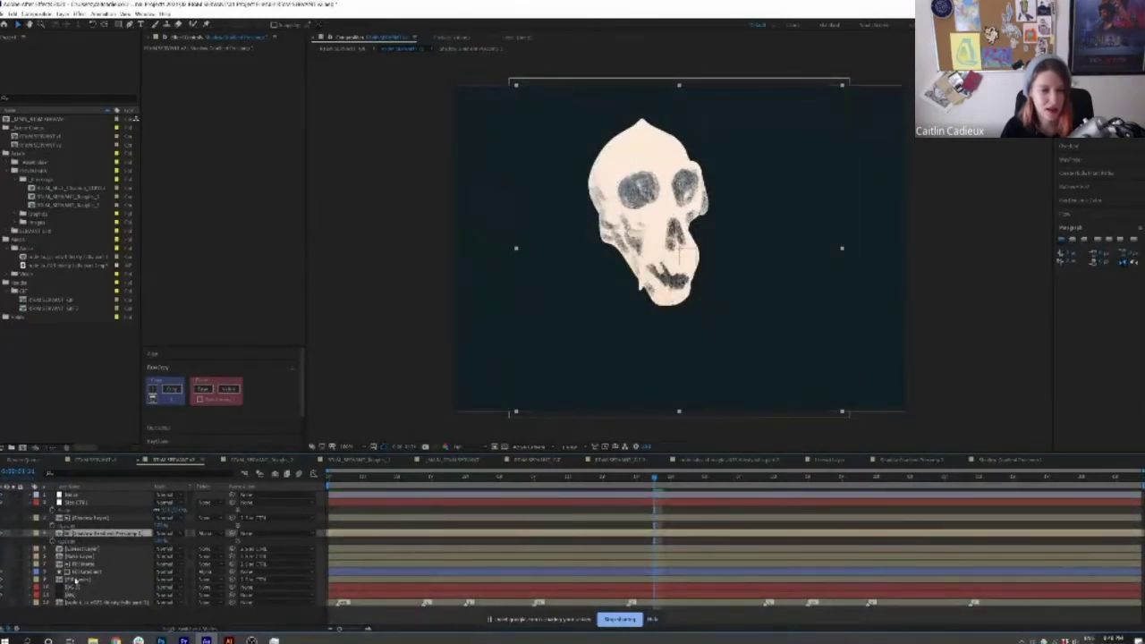
# Open the recent Stirfry's Dream project, discarding the unsaved changes in the current project
pyautogui.click(6, 14)
pyautogui.moveTo(35, 51)
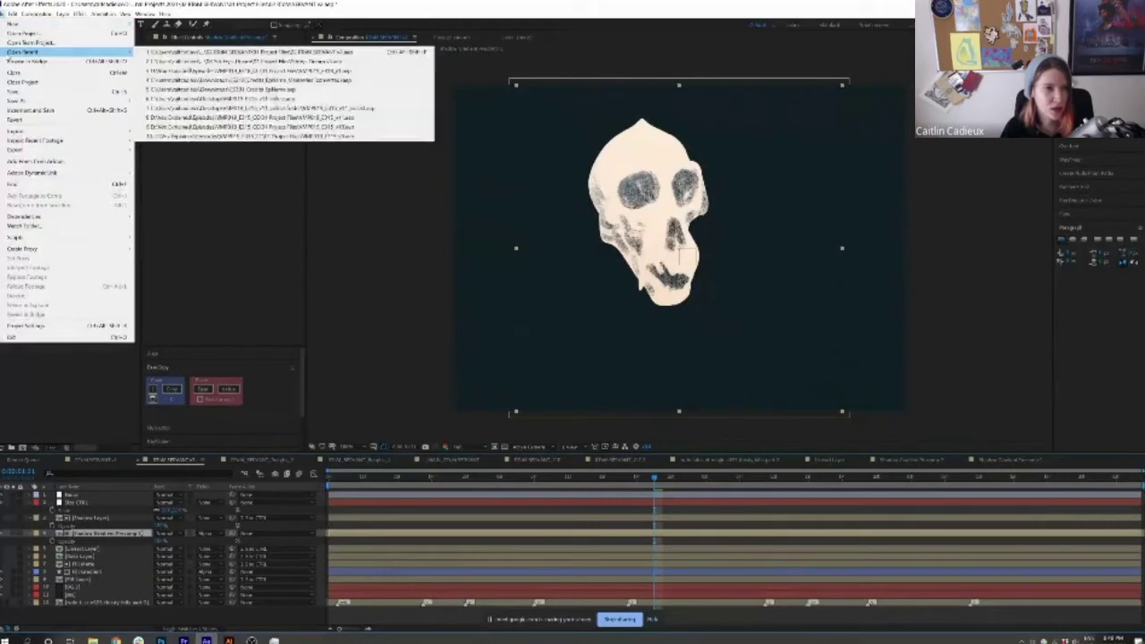
pyautogui.click(250, 52)
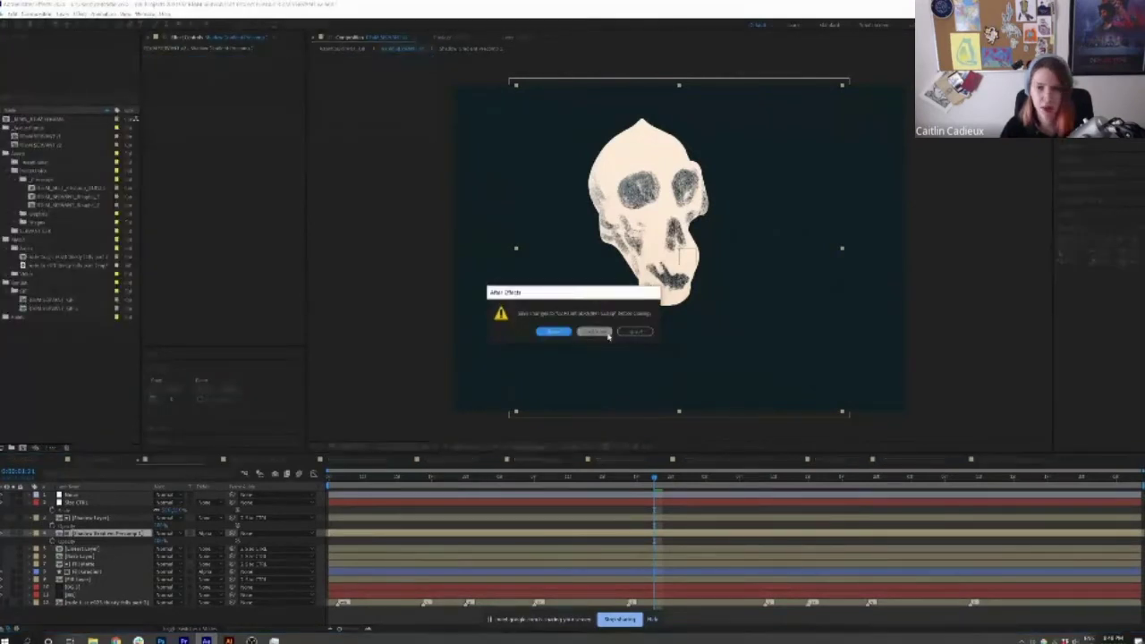
pyautogui.click(604, 332)
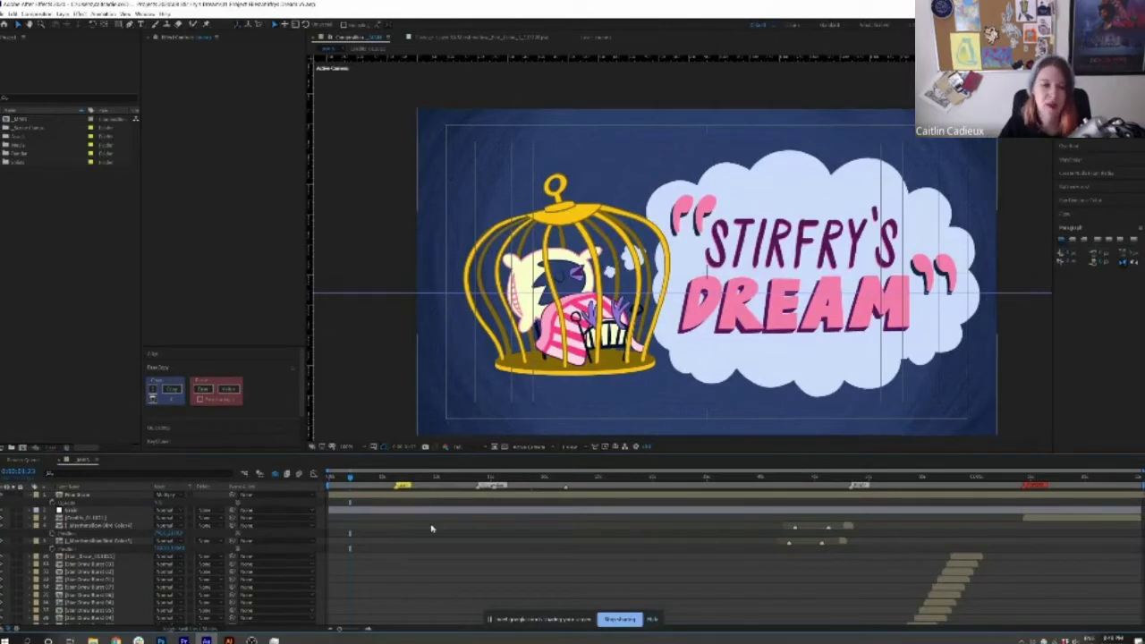
# Preview the opening of the main composition and move the playhead to the smoky BIG text in front of the castle
pyautogui.press('space')
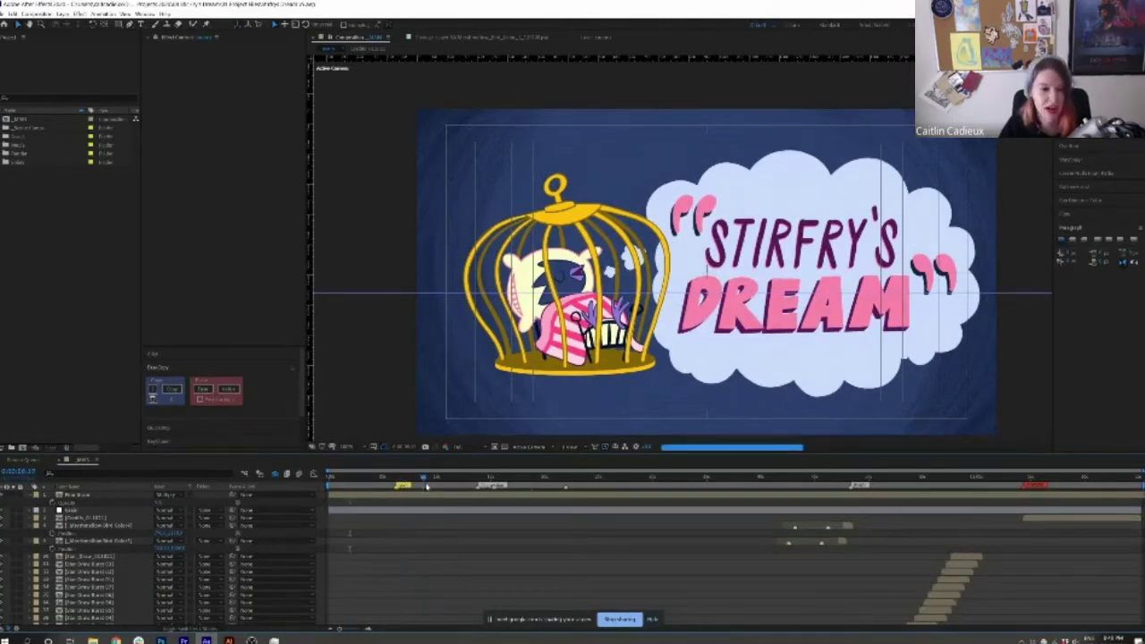
pyautogui.scroll(-5, 76, 583)
pyautogui.scroll(-2, 78, 581)
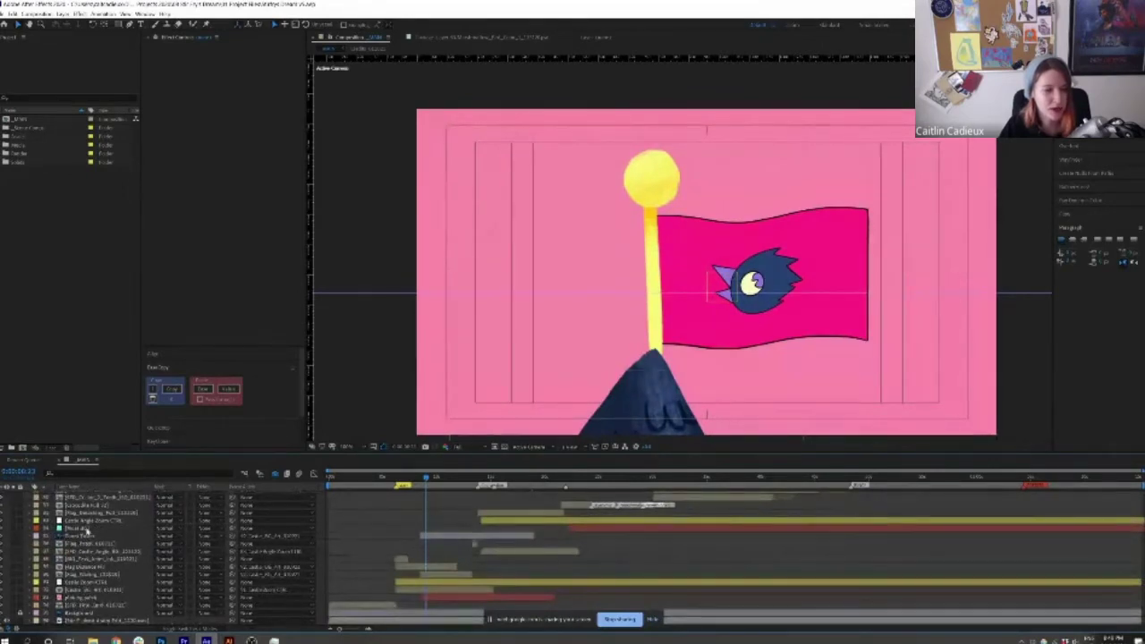
pyautogui.click(390, 479)
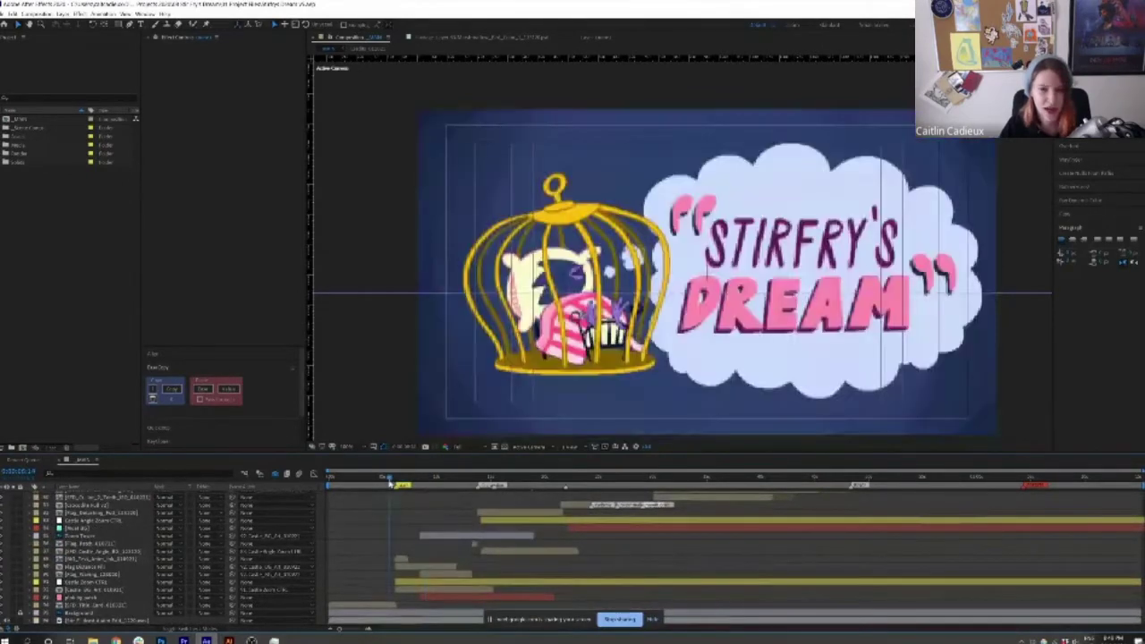
pyautogui.click(398, 480)
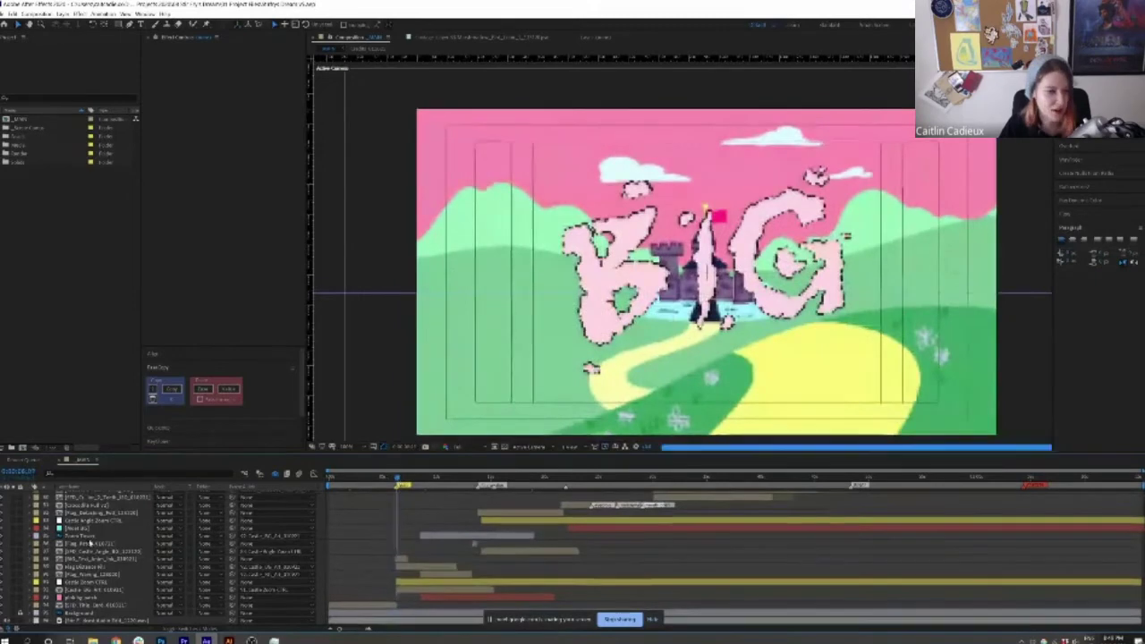
# Find the BIG text animation layer among the layers at the castle shot and open its precomposition
pyautogui.click(93, 552)
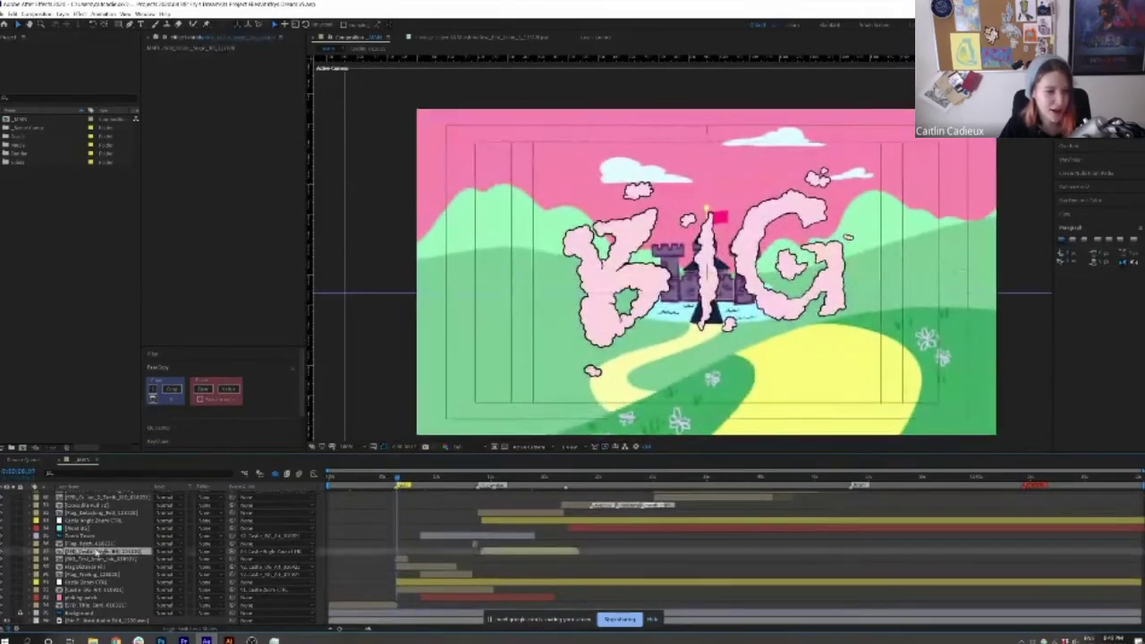
pyautogui.doubleClick(94, 552)
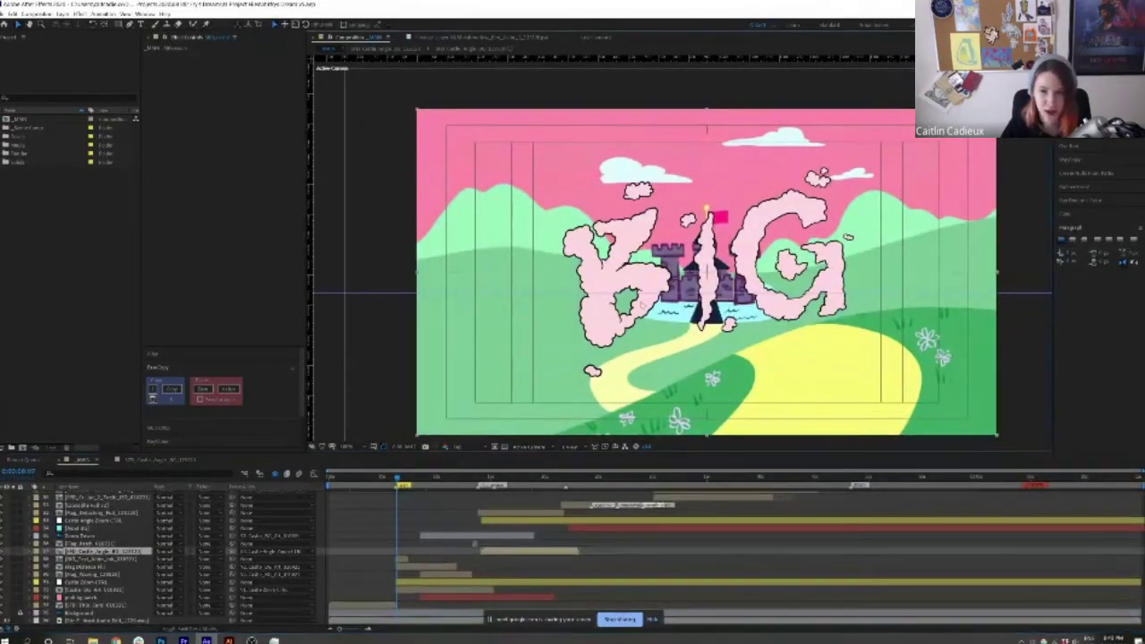
pyautogui.rightClick(647, 293)
pyautogui.moveTo(696, 539)
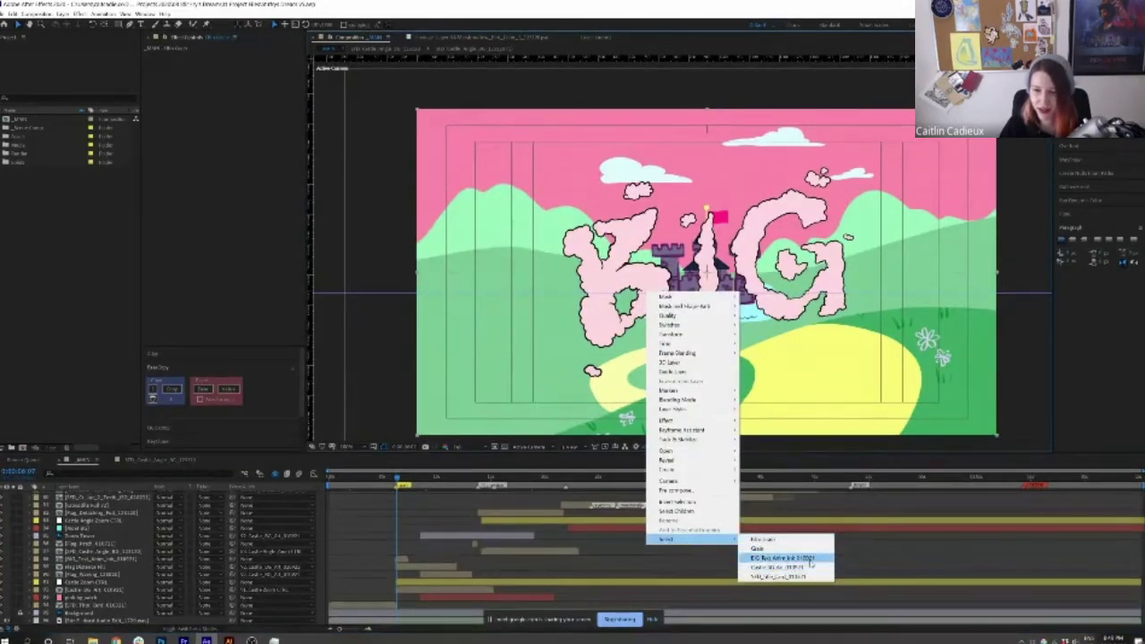
pyautogui.click(782, 558)
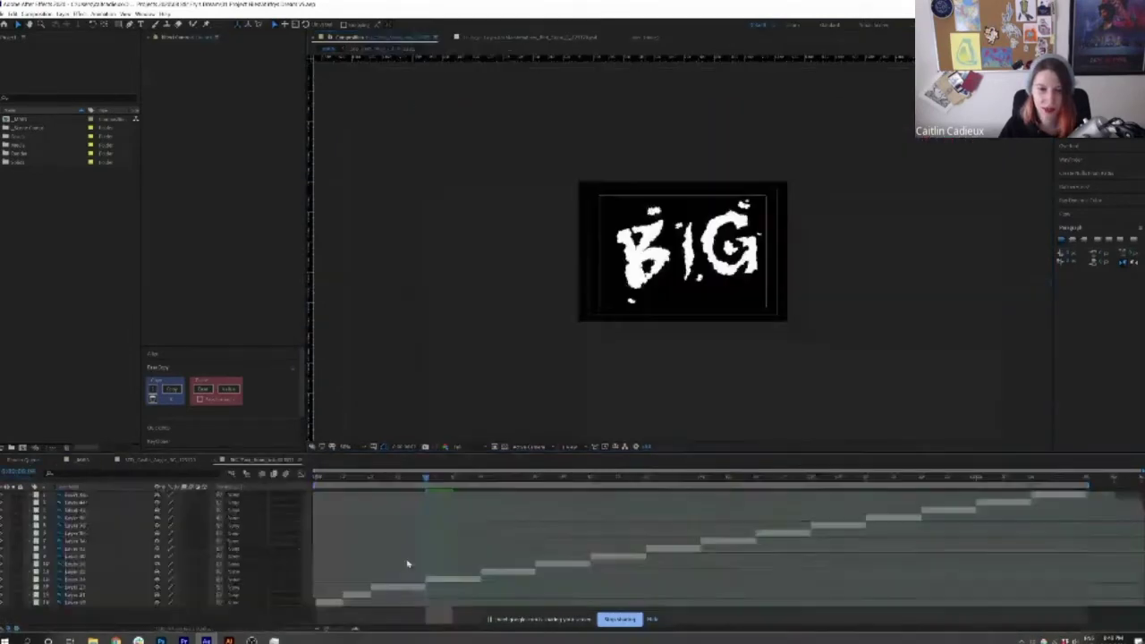
# Enlarge the view of the BIG text precomposition and play its staggered frame layers
pyautogui.doubleClick(404, 563)
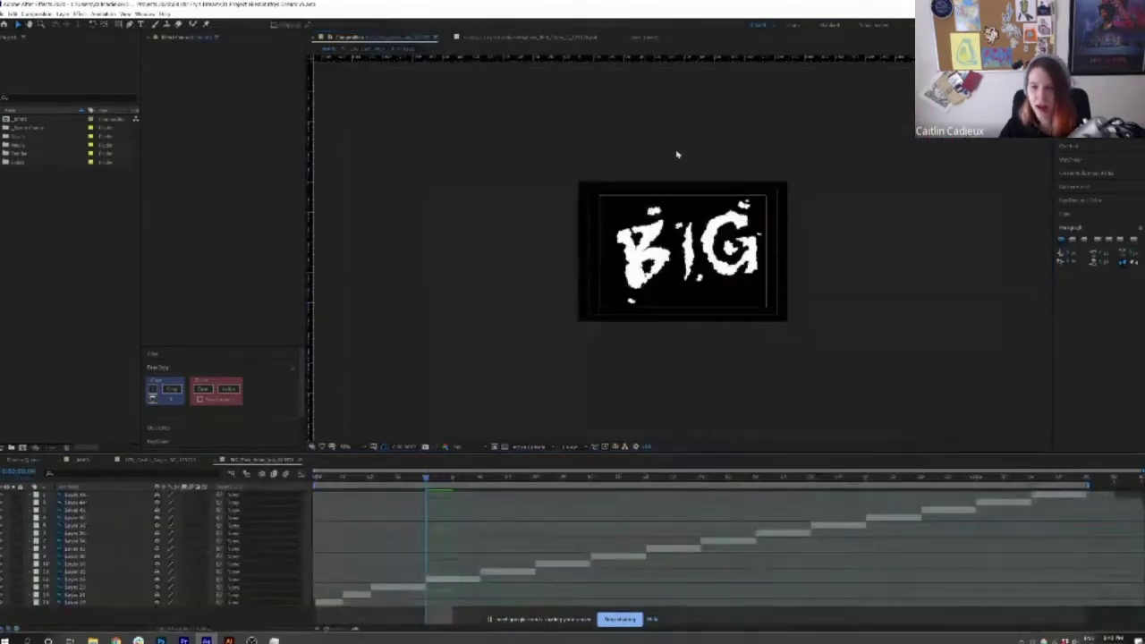
pyautogui.press('.')
pyautogui.press('.')
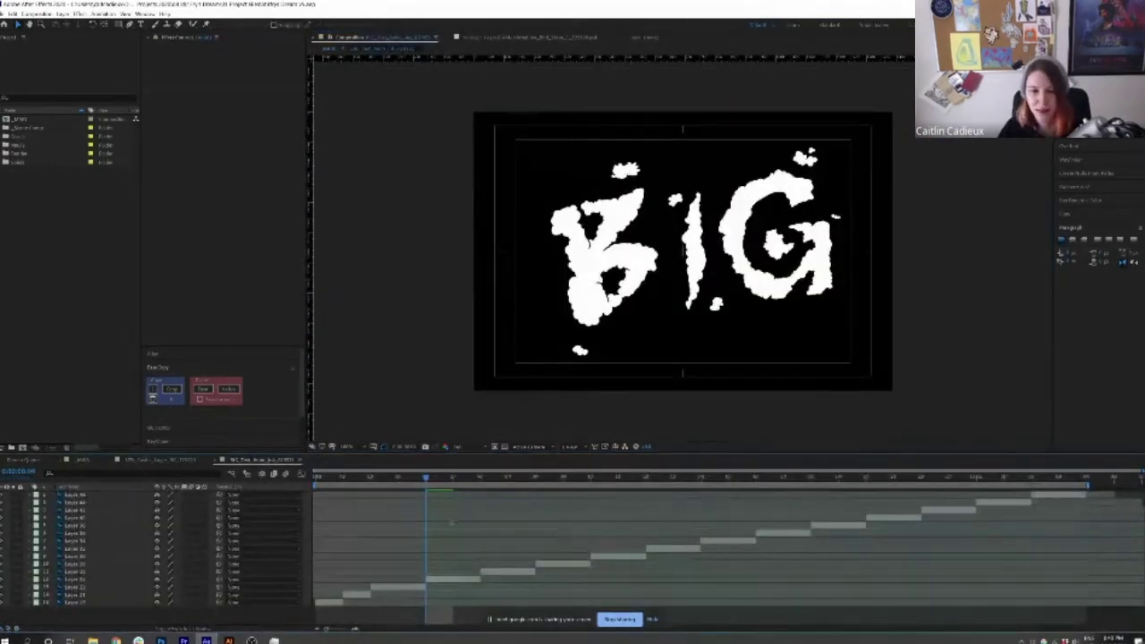
pyautogui.press('space')
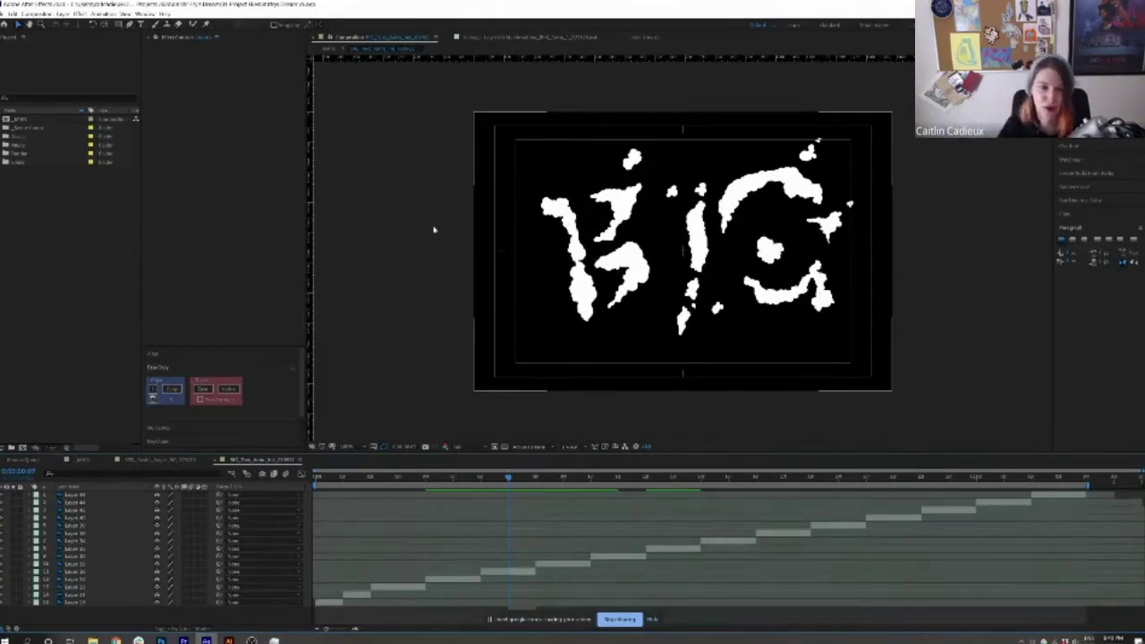
# Show the transparency grid behind the BIG text frames and replay them to examine the black outlines and white fills
pyautogui.click(534, 478)
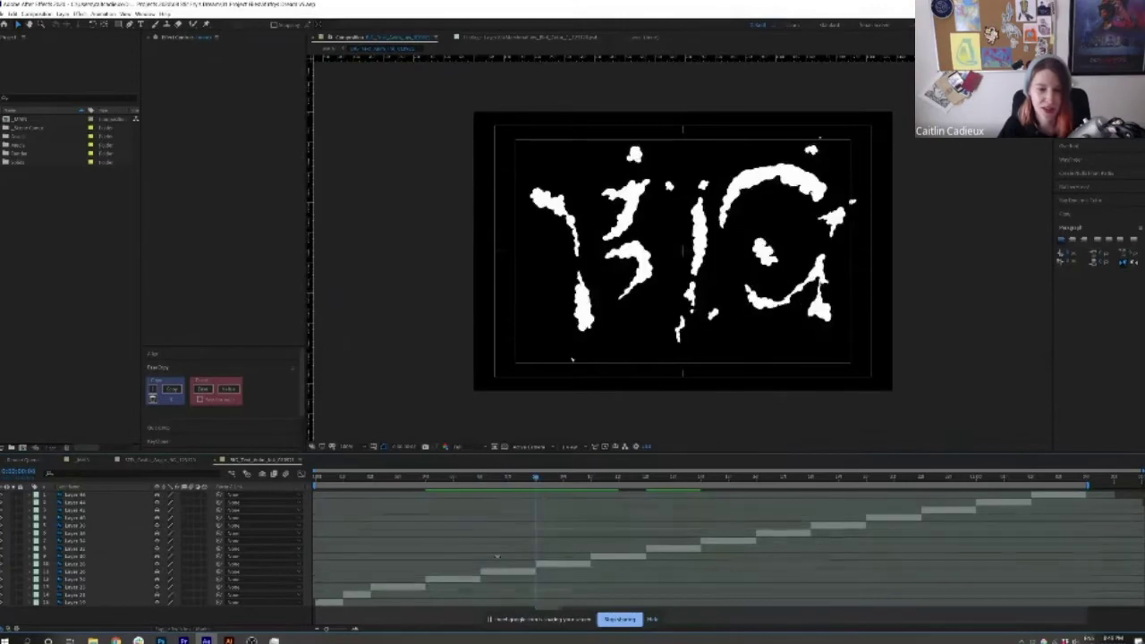
pyautogui.click(504, 447)
pyautogui.click(479, 479)
pyautogui.press('space')
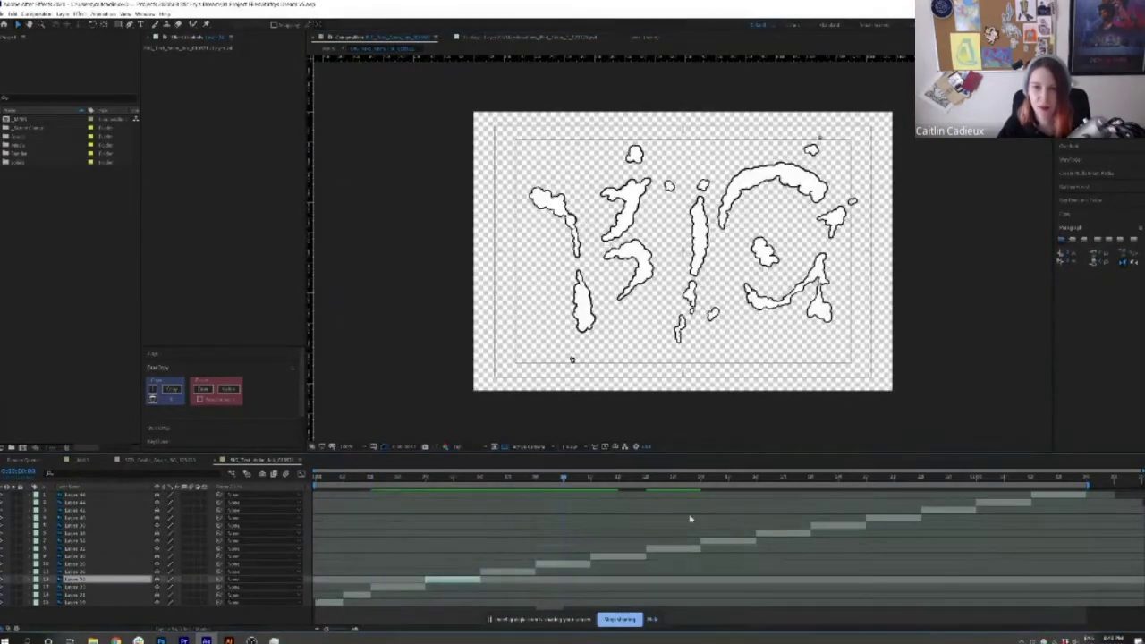
pyautogui.press('space')
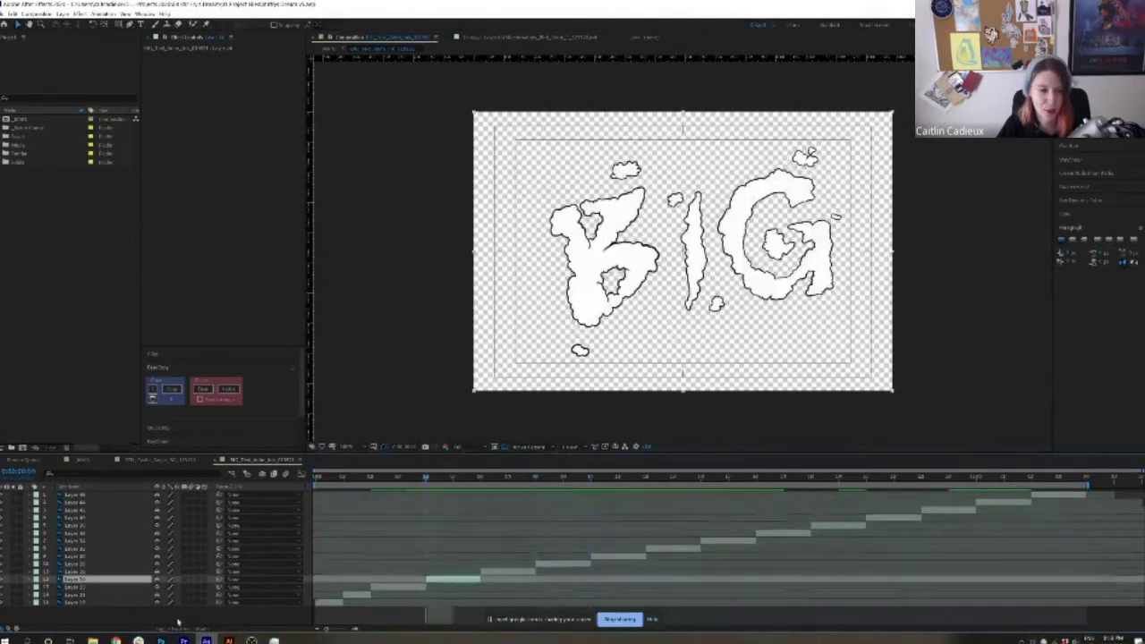
# Add an adjustment layer above the BIG text frame layers and apply the Tint effect to it
pyautogui.hotkey('ctrl', 'alt', 'shift', 'y')
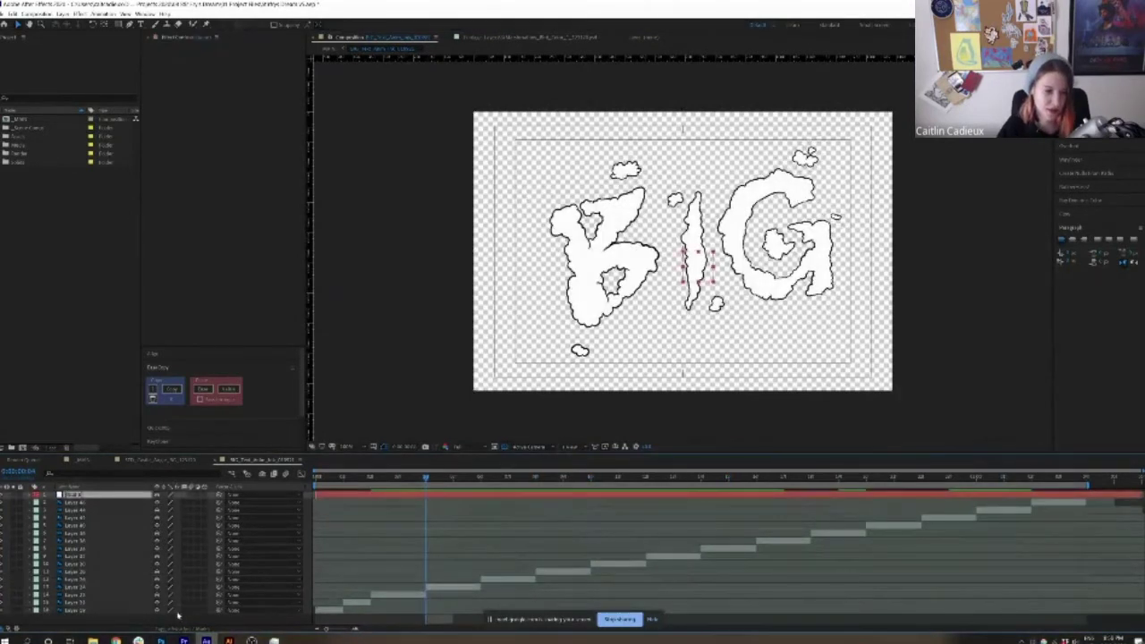
pyautogui.hotkey('ctrl', 'z')
pyautogui.hotkey('ctrl', 'alt', 'y')
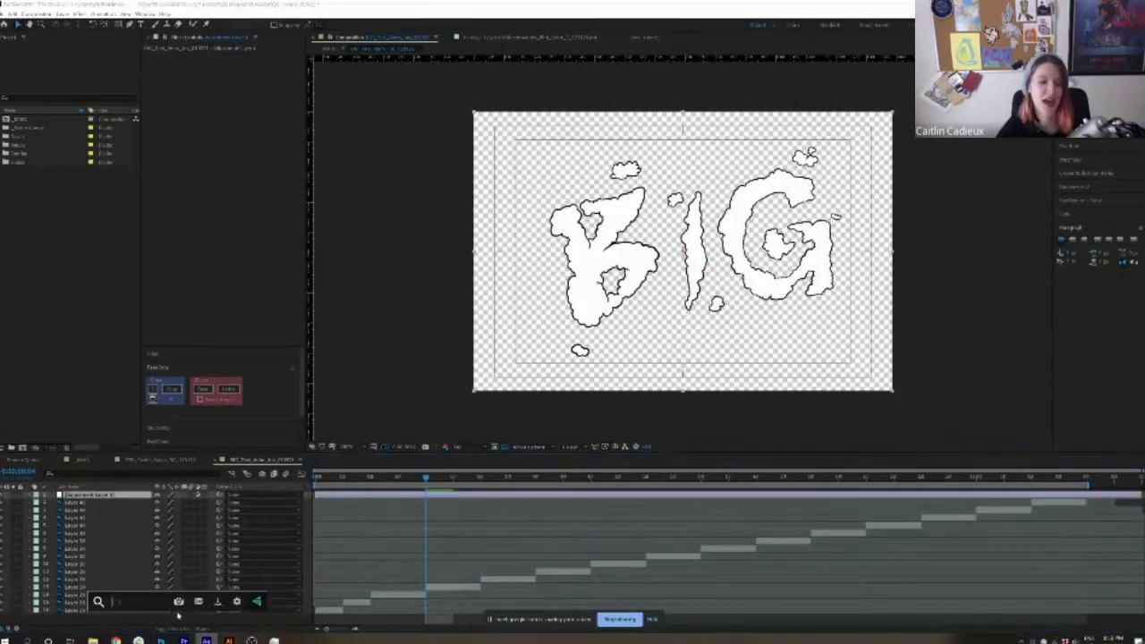
pyautogui.write('tint')
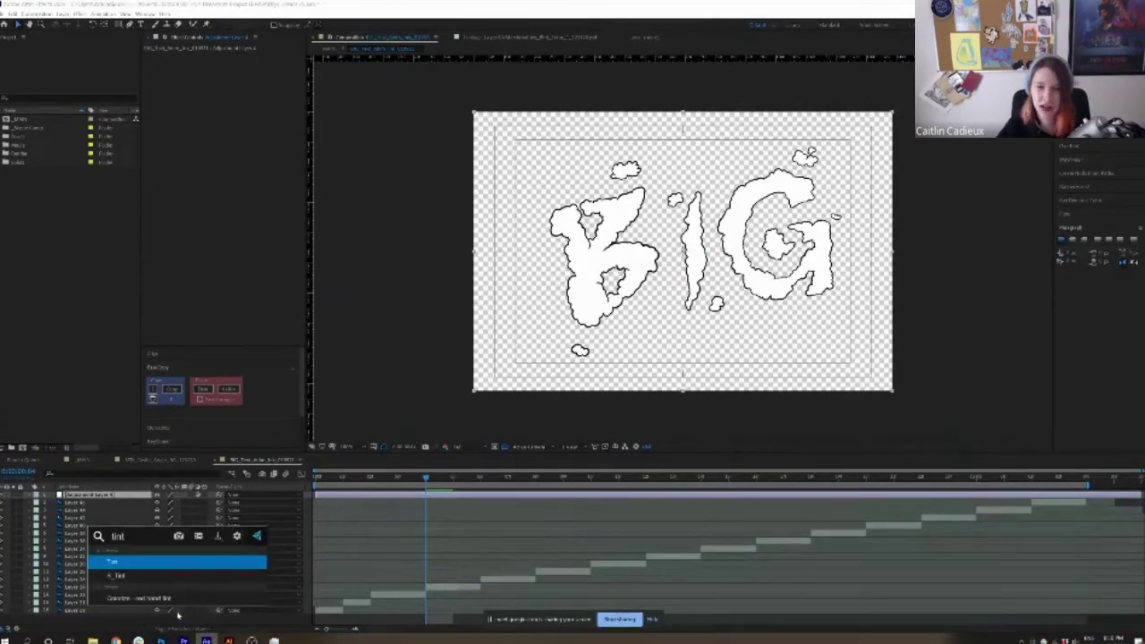
pyautogui.press('Return')
# Set the Tint effect's Map White To colour to bright red for the BIG text fills
pyautogui.click(183, 72)
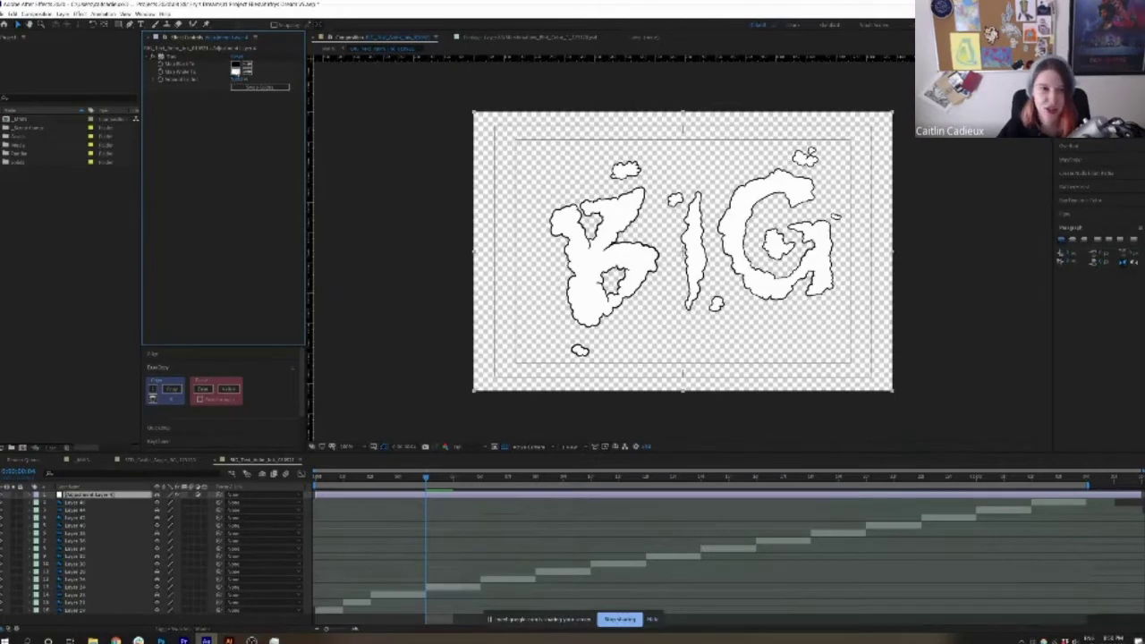
pyautogui.click(236, 69)
pyautogui.moveTo(875, 285); pyautogui.dragTo(963, 286)
pyautogui.click(1008, 284)
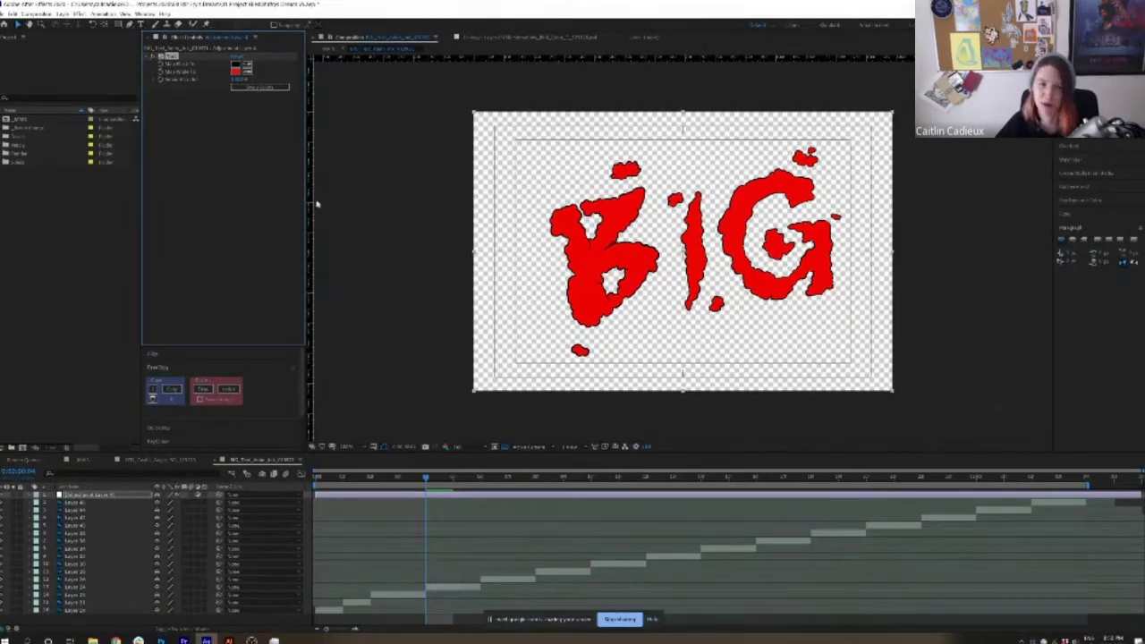
# Set the Tint effect's Map Black To colour to green for the BIG text outlines
pyautogui.click(236, 63)
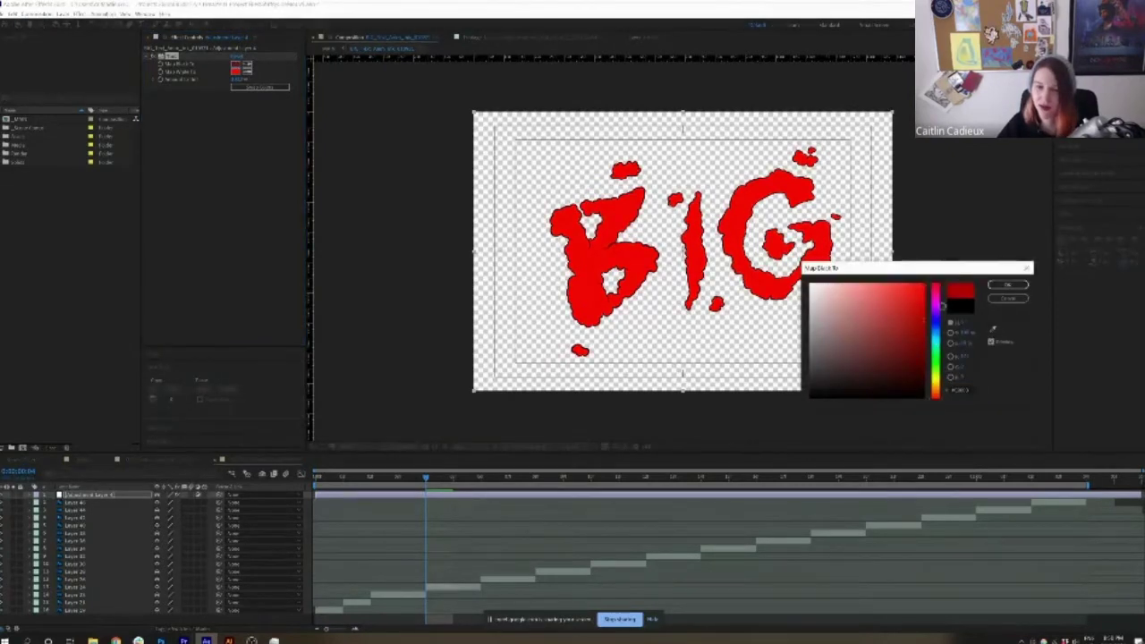
pyautogui.click(934, 327)
pyautogui.moveTo(933, 326); pyautogui.dragTo(940, 373)
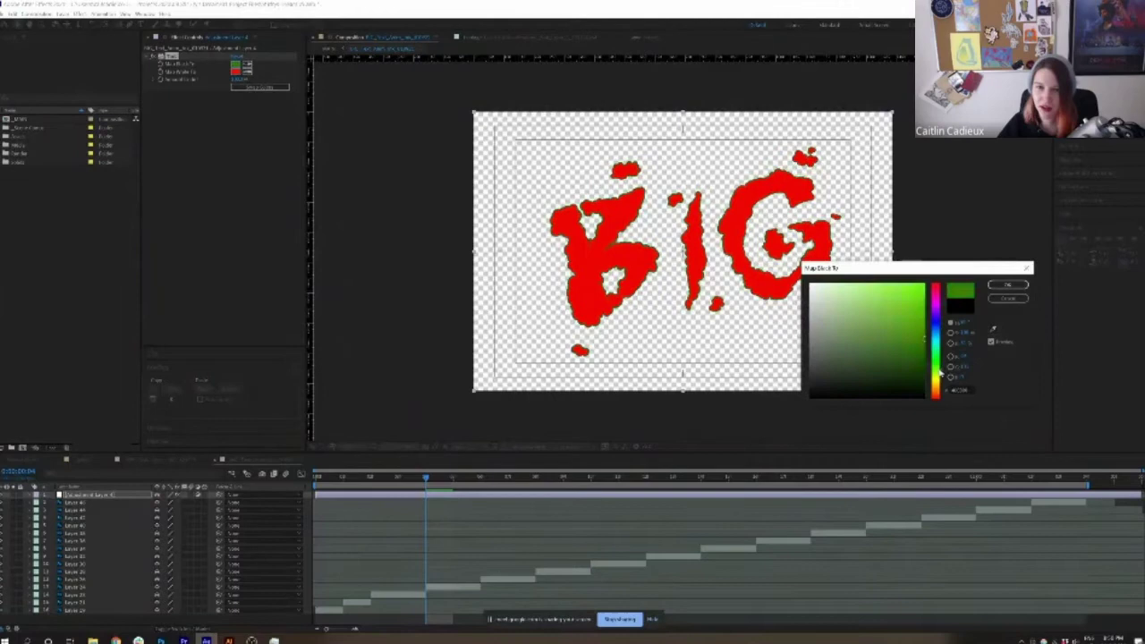
pyautogui.click(1008, 285)
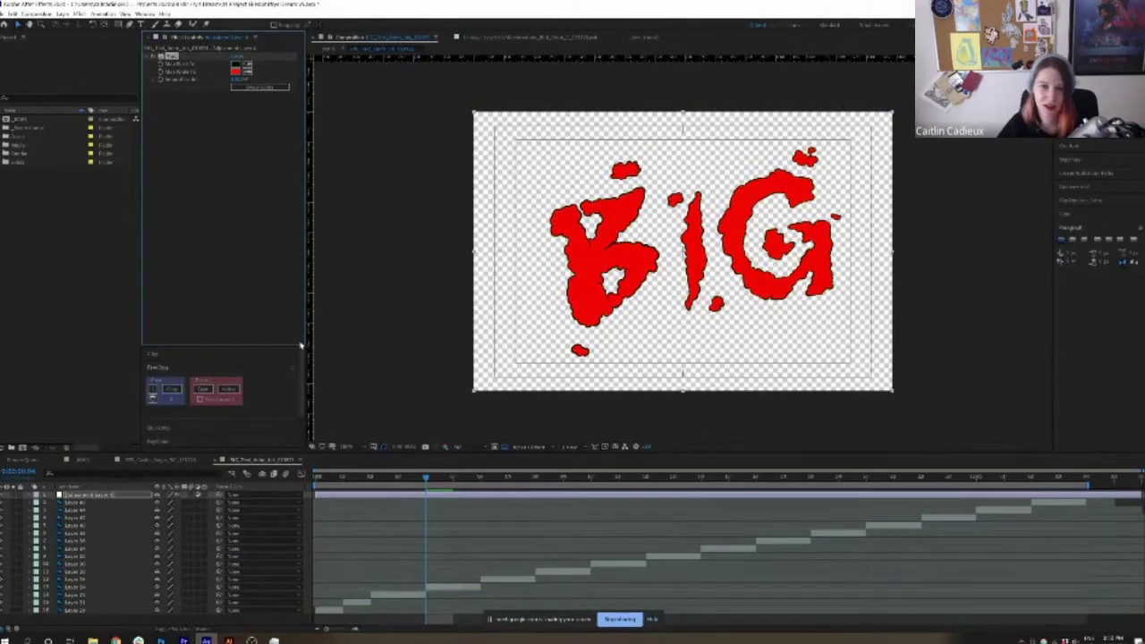
# Return to the main composition, try sampling green and yellow for the BIG text layer's Tint white mapping, and undo both colour changes
pyautogui.click(165, 390)
pyautogui.click(83, 460)
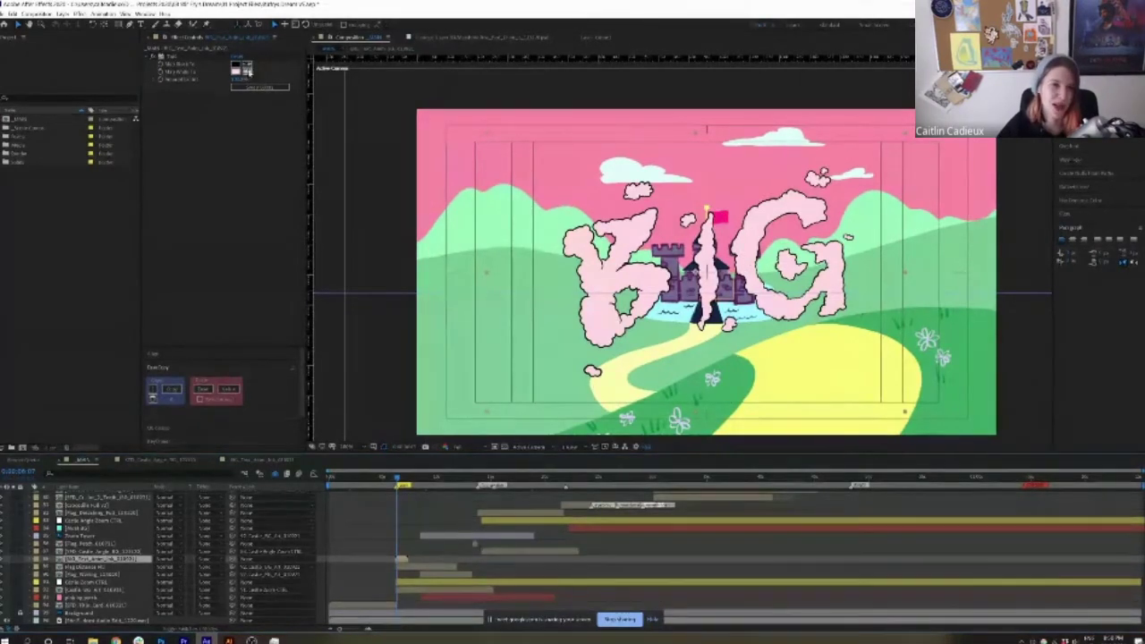
pyautogui.click(248, 72)
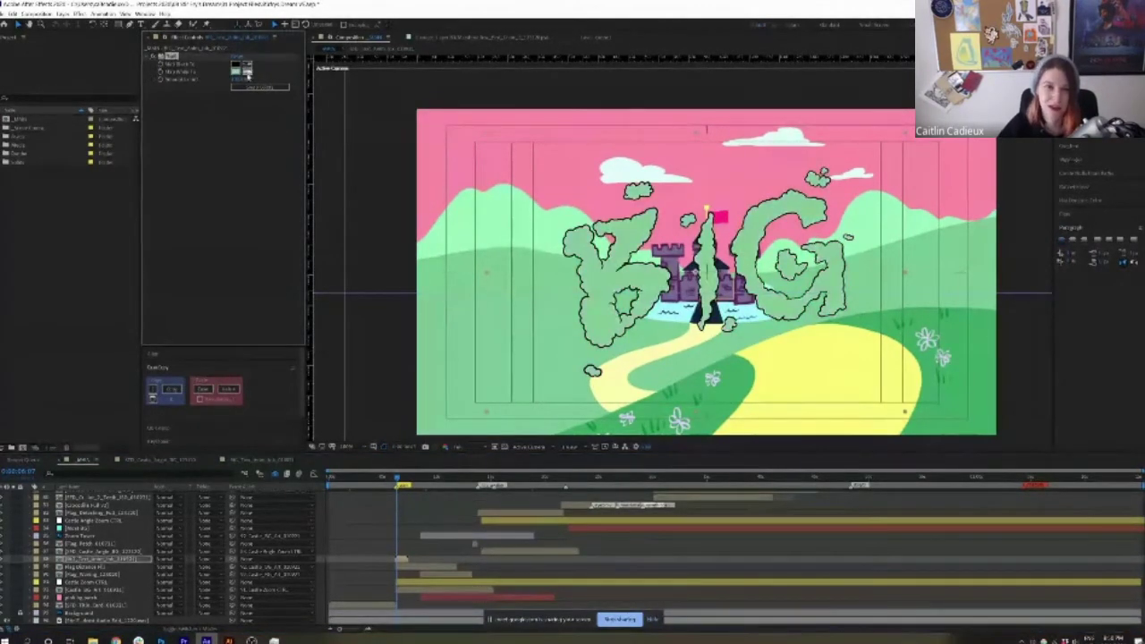
pyautogui.click(814, 373)
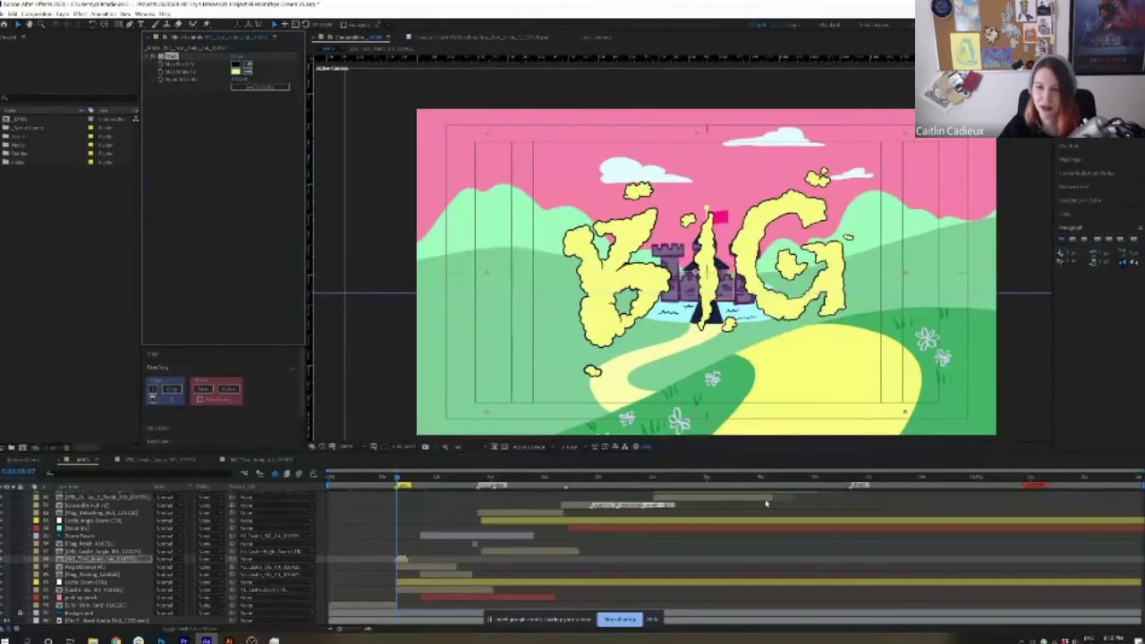
pyautogui.hotkey('ctrl', 'z')
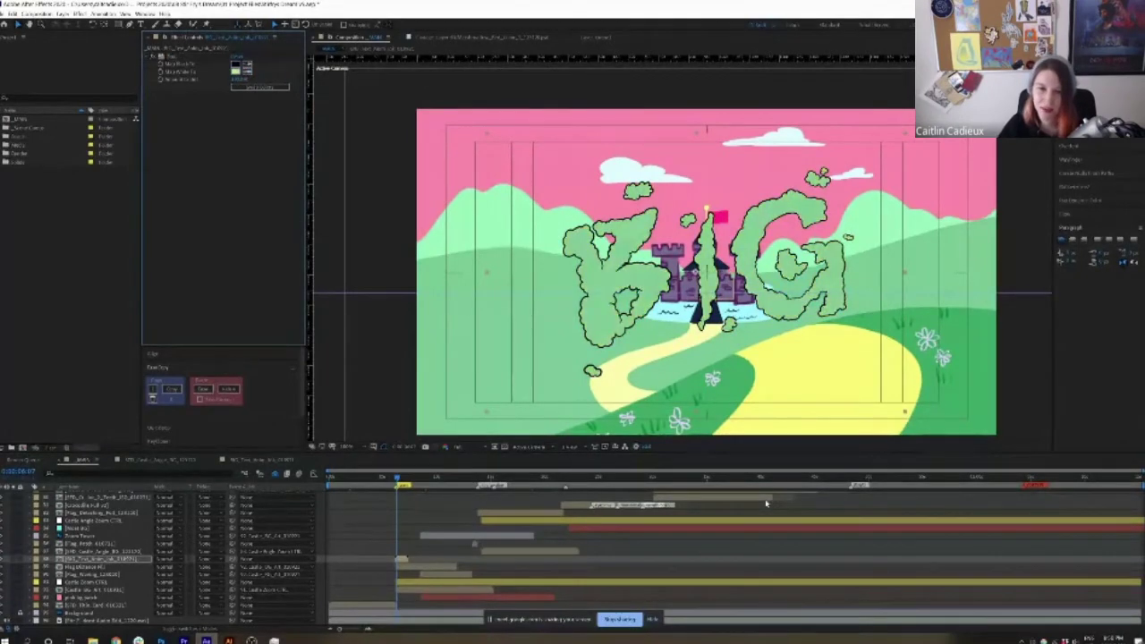
pyautogui.hotkey('ctrl', 'z')
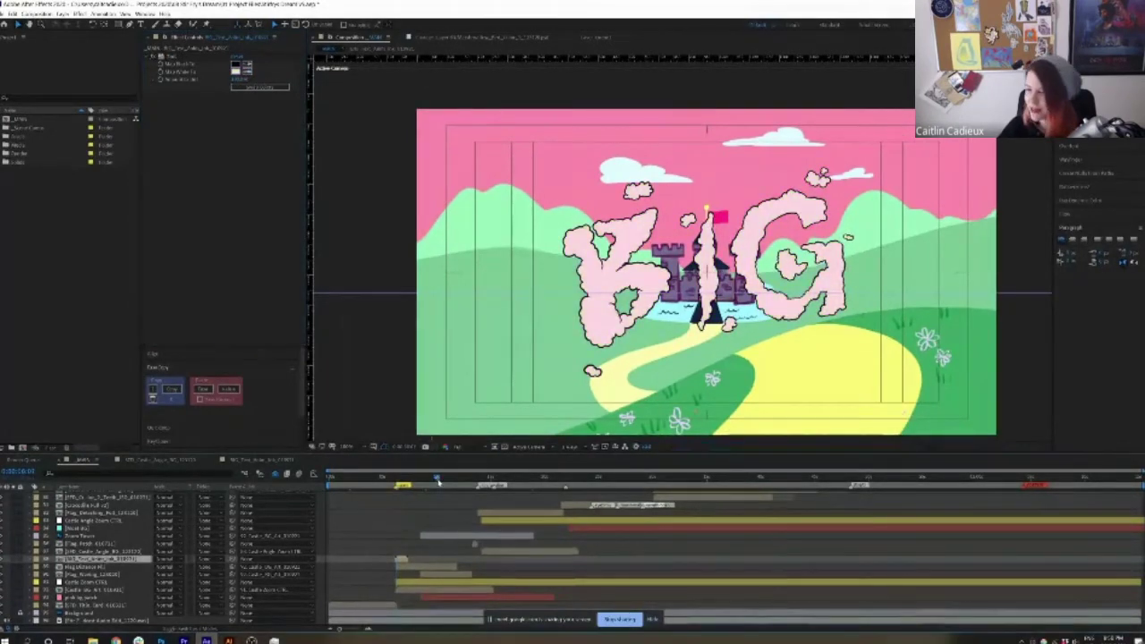
# Move the playhead in the main composition to the close-up of the waving bird flag
pyautogui.click(436, 480)
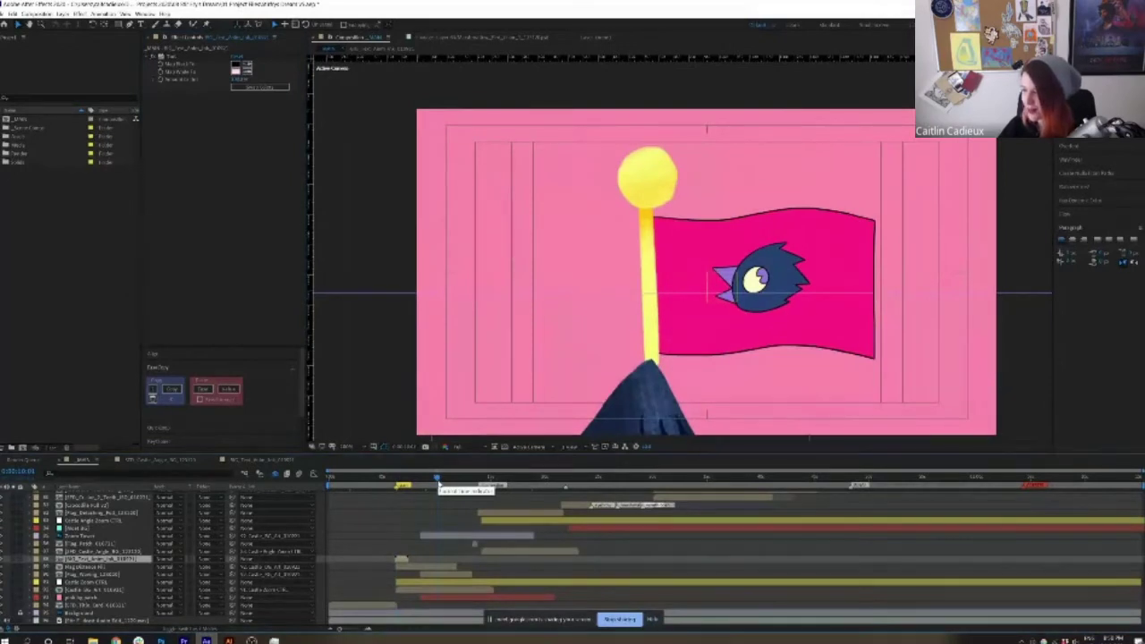
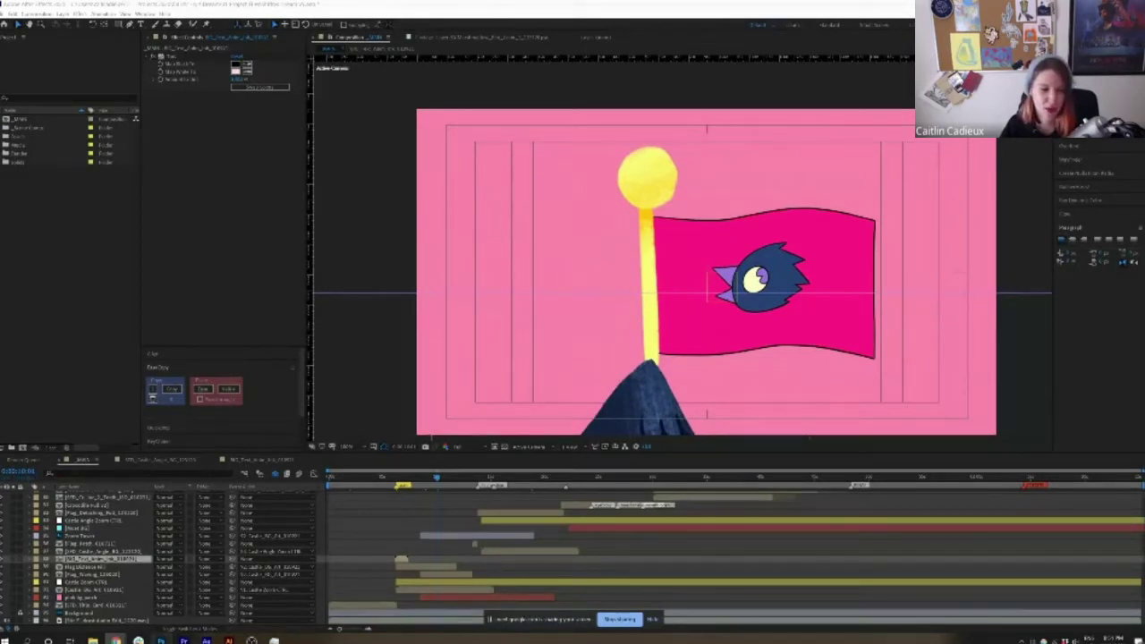
# Open the SERVANT project from the recent projects, without saving the changes to Stirfry's Dream
pyautogui.hotkey('alt', 'Tab')
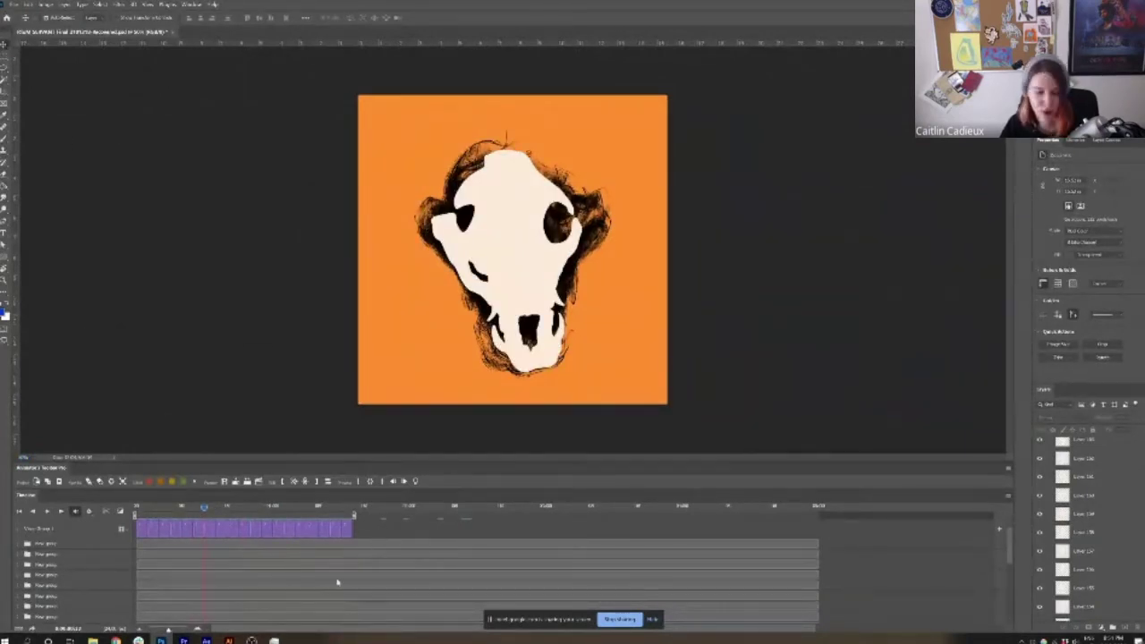
pyautogui.hotkey('alt', 'Tab')
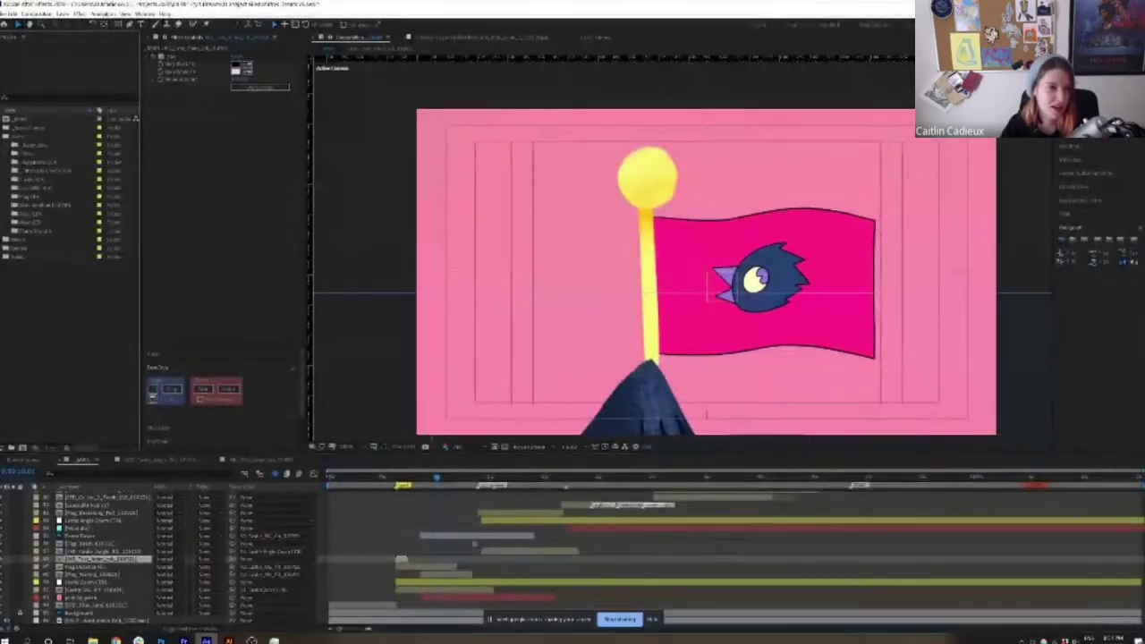
pyautogui.click(13, 14)
pyautogui.click(12, 13)
pyautogui.click(12, 13)
pyautogui.moveTo(26, 51)
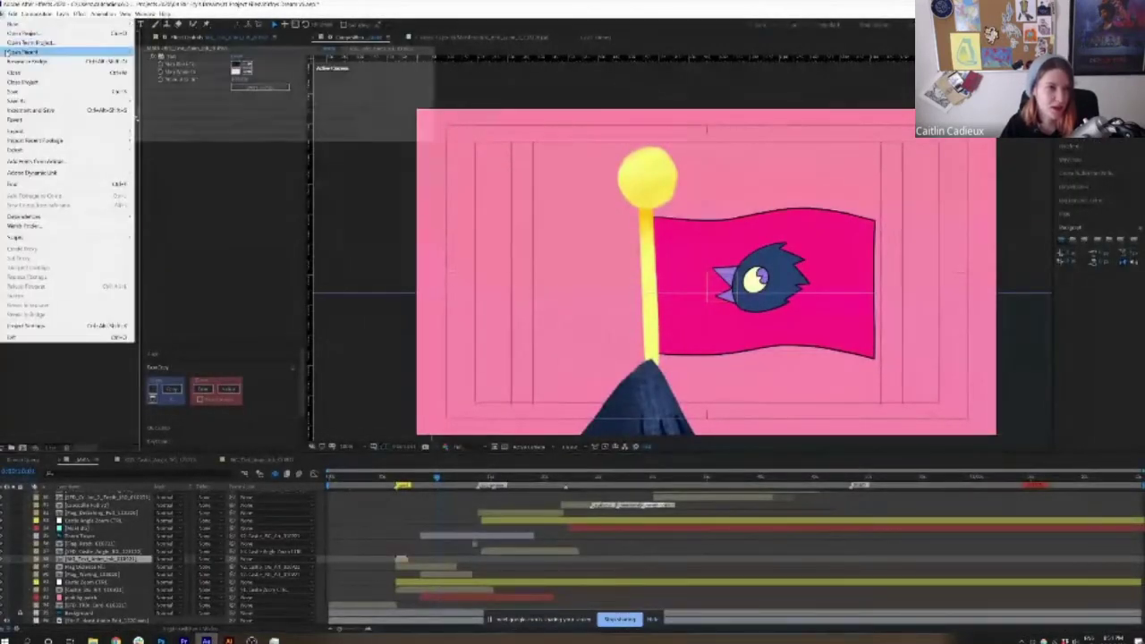
pyautogui.click(269, 51)
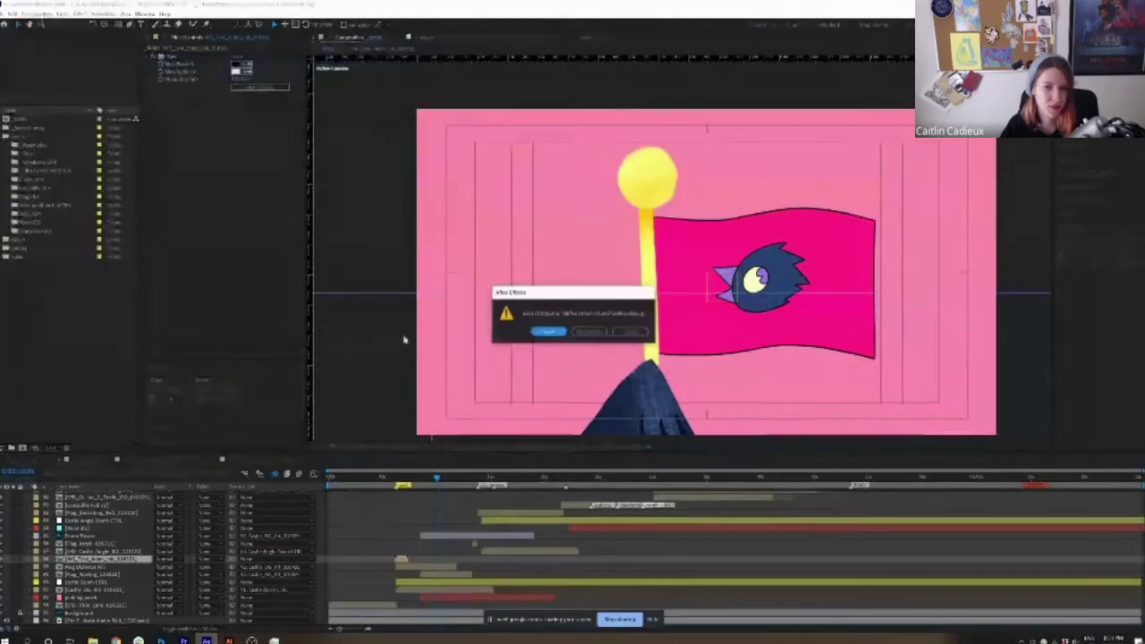
pyautogui.click(592, 331)
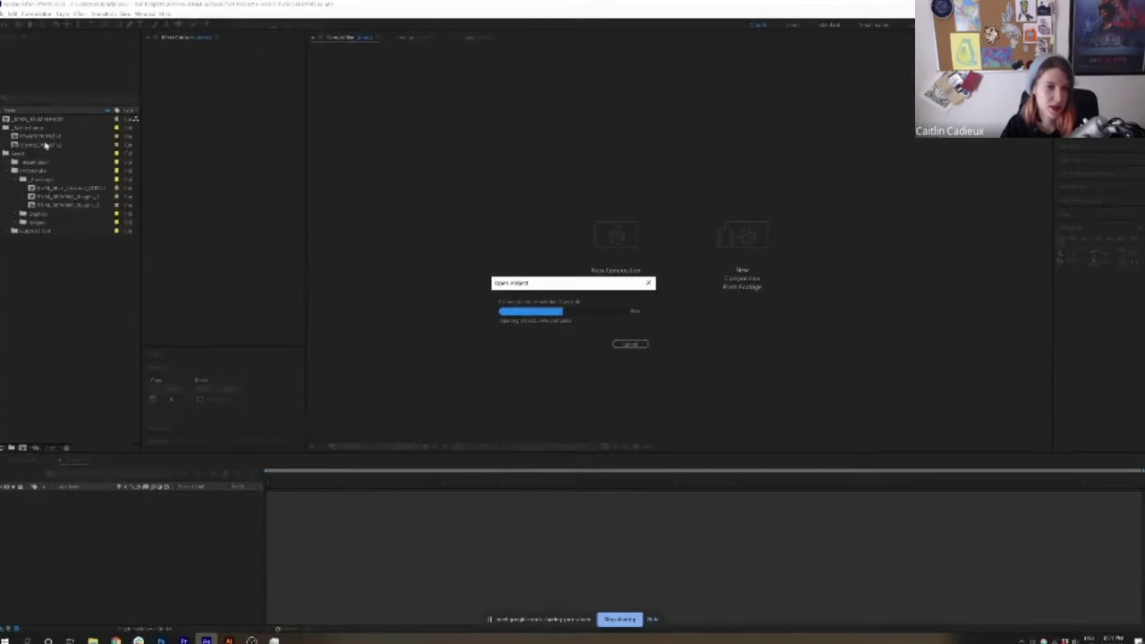
# Examine the imported Photoshop layers of the SERVANT cleanup file in the project's graphics folder and collapse the list
pyautogui.click(23, 216)
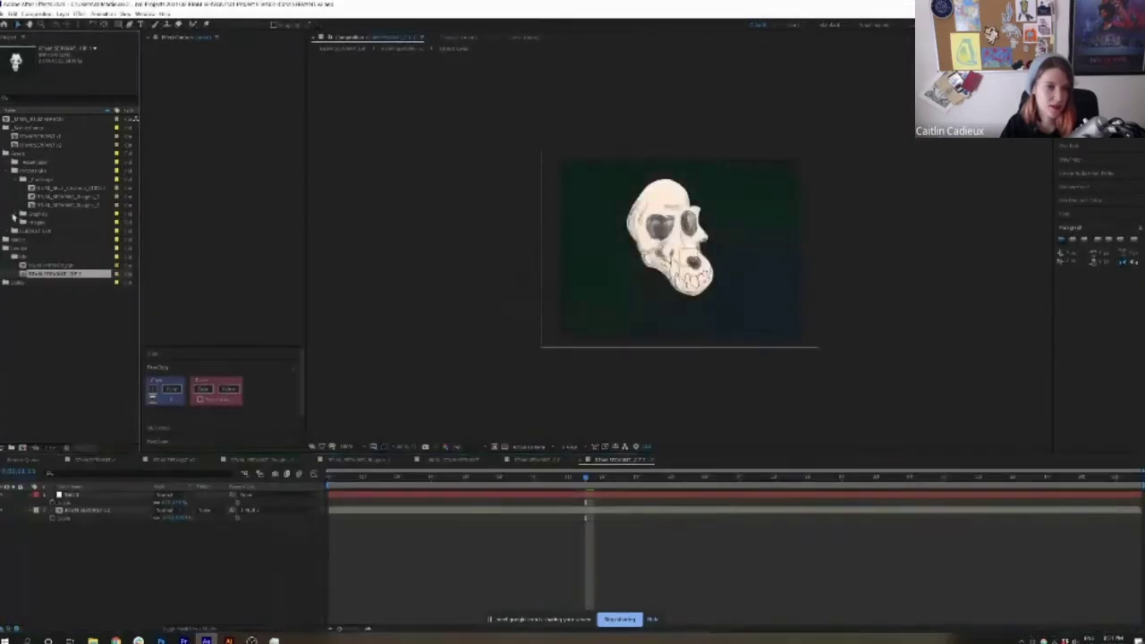
pyautogui.click(25, 223)
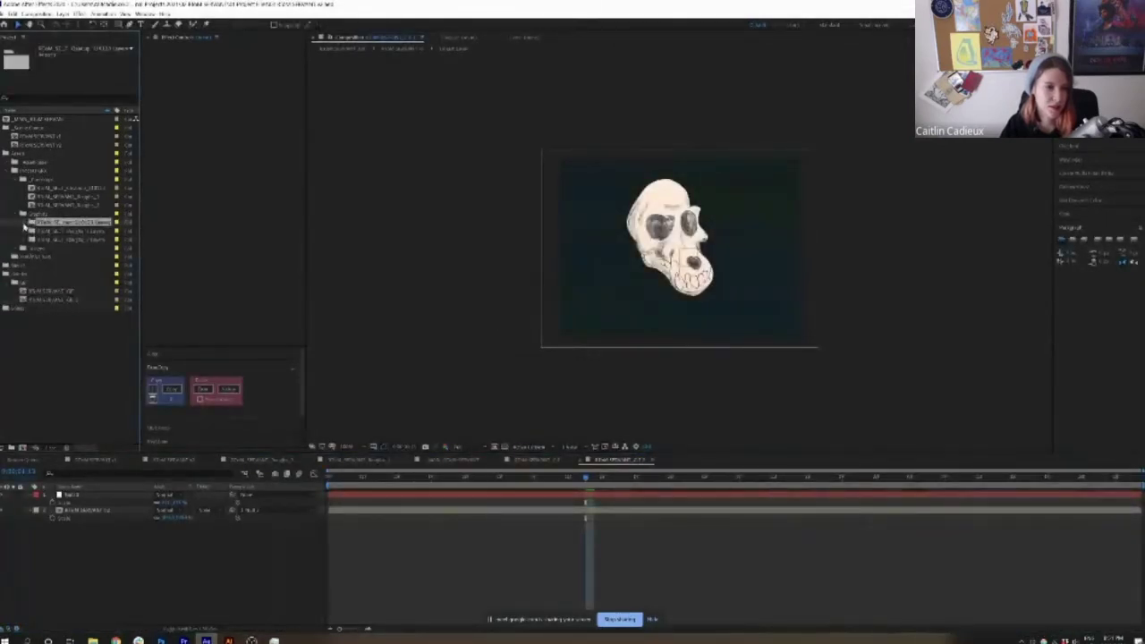
pyautogui.click(24, 224)
pyautogui.click(60, 240)
pyautogui.scroll(-1, 60, 240)
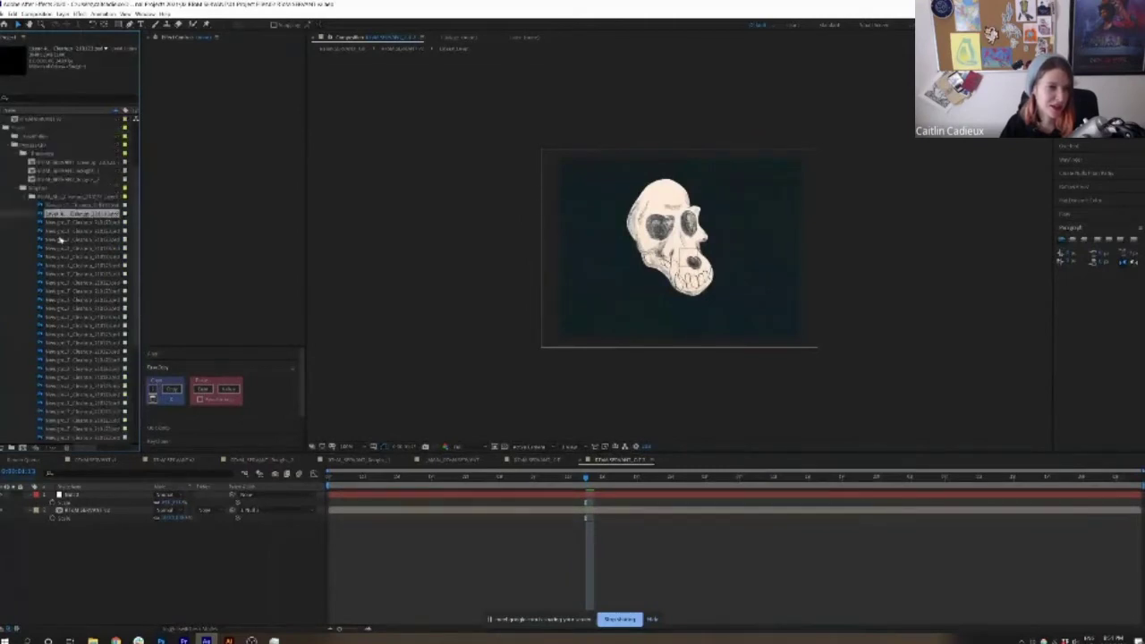
pyautogui.scroll(1, 60, 240)
pyautogui.click(27, 223)
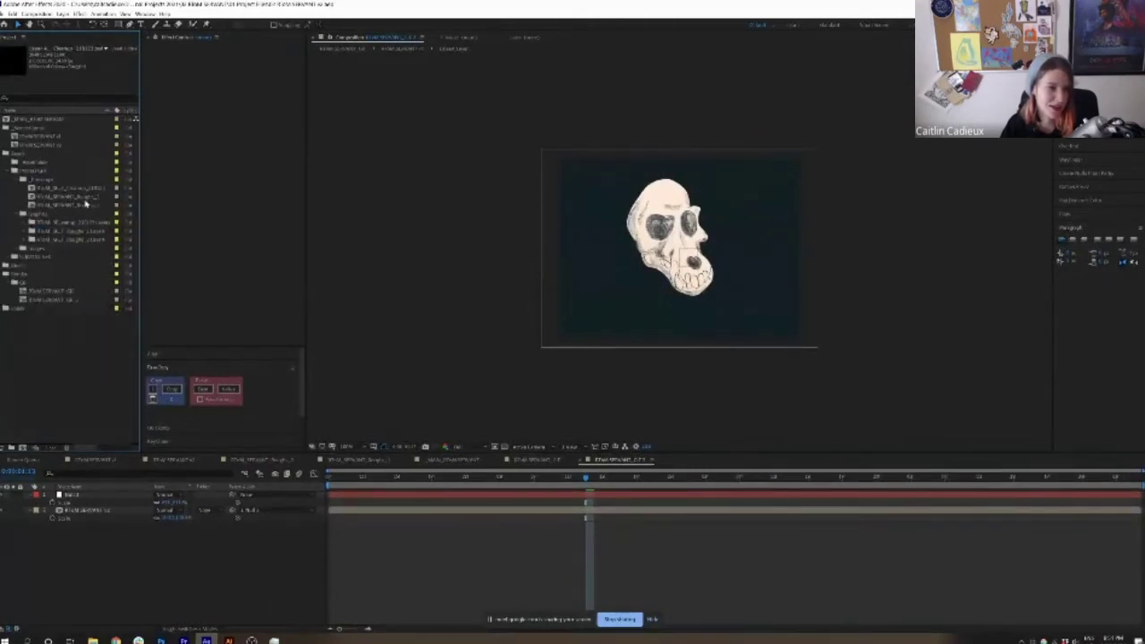
# Preview the second SERVANT roughs composition and open its nested Video Group 1 composition
pyautogui.doubleClick(85, 204)
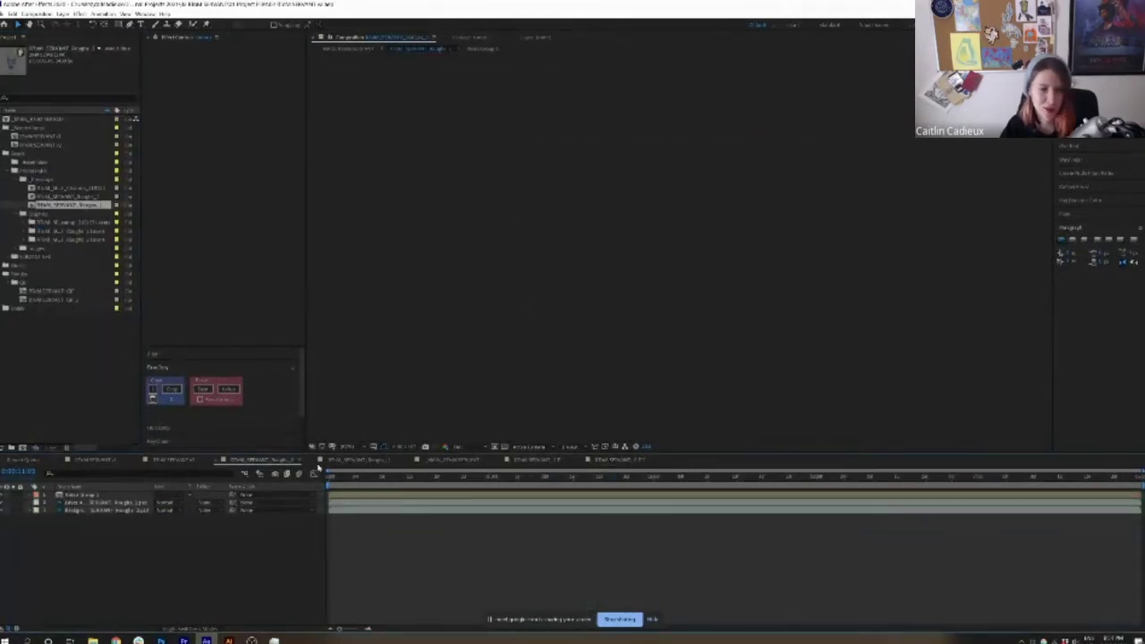
pyautogui.press('space')
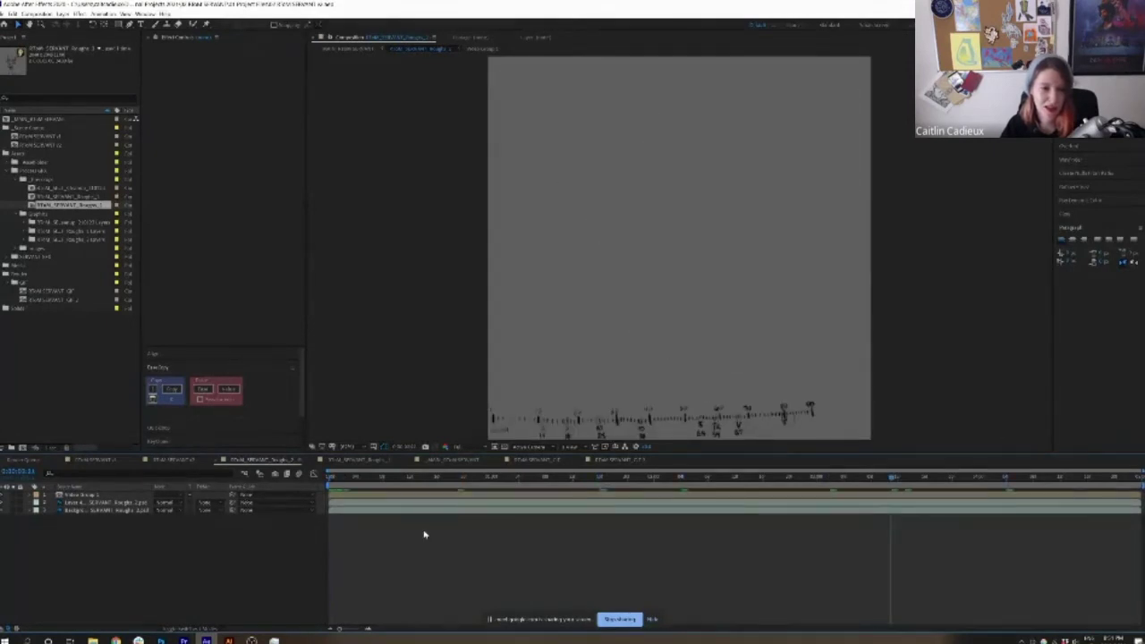
pyautogui.click(80, 497)
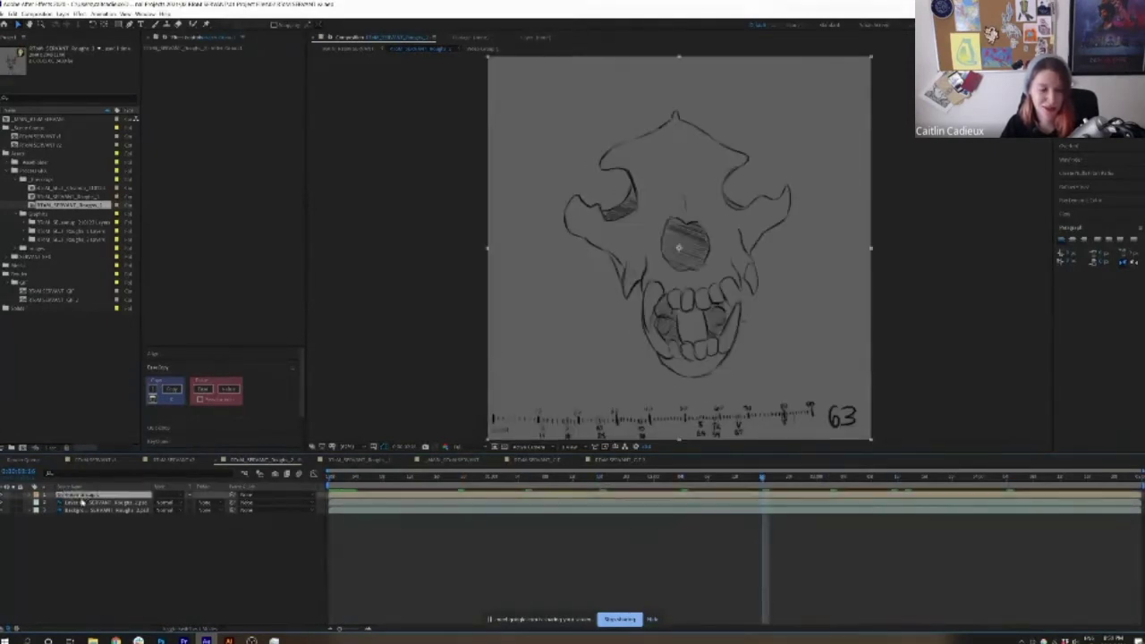
pyautogui.doubleClick(82, 502)
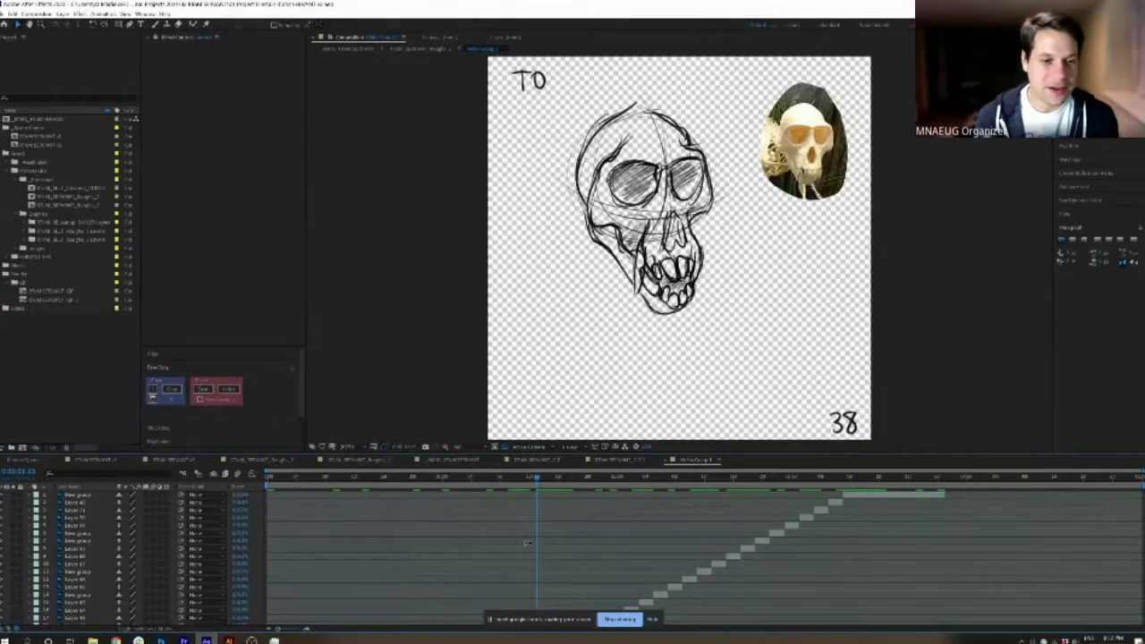
# Move the playhead in the second SERVANT composition, switch to Photoshop, and select Video Group 1 and clips within it
pyautogui.click(174, 459)
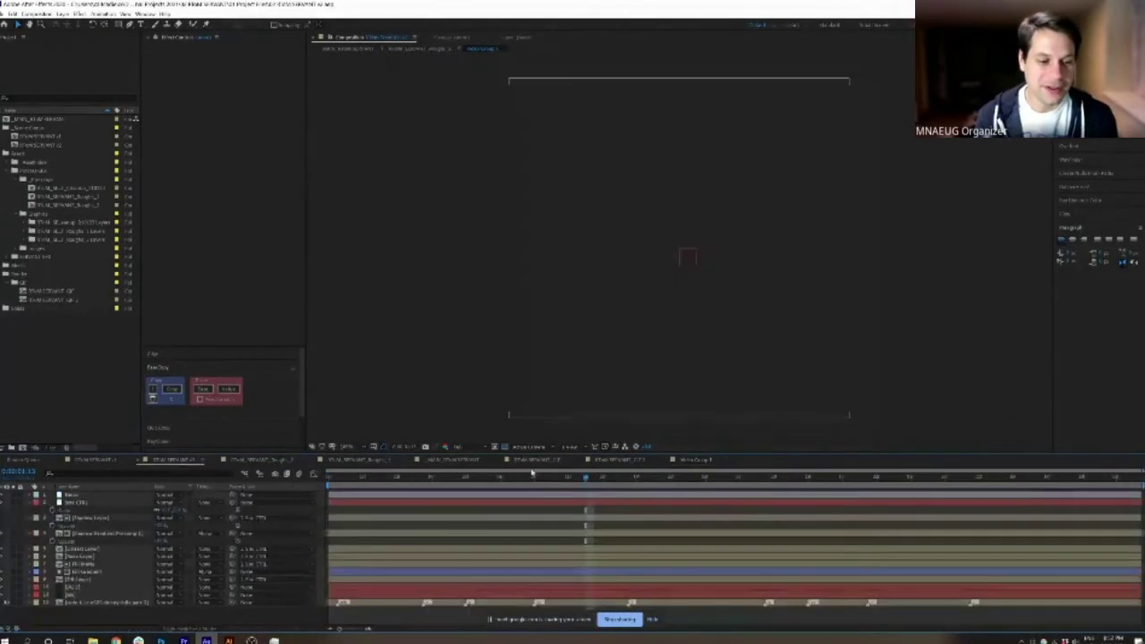
pyautogui.click(518, 475)
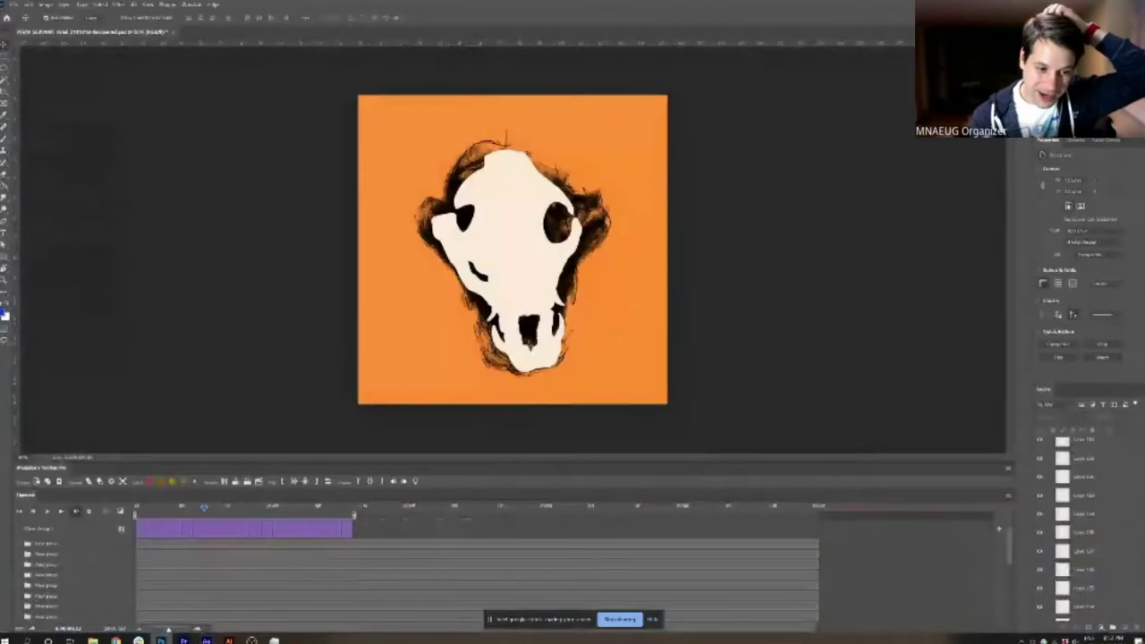
pyautogui.click(183, 641)
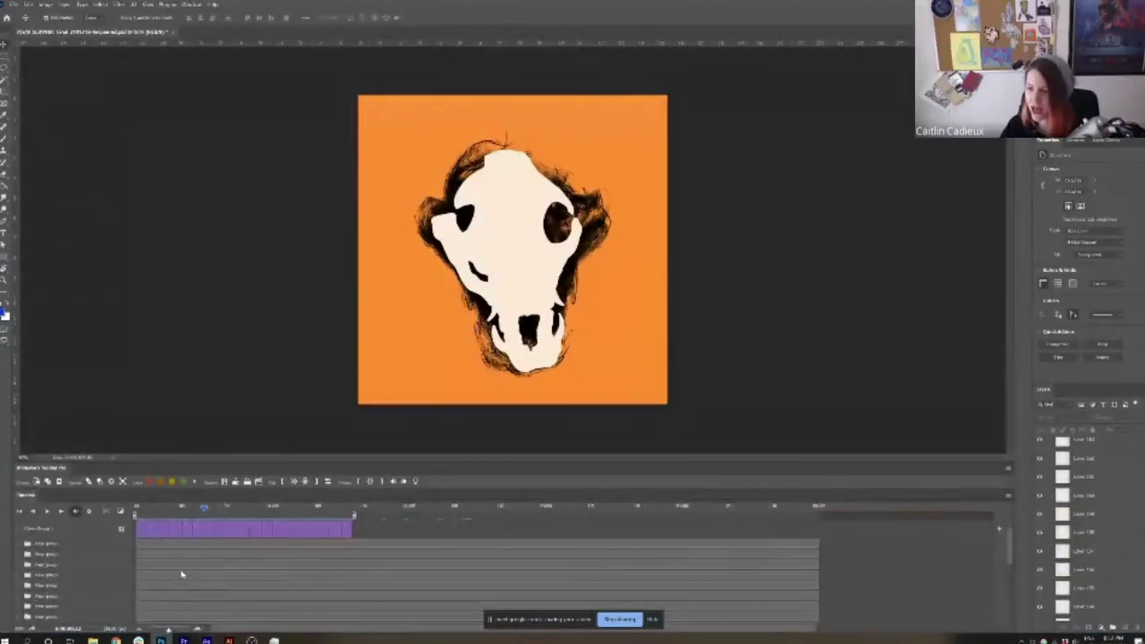
pyautogui.click(39, 530)
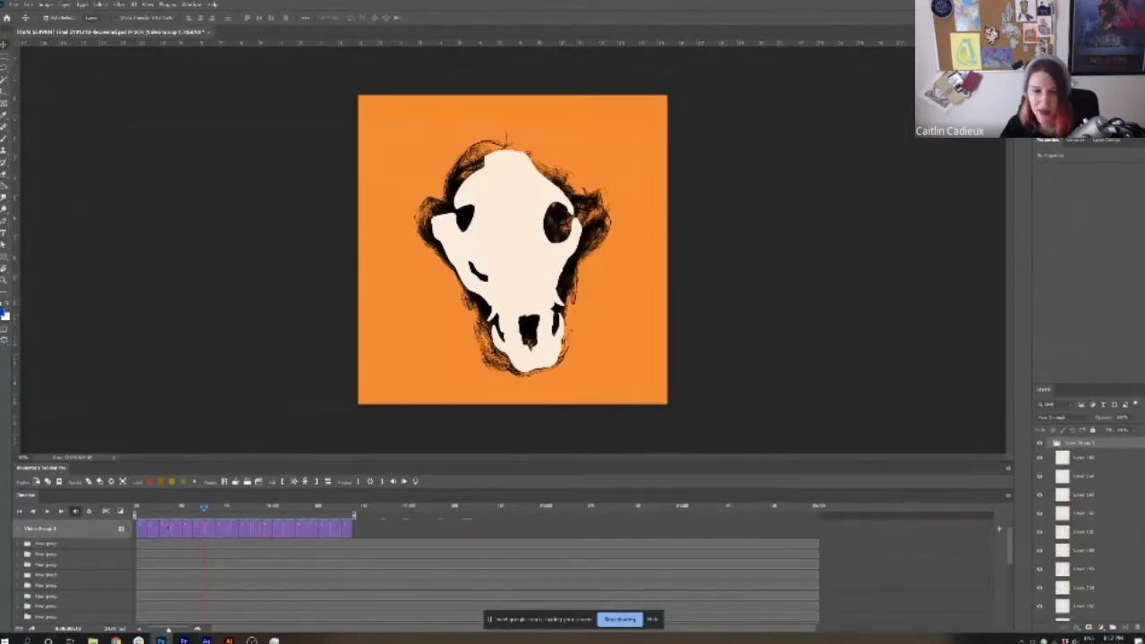
pyautogui.click(145, 530)
pyautogui.click(232, 528)
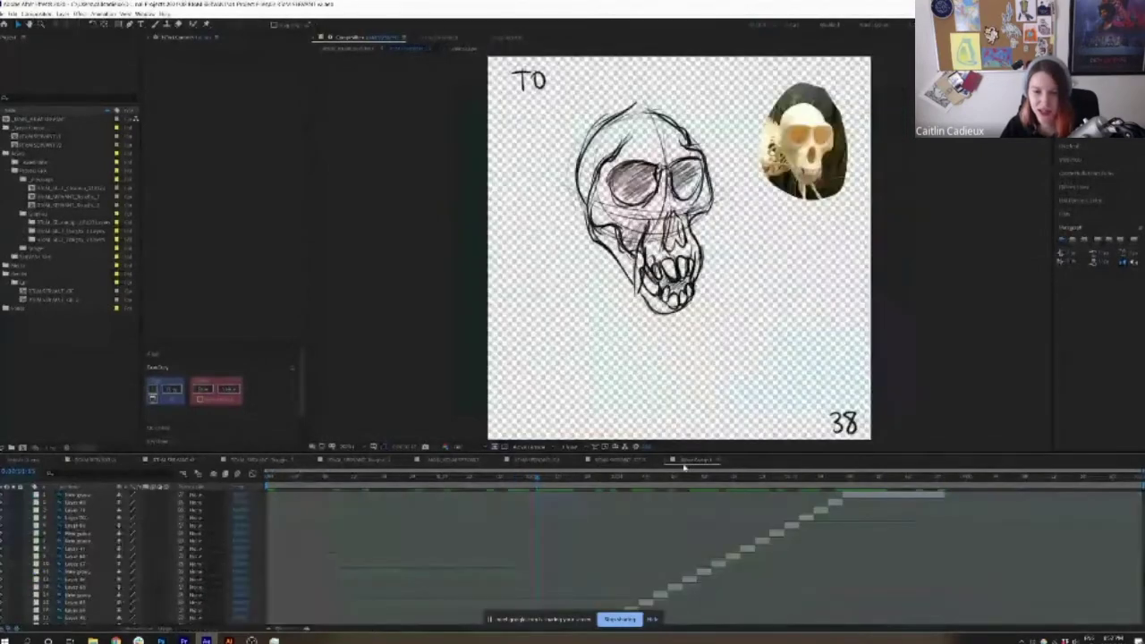
# Try extending the second layer's clip to an earlier start in After Effects' Video Group 1 composition, and undo the change
pyautogui.click(684, 462)
pyautogui.click(836, 506)
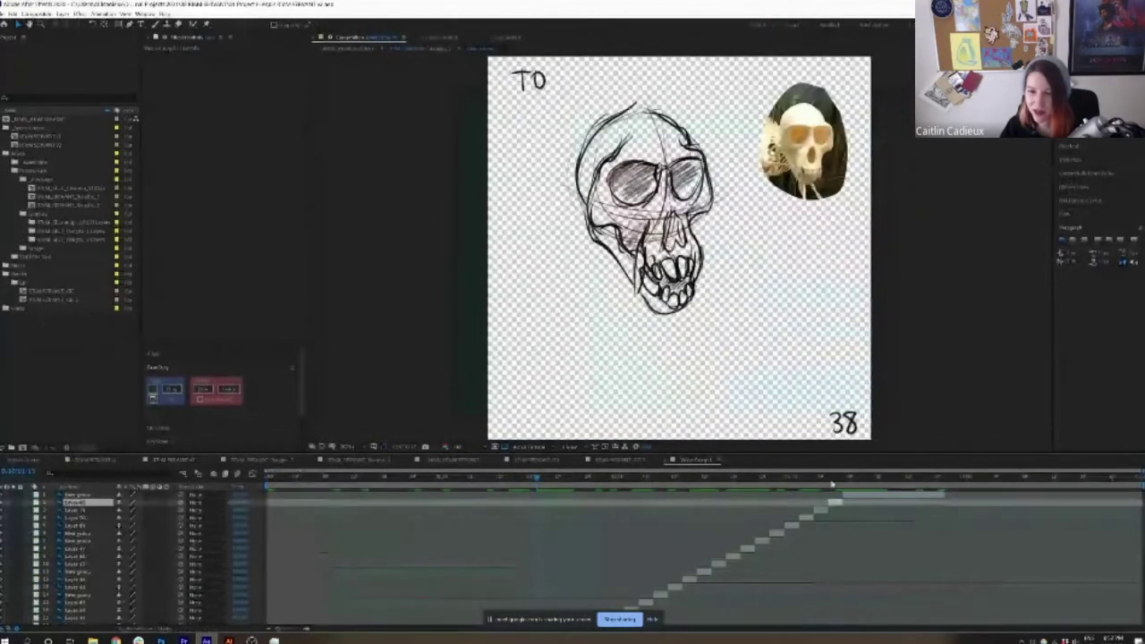
pyautogui.press('i')
pyautogui.moveTo(834, 502); pyautogui.dragTo(536, 503)
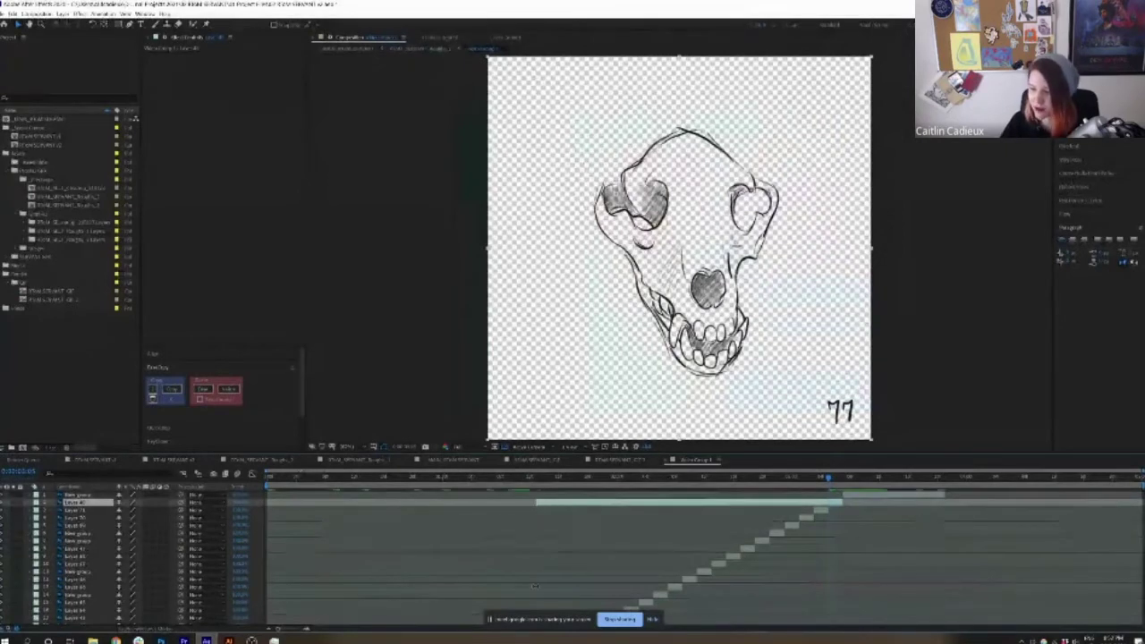
pyautogui.hotkey('ctrl', 'z')
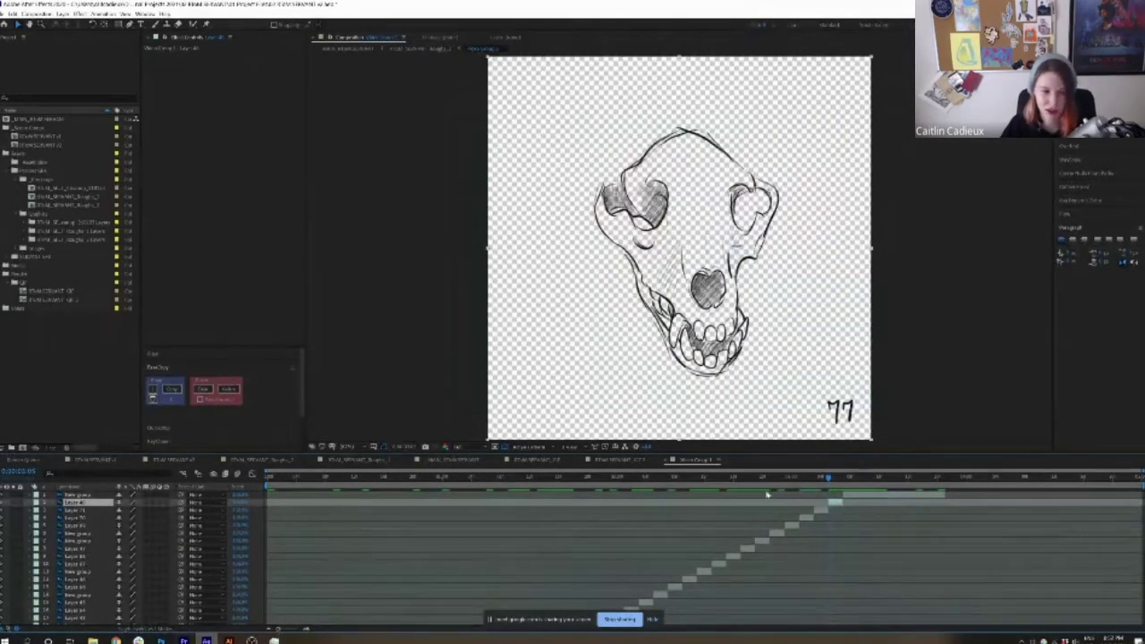
# Compare Photoshop's frame timeline with the After Effects Video Group 1 composition and advance the playhead to the drawing numbered 80
pyautogui.click(161, 641)
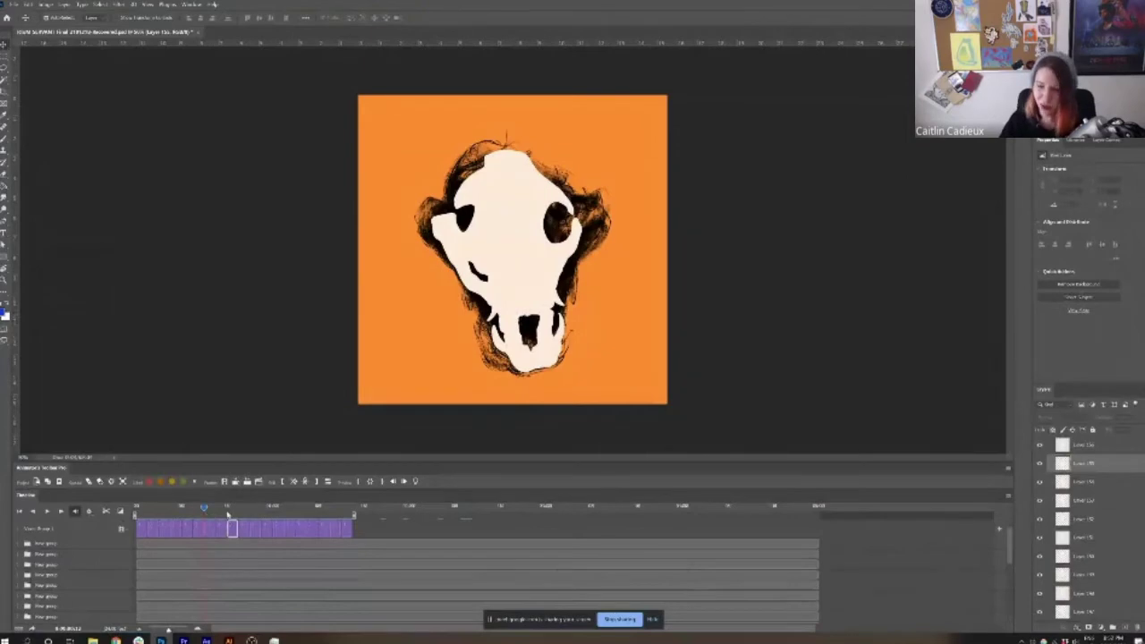
pyautogui.click(206, 640)
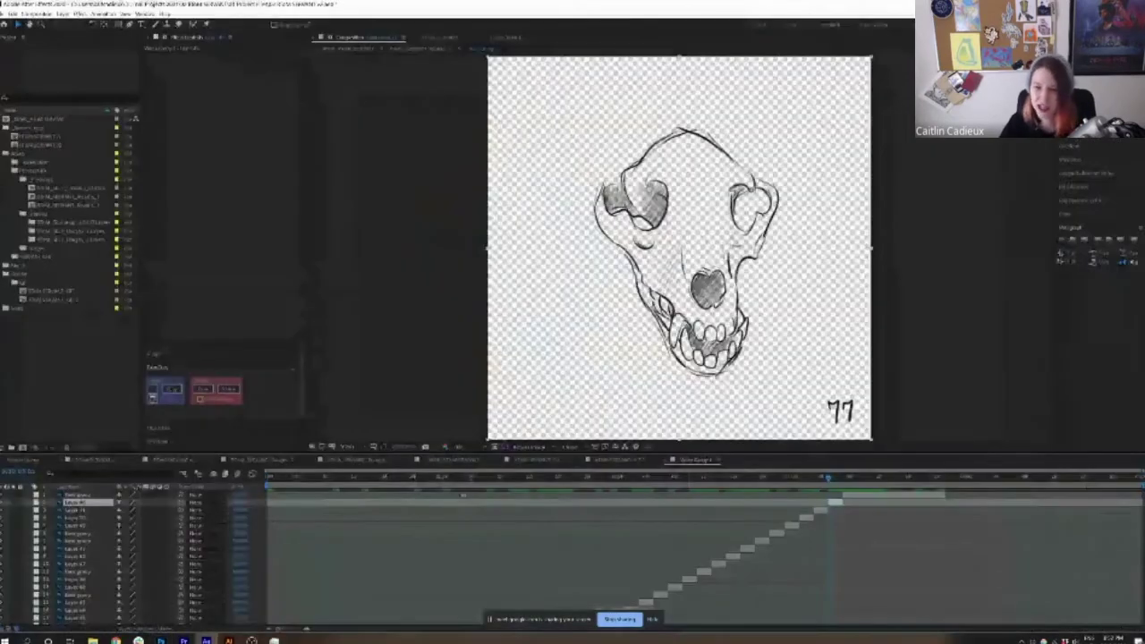
pyautogui.moveTo(850, 487); pyautogui.dragTo(821, 483)
pyautogui.press('pagedown')
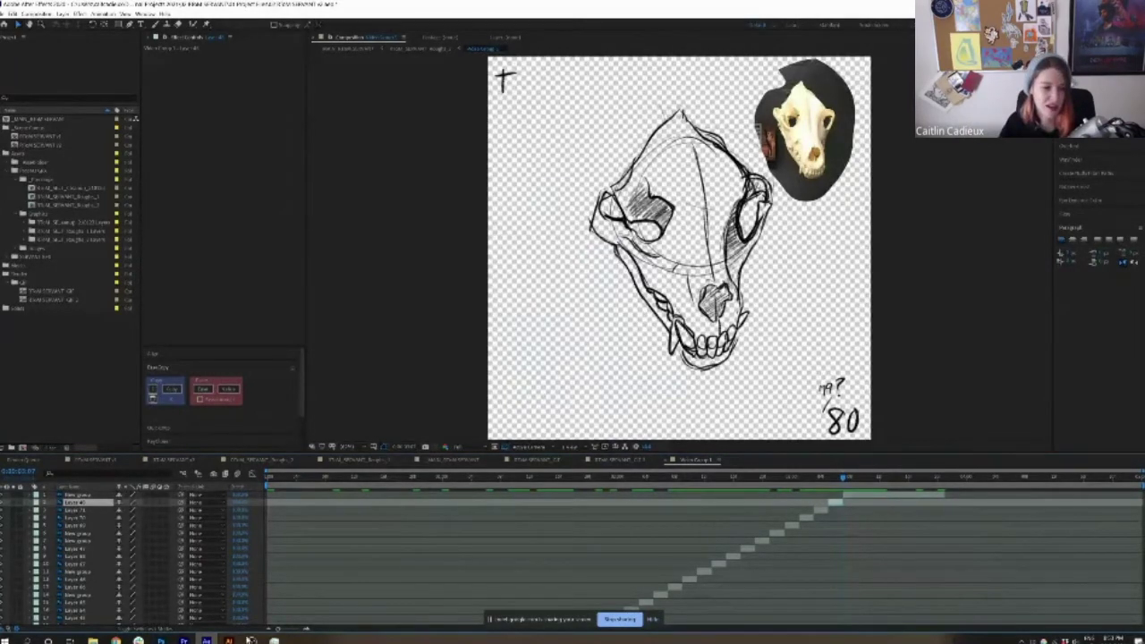
# Switch to Photoshop and select the first layer group below the video group, followed by Video Group 1 itself
pyautogui.click(161, 640)
pyautogui.click(49, 543)
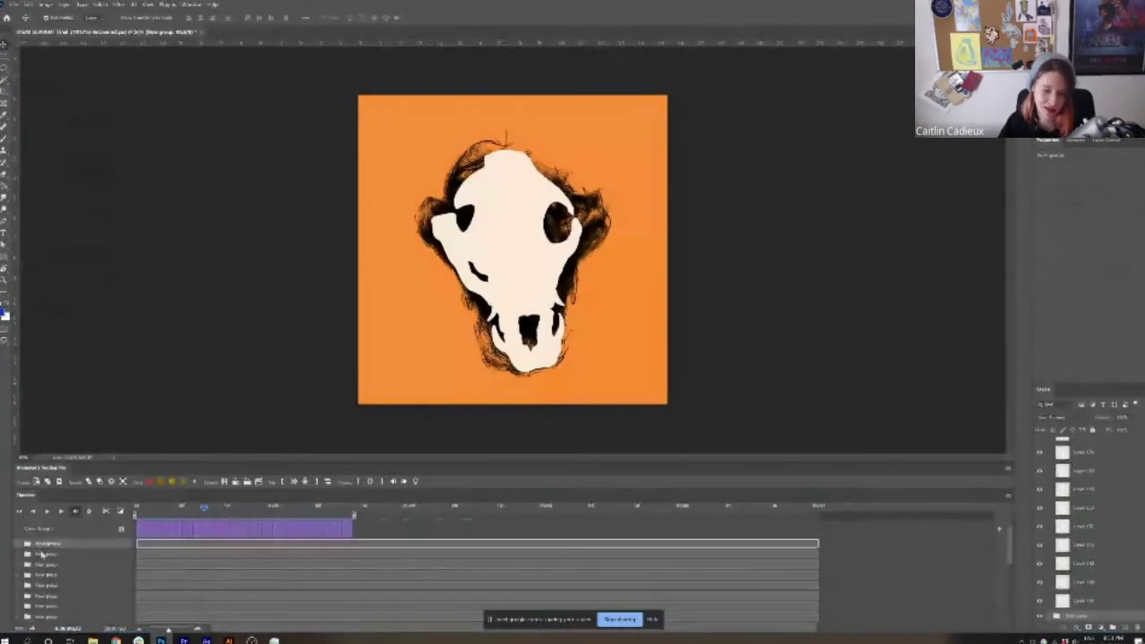
pyautogui.click(51, 529)
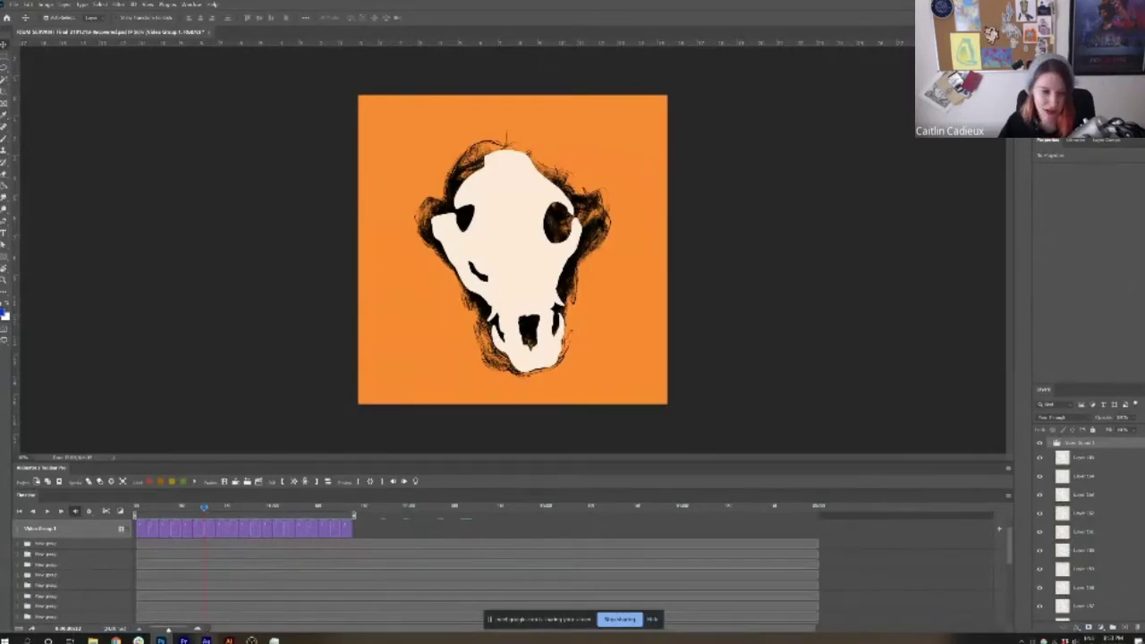
# Return to After Effects, expand the first roughs layers folder, open its composition, and select the Video Group 1 layer
pyautogui.click(206, 641)
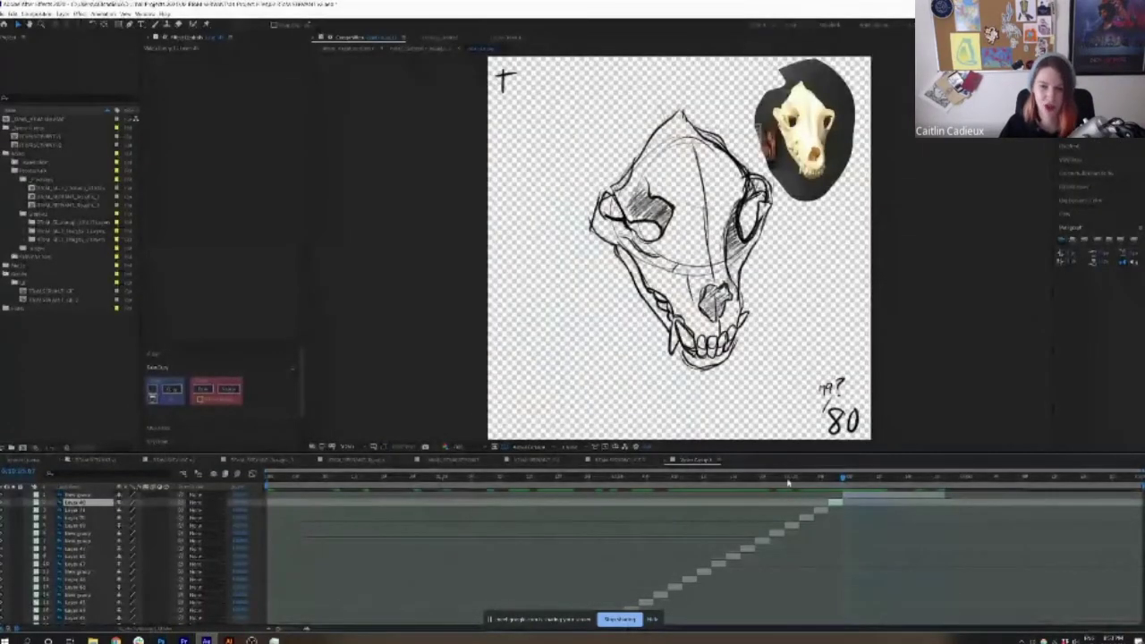
pyautogui.click(631, 459)
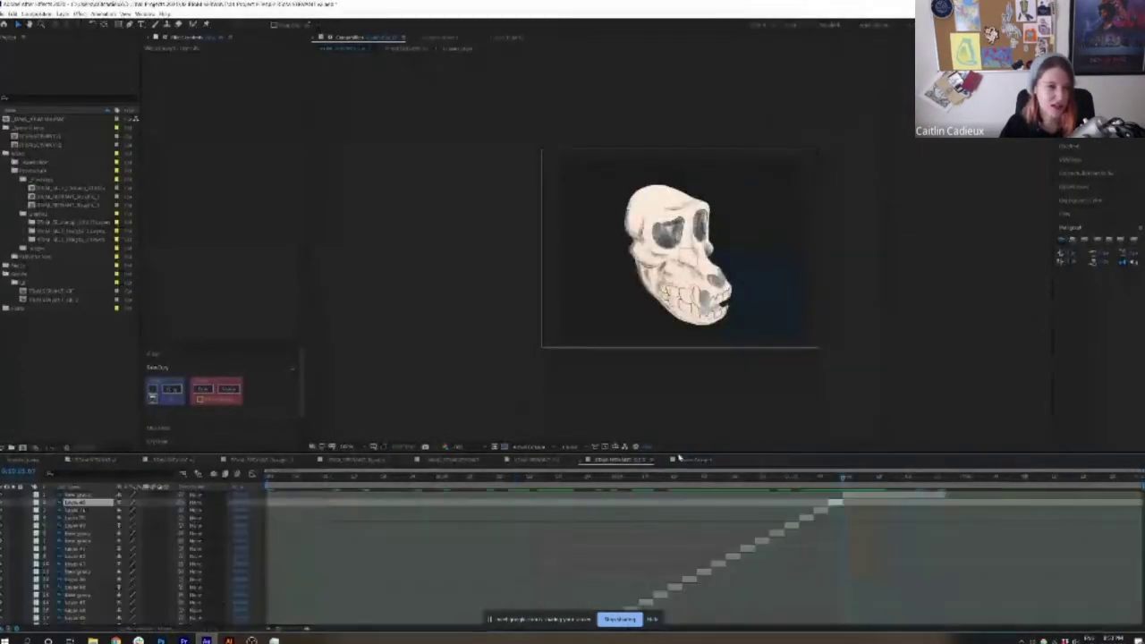
pyautogui.click(686, 459)
pyautogui.doubleClick(66, 230)
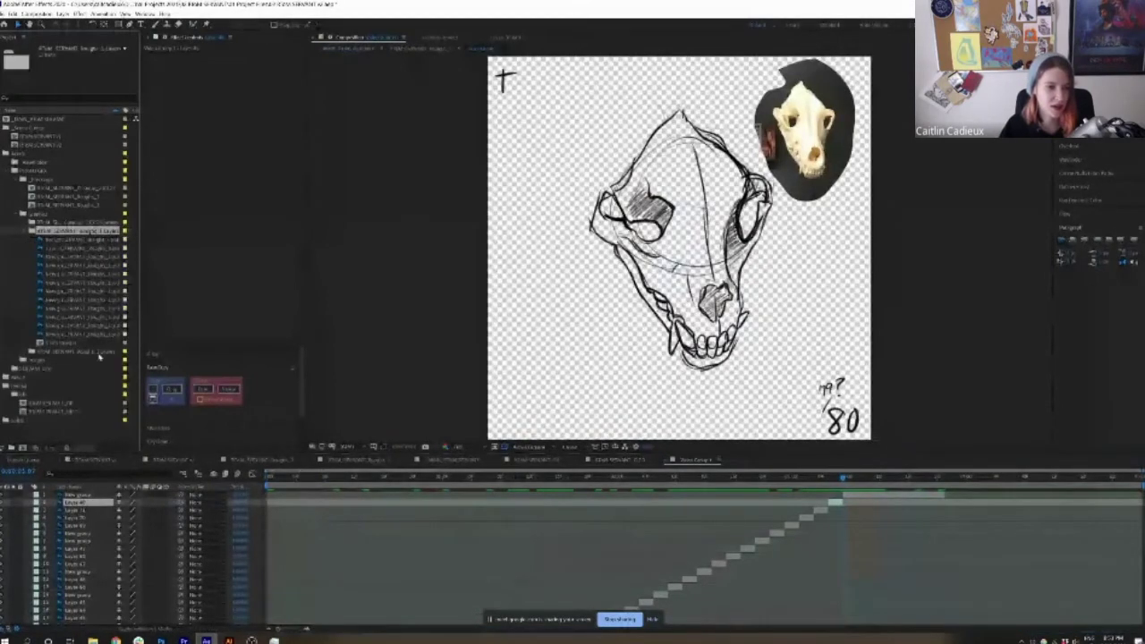
pyautogui.doubleClick(89, 196)
pyautogui.click(95, 496)
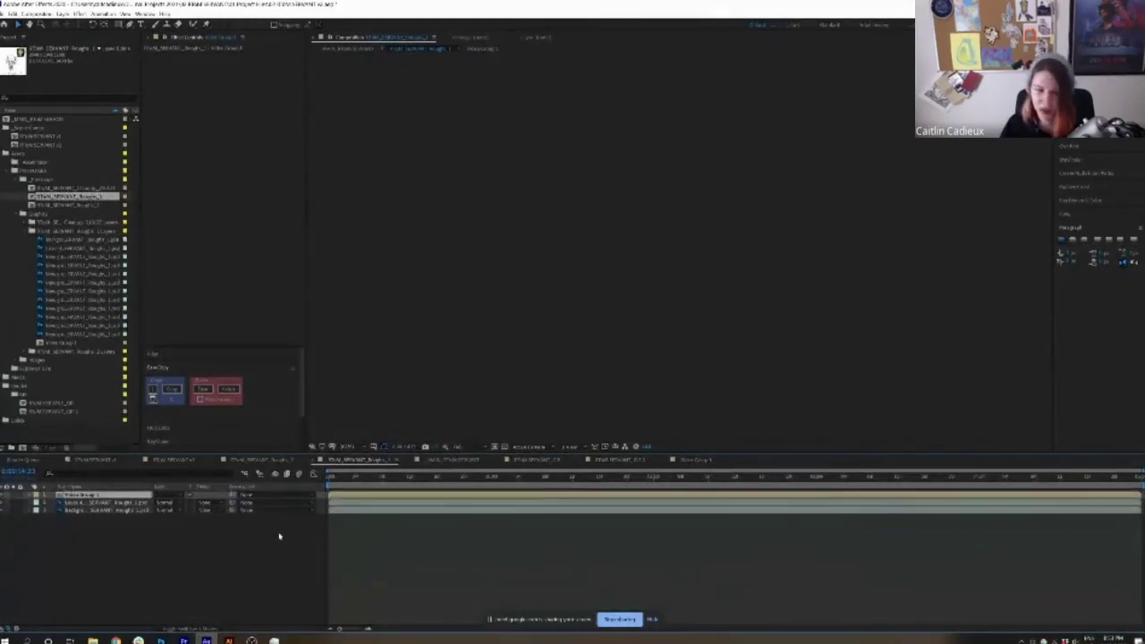
# Go back to the second SERVANT composition, inspect its drawing and shadow gradient layers, and clear the layer selection
pyautogui.click(169, 463)
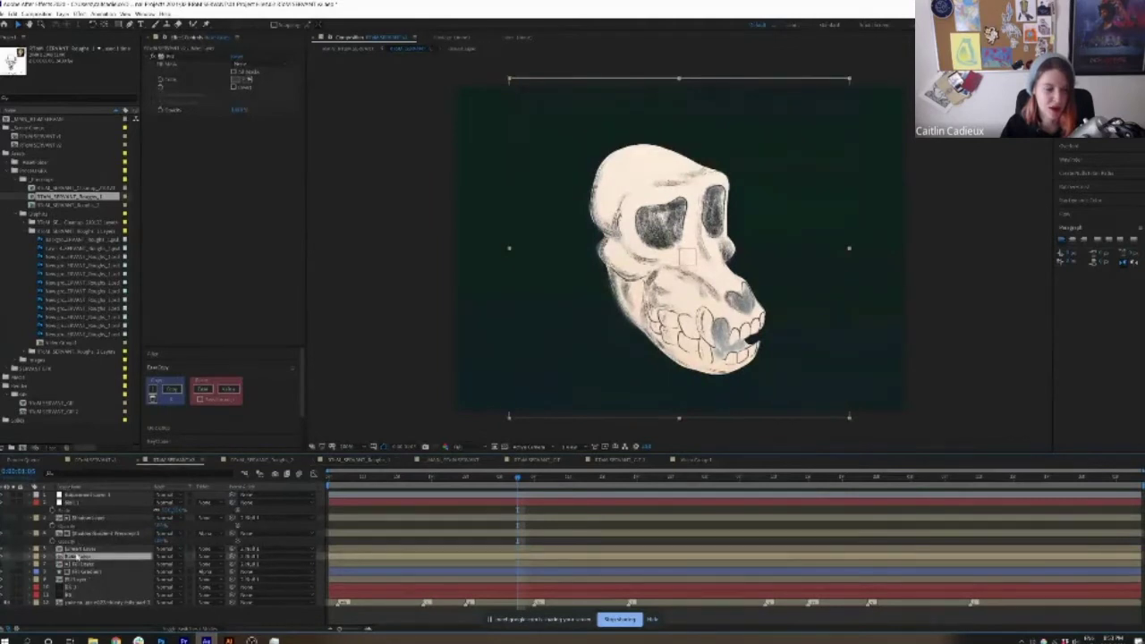
pyautogui.click(82, 548)
pyautogui.click(88, 533)
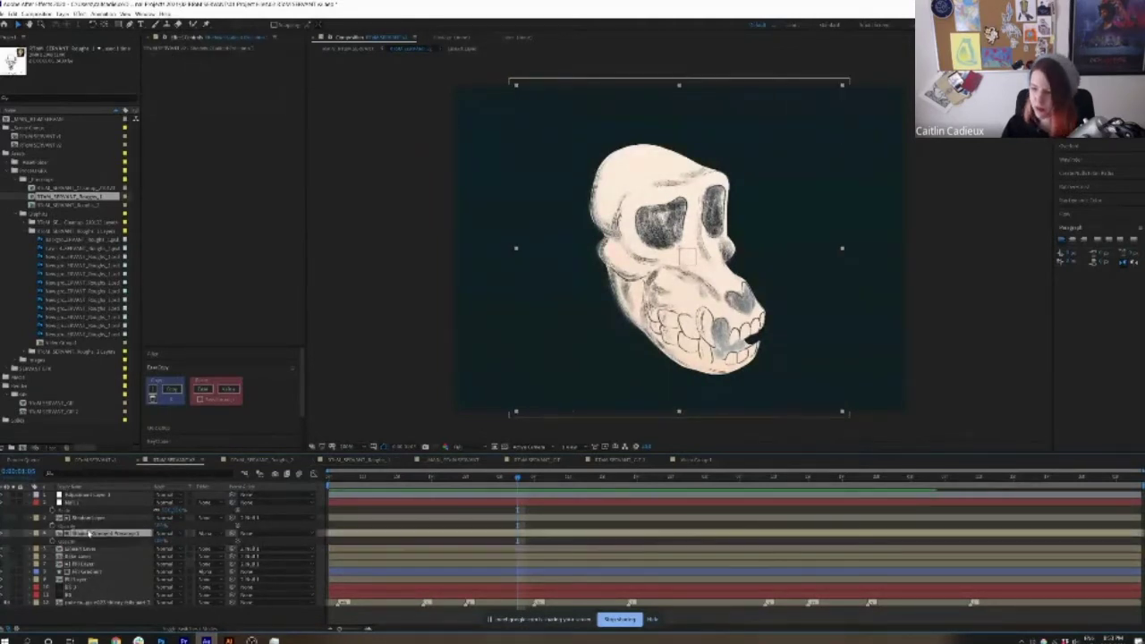
pyautogui.moveTo(115, 640)
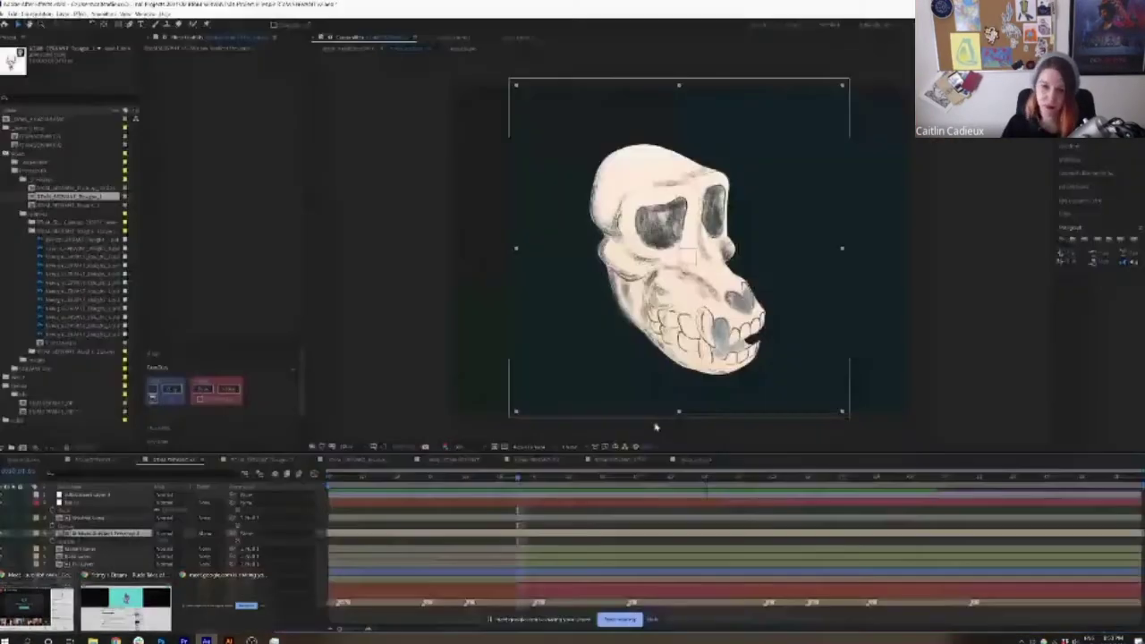
pyautogui.click(626, 401)
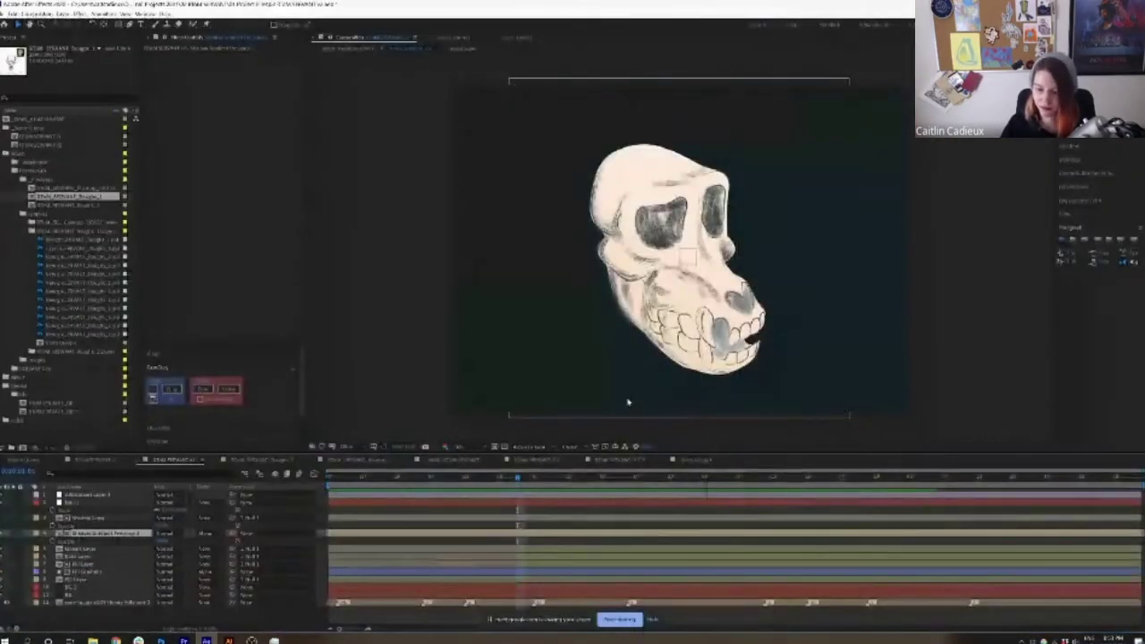
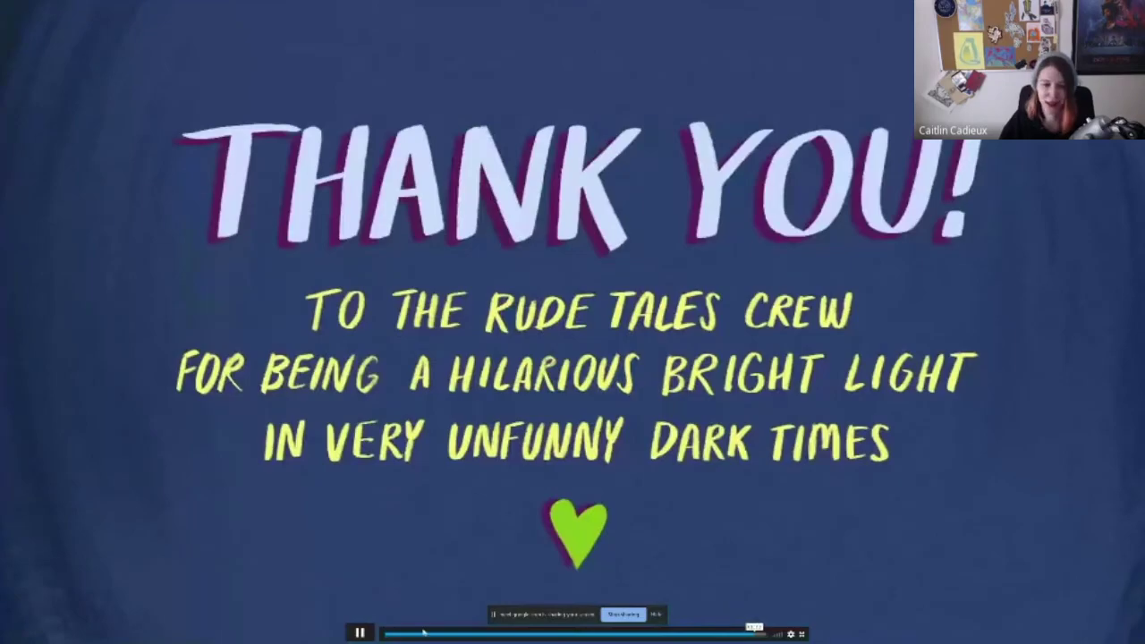
# Scrub the full-screen Stirfry's Dream video through its crocodile and starry sky scenes and leave full screen
pyautogui.click(424, 632)
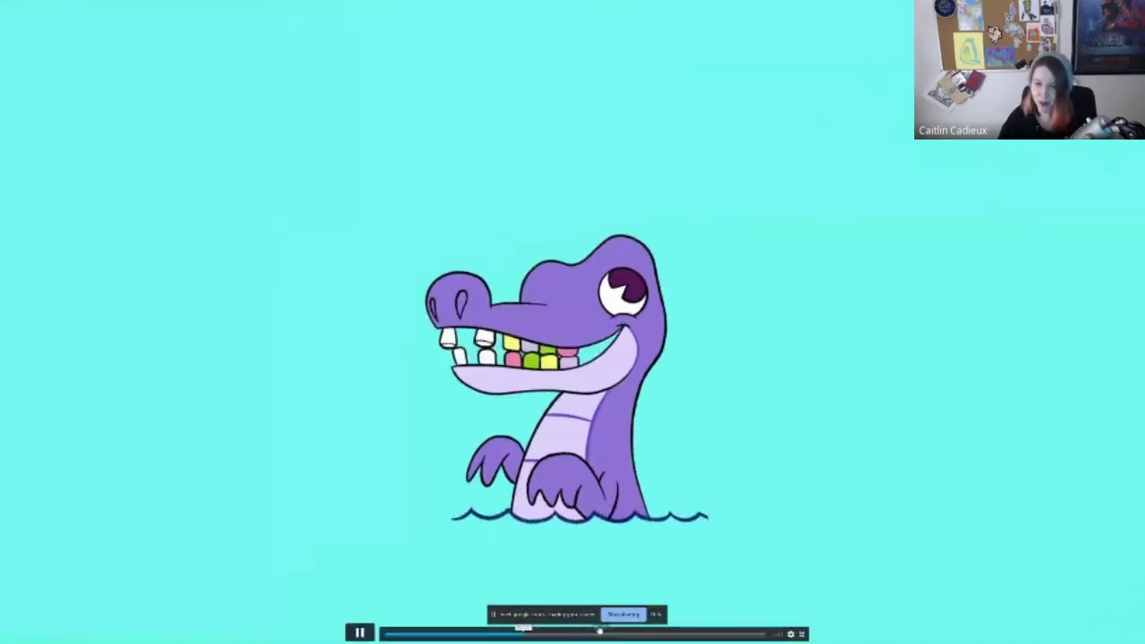
pyautogui.moveTo(592, 632); pyautogui.dragTo(629, 630)
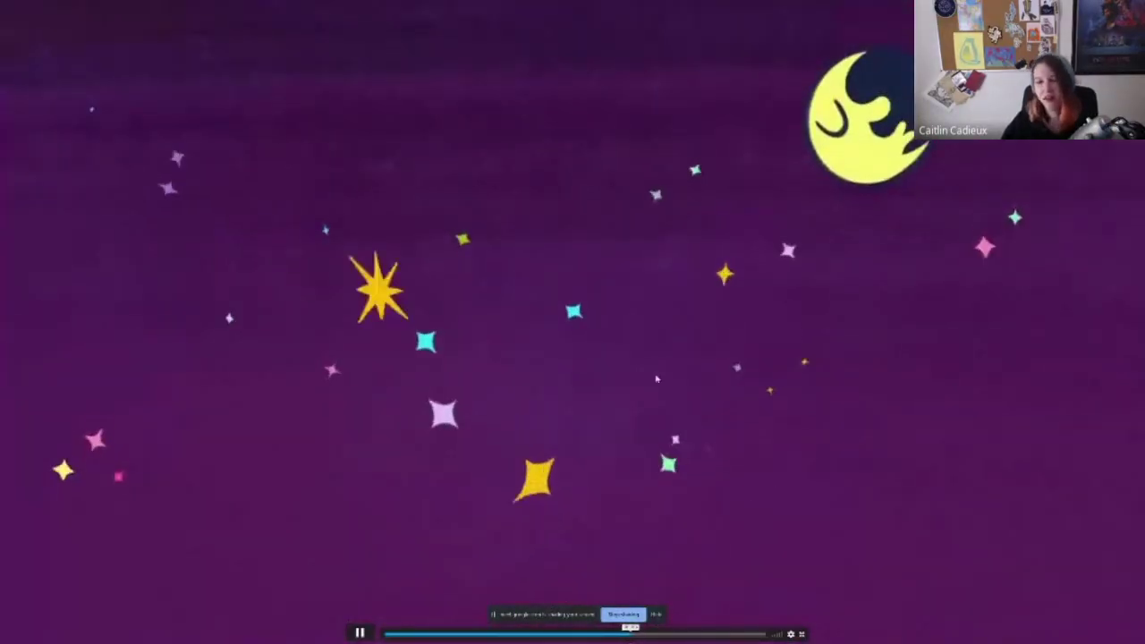
pyautogui.moveTo(557, 632); pyautogui.dragTo(548, 631)
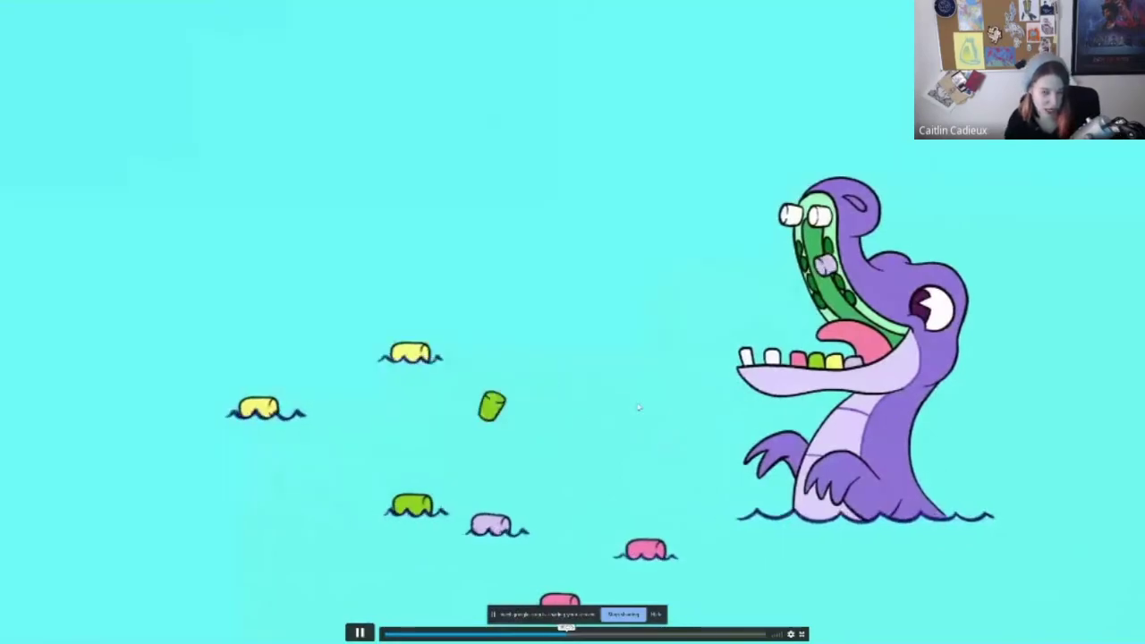
pyautogui.press('Escape')
pyautogui.click(402, 295)
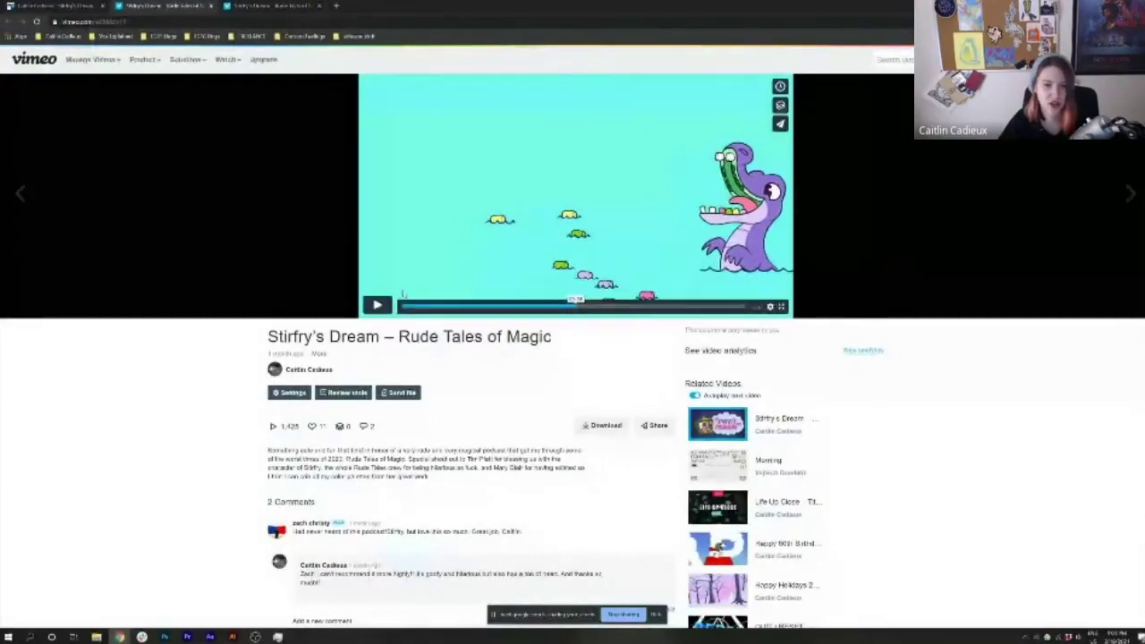
# Switch to After Effects and open the second most recent project without saving changes to the skull project
pyautogui.hotkey('alt', 'Tab')
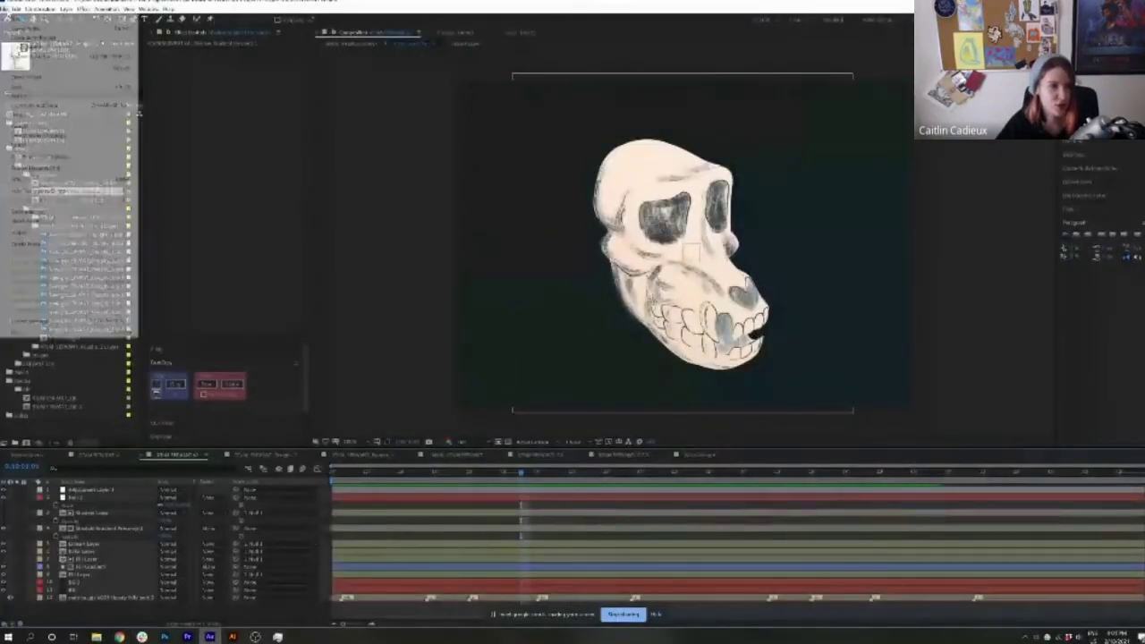
pyautogui.moveTo(40, 47)
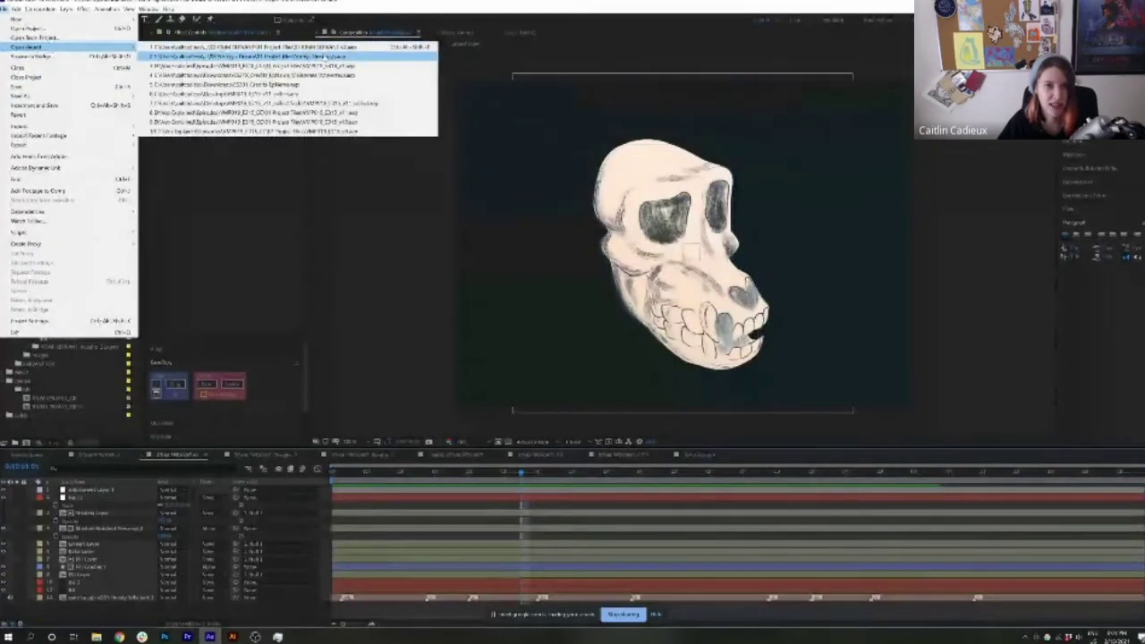
pyautogui.click(250, 55)
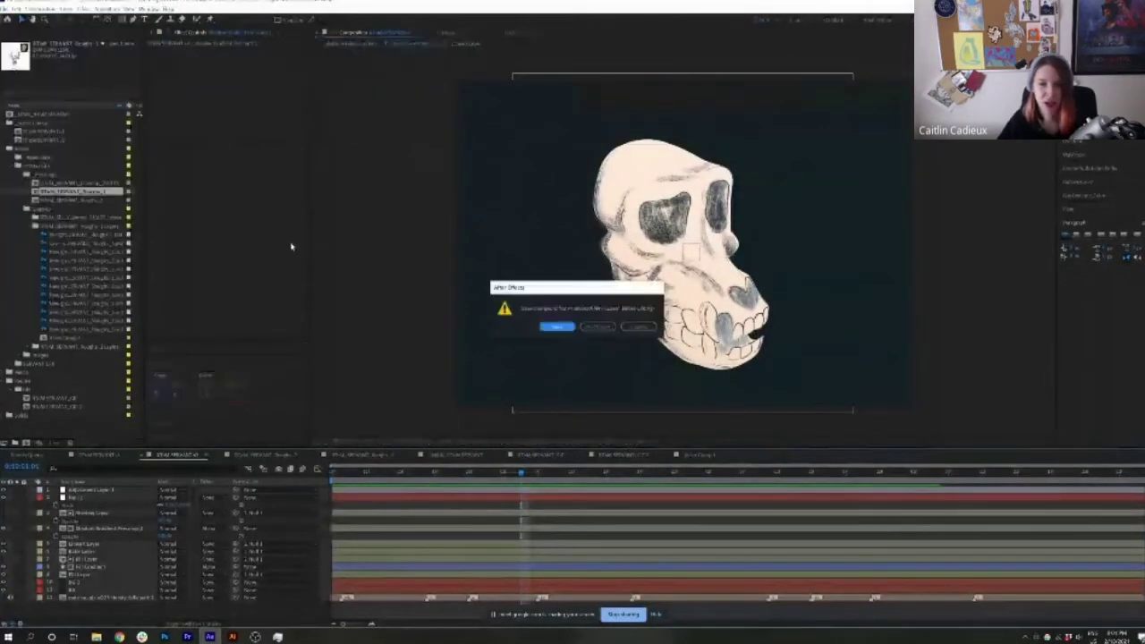
pyautogui.click(605, 328)
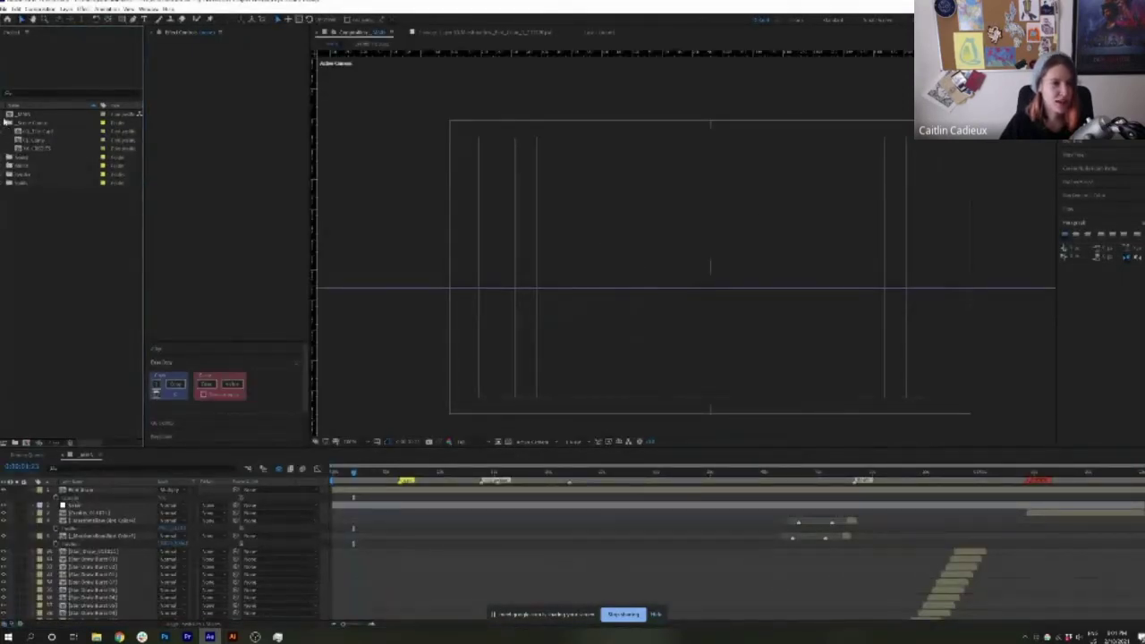
# Expand the assets and storyboards folders in the project and select the main composition
pyautogui.click(7, 165)
pyautogui.click(8, 157)
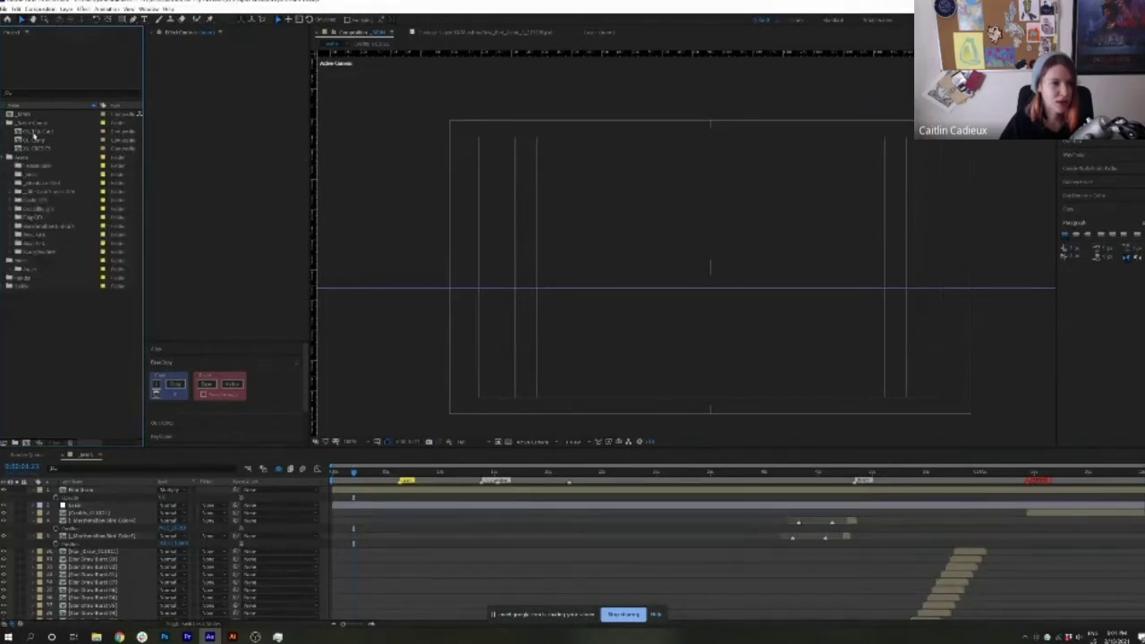
pyautogui.doubleClick(38, 181)
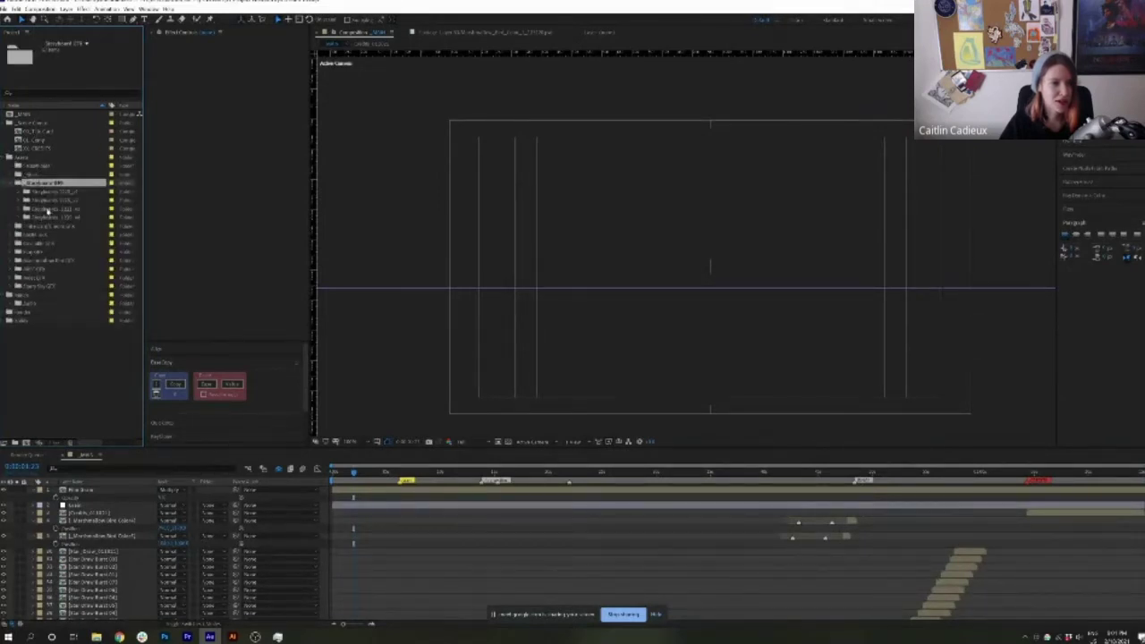
pyautogui.click(47, 131)
pyautogui.click(47, 113)
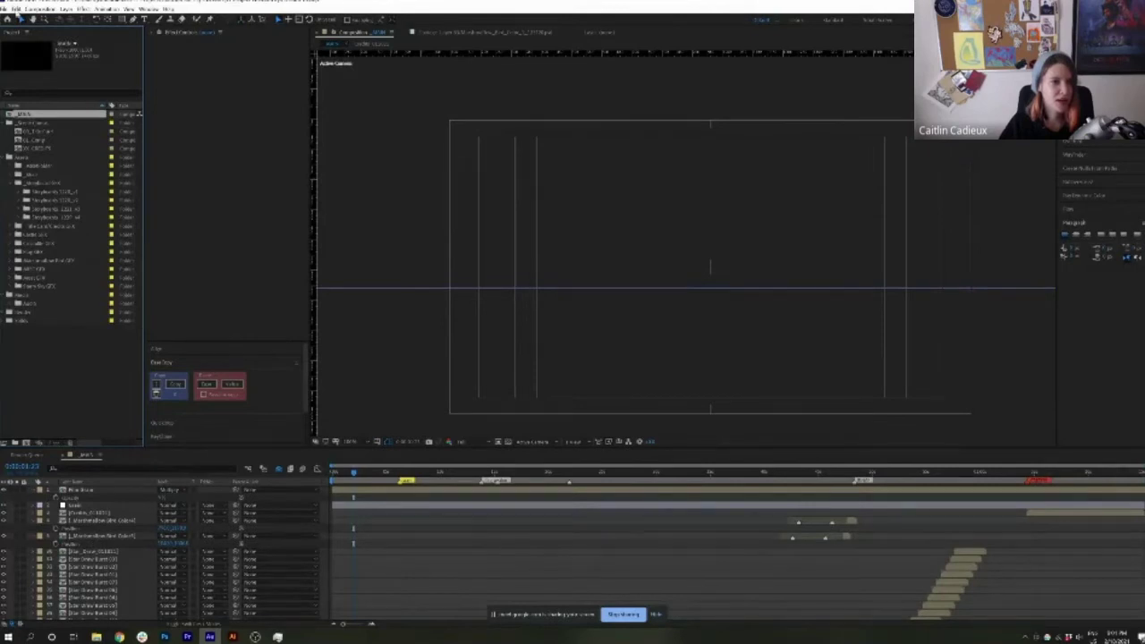
# Start opening another project and browse from Dropbox through Projects Archive and Personal Projects Archive to the Personal Projects 2020 folder
pyautogui.click(7, 8)
pyautogui.click(690, 229)
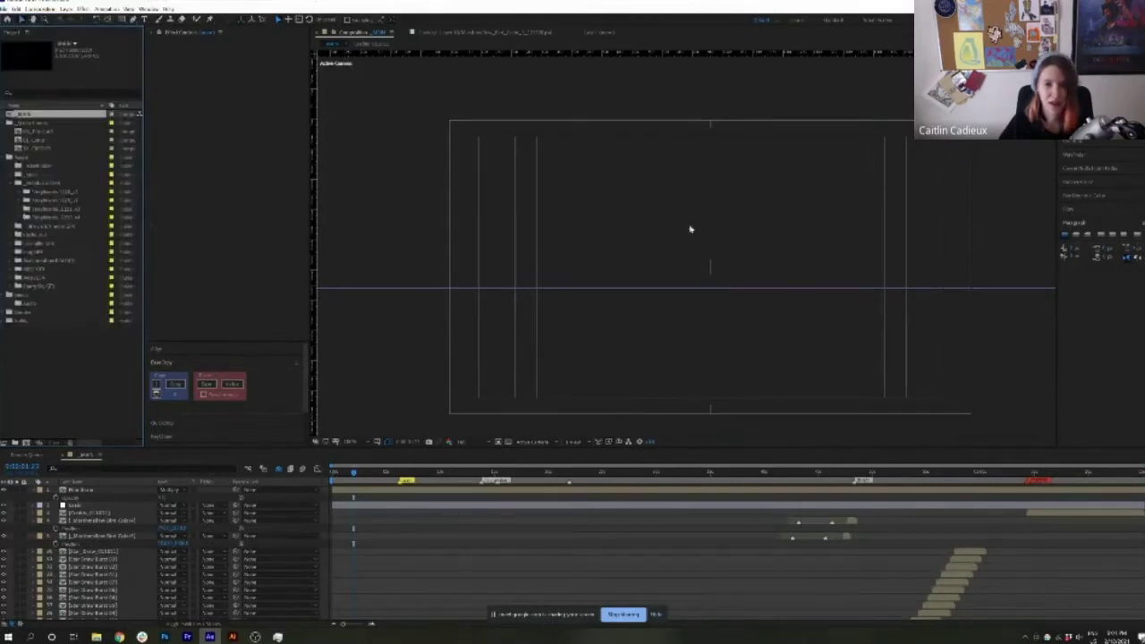
pyautogui.hotkey('ctrl', 'o')
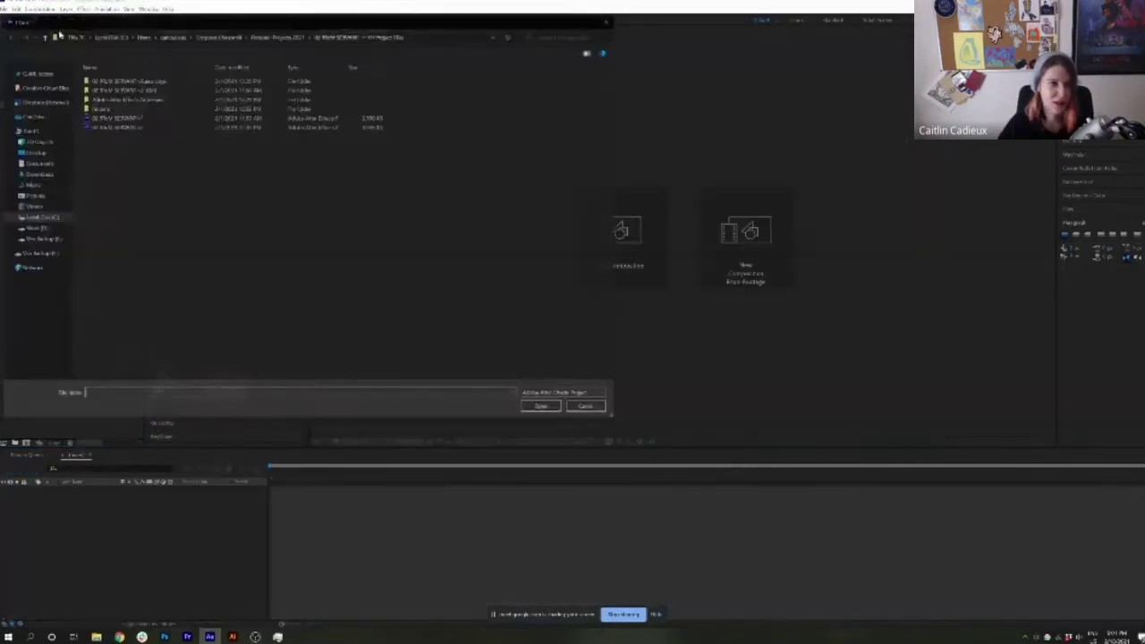
pyautogui.click(41, 101)
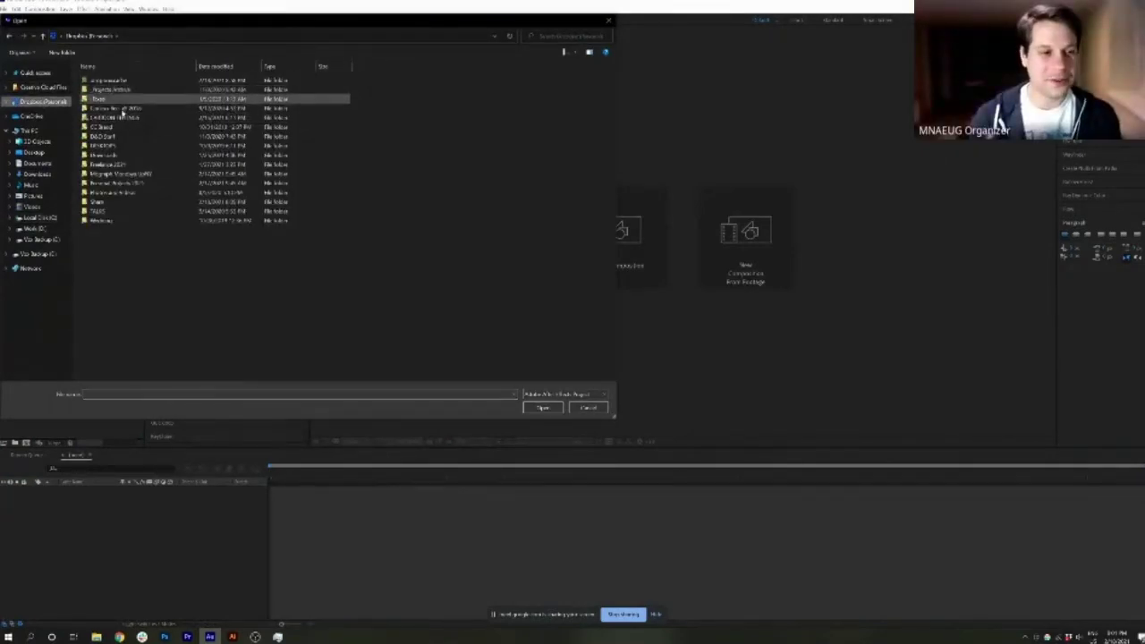
pyautogui.click(108, 90)
pyautogui.doubleClick(109, 90)
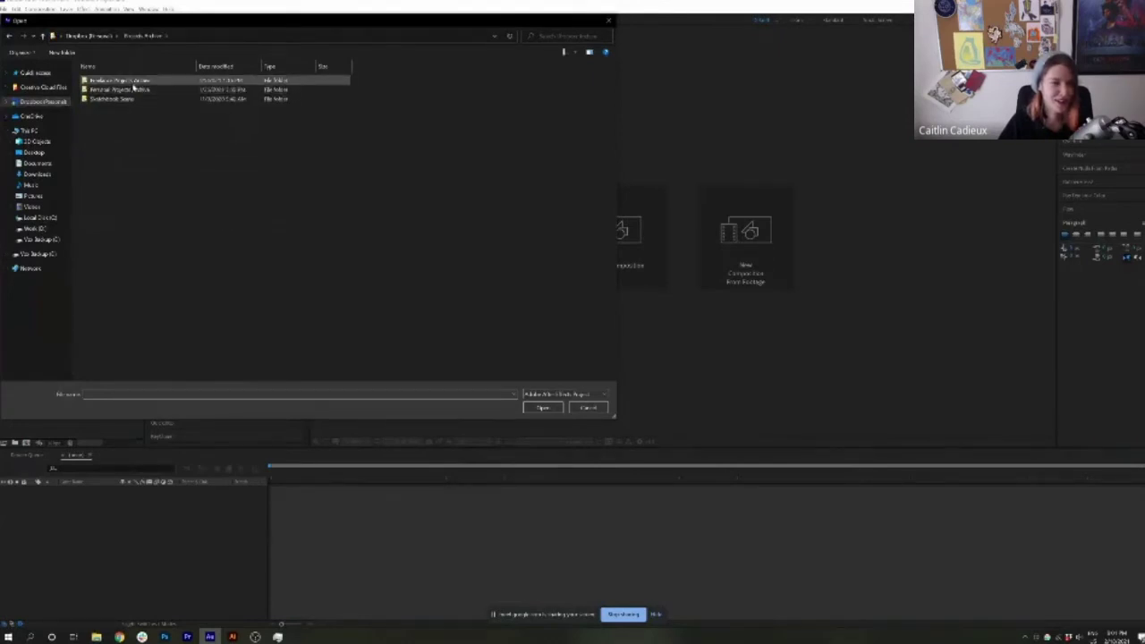
pyautogui.click(125, 92)
pyautogui.doubleClick(125, 92)
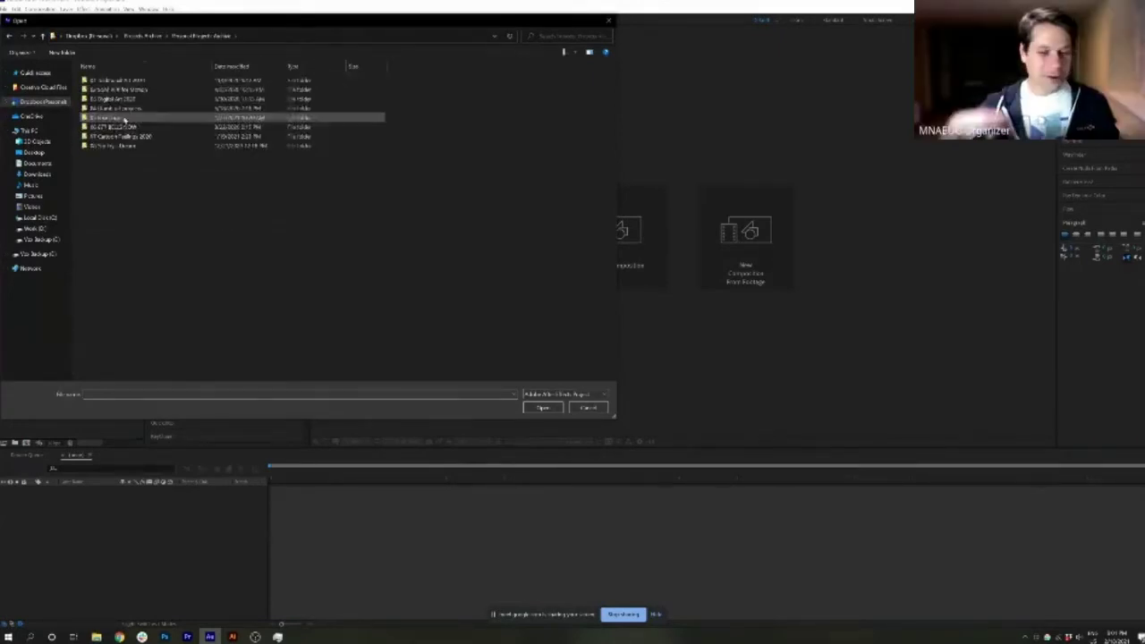
pyautogui.doubleClick(130, 137)
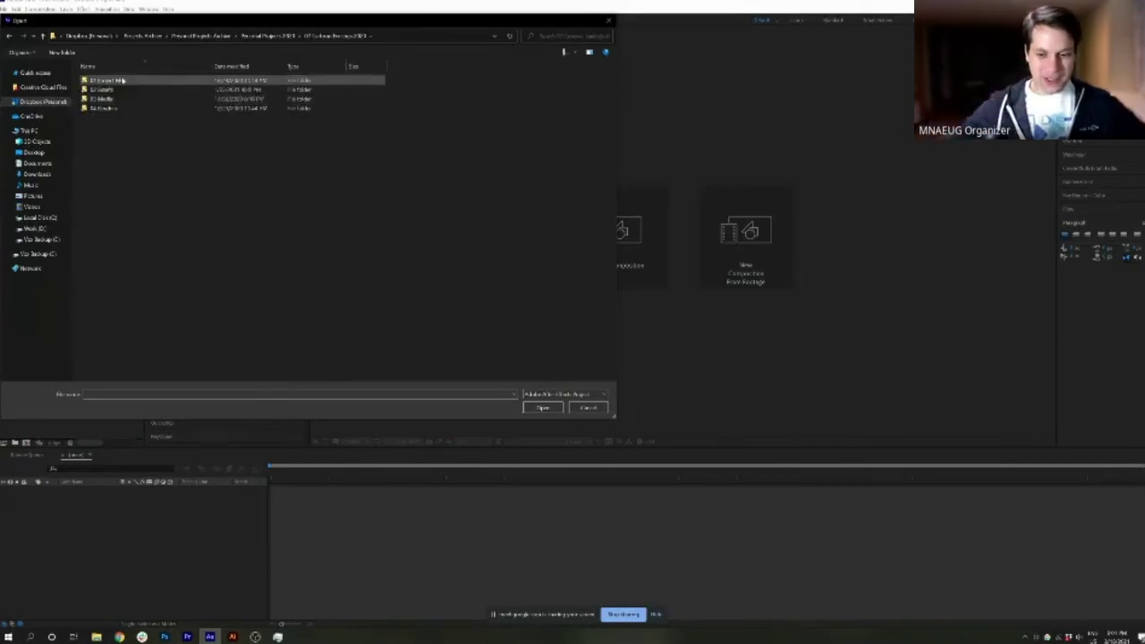
pyautogui.doubleClick(118, 98)
pyautogui.press('BackSpace')
pyautogui.press('BackSpace')
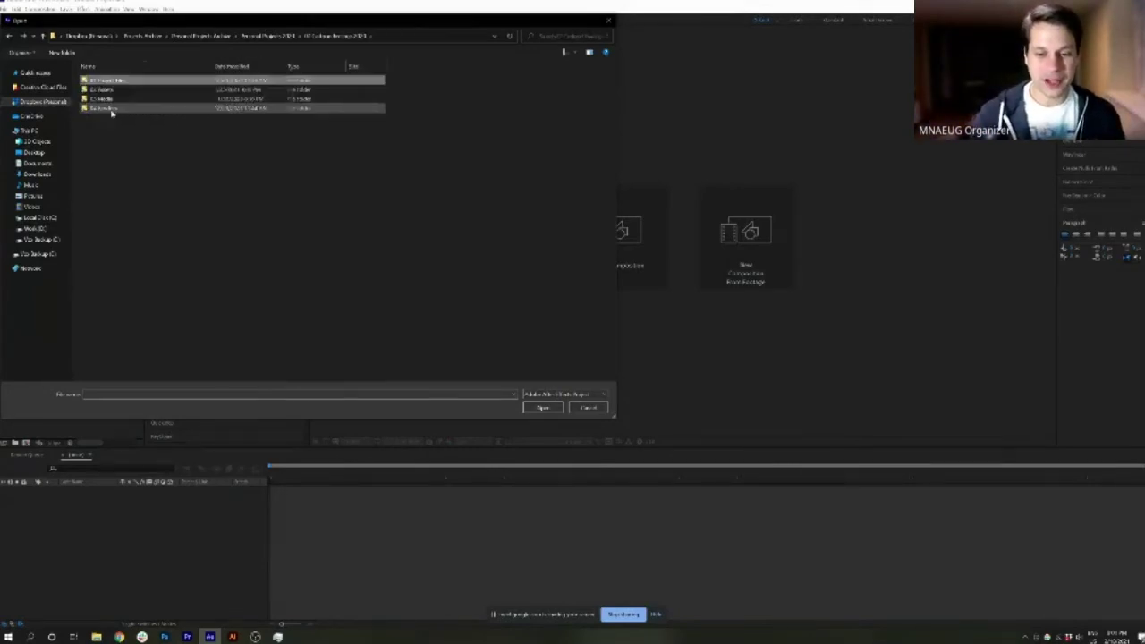
# Open a Stirfry's Dream project version from the Stir Fry's Dream folder's 01 Project Files subfolder
pyautogui.doubleClick(125, 148)
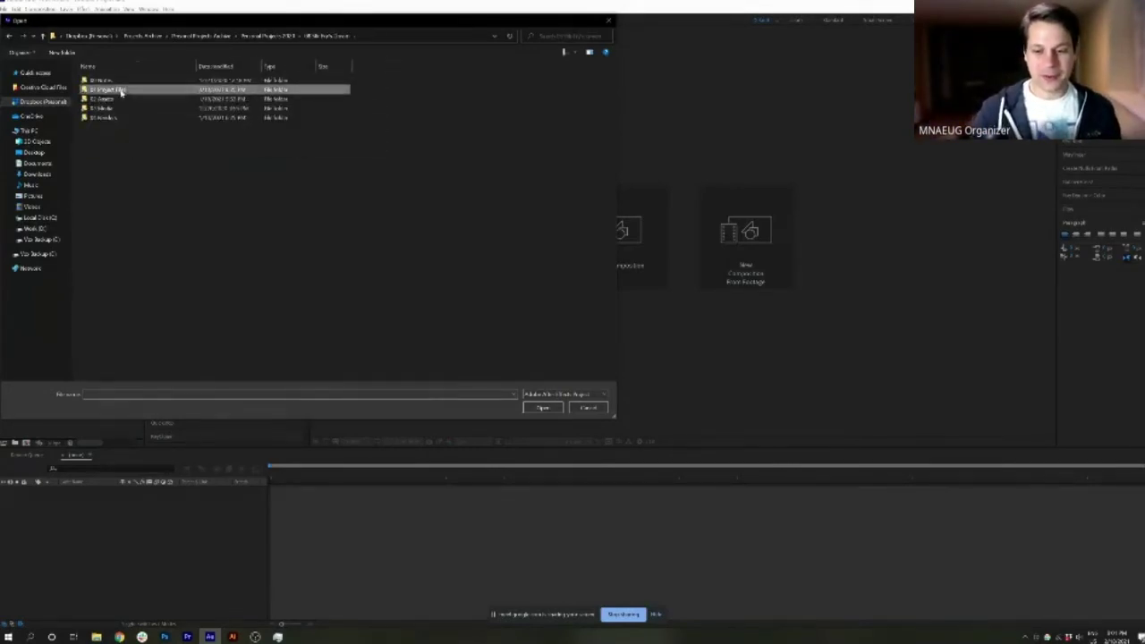
pyautogui.doubleClick(117, 90)
pyautogui.doubleClick(130, 128)
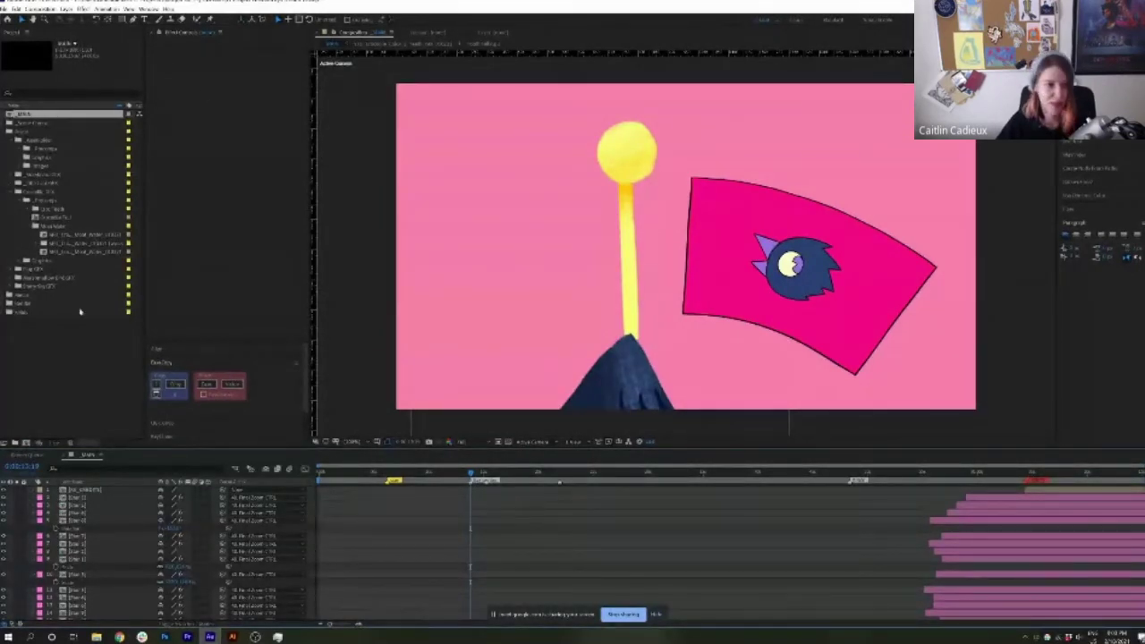
# Expand the scene comps and media folders and look through the project's scene compositions and asset precomps
pyautogui.click(8, 124)
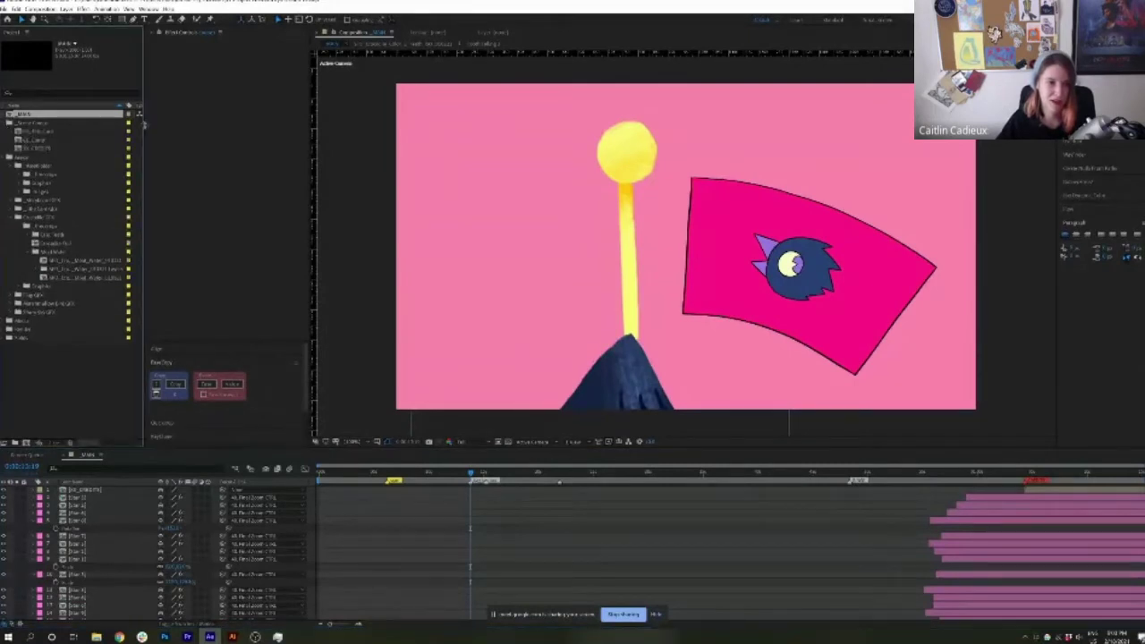
pyautogui.click(25, 131)
pyautogui.click(30, 147)
pyautogui.click(40, 165)
pyautogui.click(44, 176)
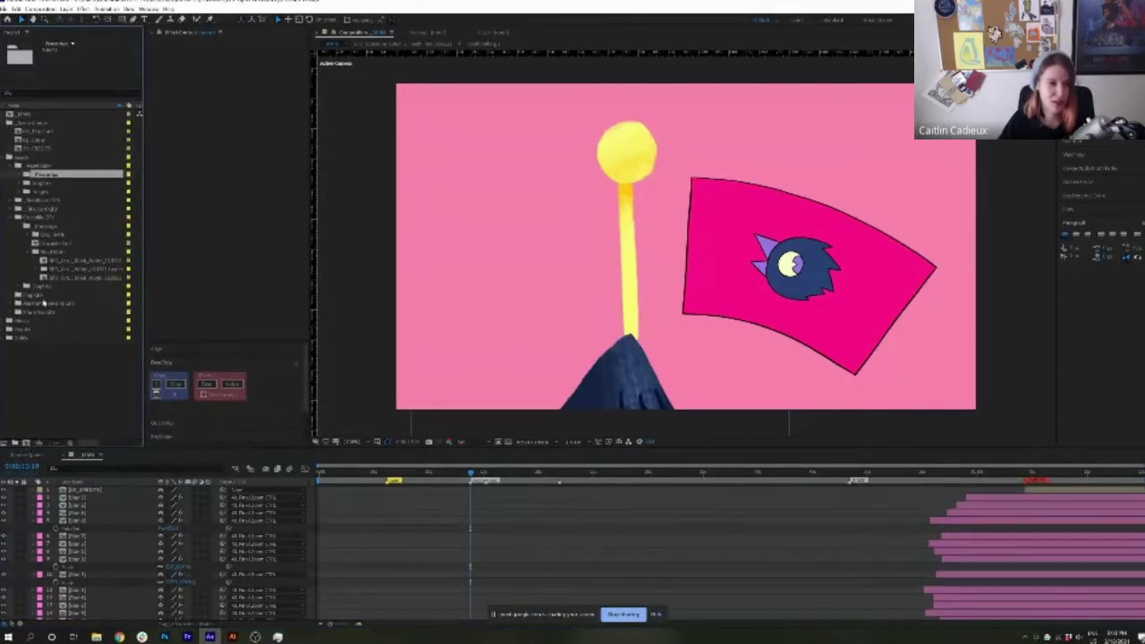
pyautogui.click(18, 321)
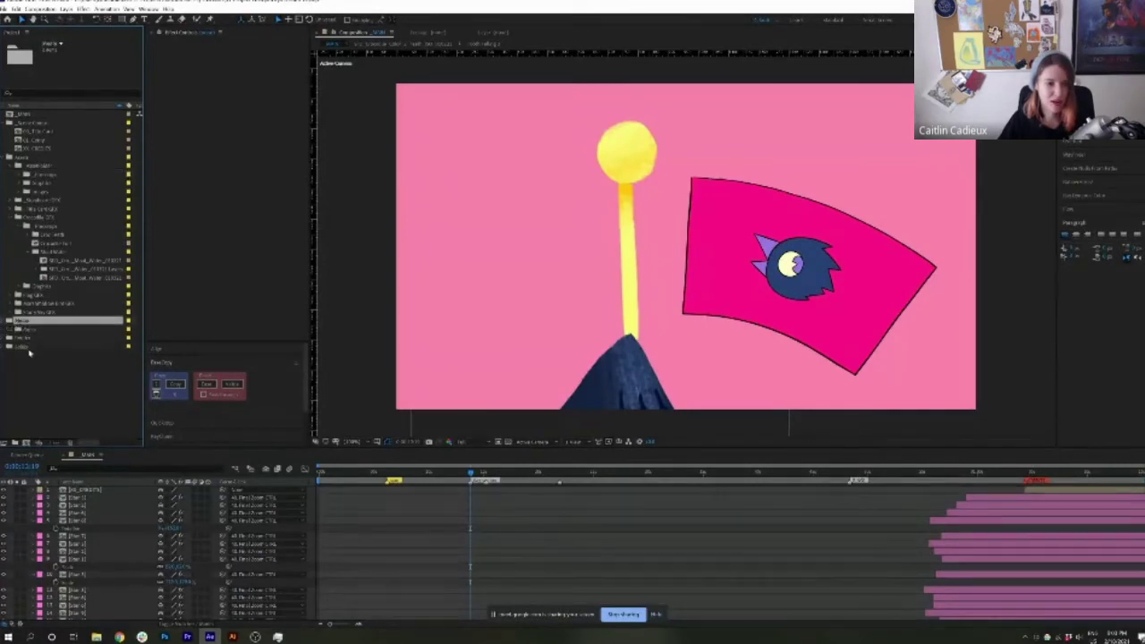
# Open the first listed Stirfry's Dream project without saving changes and move the main timeline's playhead to the crocodile scene
pyautogui.click(16, 9)
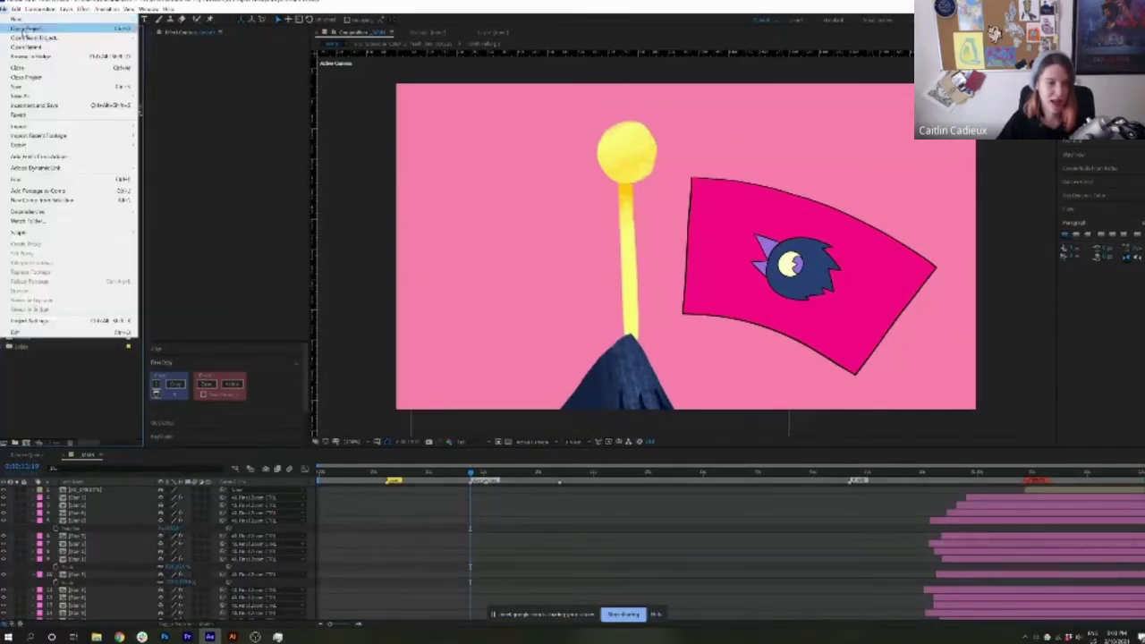
pyautogui.click(40, 27)
pyautogui.click(595, 327)
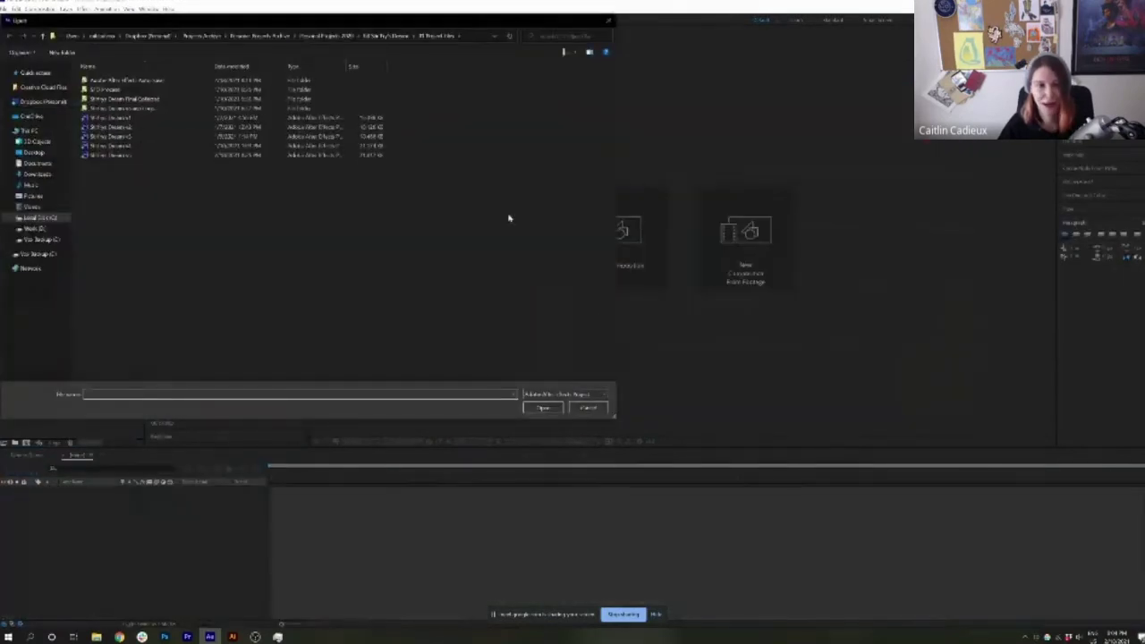
pyautogui.doubleClick(113, 117)
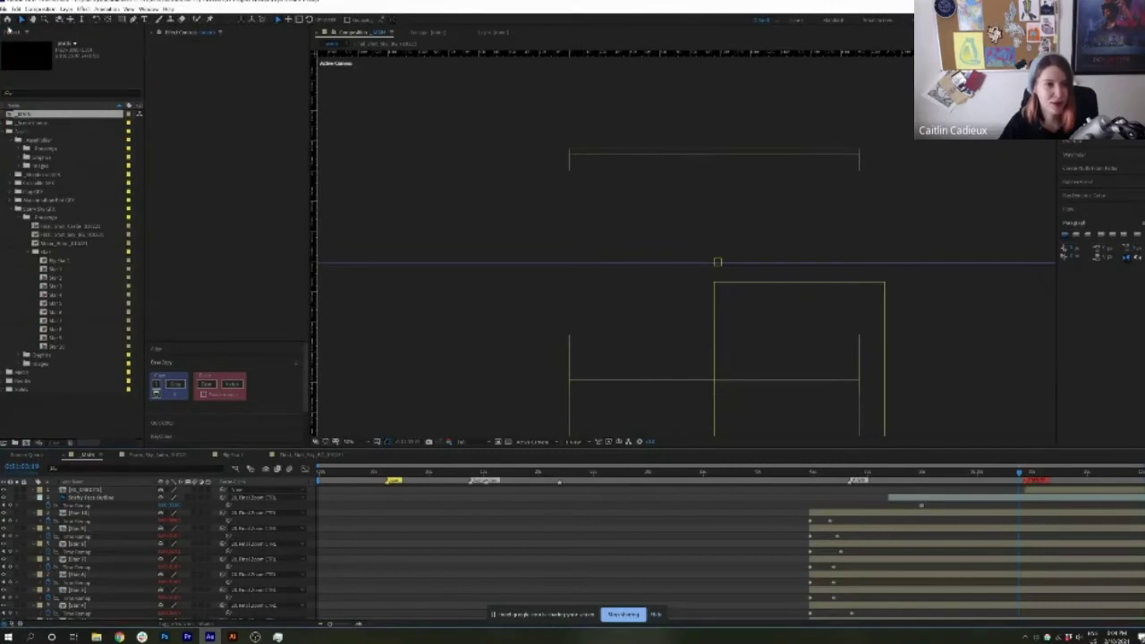
pyautogui.moveTo(659, 475); pyautogui.dragTo(700, 474)
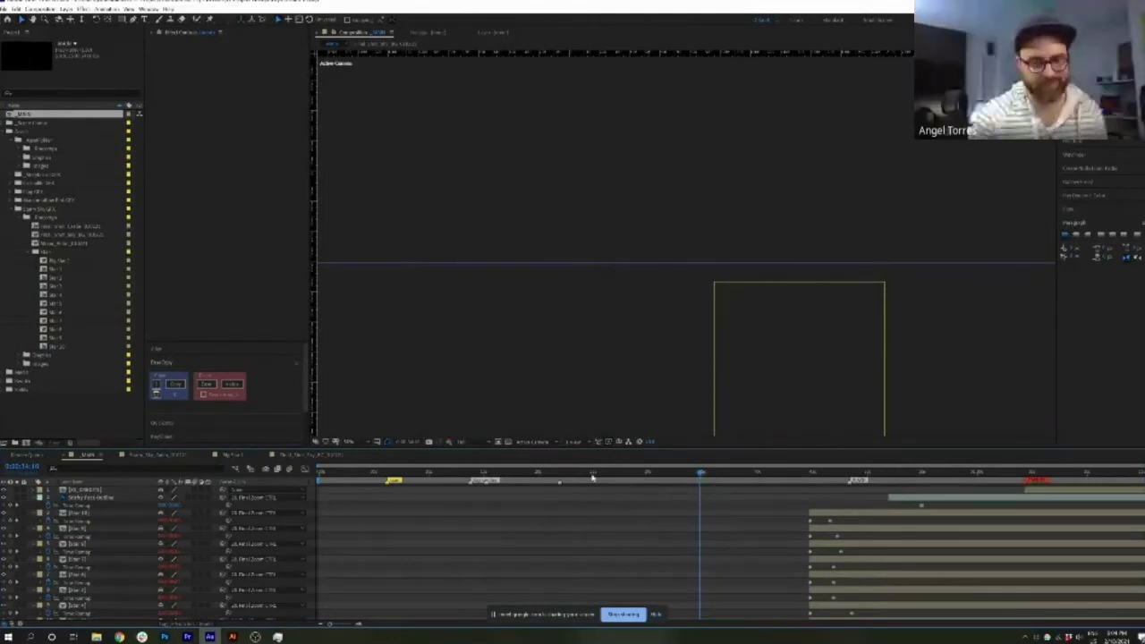
pyautogui.click(591, 477)
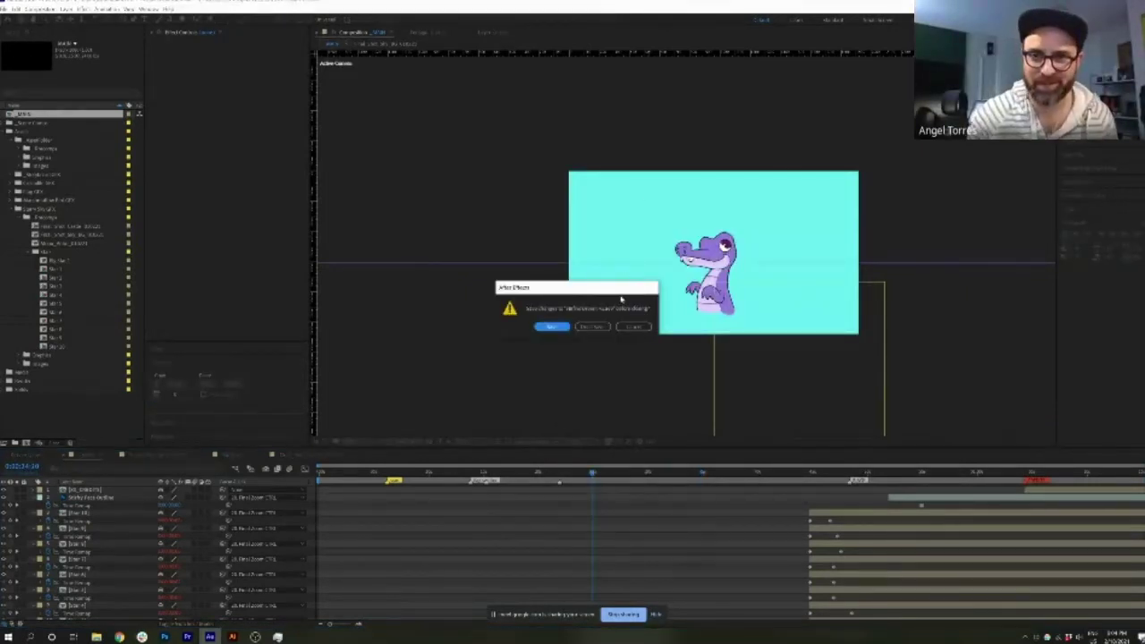
# Discard the project changes and open the storyboard project from the Storyboards folder inside 02 Assets
pyautogui.click(590, 326)
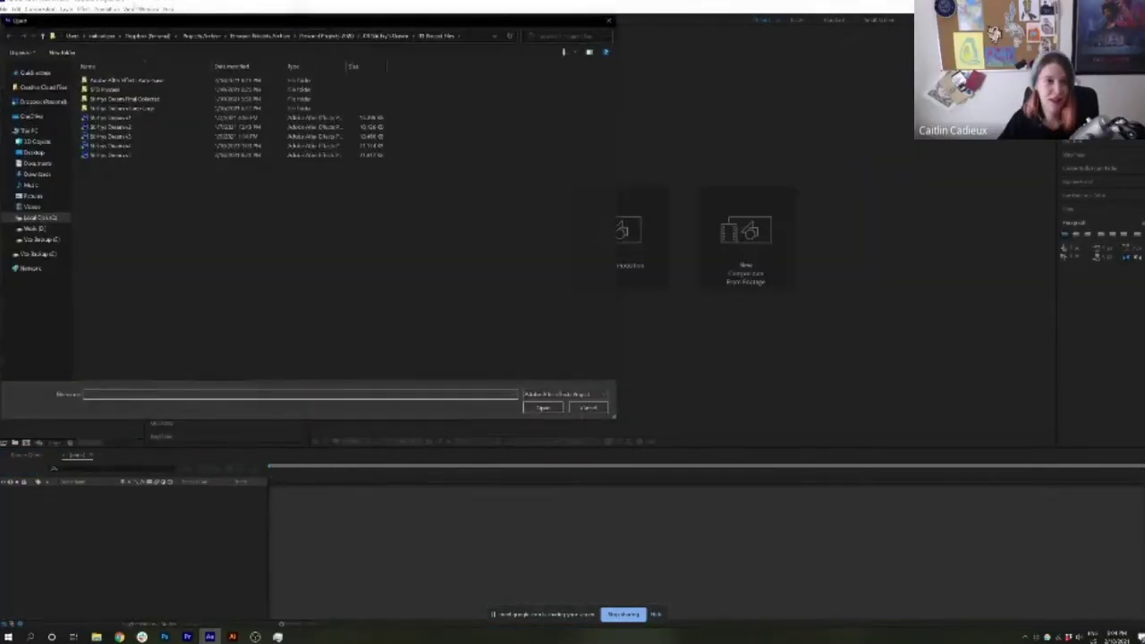
pyautogui.click(390, 36)
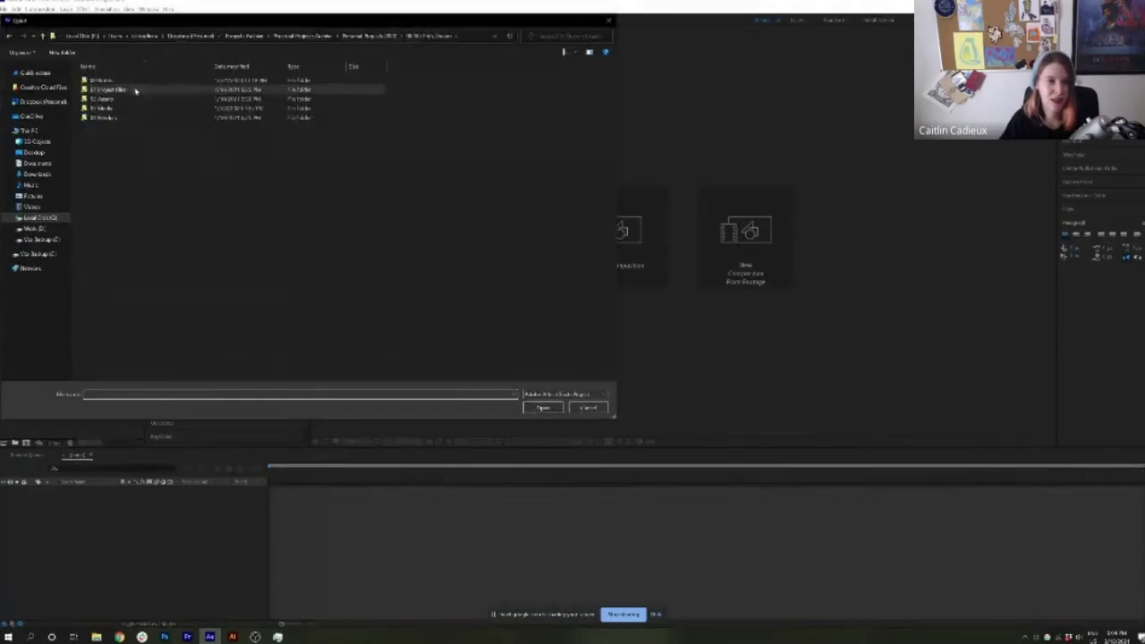
pyautogui.doubleClick(115, 98)
pyautogui.doubleClick(120, 82)
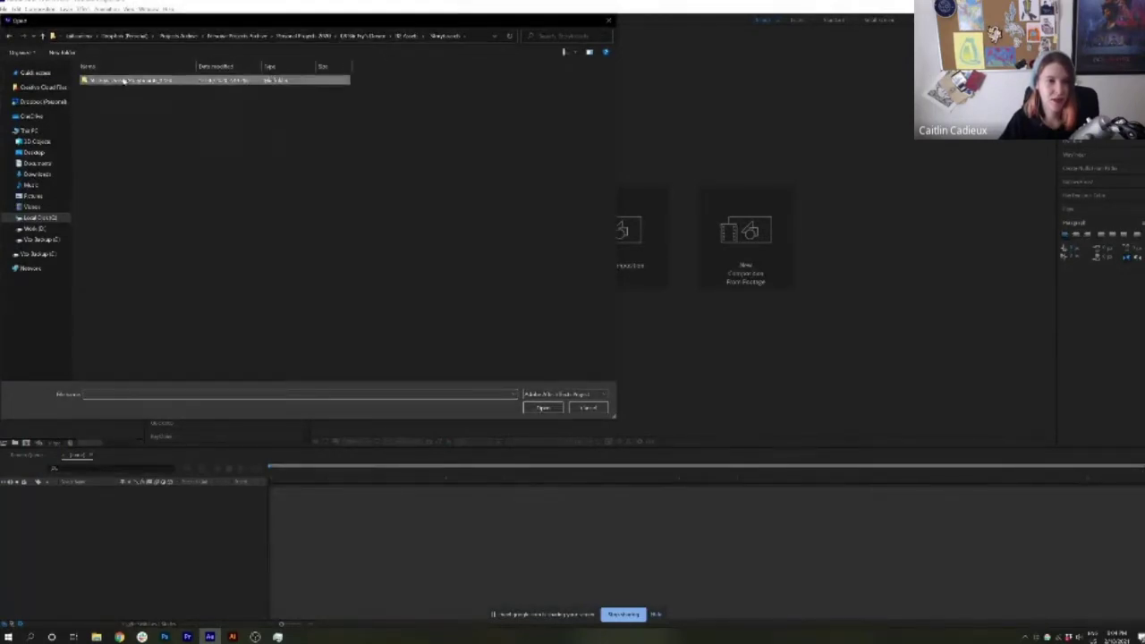
pyautogui.doubleClick(123, 80)
pyautogui.doubleClick(125, 116)
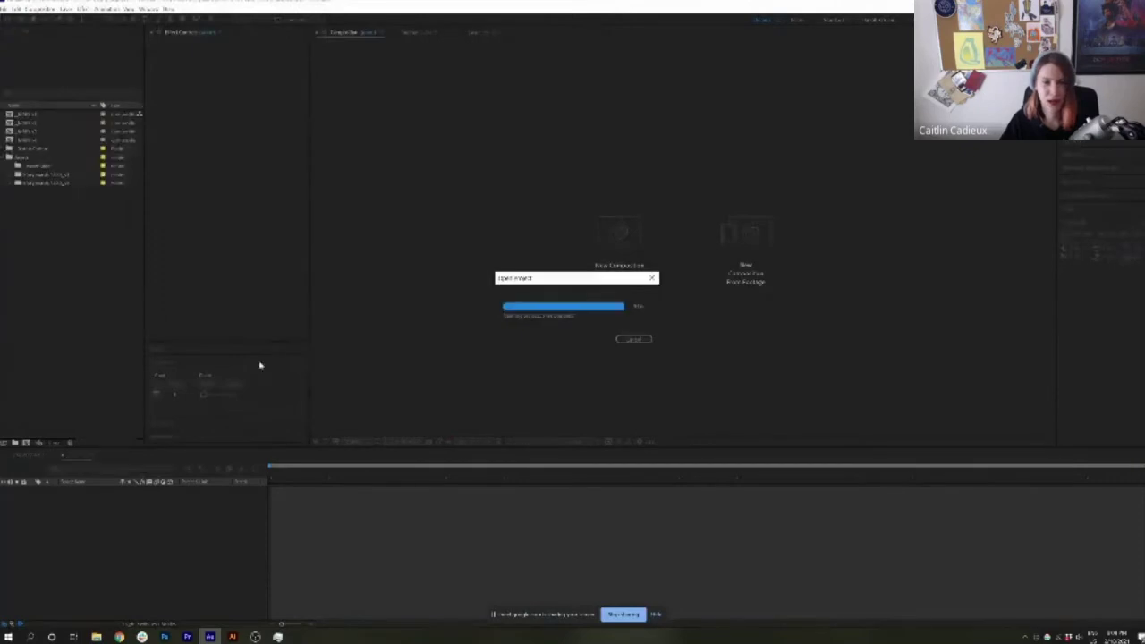
# Scrub the storyboard animatic from the title card to the starry sky shot and return the playhead to the start
pyautogui.click(360, 475)
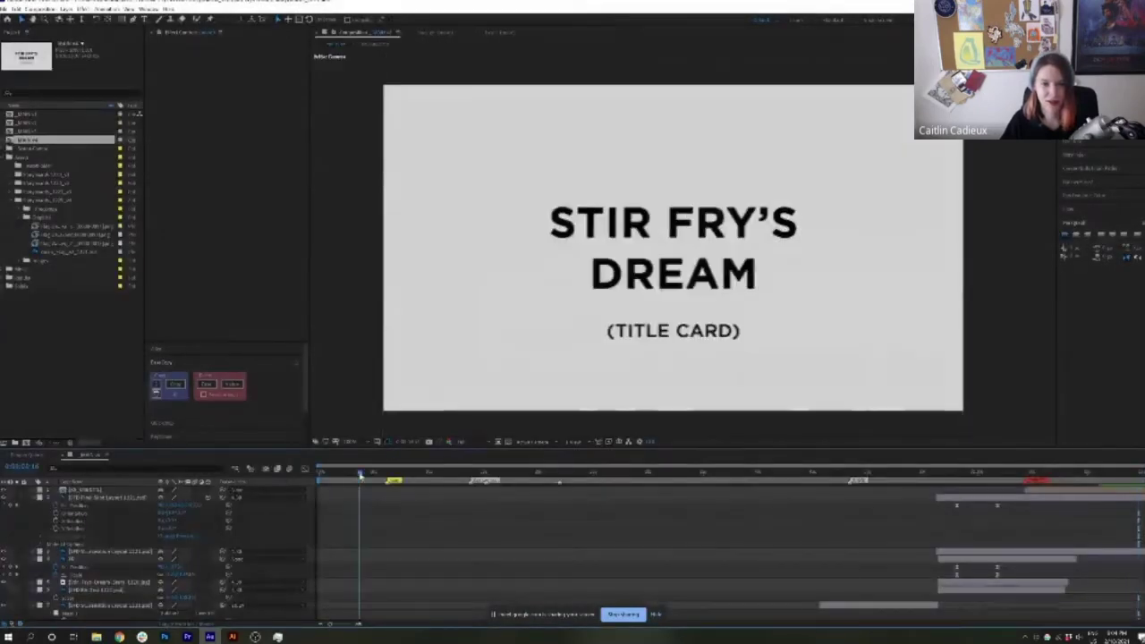
pyautogui.moveTo(360, 475); pyautogui.dragTo(934, 519)
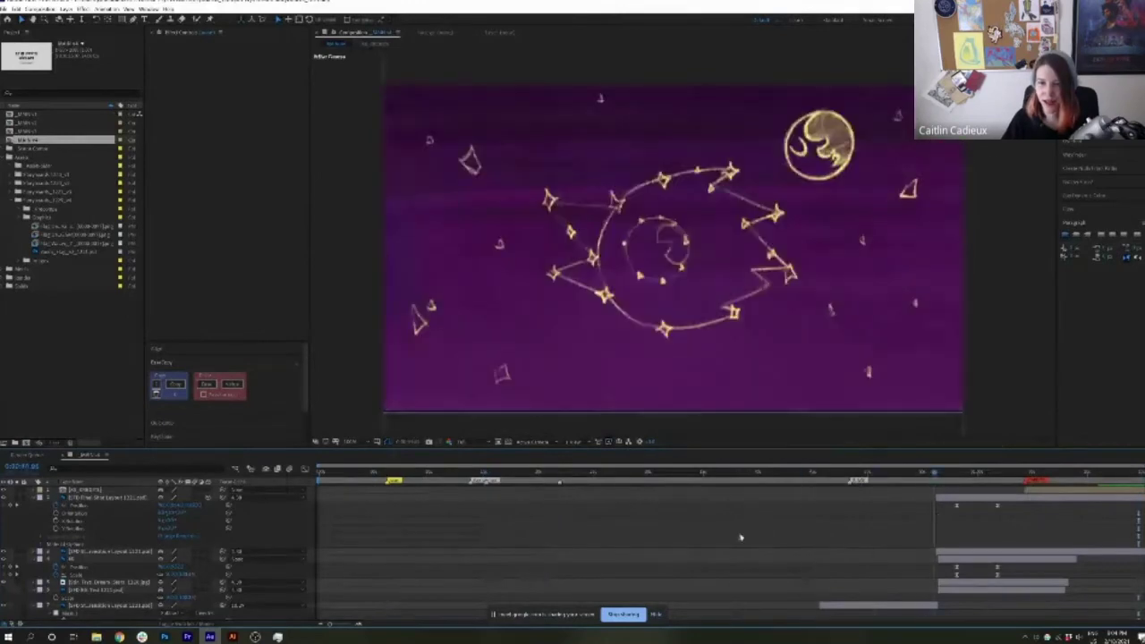
pyautogui.moveTo(739, 536); pyautogui.dragTo(322, 554)
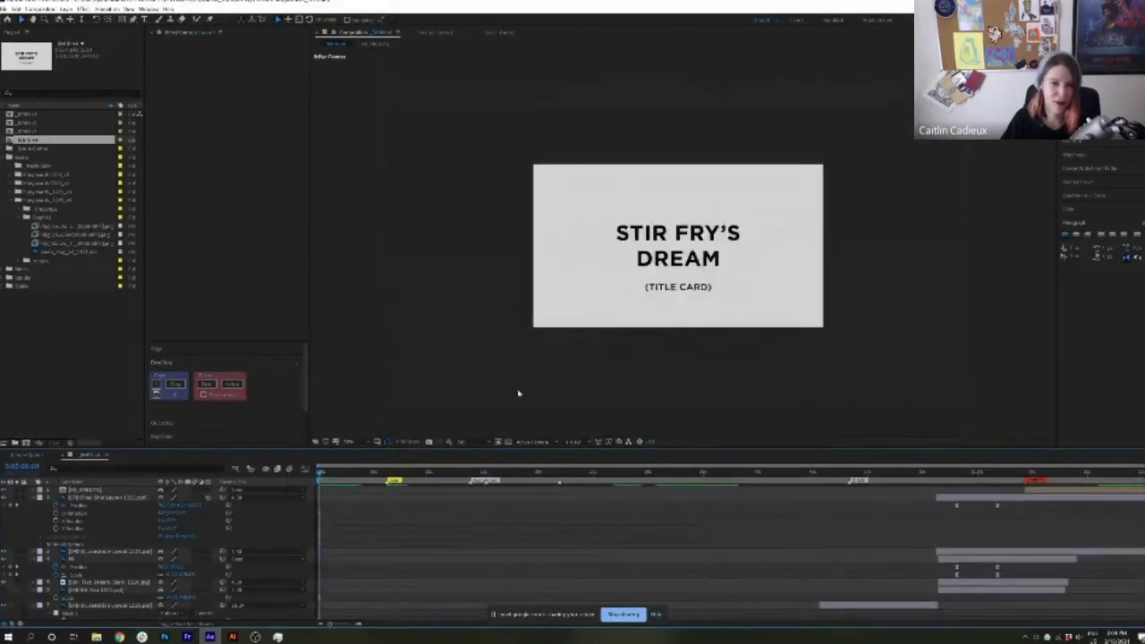
# Play the animatic from the title card and scrub past the coloured castle shot to the sketched castle towers with the teal flag
pyautogui.press('space')
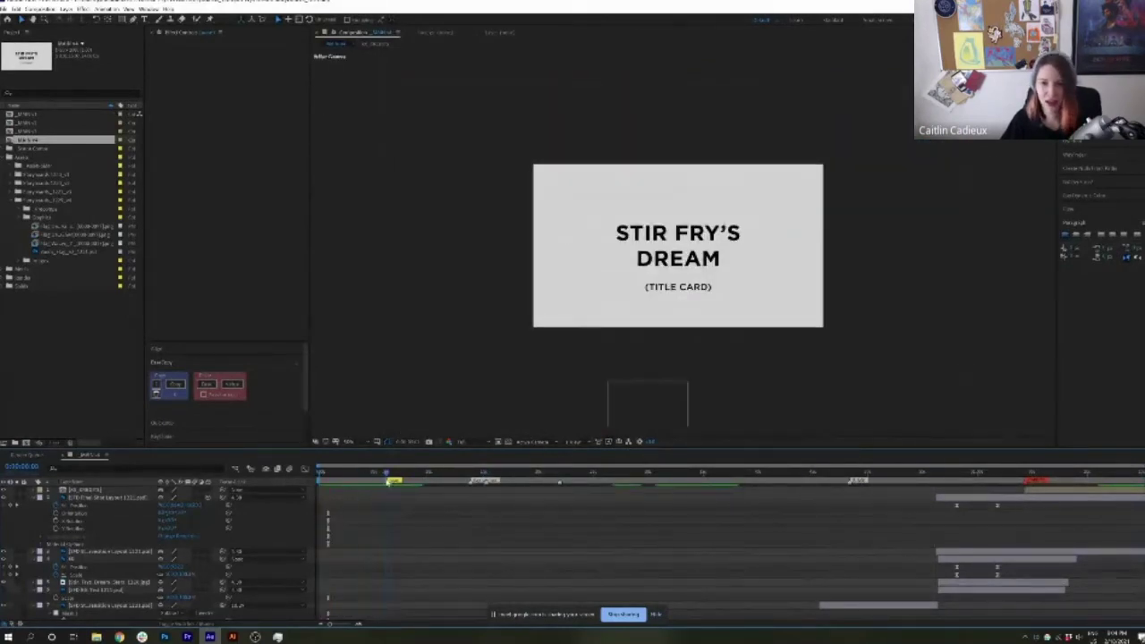
pyautogui.moveTo(409, 485)
pyautogui.mouseDown()
pyautogui.moveTo(383, 486)
pyautogui.moveTo(401, 486)
pyautogui.mouseUp()
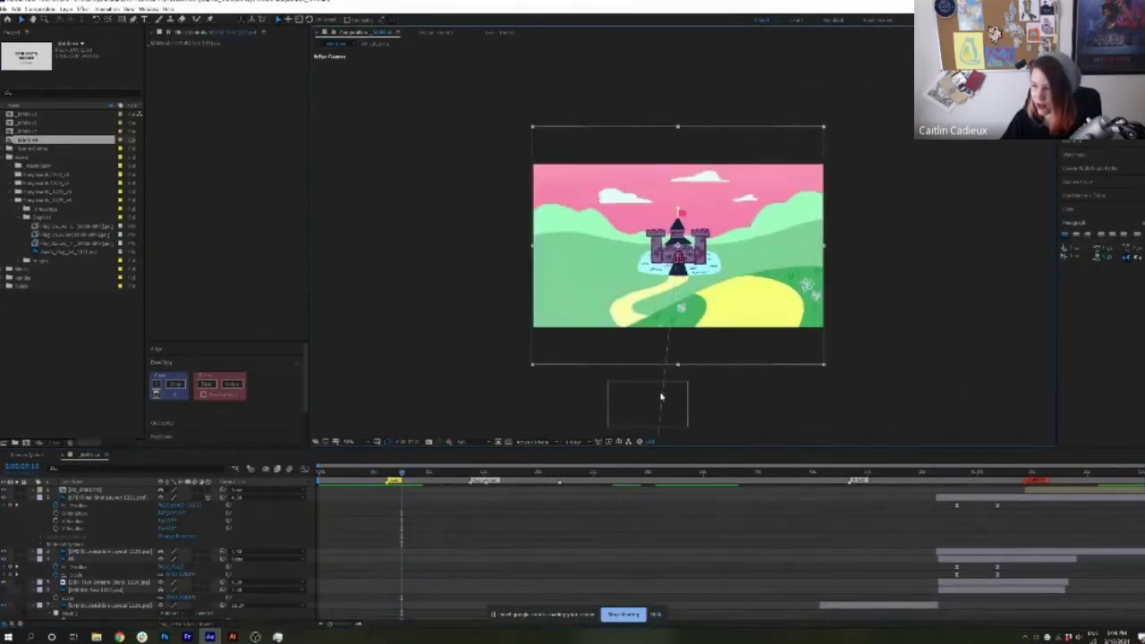
pyautogui.moveTo(435, 474)
pyautogui.mouseDown()
pyautogui.moveTo(453, 502)
pyautogui.moveTo(493, 516)
pyautogui.moveTo(519, 508)
pyautogui.mouseUp()
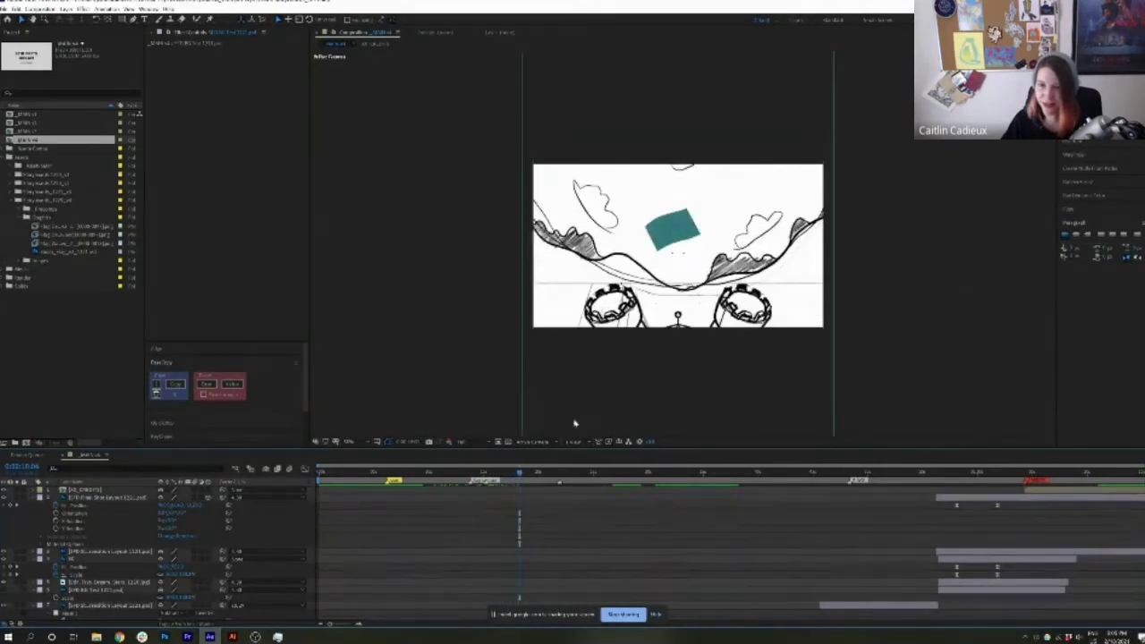
# Enlarge the preview, step back a few frames, and scrub through the teal flag's frames and on to the end of the animatic
pyautogui.press('.')
pyautogui.press('pageup')
pyautogui.press('pageup')
pyautogui.press('pageup')
pyautogui.press('pageup')
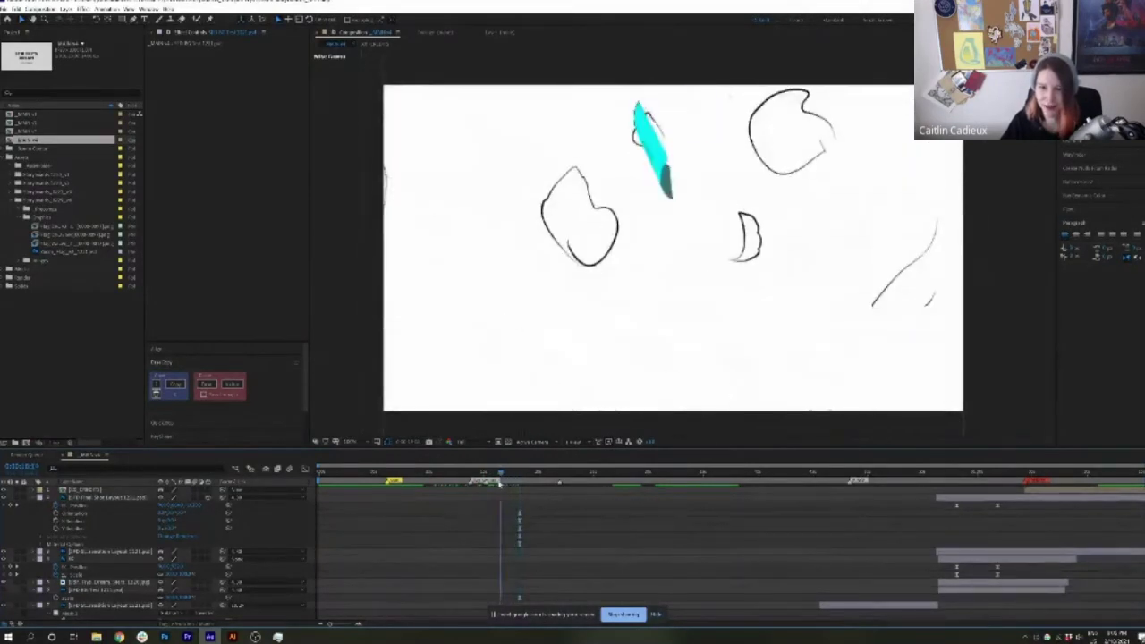
pyautogui.moveTo(500, 483); pyautogui.dragTo(551, 497)
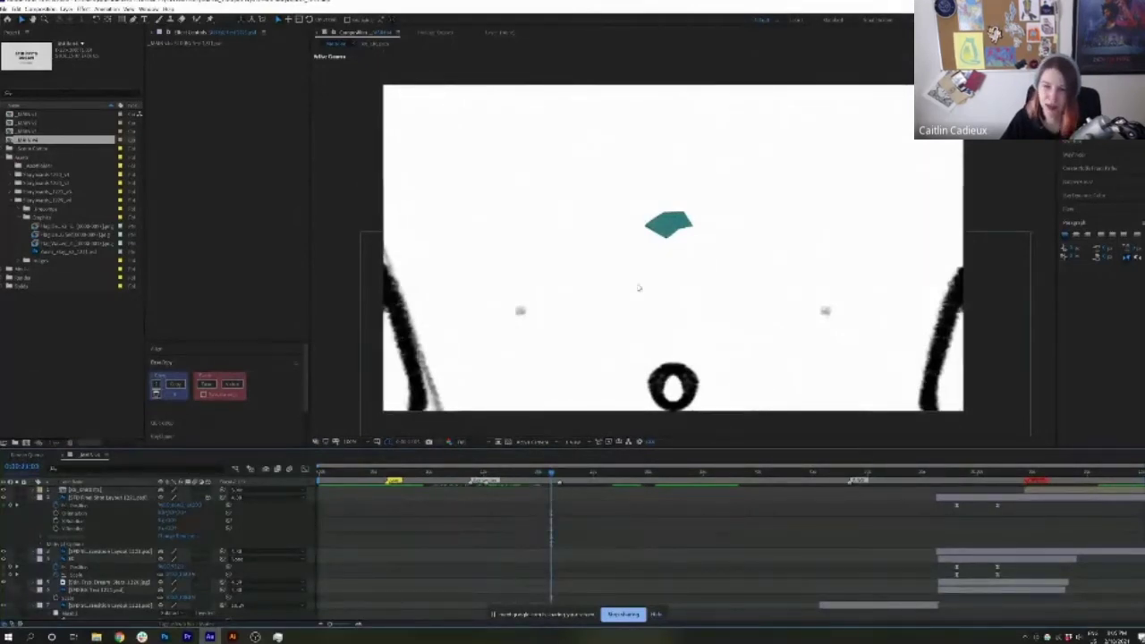
pyautogui.moveTo(540, 480)
pyautogui.mouseDown()
pyautogui.moveTo(518, 501)
pyautogui.moveTo(863, 504)
pyautogui.moveTo(1100, 487)
pyautogui.moveTo(1083, 488)
pyautogui.mouseUp()
# Open the second listed storyboard composition and scrub it from the title card to the star constellation drawing
pyautogui.doubleClick(27, 122)
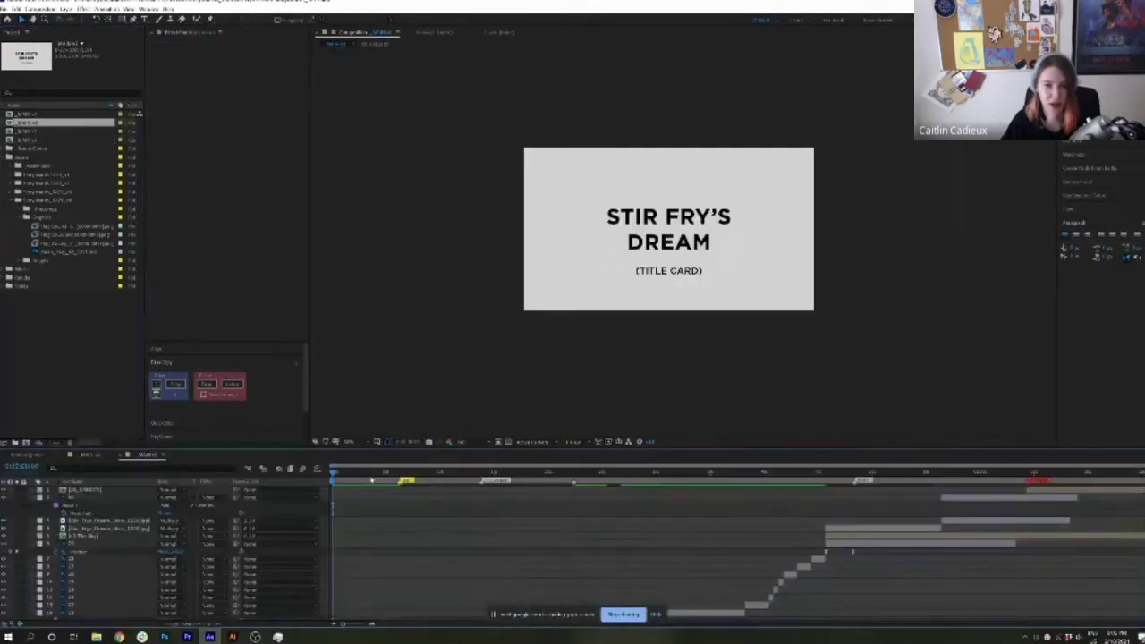
pyautogui.moveTo(563, 509); pyautogui.dragTo(958, 507)
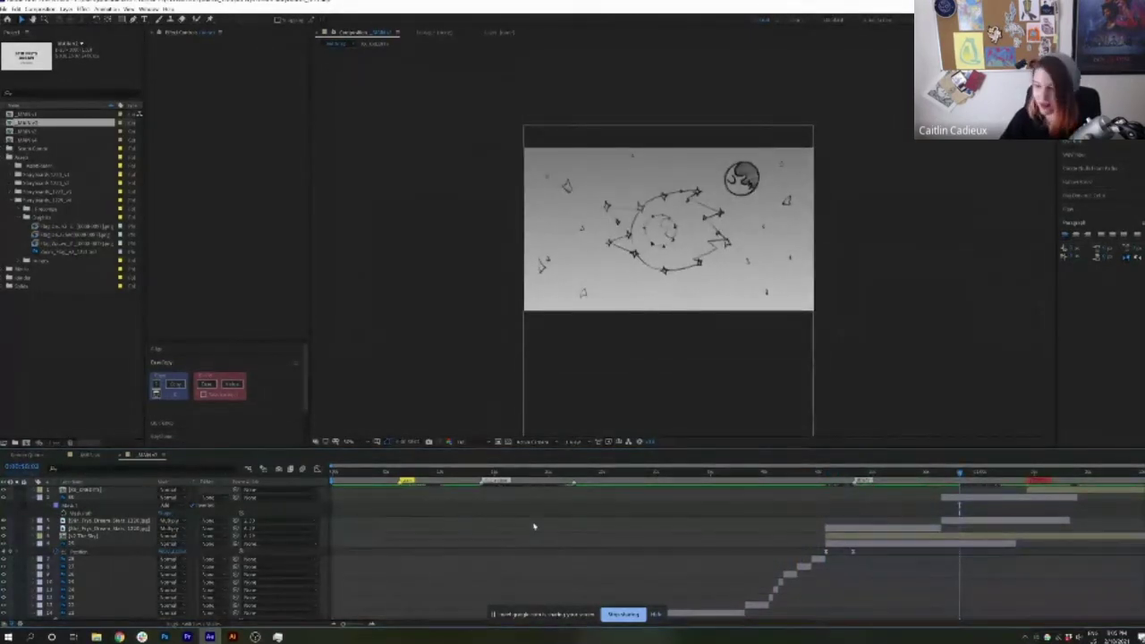
pyautogui.click(5, 9)
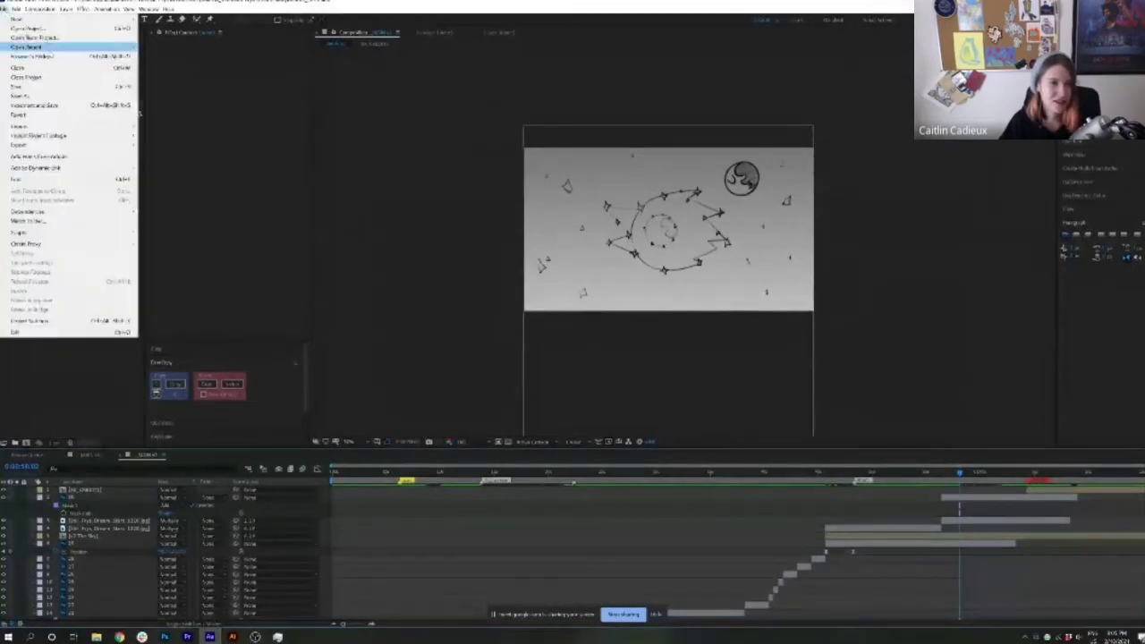
pyautogui.moveTo(53, 47)
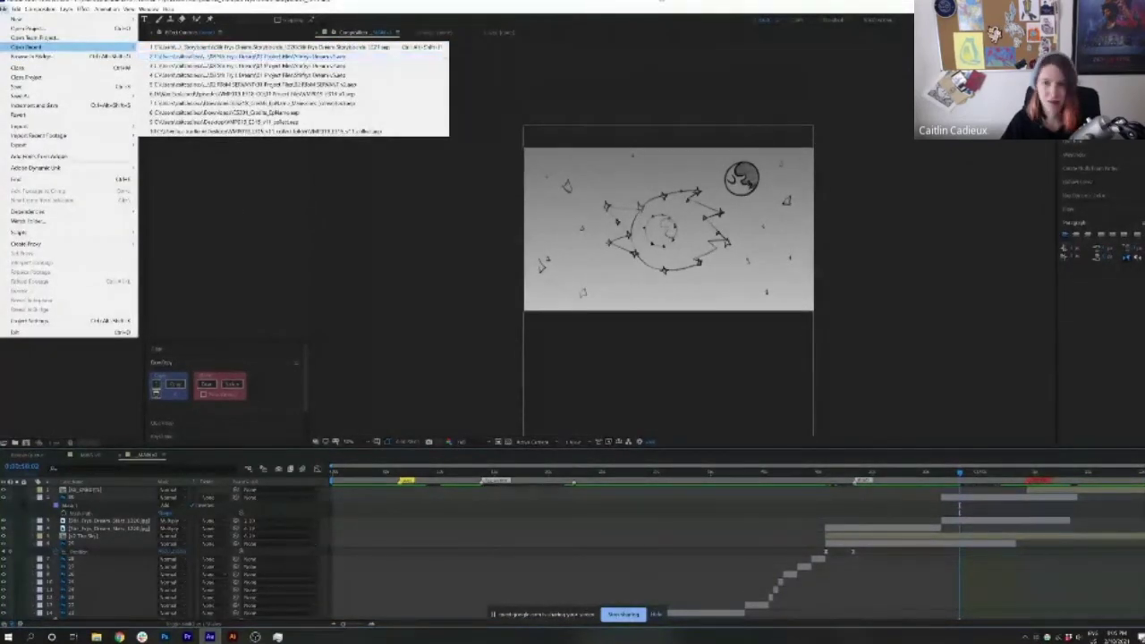
pyautogui.click(235, 211)
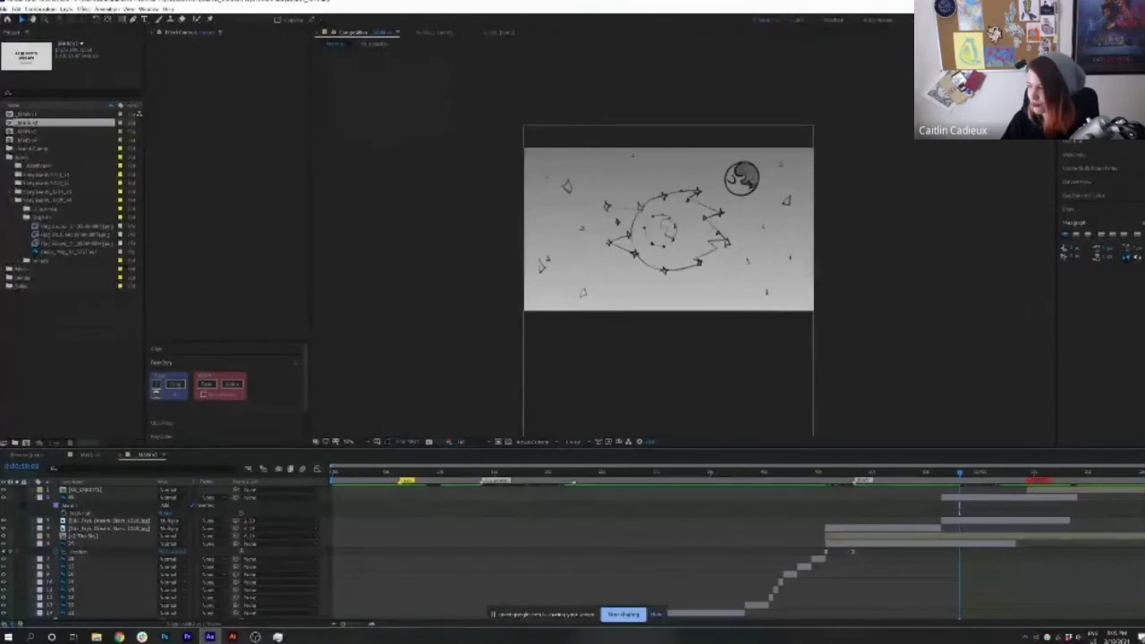